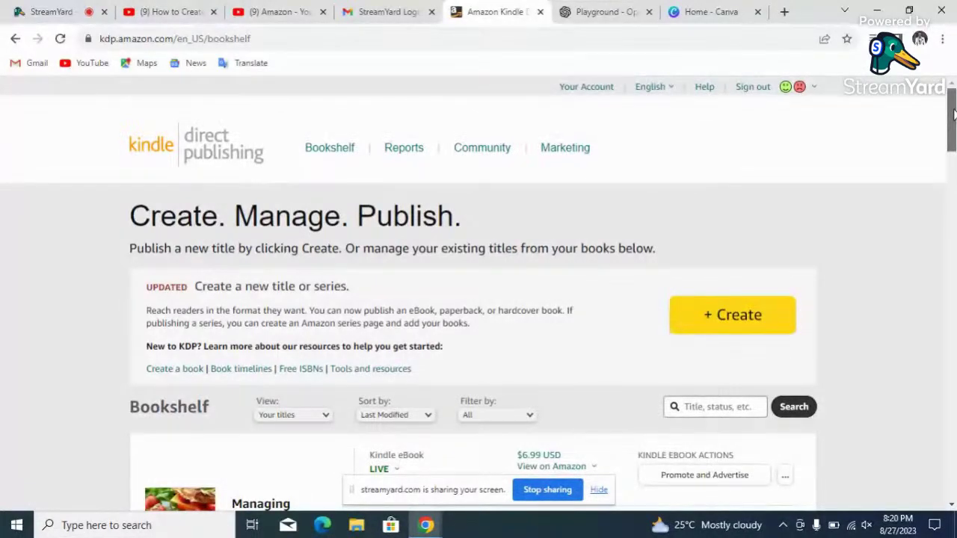
Step: Look through the bookshelf titles and check the publishing status of the Child Prodigy eBook and the My Brilliant Kid Notebook paperback
{"action": "left_click_drag", "start_coordinate": [954, 111], "coordinate": [954, 173]}
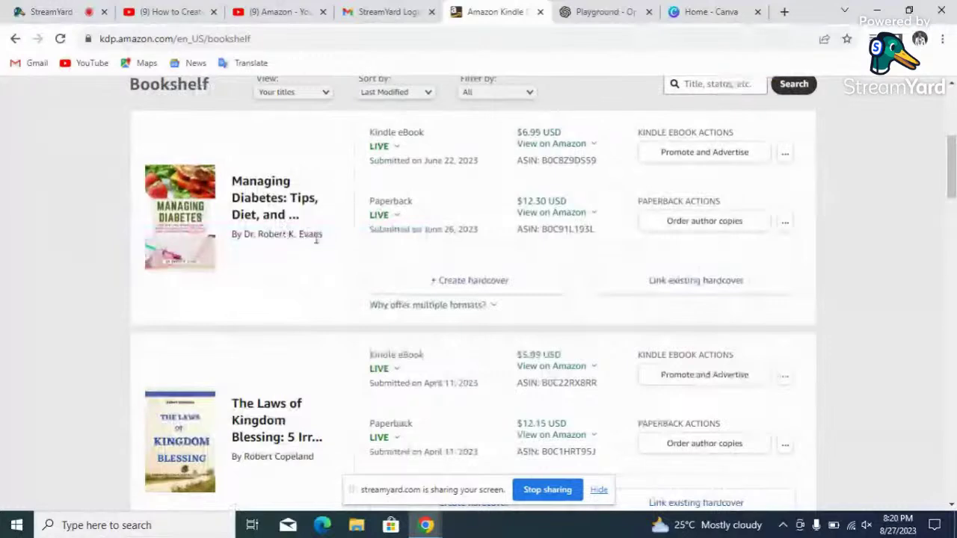
{"action": "left_click_drag", "start_coordinate": [955, 182], "coordinate": [946, 207]}
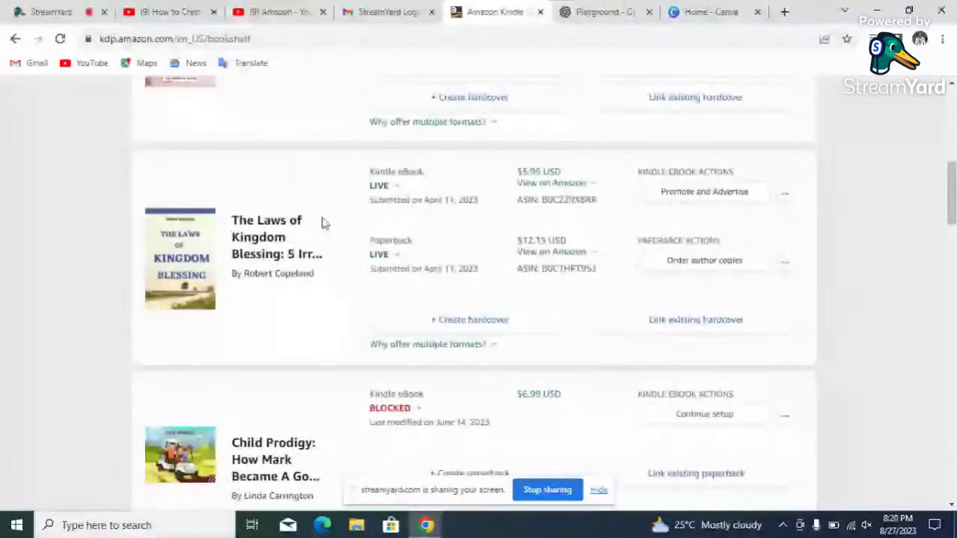
{"action": "left_click_drag", "start_coordinate": [952, 180], "coordinate": [955, 217]}
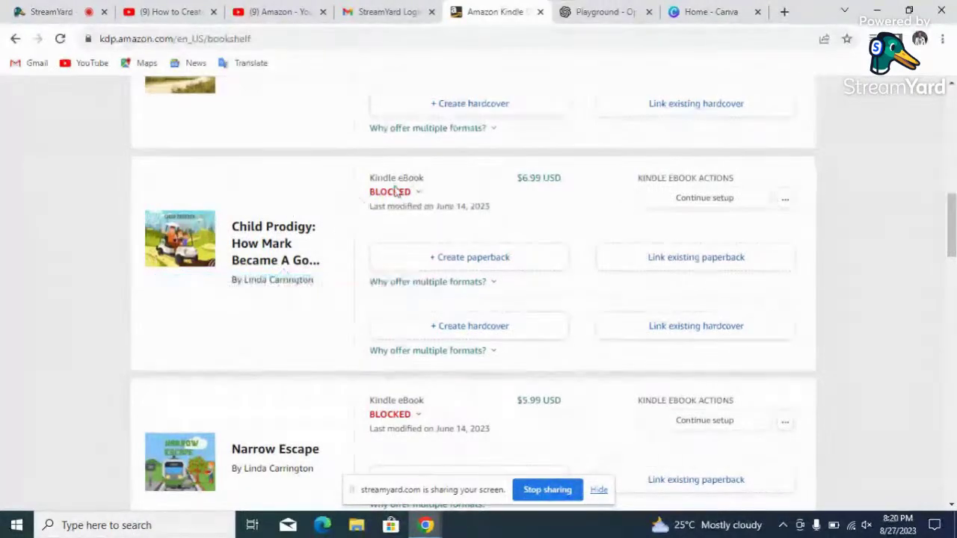
{"action": "mouse_move", "coordinate": [388, 204]}
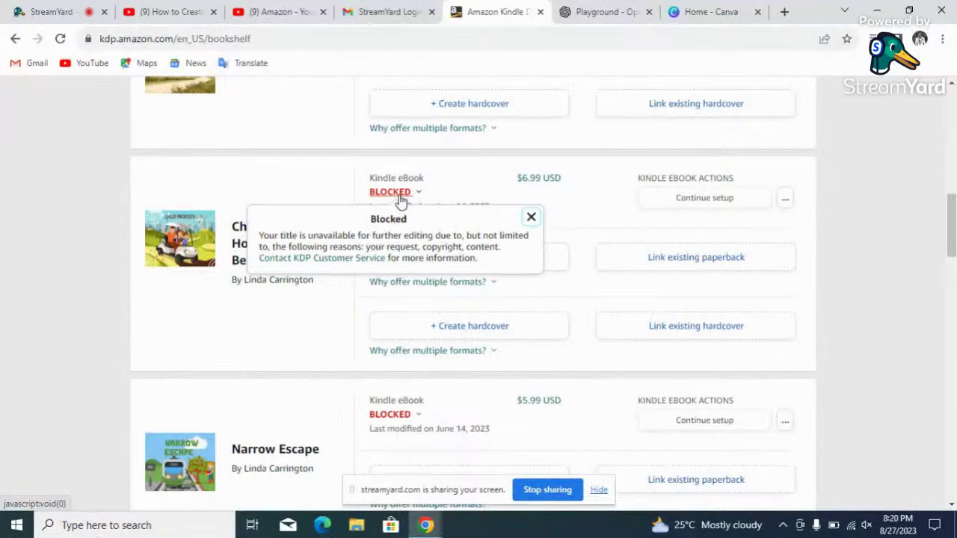
{"action": "left_click", "coordinate": [342, 203]}
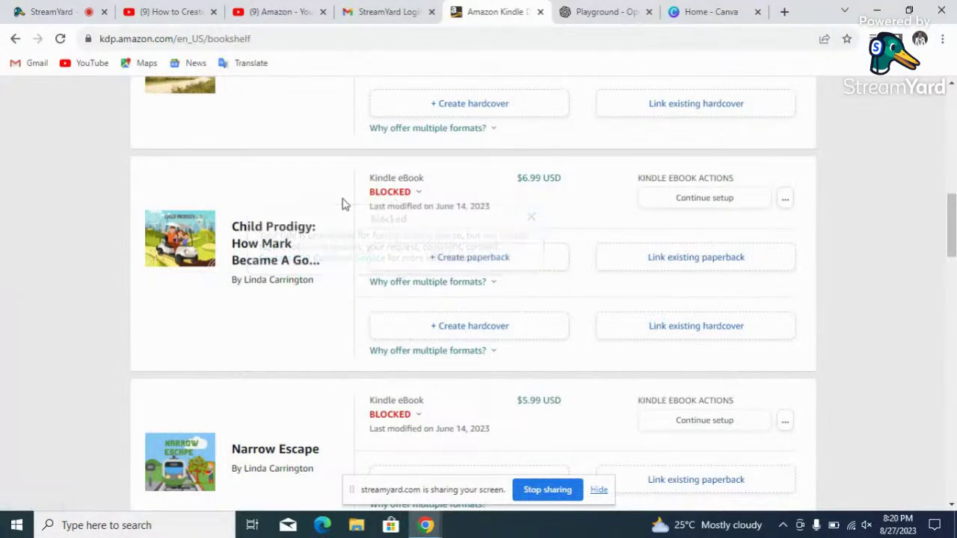
{"action": "left_click", "coordinate": [304, 210]}
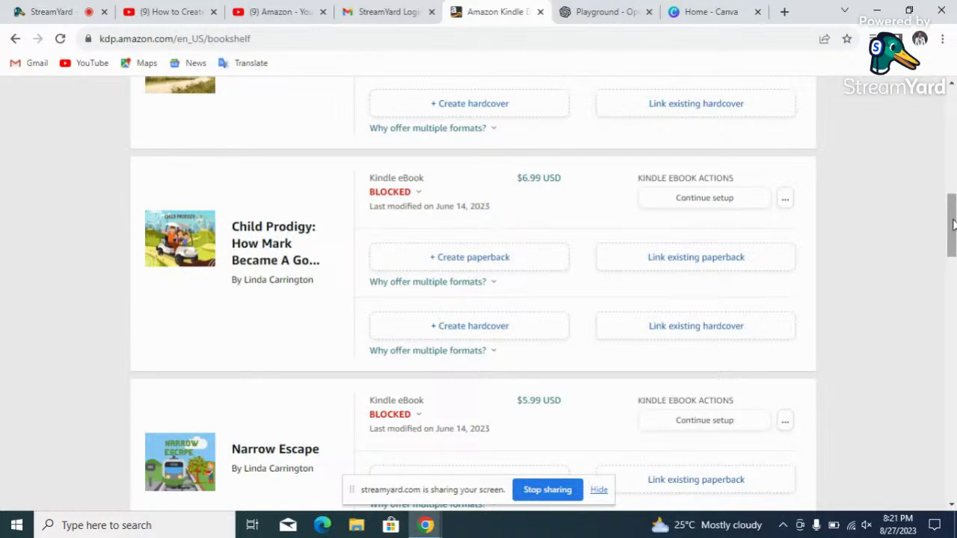
{"action": "left_click_drag", "start_coordinate": [954, 224], "coordinate": [952, 306]}
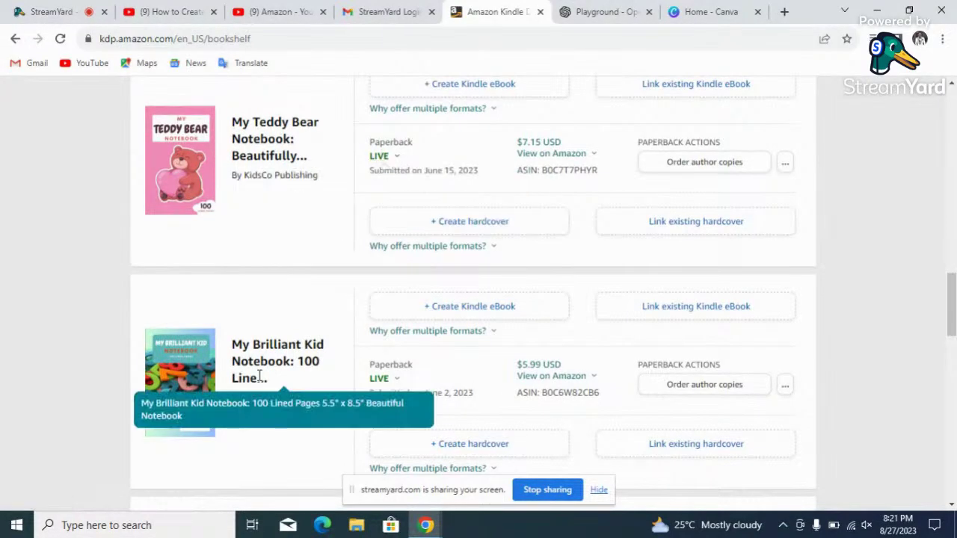
{"action": "left_click", "coordinate": [406, 382]}
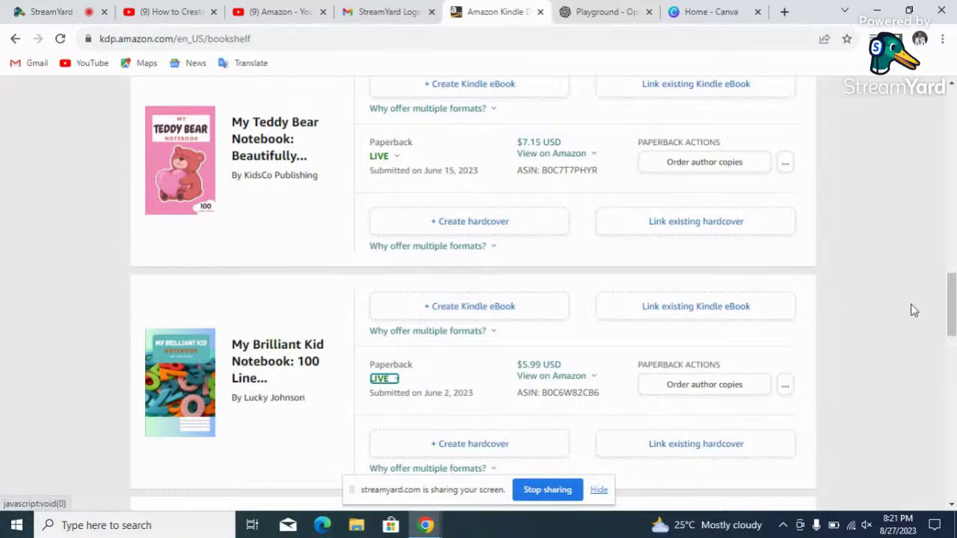
{"action": "left_click_drag", "start_coordinate": [952, 318], "coordinate": [952, 120]}
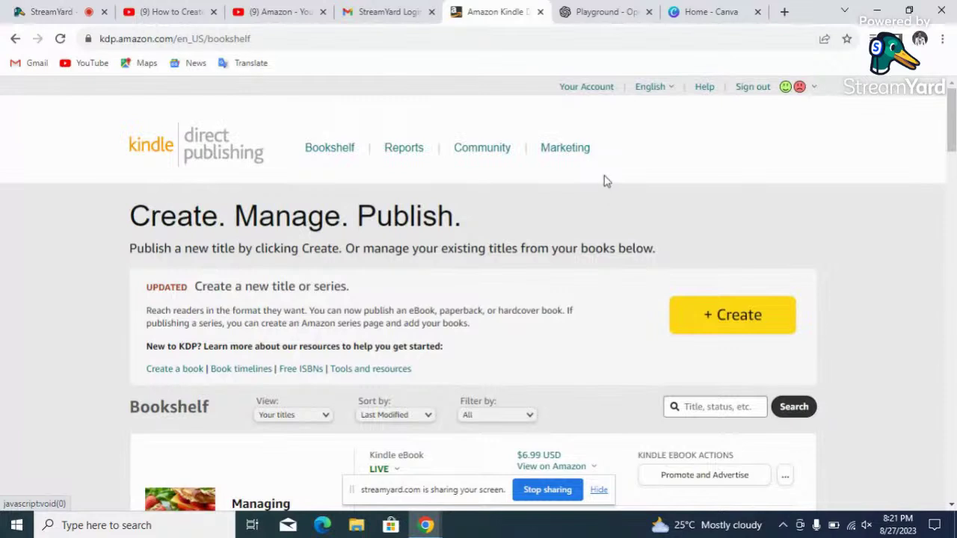
Step: Switch to the OpenAI site, load beta.openai.com and open the Playground
{"action": "left_click", "coordinate": [610, 13]}
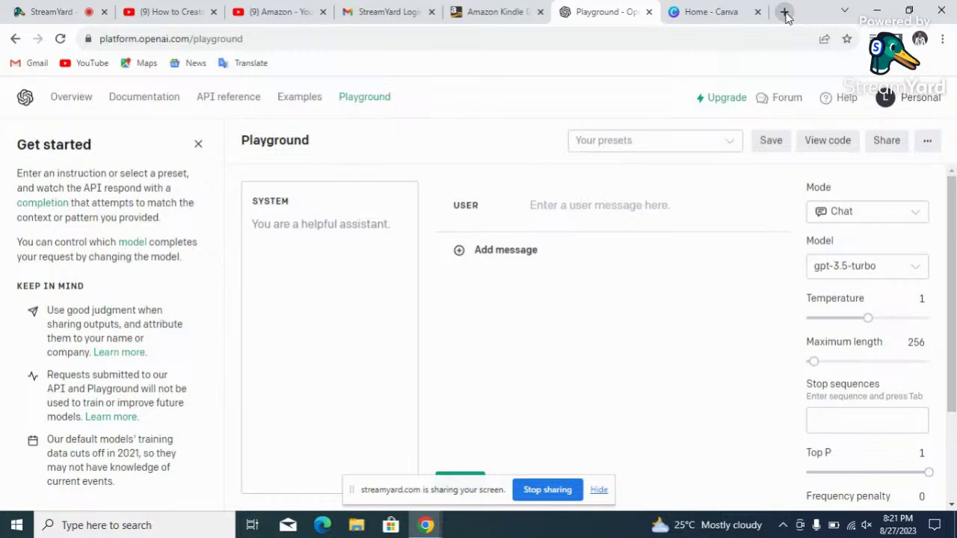
{"action": "left_click", "coordinate": [259, 38]}
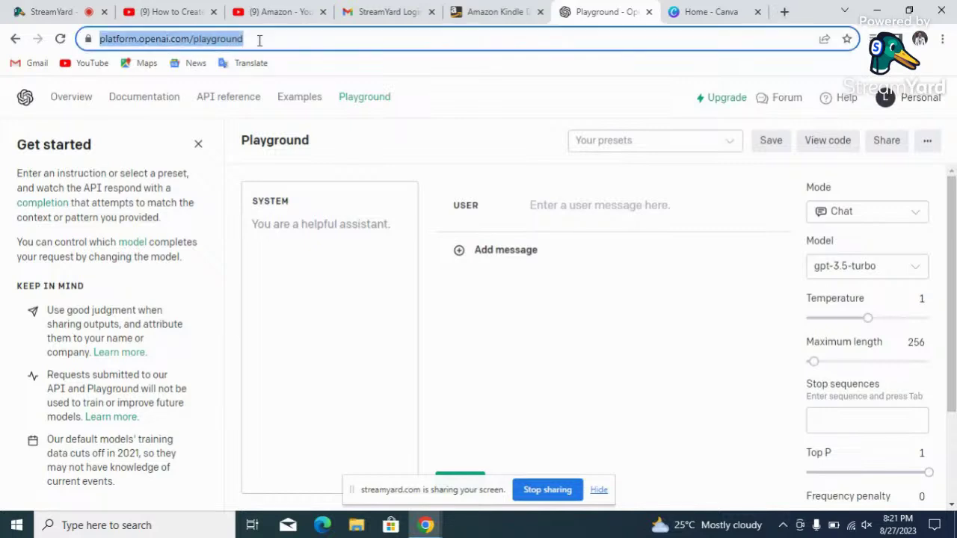
{"action": "key", "text": "BackSpace"}
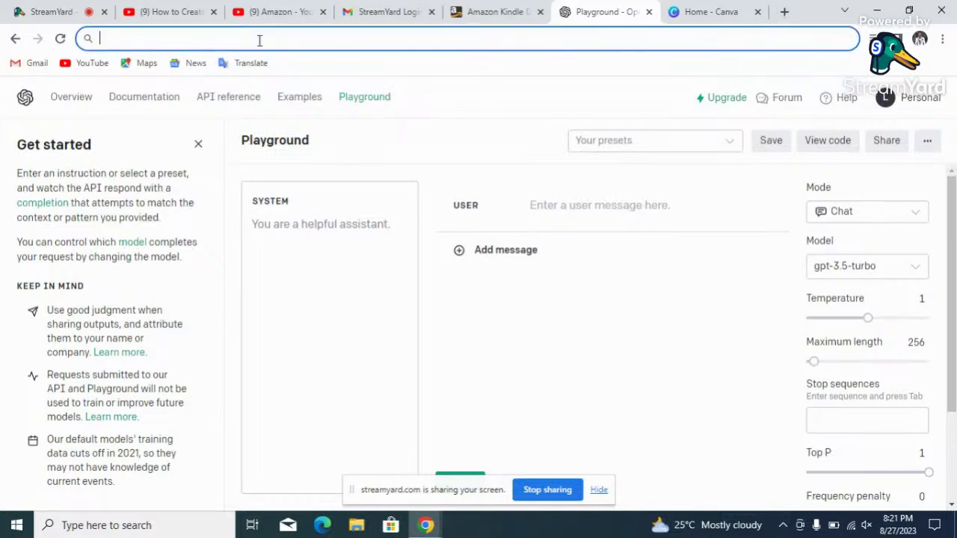
{"action": "type", "text": "be"}
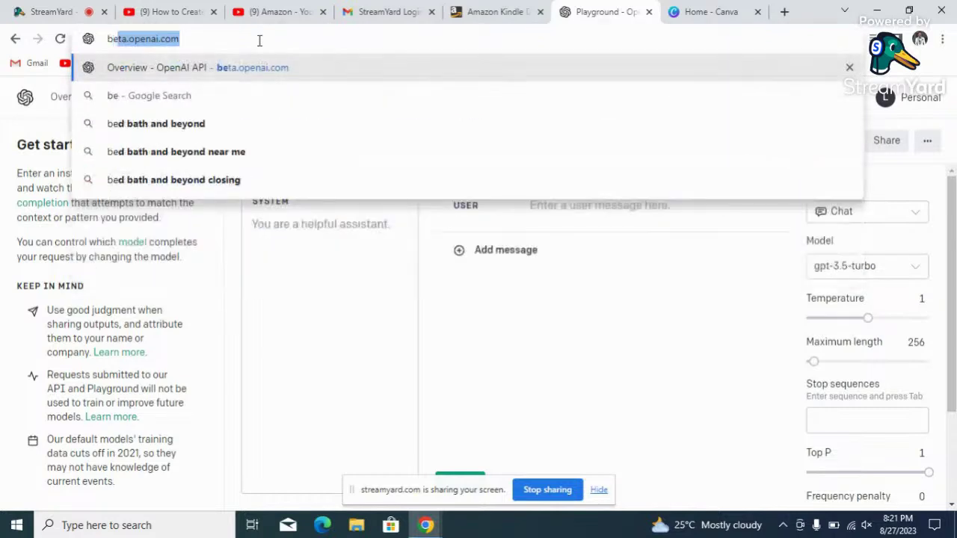
{"action": "type", "text": "ta.ope"}
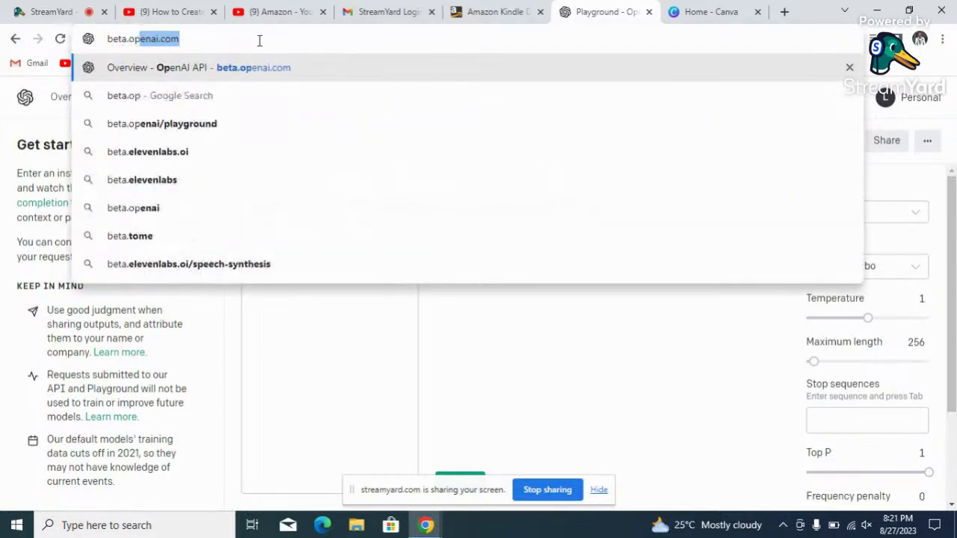
{"action": "type", "text": "i.com"}
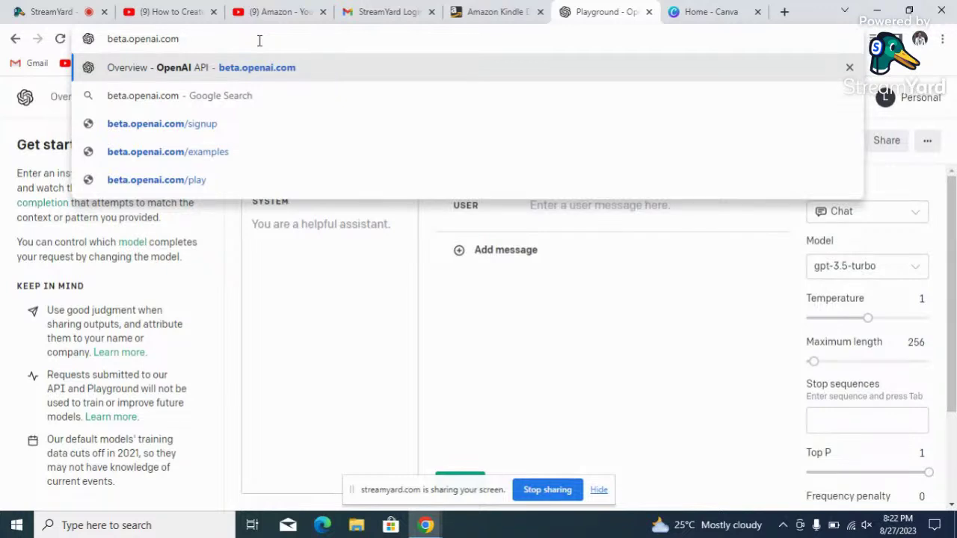
{"action": "key", "text": "Return"}
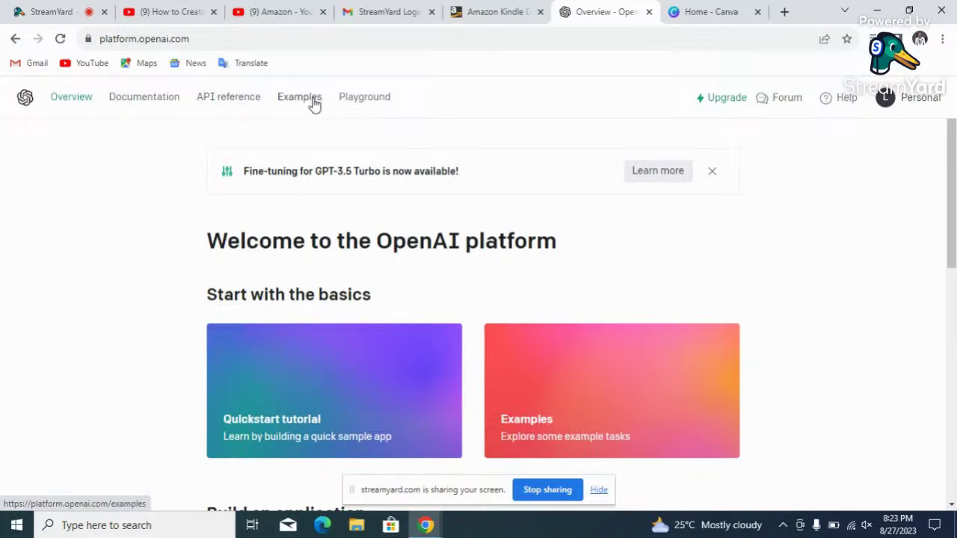
{"action": "left_click", "coordinate": [377, 104]}
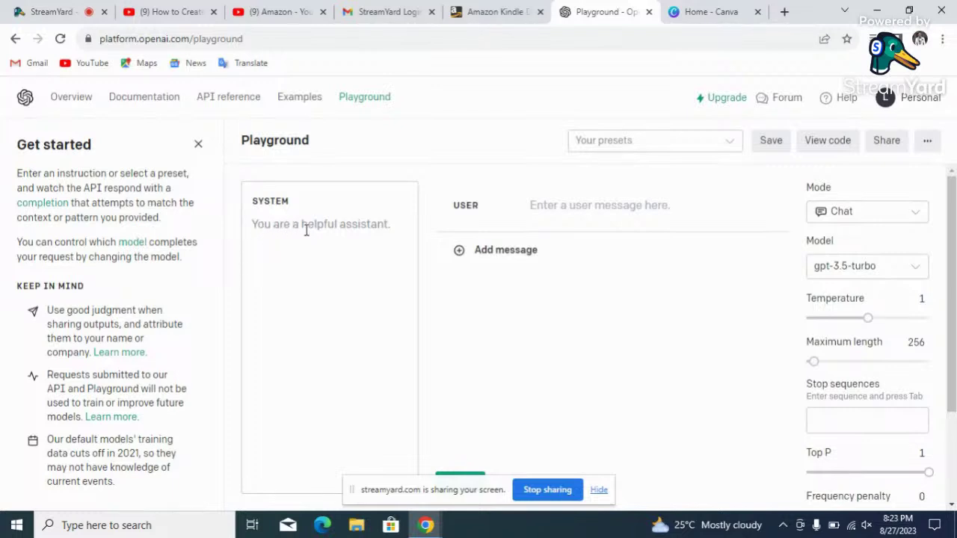
Step: Enter the system prompt "Write 10 topics on how to manage cancer." and submit it
{"action": "left_click", "coordinate": [356, 228]}
{"action": "type", "text": "W"}
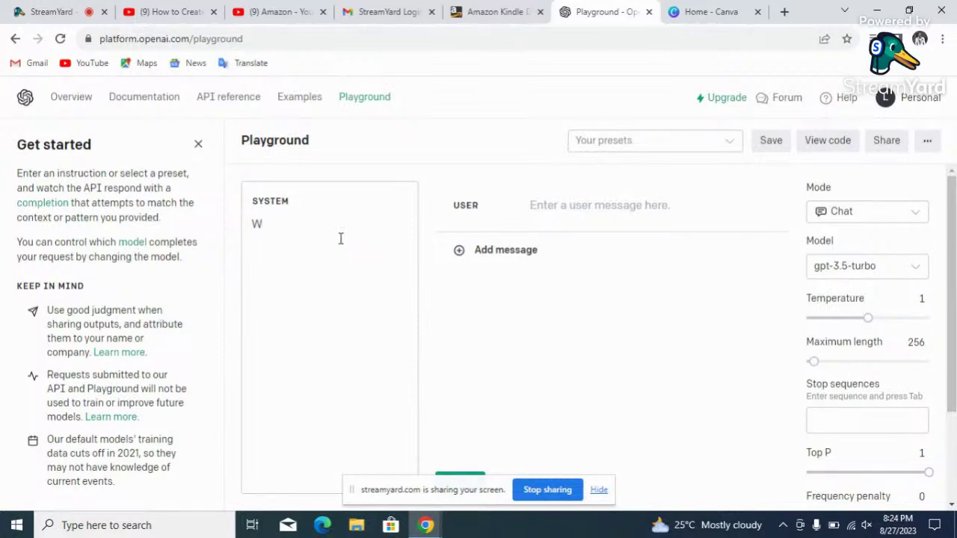
{"action": "type", "text": "rite 10 topics on "}
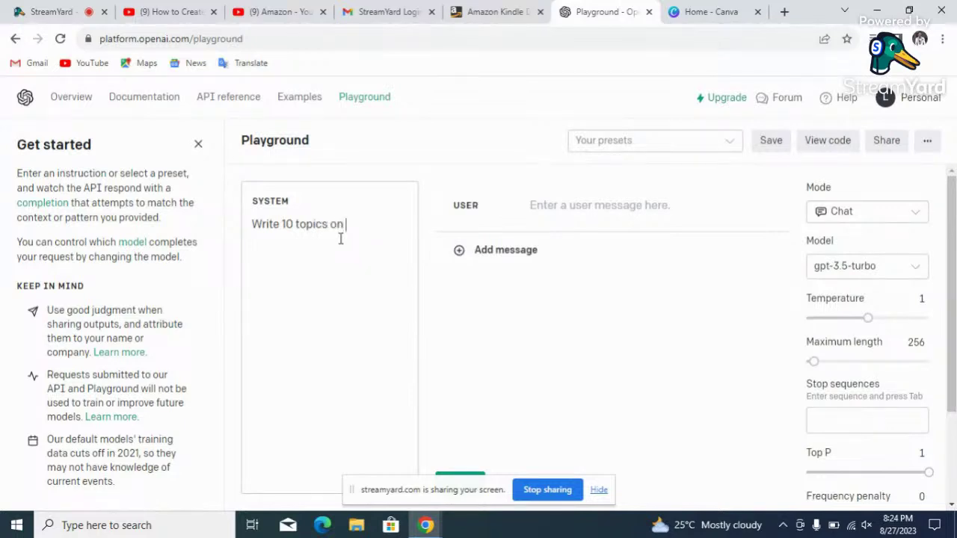
{"action": "type", "text": "how to manage c"}
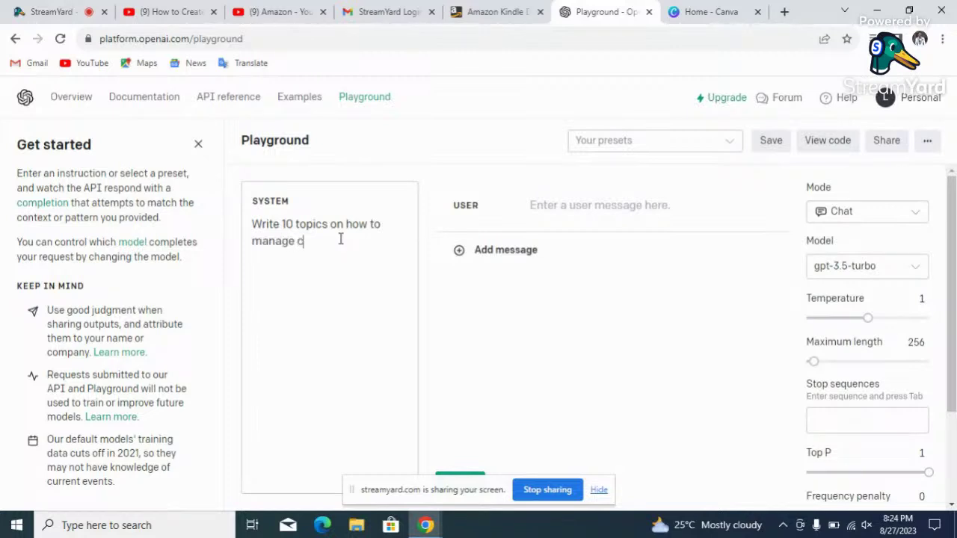
{"action": "type", "text": "ancer."}
{"action": "left_click_drag", "start_coordinate": [952, 249], "coordinate": [953, 248]}
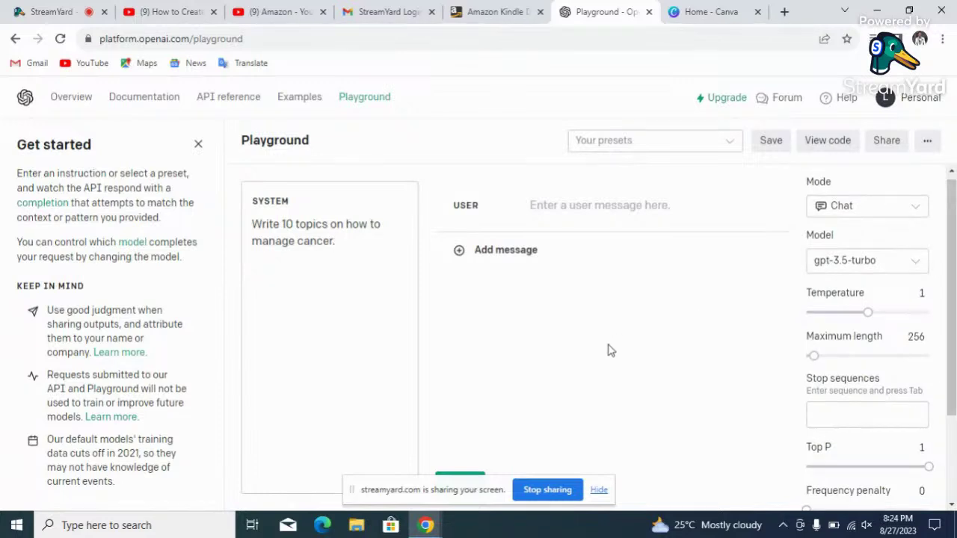
{"action": "left_click", "coordinate": [599, 491]}
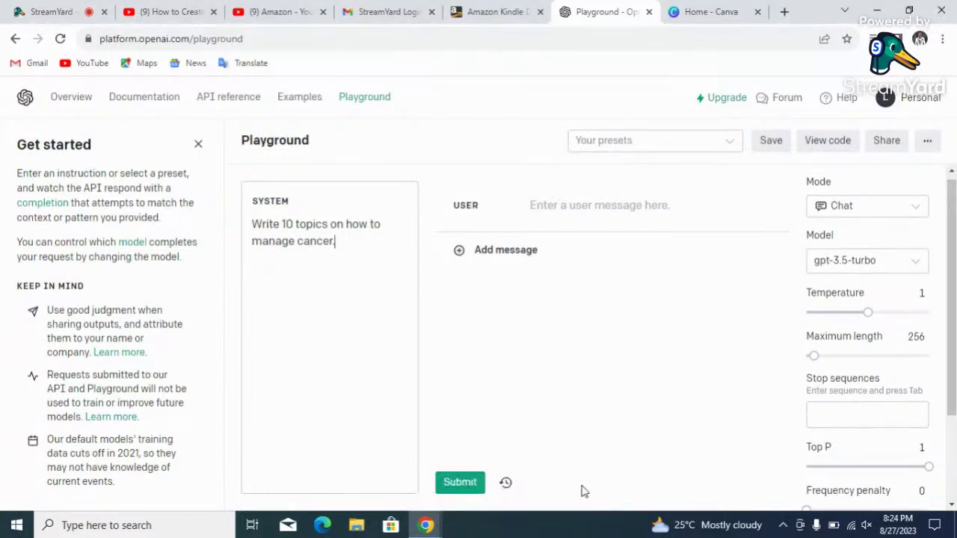
{"action": "left_click", "coordinate": [459, 484]}
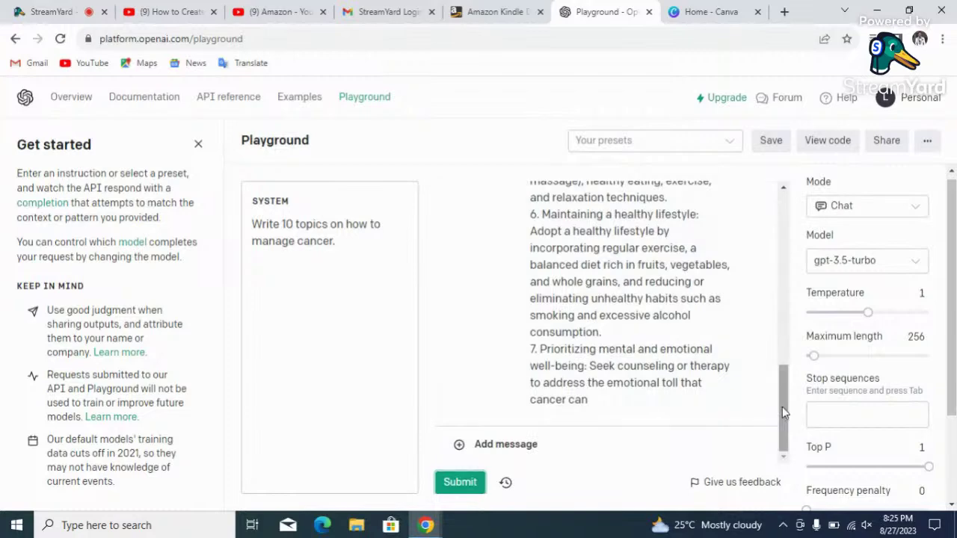
Step: Skim the generated assistant response and clear all of its text
{"action": "left_click_drag", "start_coordinate": [782, 406], "coordinate": [785, 226]}
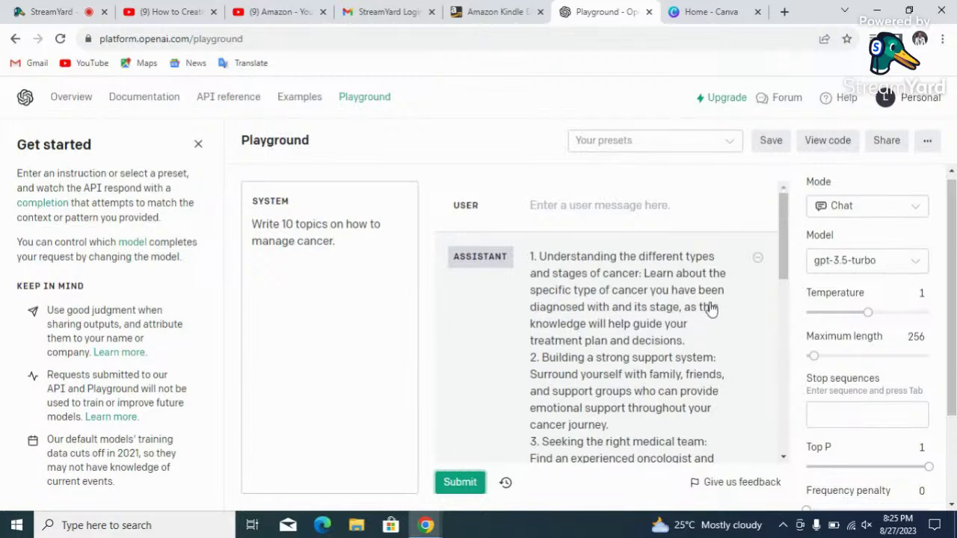
{"action": "mouse_move", "coordinate": [785, 265]}
{"action": "left_mouse_down"}
{"action": "mouse_move", "coordinate": [789, 296]}
{"action": "mouse_move", "coordinate": [789, 259]}
{"action": "left_mouse_up"}
{"action": "left_click", "coordinate": [554, 278]}
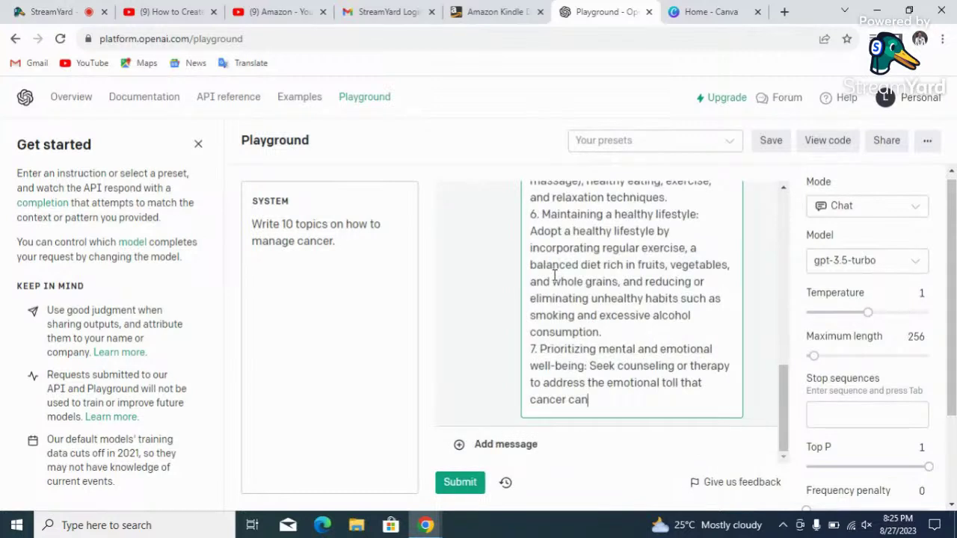
{"action": "key", "text": "ctrl+a"}
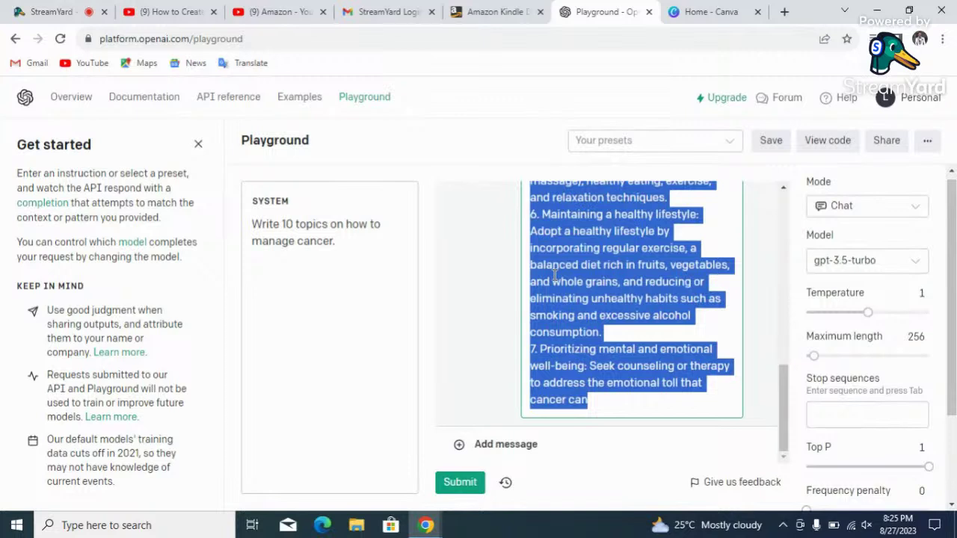
{"action": "key", "text": "BackSpace"}
Step: Replace "topics" with "book titles" in the system prompt so it asks for 10 book titles on how to manage cancer
{"action": "left_click", "coordinate": [353, 236]}
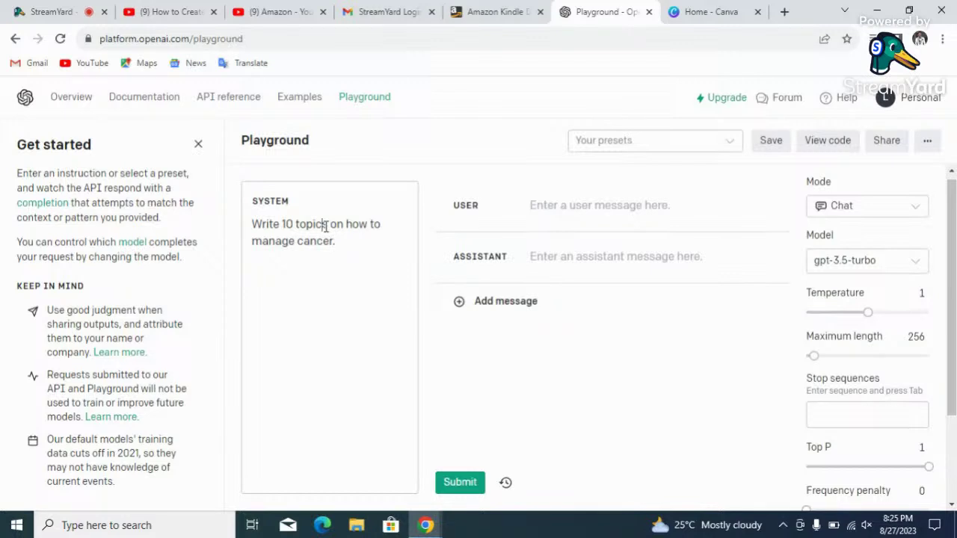
{"action": "left_click", "coordinate": [326, 225]}
{"action": "key", "text": "BackSpace"}
{"action": "key", "text": "BackSpace"}
{"action": "key", "text": "BackSpace"}
{"action": "key", "text": "BackSpace"}
{"action": "key", "text": "BackSpace"}
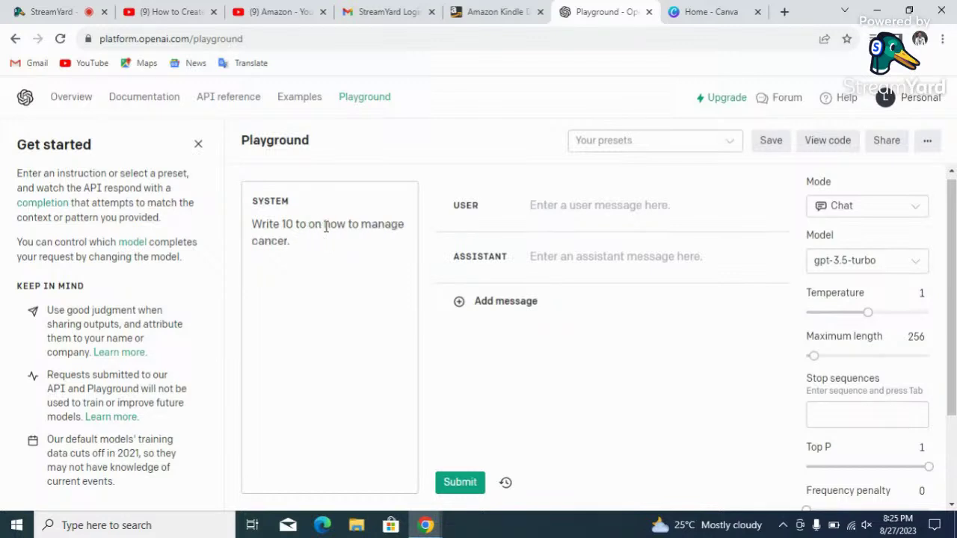
{"action": "key", "text": "BackSpace"}
{"action": "type", "text": "book"}
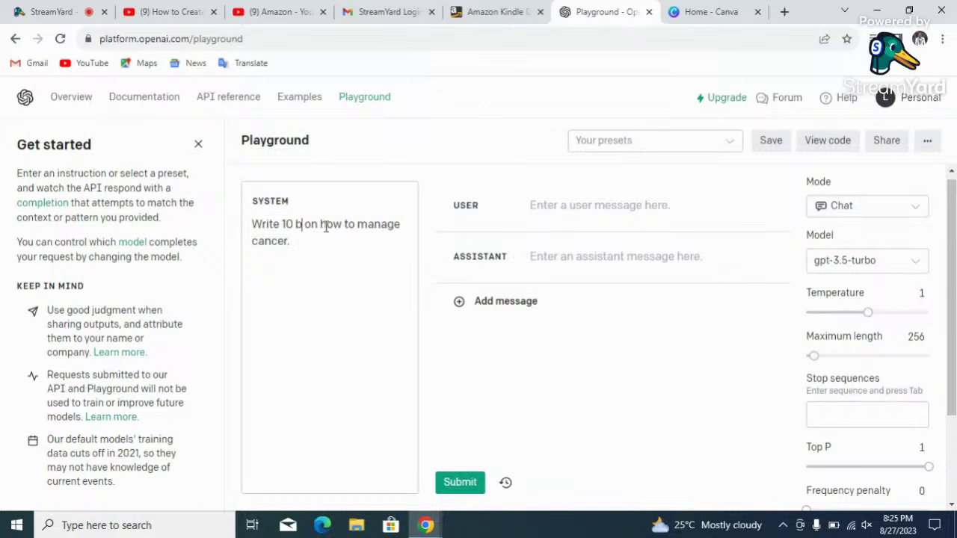
{"action": "type", "text": " title"}
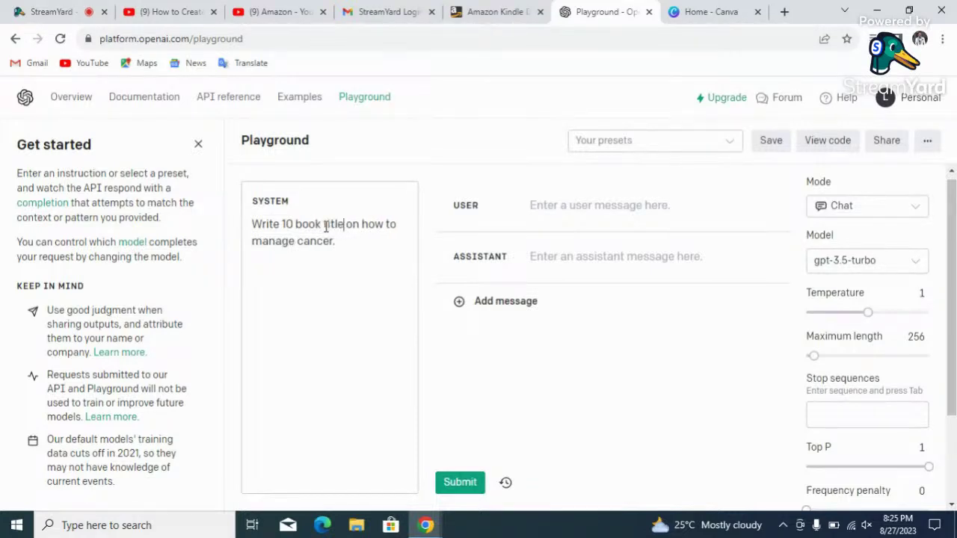
{"action": "type", "text": "s"}
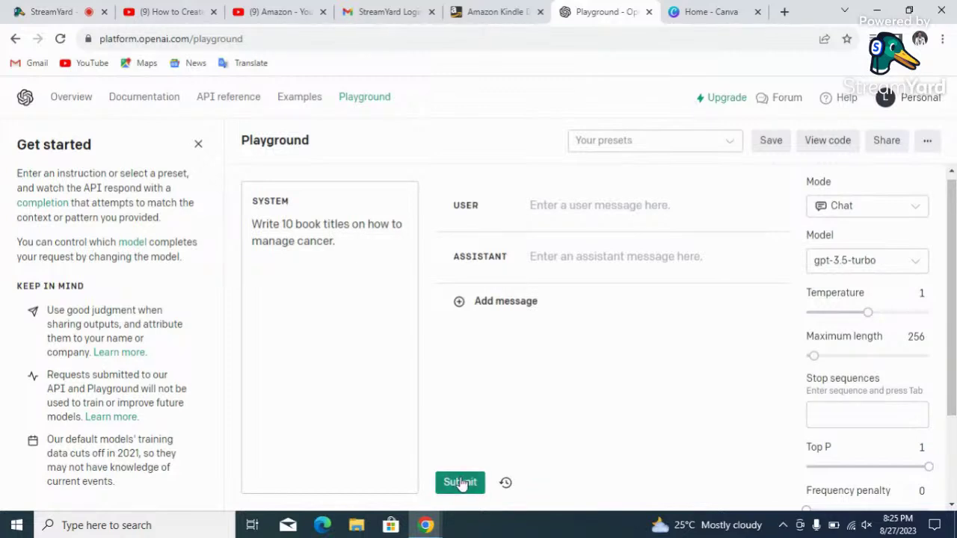
Step: Submit the revised prompt and read through the generated book titles
{"action": "left_click", "coordinate": [459, 483]}
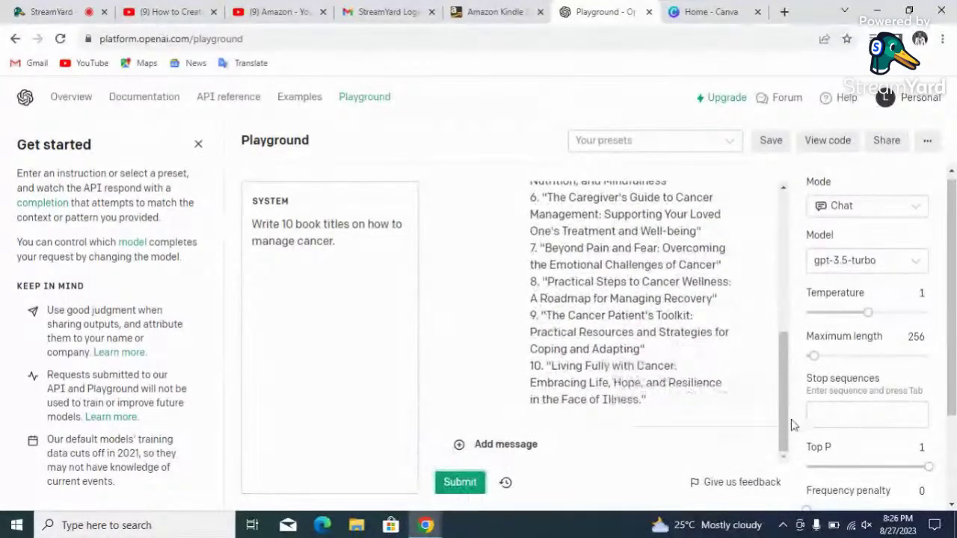
{"action": "left_click_drag", "start_coordinate": [783, 424], "coordinate": [793, 257]}
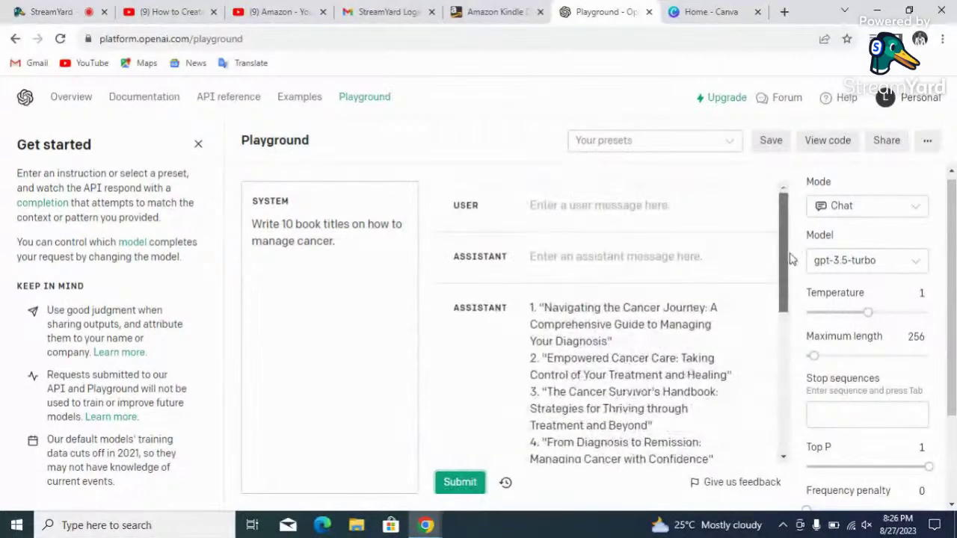
{"action": "scroll", "coordinate": [786, 294], "scroll_direction": "down", "scroll_amount": 1}
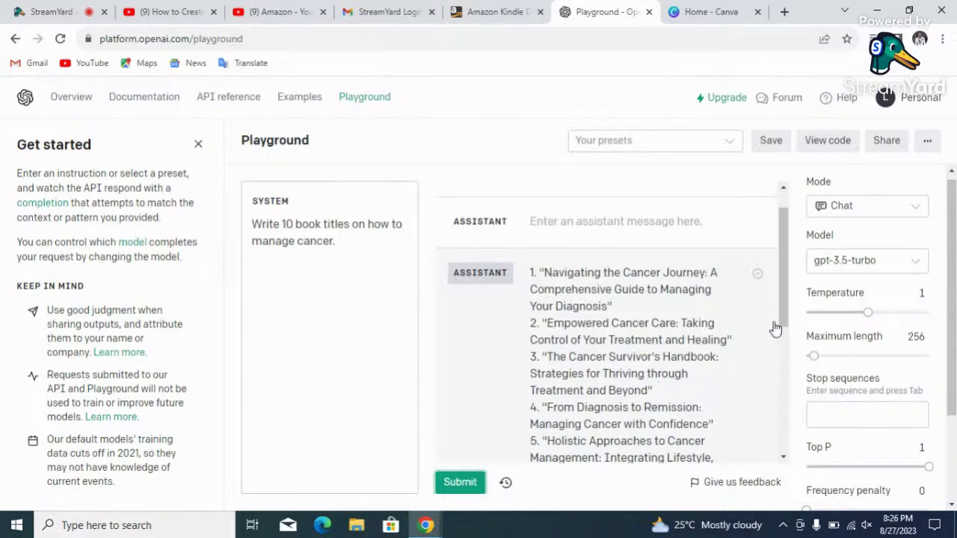
{"action": "left_click_drag", "start_coordinate": [784, 316], "coordinate": [780, 389]}
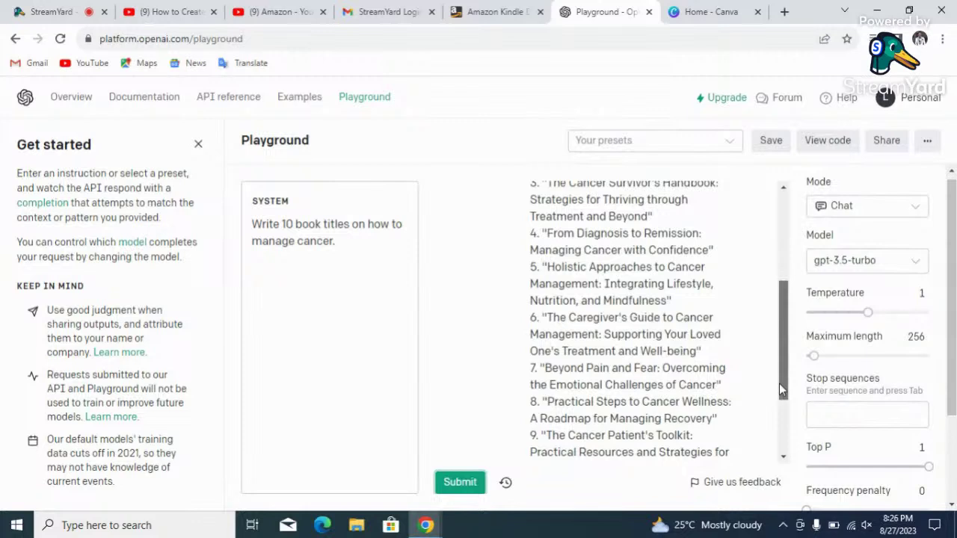
Step: Review the generated book titles and copy the first one, "Navigating the Cancer Journey: A Comprehensive Guide to Managing Your Diagnosis"
{"action": "left_click_drag", "start_coordinate": [780, 384], "coordinate": [779, 428]}
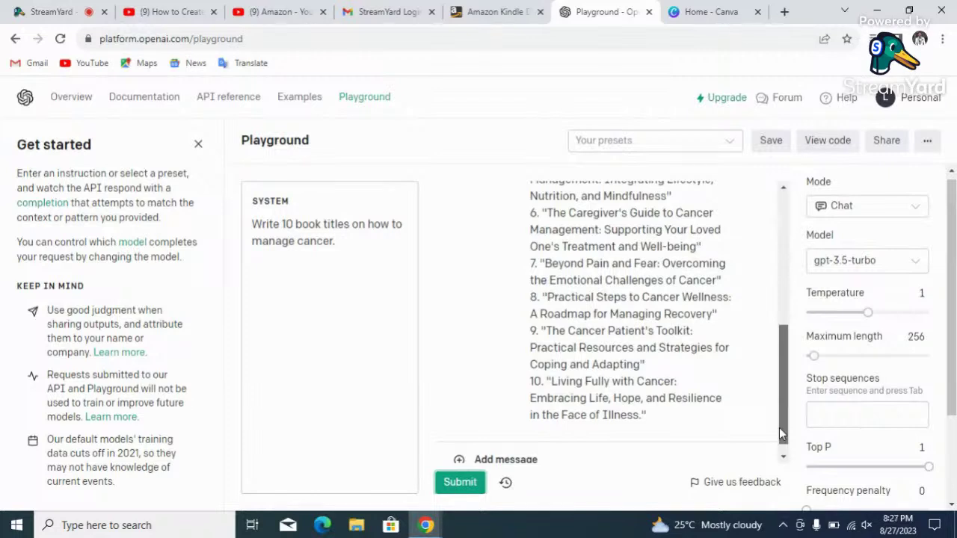
{"action": "left_click_drag", "start_coordinate": [779, 416], "coordinate": [780, 283]}
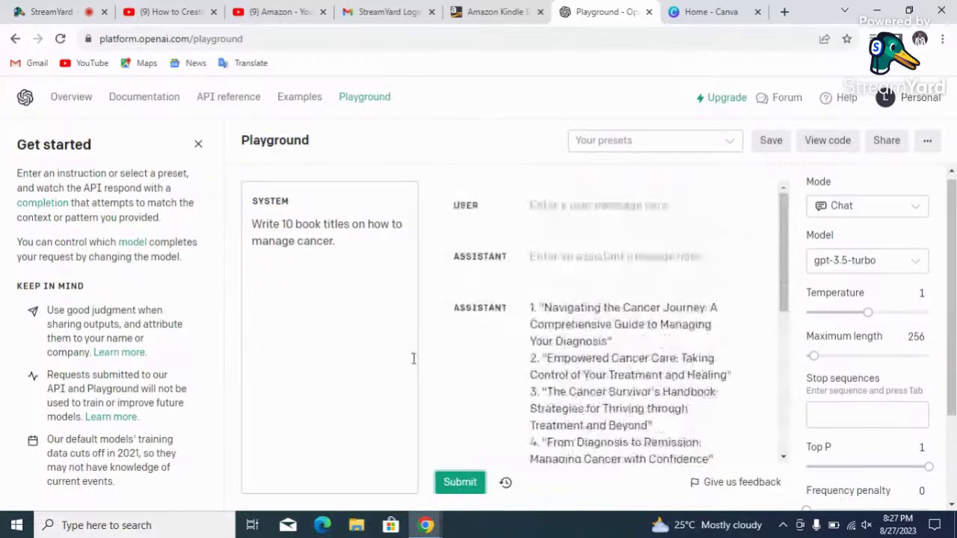
{"action": "left_click", "coordinate": [557, 316]}
{"action": "scroll", "coordinate": [726, 225], "scroll_direction": "down", "scroll_amount": 5}
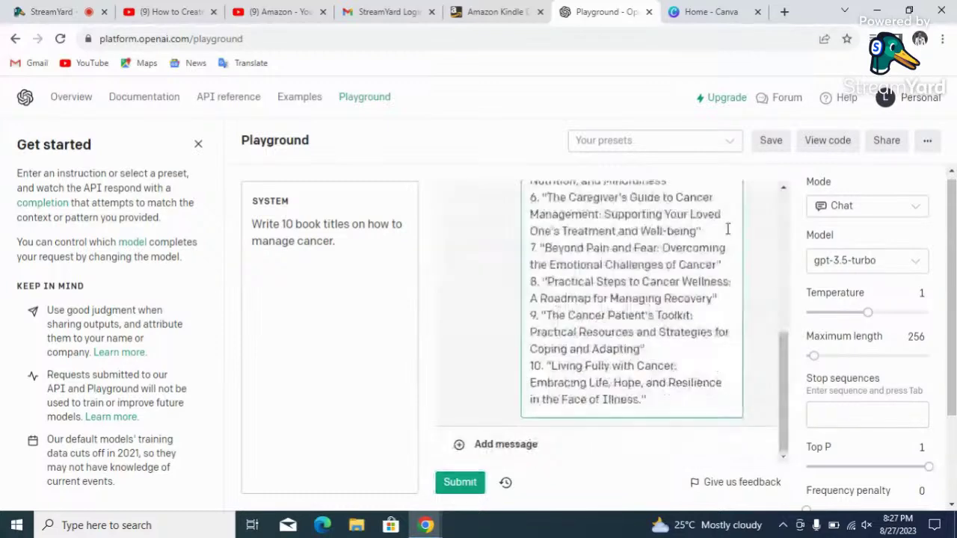
{"action": "scroll", "coordinate": [726, 229], "scroll_direction": "up", "scroll_amount": 1}
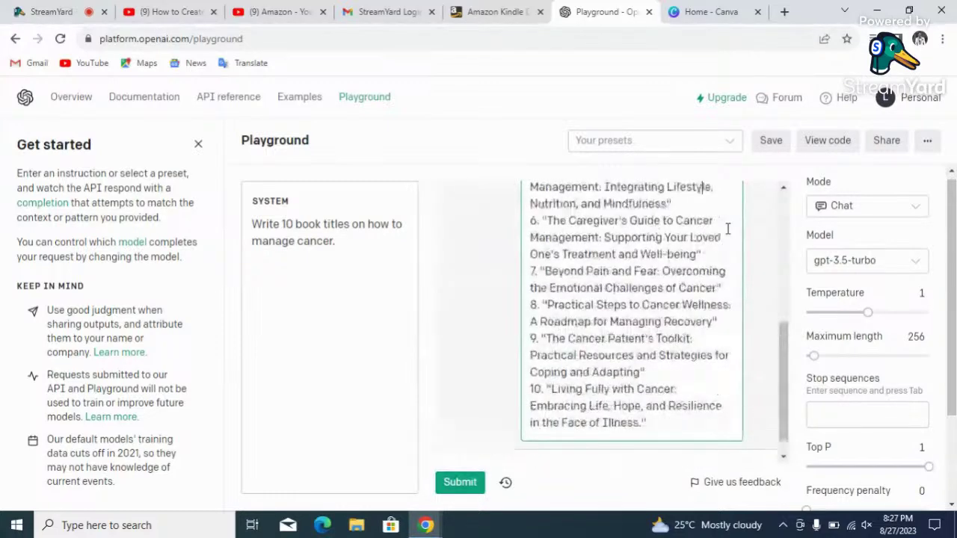
{"action": "scroll", "coordinate": [726, 229], "scroll_direction": "up", "scroll_amount": 5}
{"action": "scroll", "coordinate": [728, 229], "scroll_direction": "up", "scroll_amount": 2}
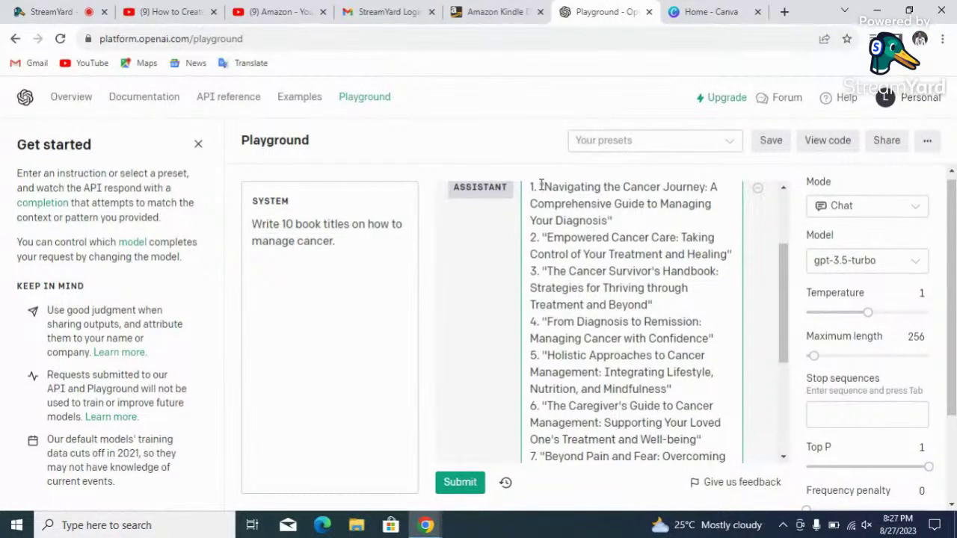
{"action": "left_click_drag", "start_coordinate": [538, 187], "coordinate": [618, 229]}
{"action": "key", "text": "ctrl+c"}
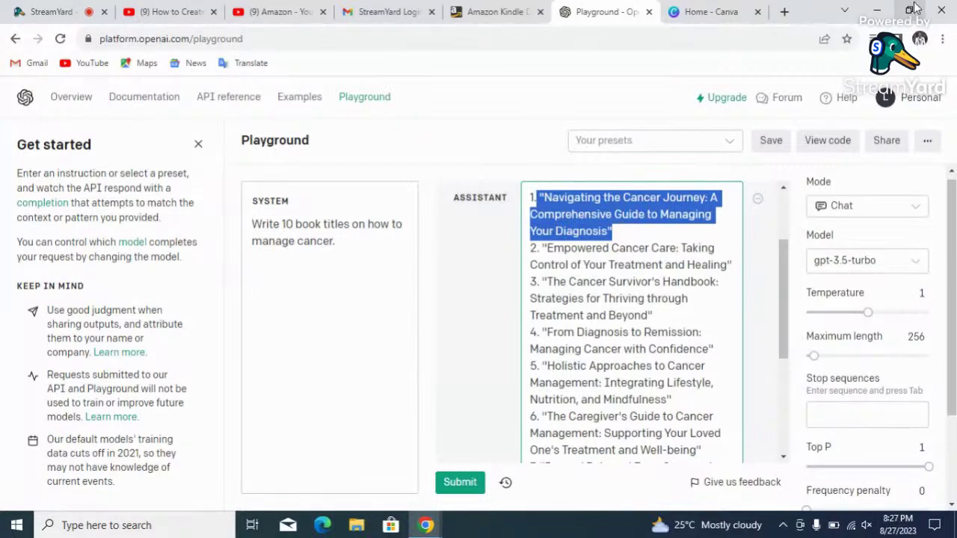
Step: Minimize the browser, open Microsoft Word 2010 from the desktop and paste the copied title into the blank document
{"action": "left_click", "coordinate": [876, 13]}
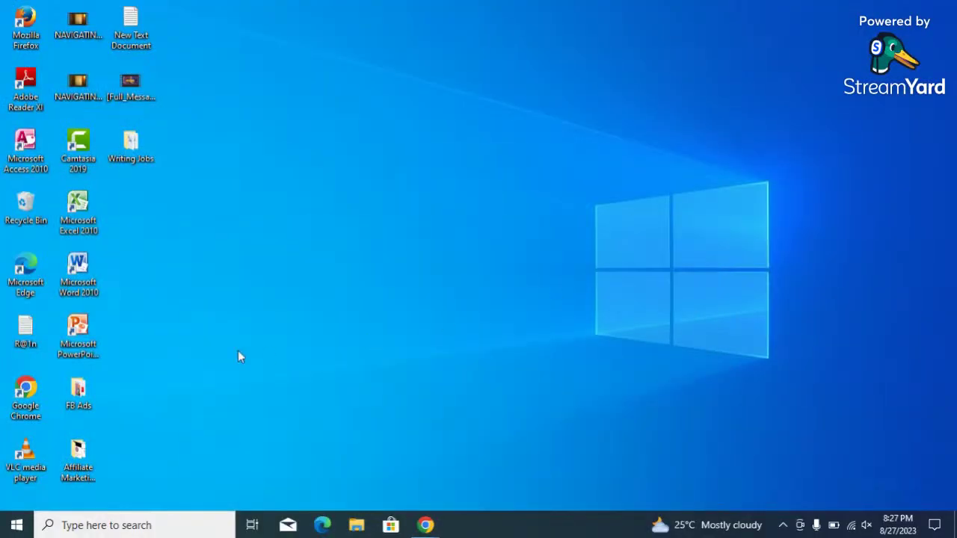
{"action": "double_click", "coordinate": [78, 268]}
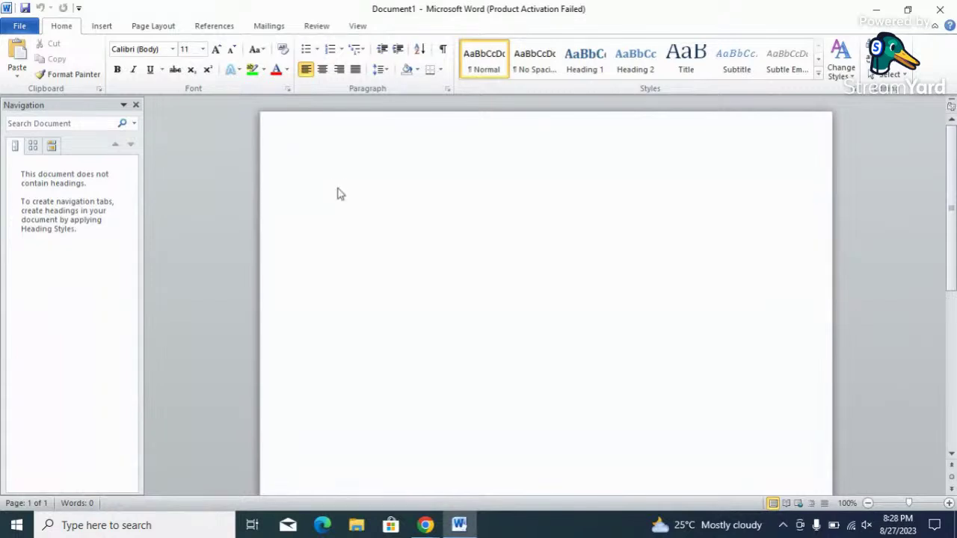
{"action": "key", "text": "ctrl+v"}
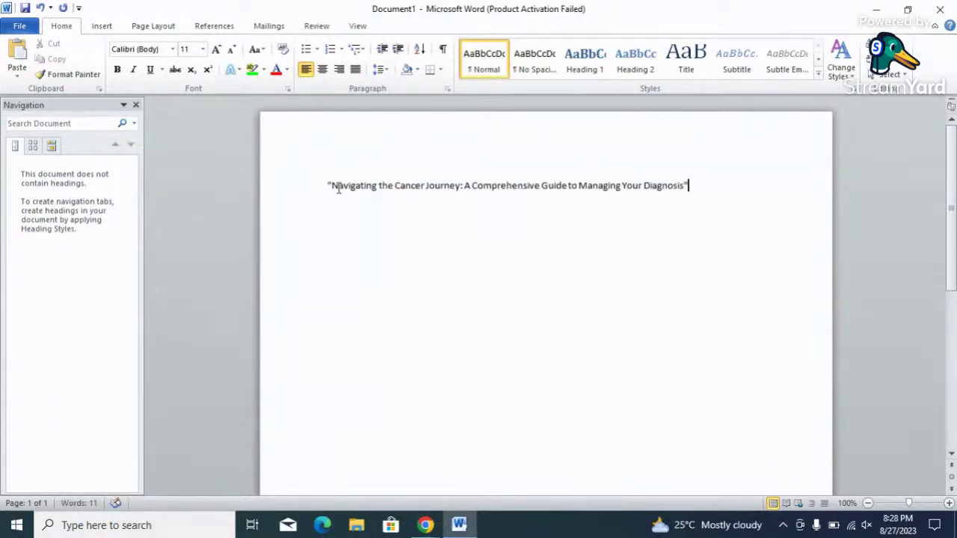
Step: Format the pasted title in Times New Roman at size 12, dismissing the activation wizard
{"action": "key", "text": "ctrl+a"}
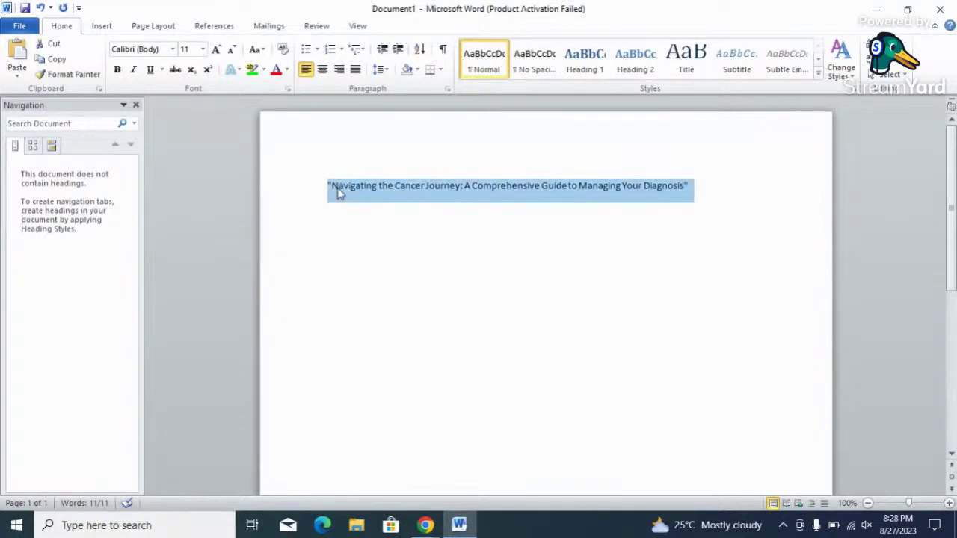
{"action": "left_click", "coordinate": [172, 52]}
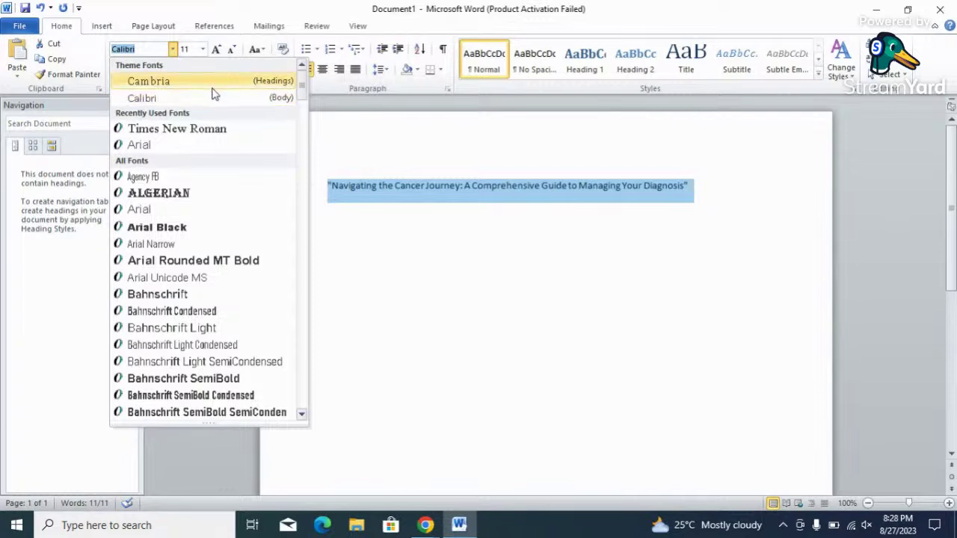
{"action": "left_click", "coordinate": [202, 130]}
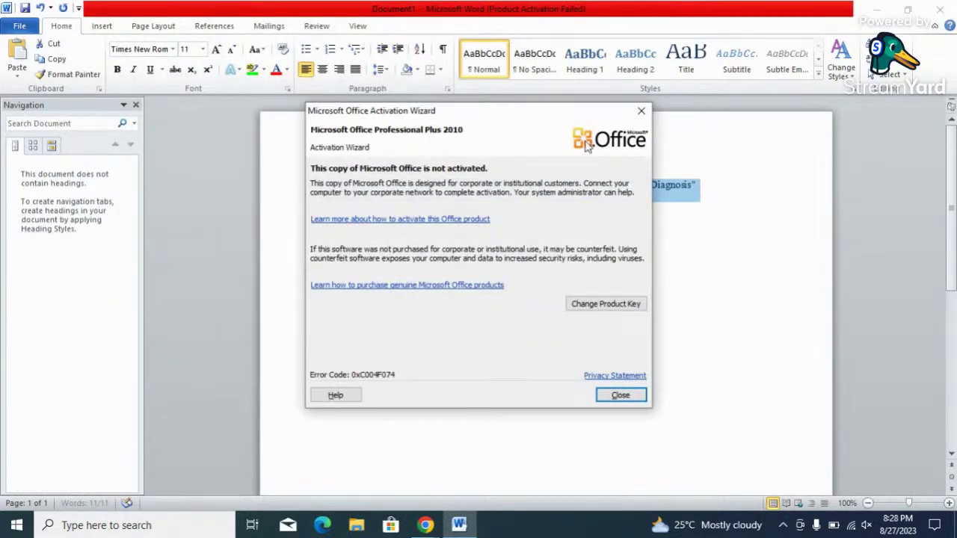
{"action": "left_click", "coordinate": [641, 110]}
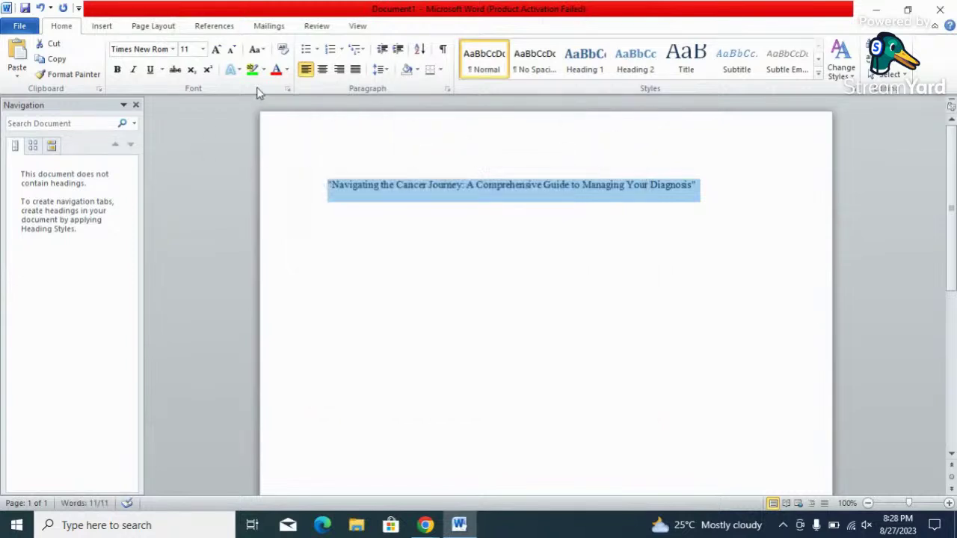
{"action": "left_click", "coordinate": [202, 48]}
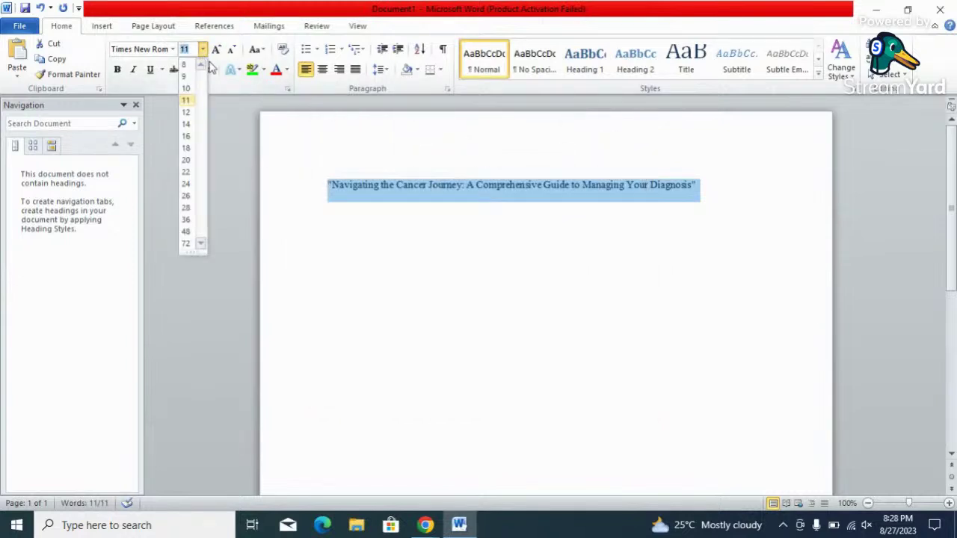
{"action": "left_click", "coordinate": [186, 112]}
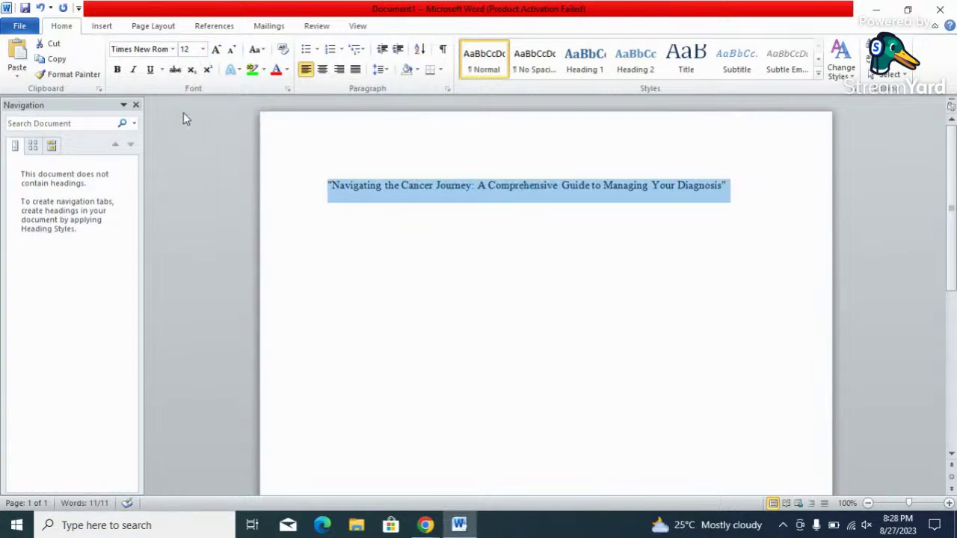
{"action": "left_click", "coordinate": [725, 417]}
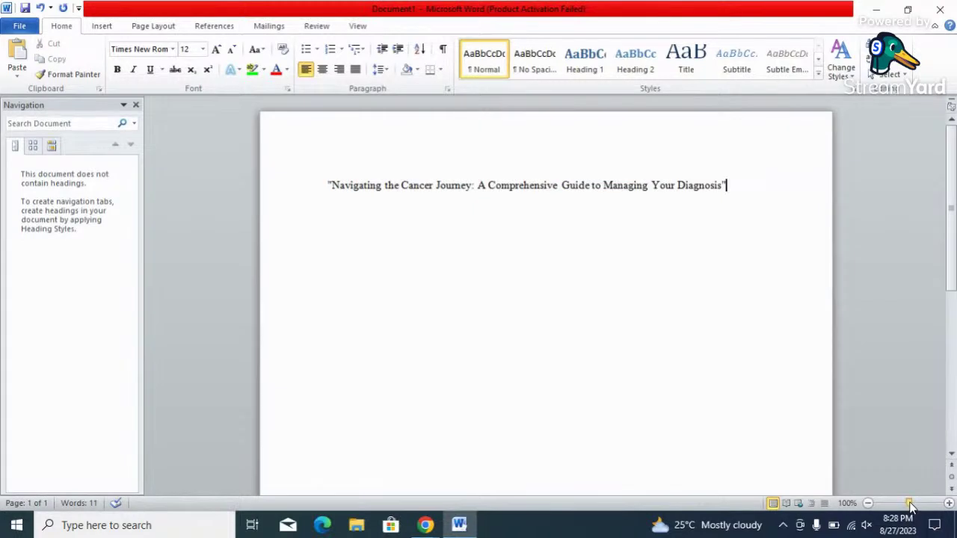
Step: Add the line "Table of Content" below the title, followed by a new empty line
{"action": "left_click", "coordinate": [910, 505]}
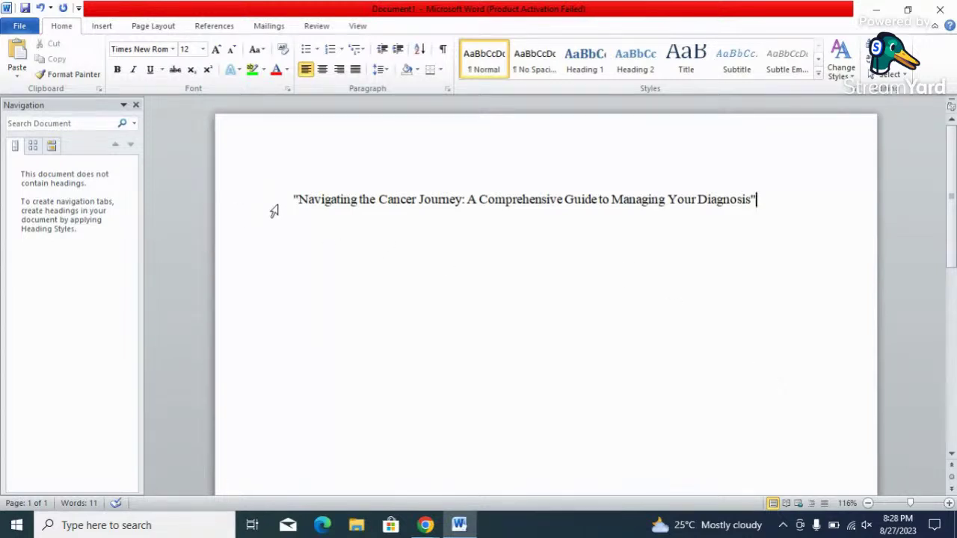
{"action": "key", "text": "Return"}
{"action": "type", "text": "Table"}
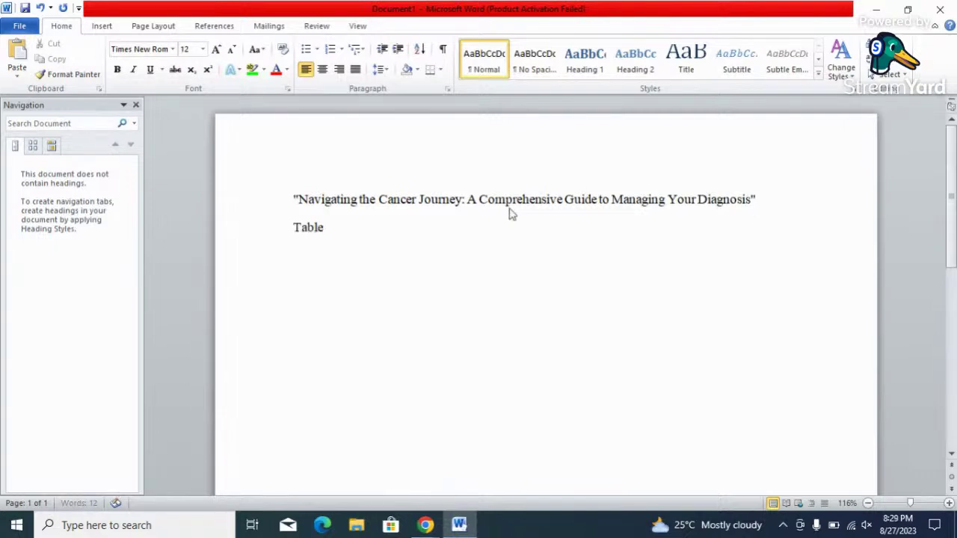
{"action": "type", "text": " of Content"}
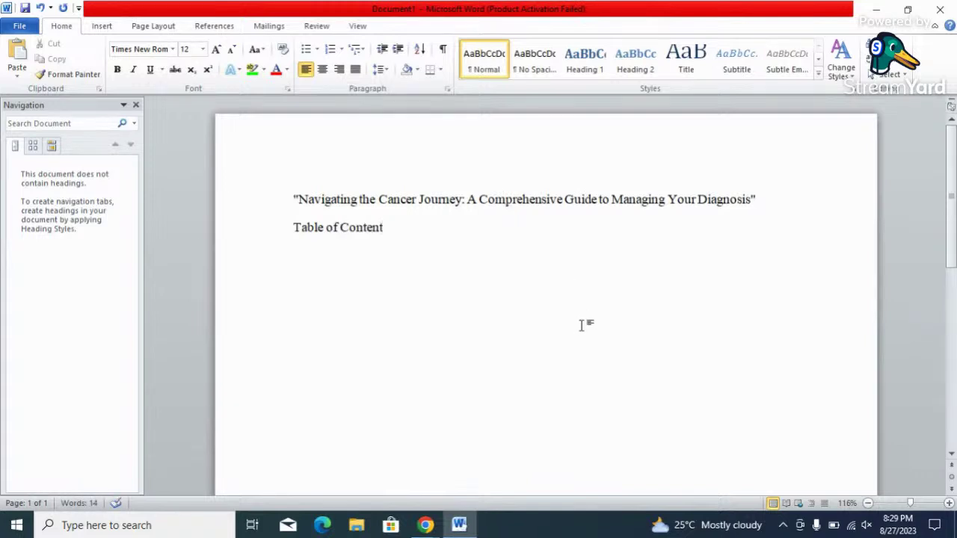
{"action": "key", "text": "Return"}
Step: Switch to the OpenAI Playground in Chrome and clear the whole list of book titles from the assistant message
{"action": "mouse_move", "coordinate": [428, 525]}
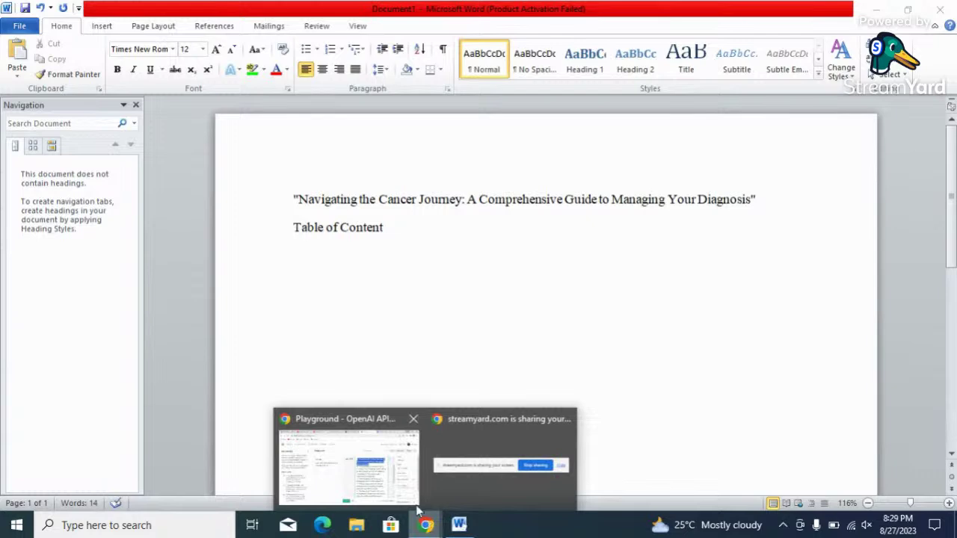
{"action": "left_click", "coordinate": [378, 476]}
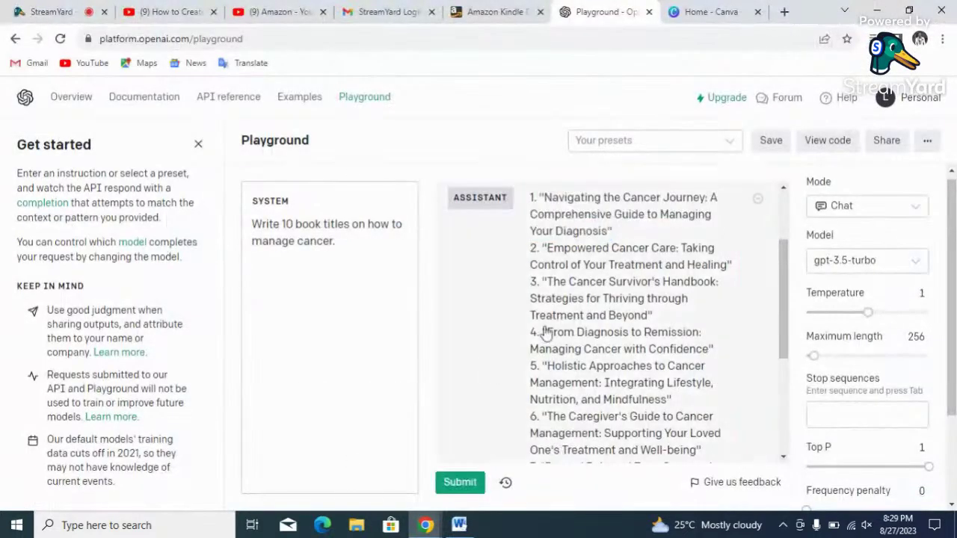
{"action": "left_click", "coordinate": [606, 308]}
{"action": "left_click", "coordinate": [617, 283]}
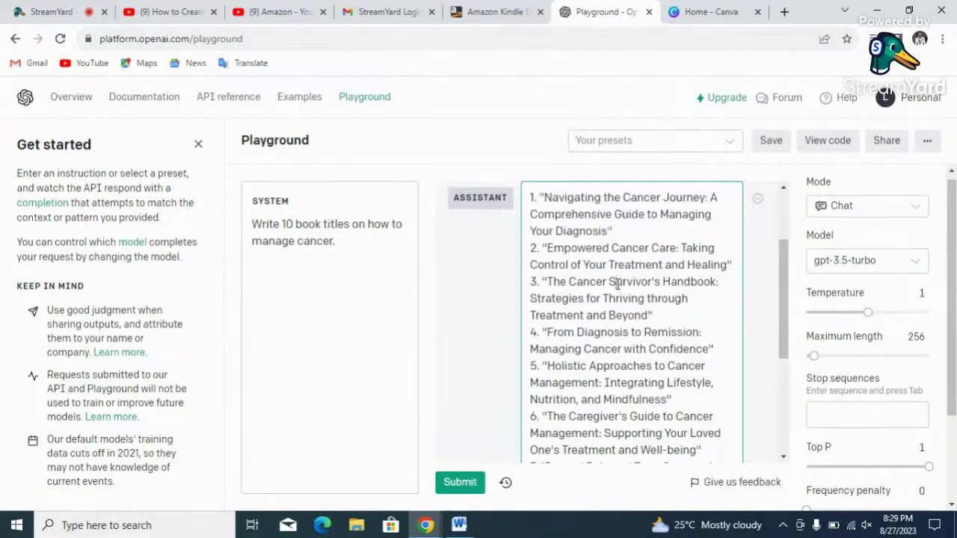
{"action": "key", "text": "ctrl+a"}
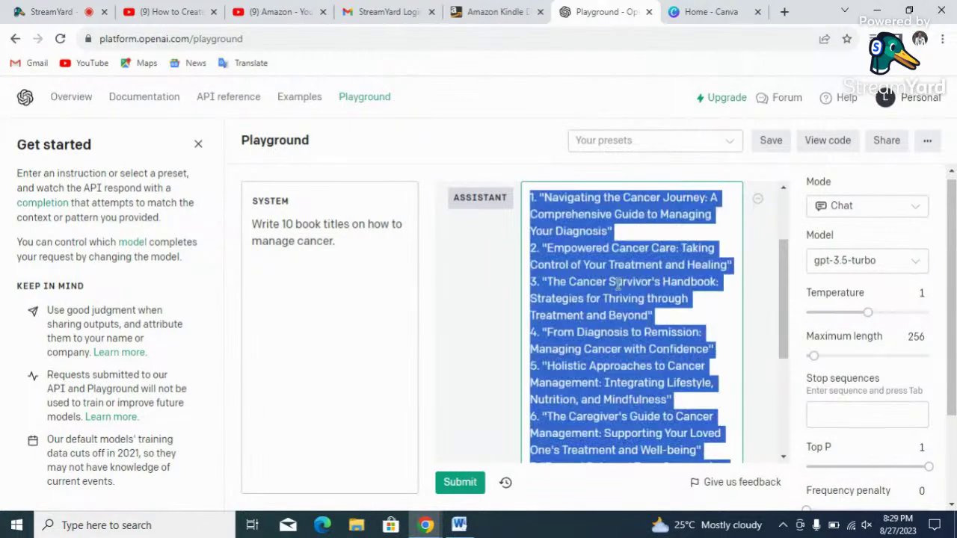
{"action": "key", "text": "BackSpace"}
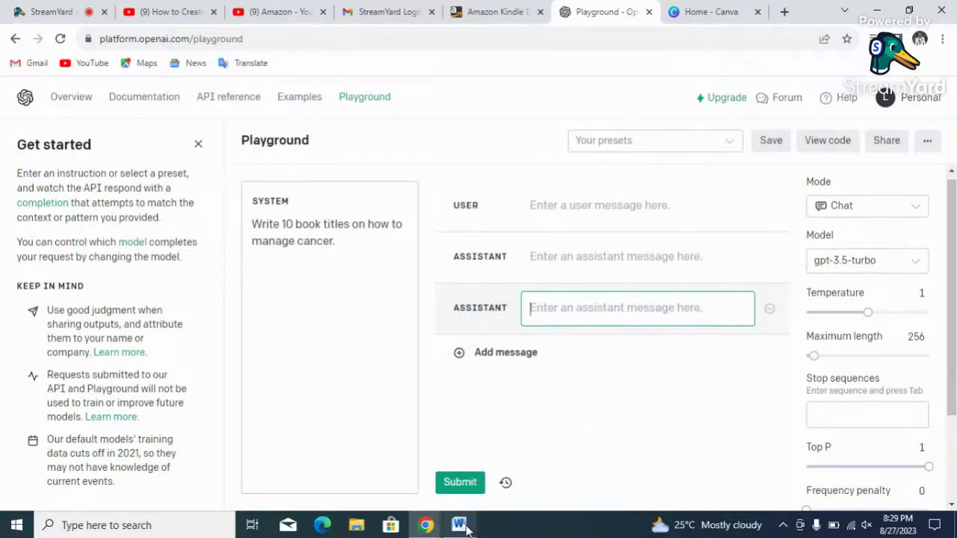
Step: Switch to the Word document and copy the book title without its quotation marks
{"action": "mouse_move", "coordinate": [465, 528]}
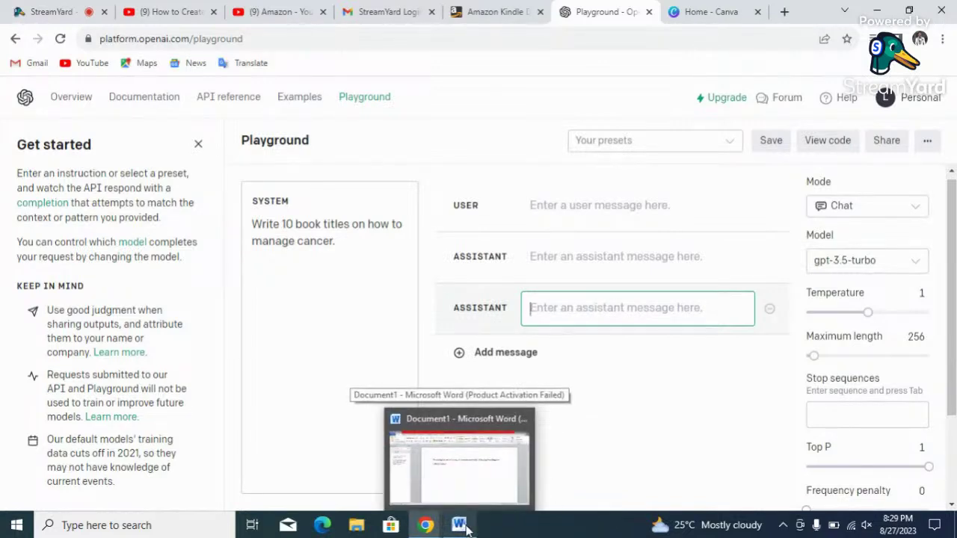
{"action": "left_click", "coordinate": [465, 529]}
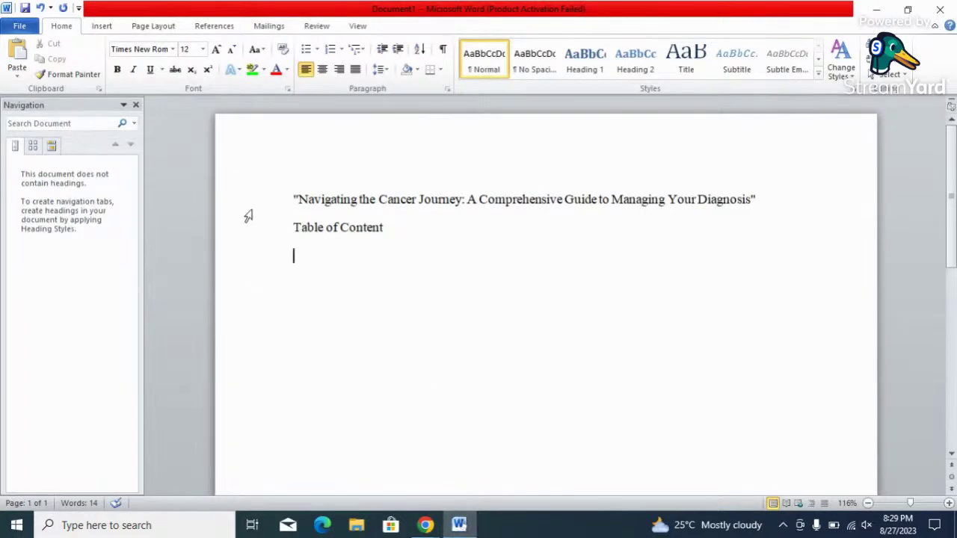
{"action": "left_click_drag", "start_coordinate": [299, 197], "coordinate": [713, 189]}
{"action": "key", "text": "ctrl+c"}
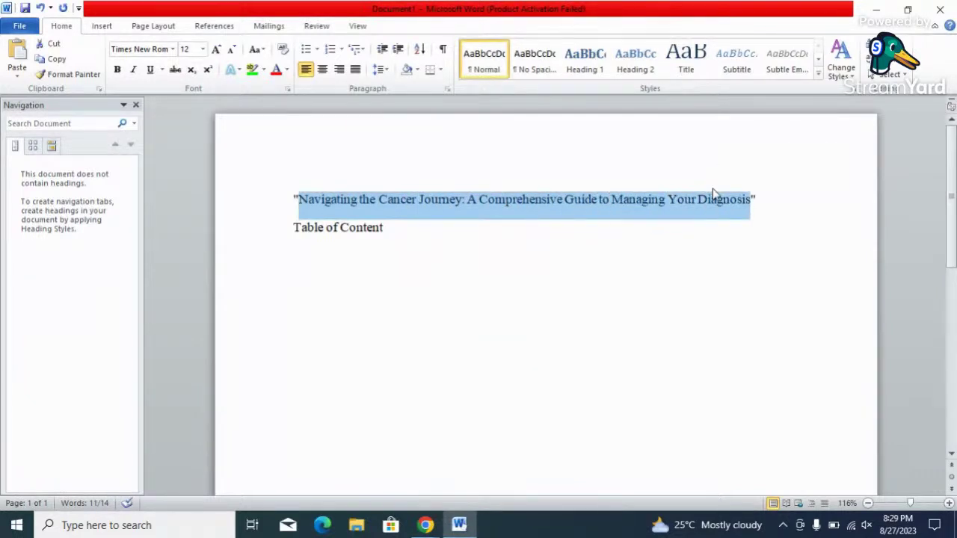
Step: Return to the OpenAI Playground in Chrome and delete the entire book-titles prompt from the system message
{"action": "left_click", "coordinate": [425, 527]}
{"action": "left_click", "coordinate": [383, 483]}
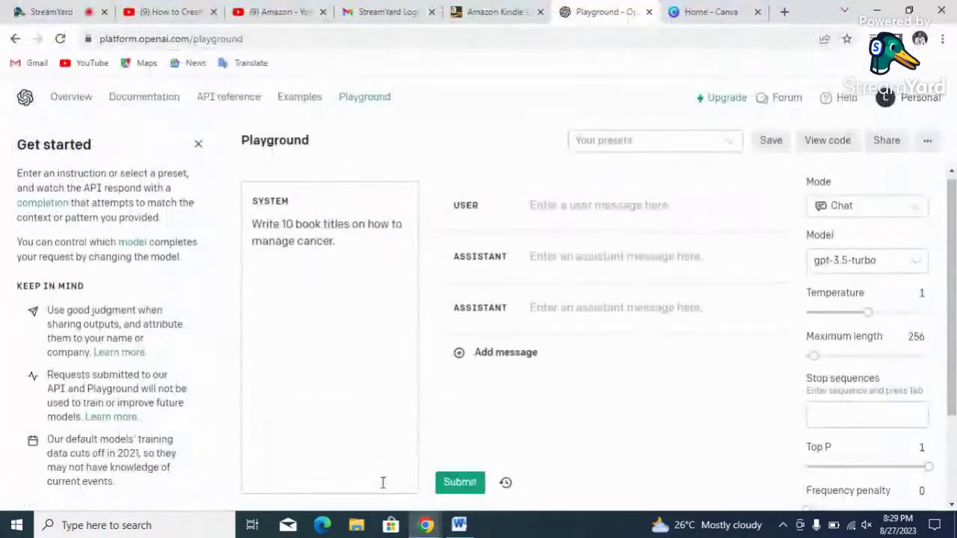
{"action": "left_click", "coordinate": [345, 243]}
{"action": "key", "text": "BackSpace"}
{"action": "key", "text": "BackSpace"}
{"action": "key", "text": "BackSpace"}
{"action": "key", "text": "BackSpace"}
{"action": "key", "text": "BackSpace"}
{"action": "key", "text": "BackSpace"}
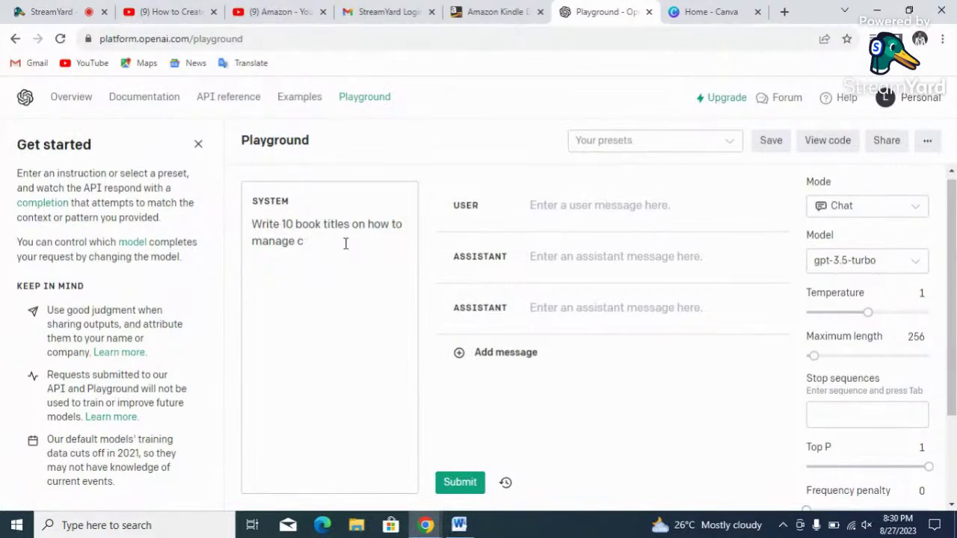
{"action": "key", "text": "BackSpace"}
{"action": "key", "text": "BackSpace"}
{"action": "key", "text": "BackSpace"}
{"action": "key", "text": "BackSpace"}
{"action": "key", "text": "BackSpace"}
{"action": "key", "text": "BackSpace"}
{"action": "key", "text": "BackSpace"}
{"action": "key", "text": "BackSpace"}
{"action": "key", "text": "BackSpace"}
{"action": "key", "text": "BackSpace"}
{"action": "key", "text": "BackSpace"}
{"action": "key", "text": "BackSpace"}
{"action": "key", "text": "BackSpace"}
{"action": "key", "text": "BackSpace"}
{"action": "key", "text": "BackSpace"}
{"action": "key", "text": "BackSpace"}
{"action": "key", "text": "BackSpace"}
{"action": "key", "text": "BackSpace"}
{"action": "key", "text": "BackSpace"}
{"action": "key", "text": "BackSpace"}
{"action": "key", "text": "BackSpace"}
{"action": "key", "text": "BackSpace"}
{"action": "key", "text": "BackSpace"}
{"action": "key", "text": "BackSpace"}
{"action": "key", "text": "BackSpace"}
{"action": "key", "text": "BackSpace"}
{"action": "key", "text": "BackSpace"}
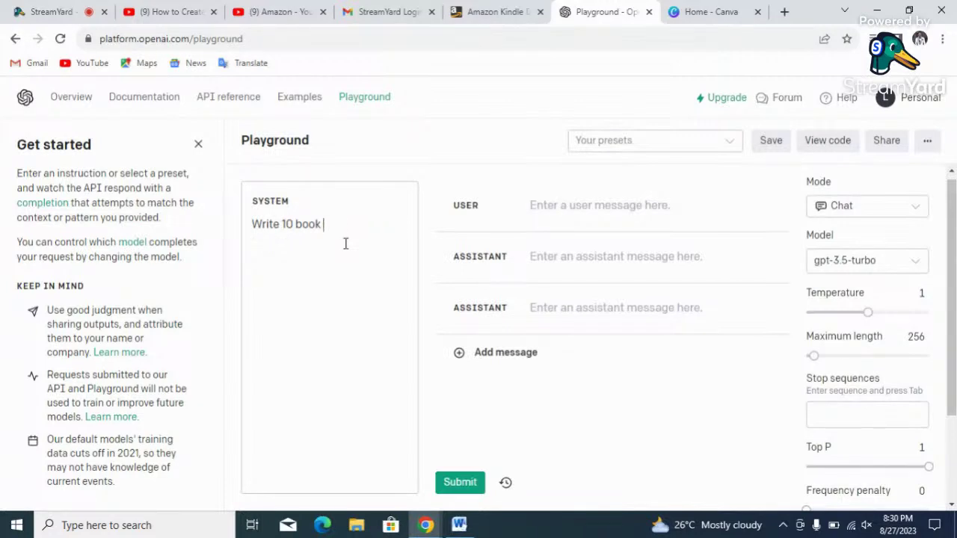
{"action": "key", "text": "BackSpace"}
{"action": "key", "text": "BackSpace"}
{"action": "key", "text": "BackSpace"}
{"action": "key", "text": "BackSpace"}
{"action": "key", "text": "BackSpace"}
{"action": "key", "text": "BackSpace"}
{"action": "key", "text": "BackSpace"}
{"action": "key", "text": "BackSpace"}
{"action": "key", "text": "BackSpace"}
{"action": "key", "text": "BackSpace"}
{"action": "key", "text": "BackSpace"}
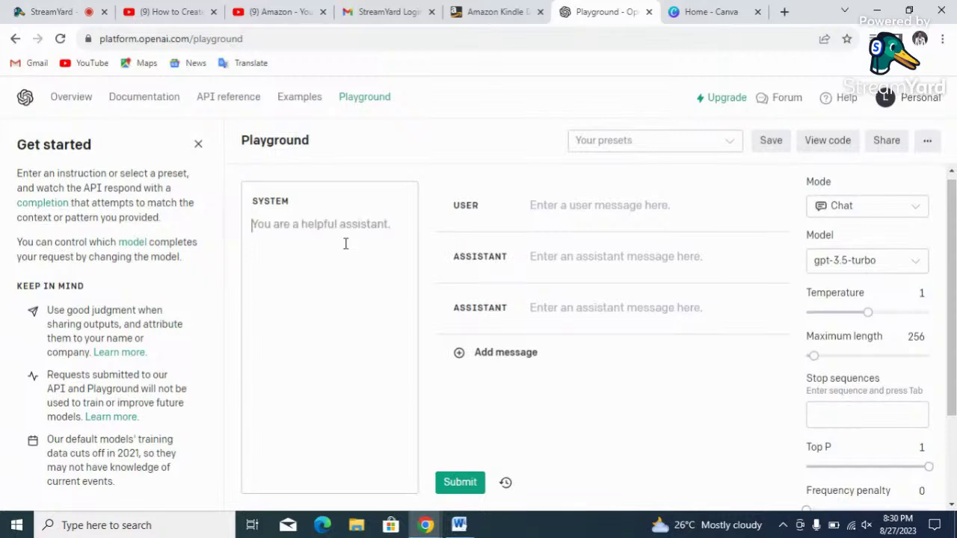
Step: Enter the system prompt "Generate a table of content for the topic - " and append the copied book title
{"action": "type", "text": "G"}
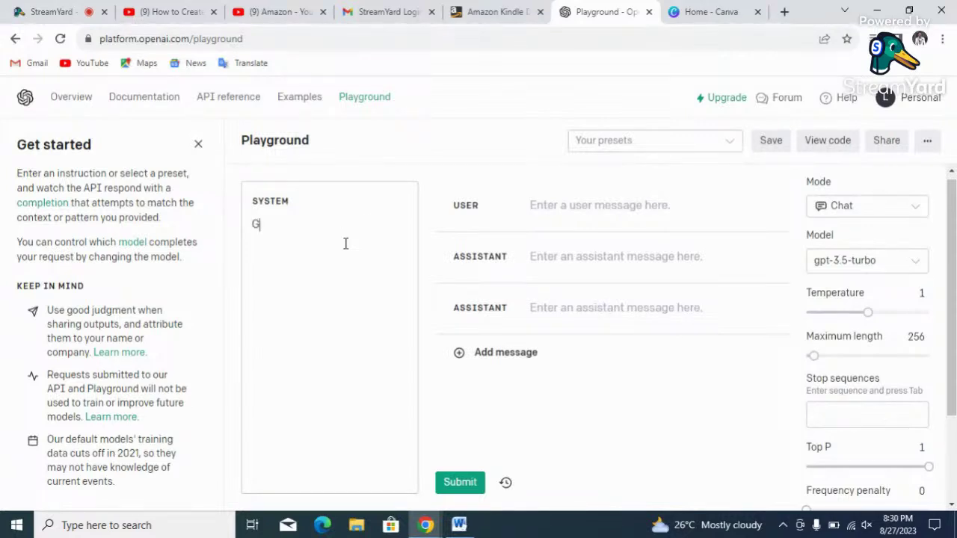
{"action": "type", "text": "enerate a tabl"}
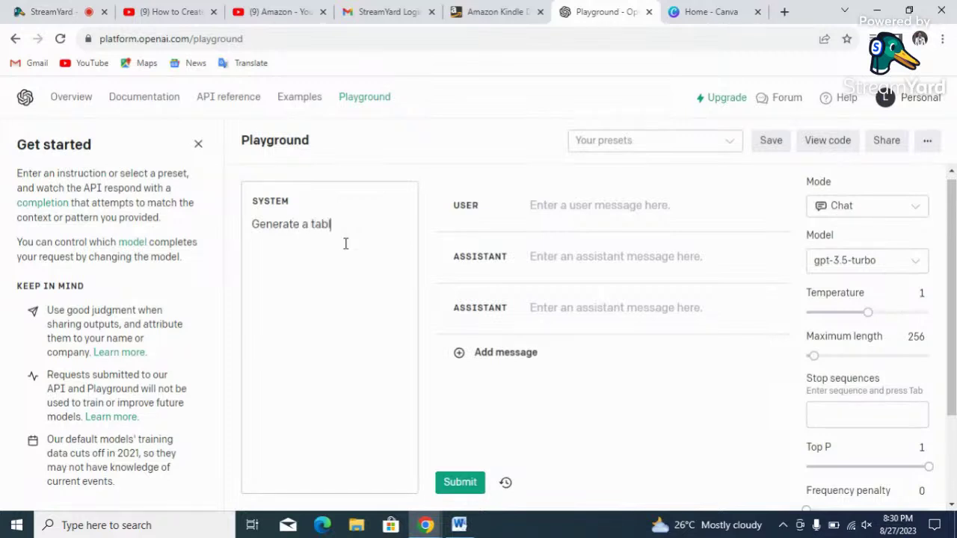
{"action": "type", "text": "e of content for the topic"}
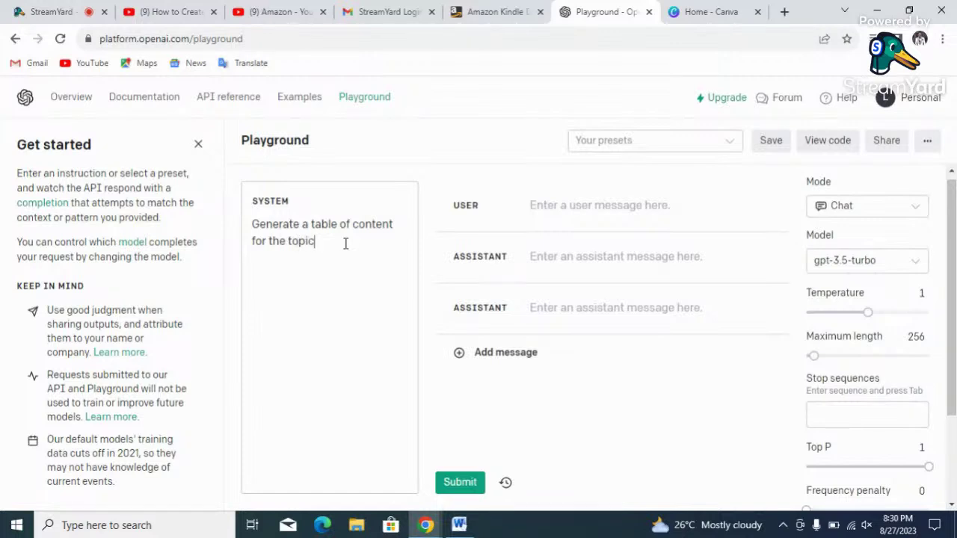
{"action": "type", "text": " -"}
{"action": "key", "text": "ctrl+v"}
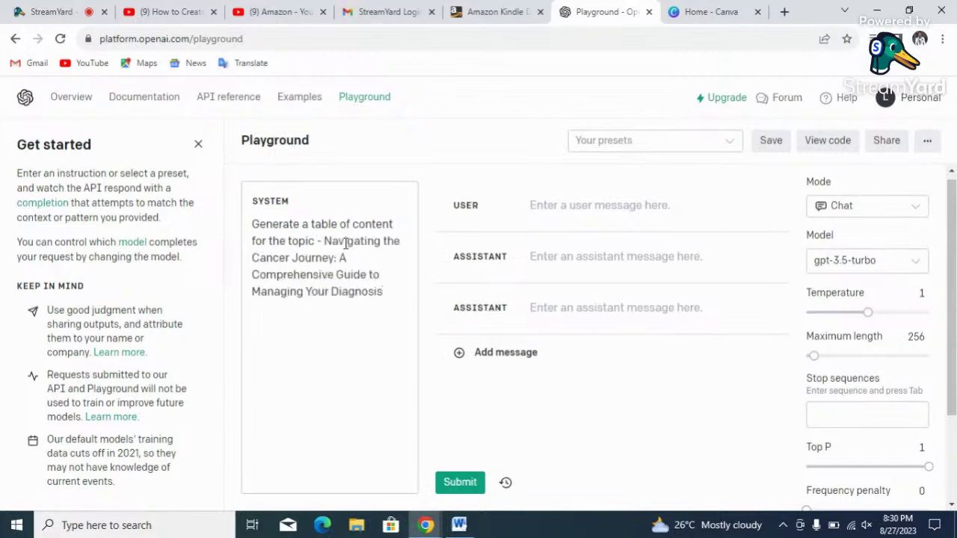
Step: End the table-of-content system prompt with a full stop, submit it, and submit again to continue the cut-off list
{"action": "type", "text": "."}
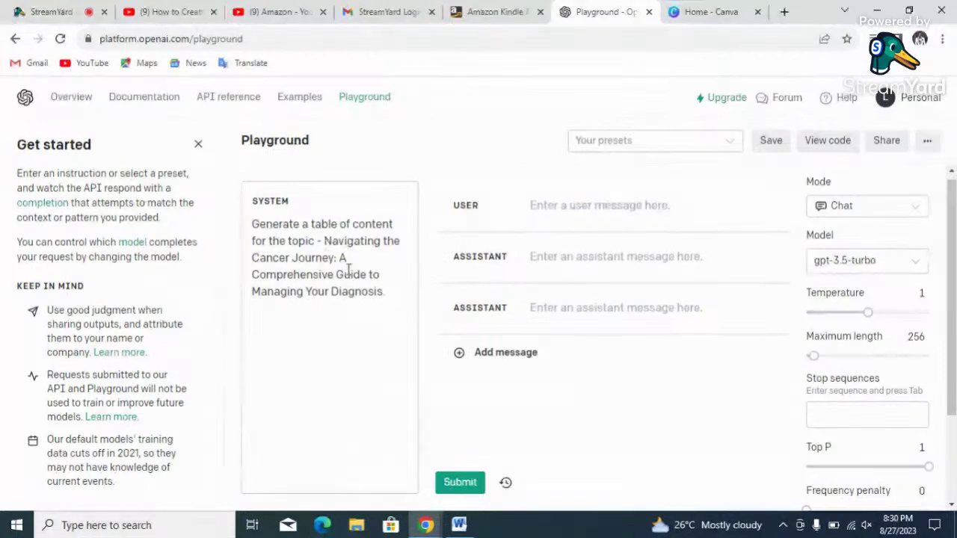
{"action": "key", "text": "BackSpace"}
{"action": "type", "text": "."}
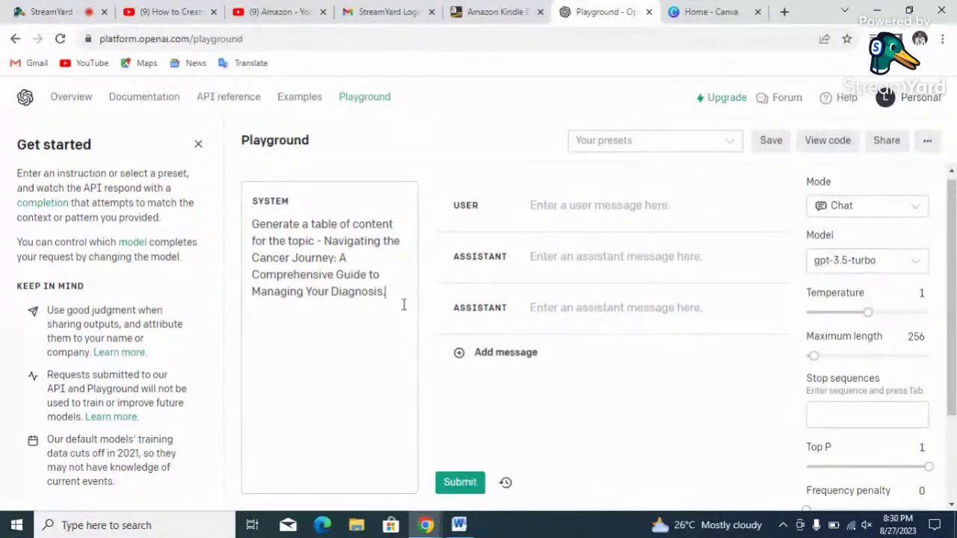
{"action": "left_click", "coordinate": [464, 484]}
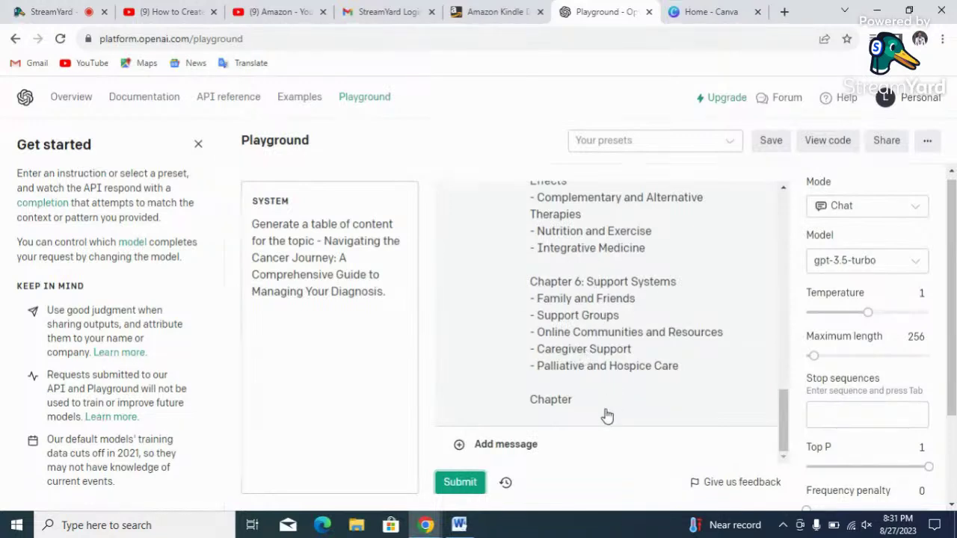
{"action": "left_click", "coordinate": [460, 484]}
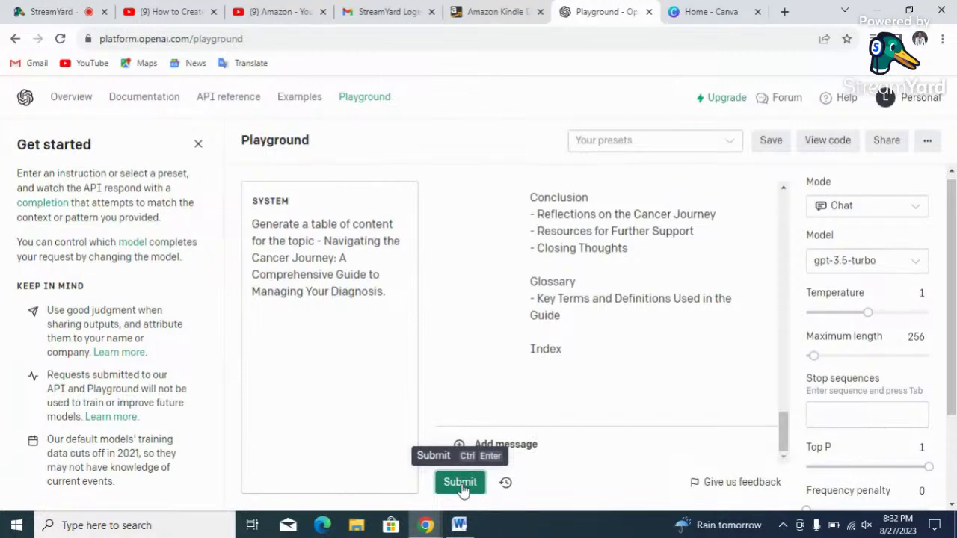
Step: Copy the entire last assistant message, switch to the Word document and paste it below the "Table of Content" line
{"action": "left_click", "coordinate": [591, 279]}
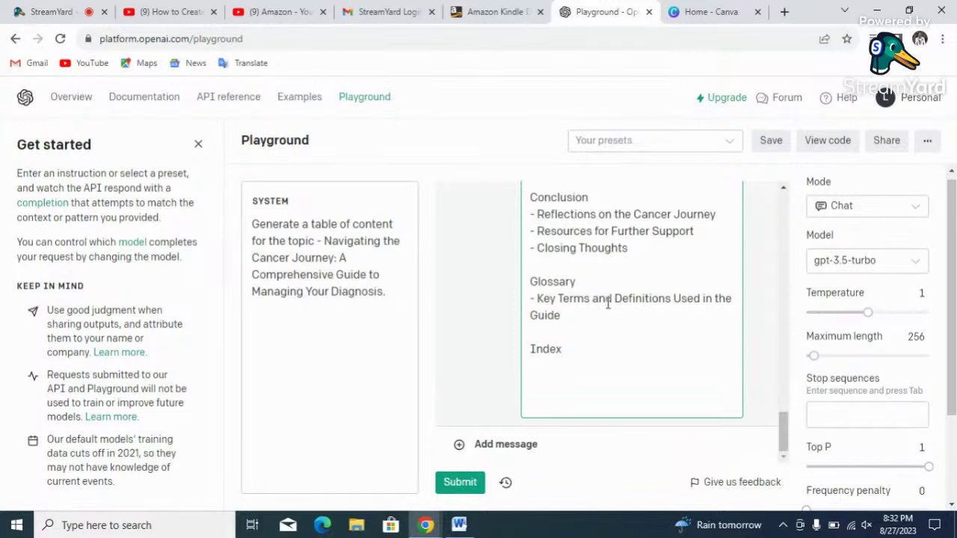
{"action": "key", "text": "ctrl+a"}
{"action": "key", "text": "ctrl+c"}
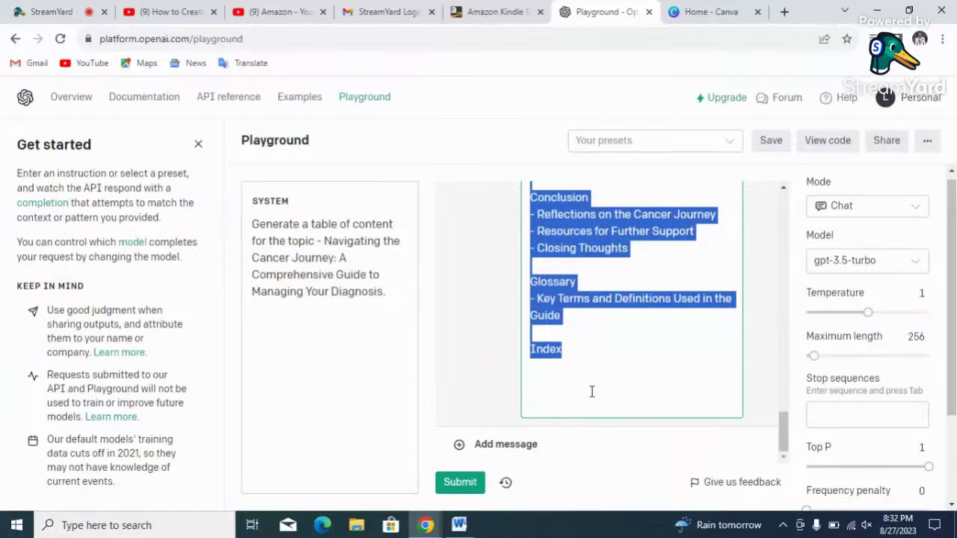
{"action": "left_click", "coordinate": [454, 526]}
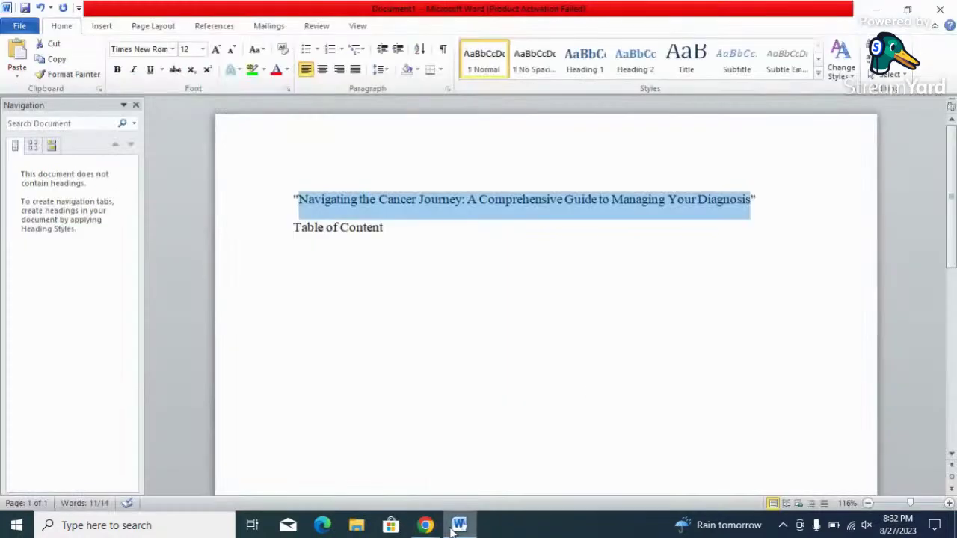
{"action": "left_click", "coordinate": [292, 256]}
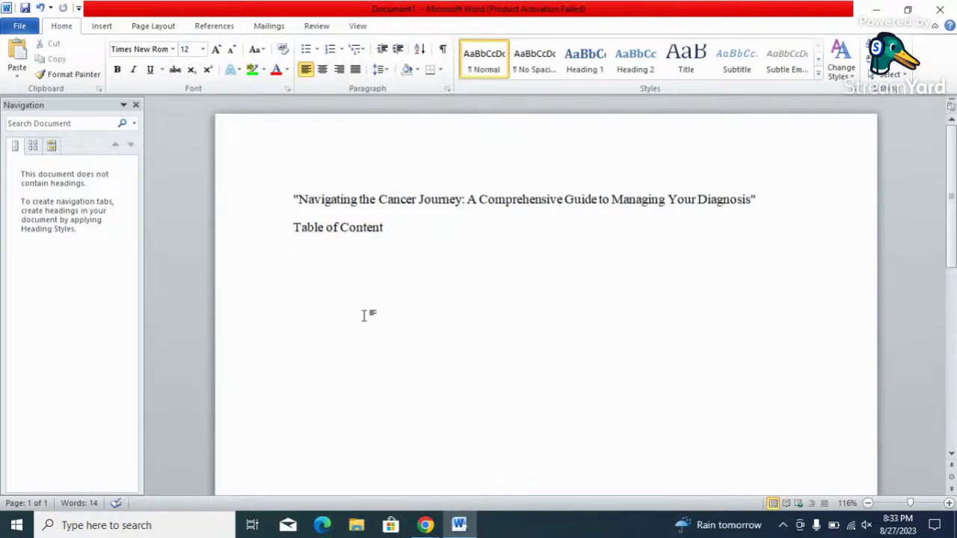
{"action": "key", "text": "ctrl+v"}
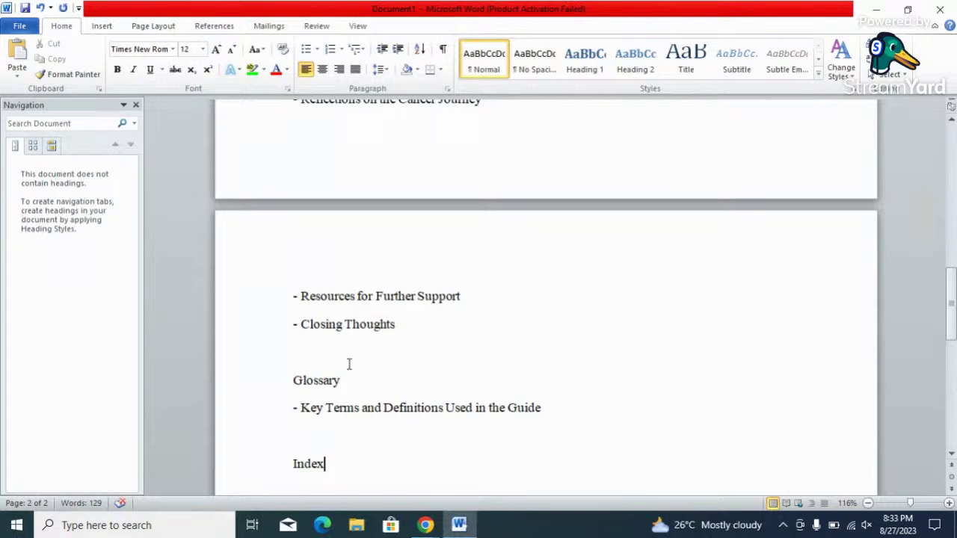
Step: Delete the Glossary and Index sections and the blank line above them from the end of the document
{"action": "left_click_drag", "start_coordinate": [294, 382], "coordinate": [449, 468]}
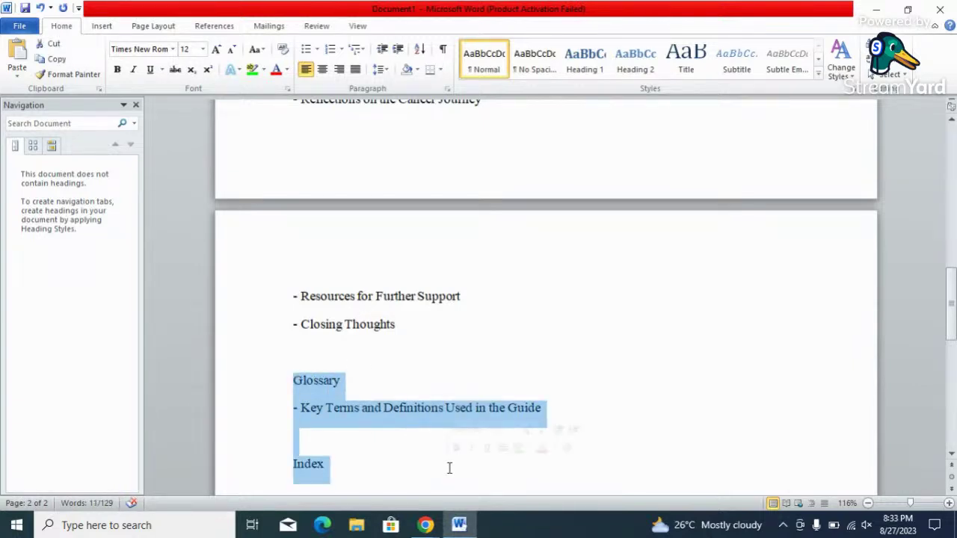
{"action": "key", "text": "BackSpace"}
{"action": "key", "text": "BackSpace"}
{"action": "key", "text": "BackSpace"}
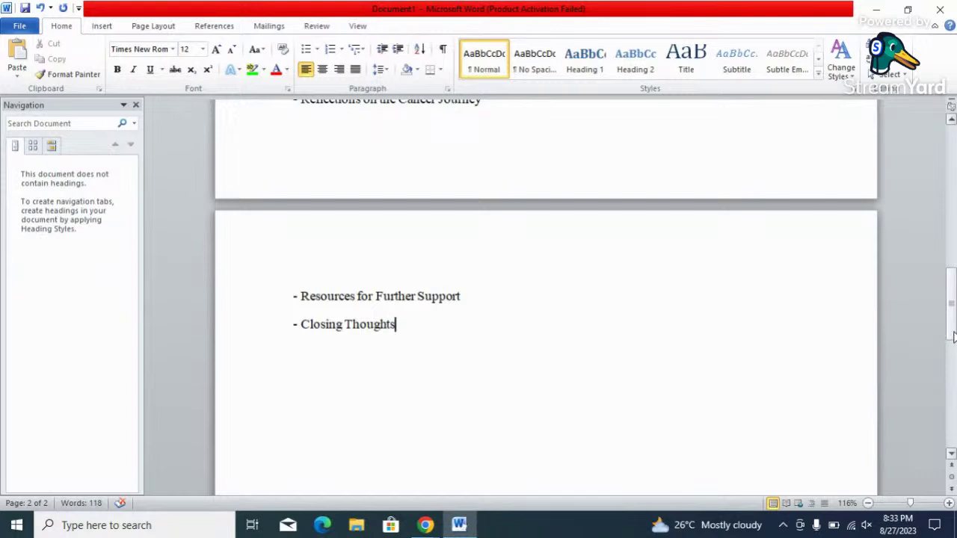
Step: Return to the OpenAI Playground in Chrome and copy the entire assistant message that ends just before chapter 7
{"action": "left_click_drag", "start_coordinate": [952, 337], "coordinate": [952, 196]}
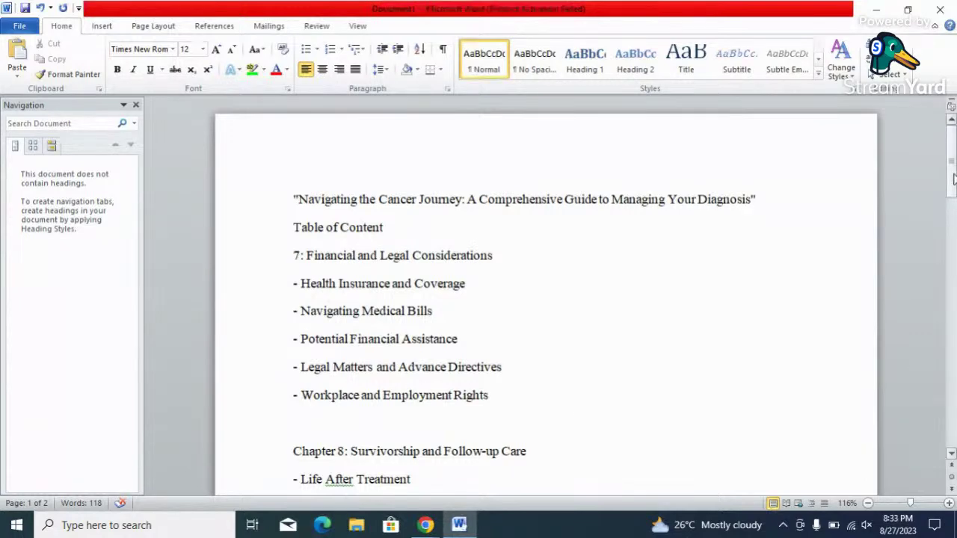
{"action": "mouse_move", "coordinate": [953, 178]}
{"action": "left_mouse_down"}
{"action": "mouse_move", "coordinate": [953, 231]}
{"action": "mouse_move", "coordinate": [954, 179]}
{"action": "left_mouse_up"}
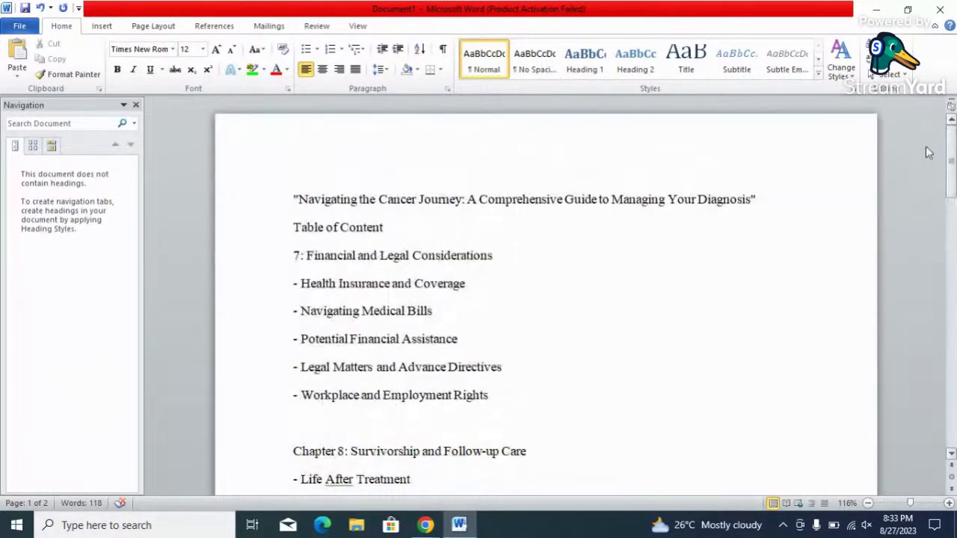
{"action": "mouse_move", "coordinate": [429, 529]}
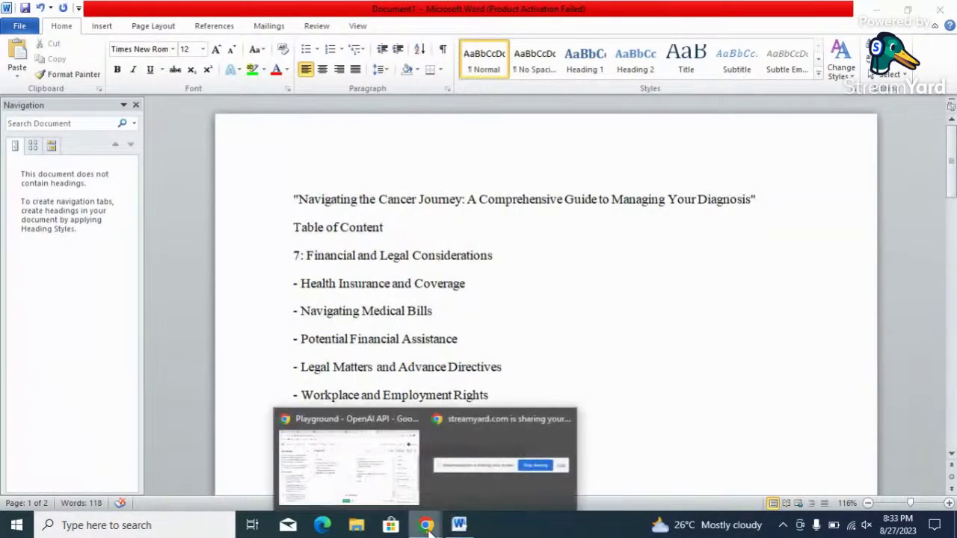
{"action": "left_click", "coordinate": [371, 475]}
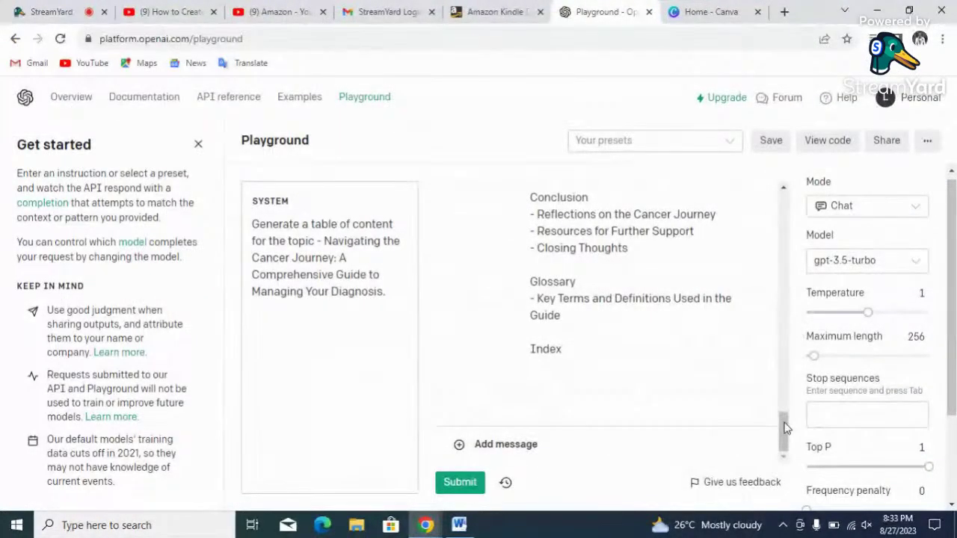
{"action": "left_click_drag", "start_coordinate": [785, 427], "coordinate": [795, 347]}
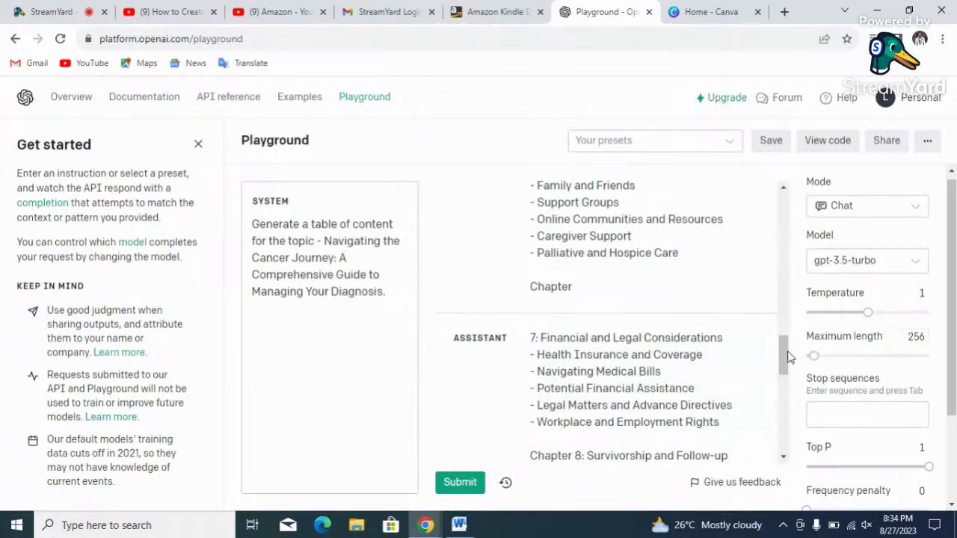
{"action": "left_click_drag", "start_coordinate": [784, 350], "coordinate": [781, 225]}
{"action": "left_click", "coordinate": [564, 359]}
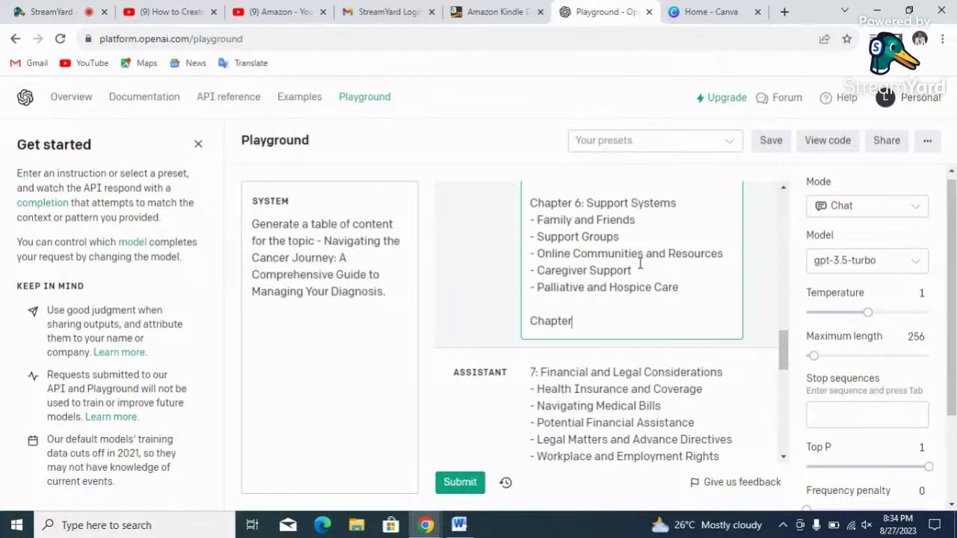
{"action": "key", "text": "ctrl+a"}
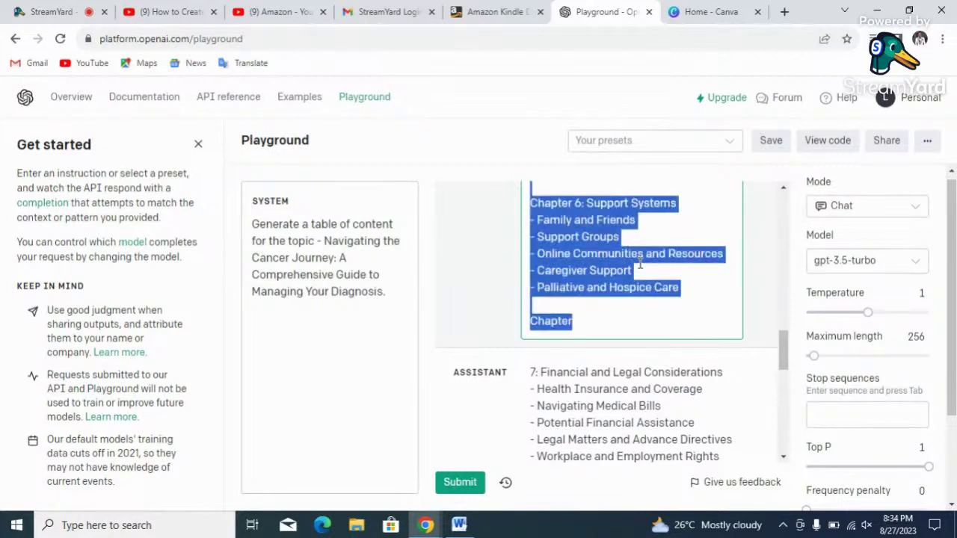
Step: Switch to the Word document and paste the copied chapters on a new line above "7: Financial and Legal Considerations"
{"action": "left_click", "coordinate": [453, 526]}
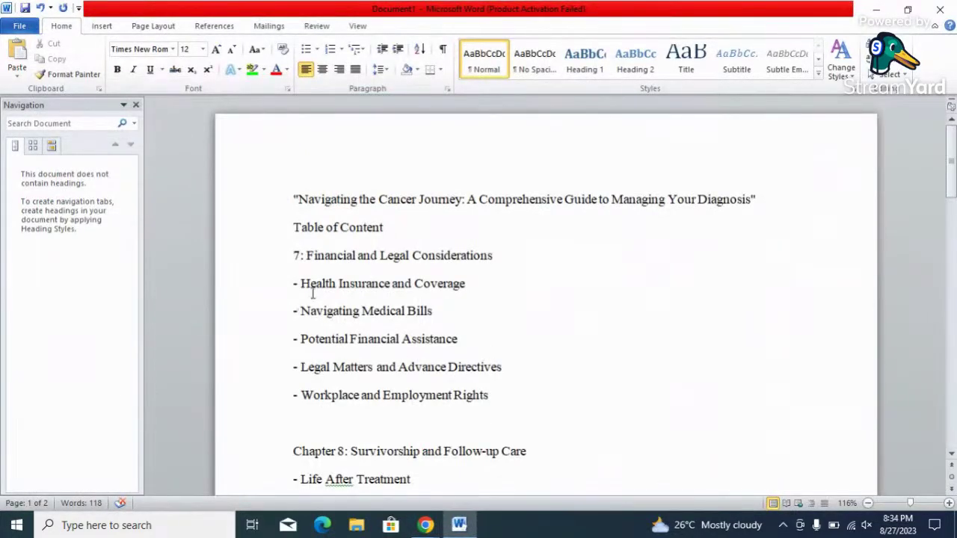
{"action": "left_click", "coordinate": [294, 255]}
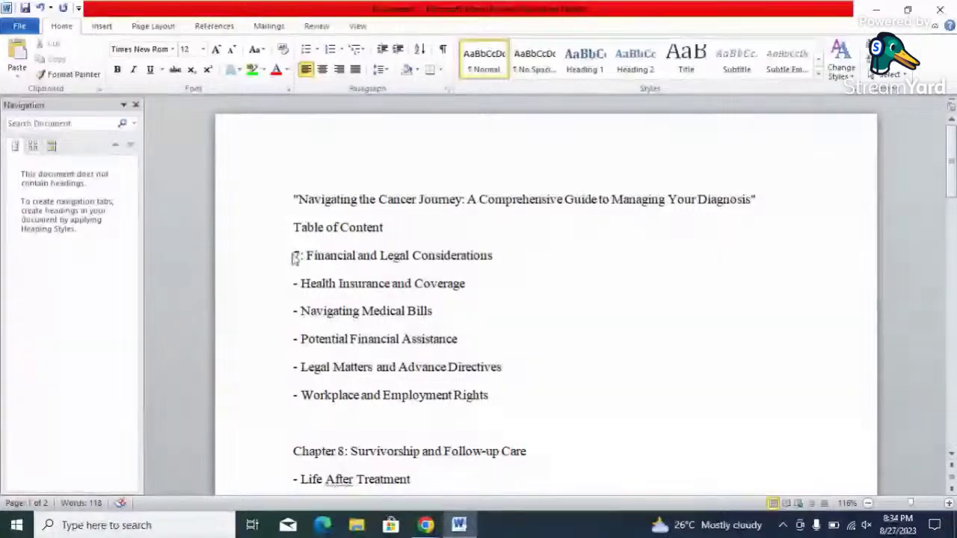
{"action": "key", "text": "Return"}
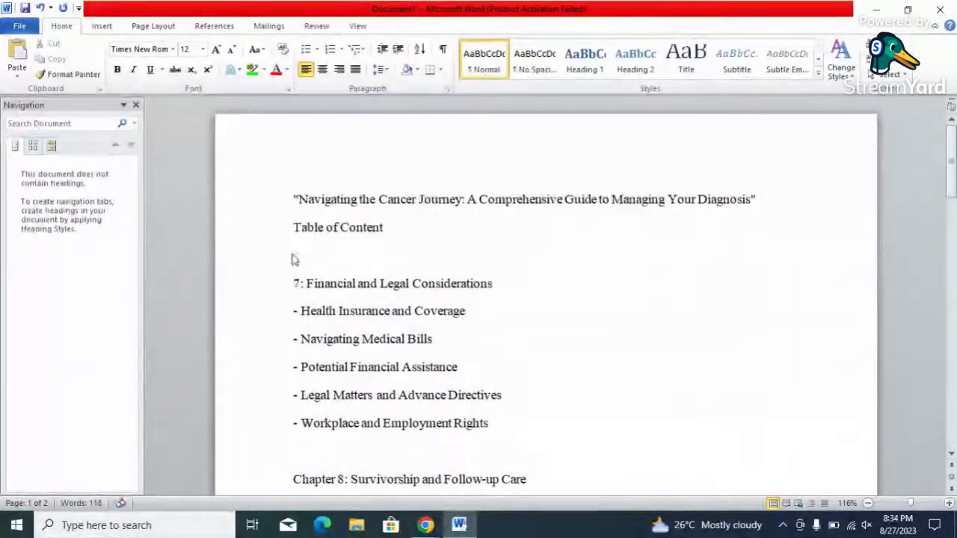
{"action": "scroll", "coordinate": [293, 255], "scroll_direction": "down", "scroll_amount": 10}
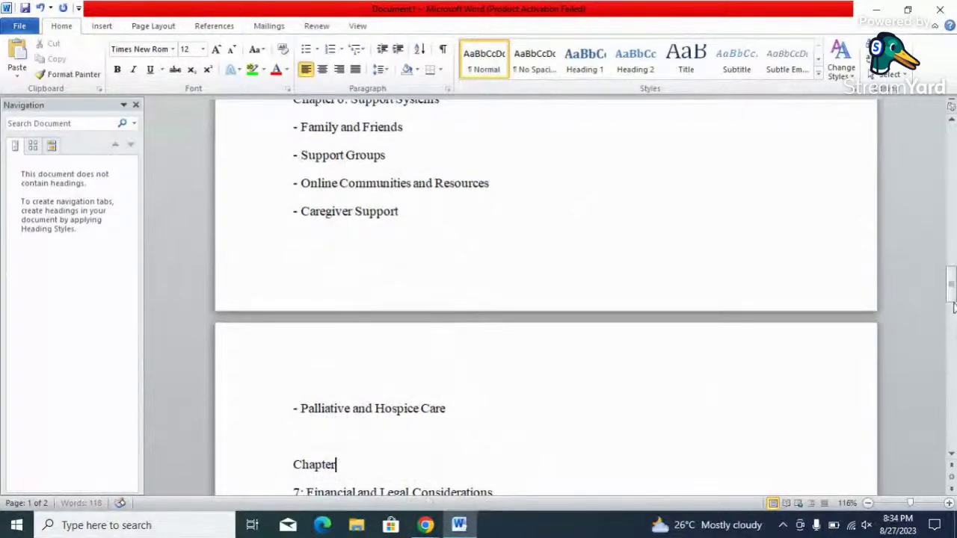
Step: Join the stray "Chapter" line with "7: Financial and Legal Considerations" into one heading
{"action": "left_click_drag", "start_coordinate": [952, 295], "coordinate": [954, 314]}
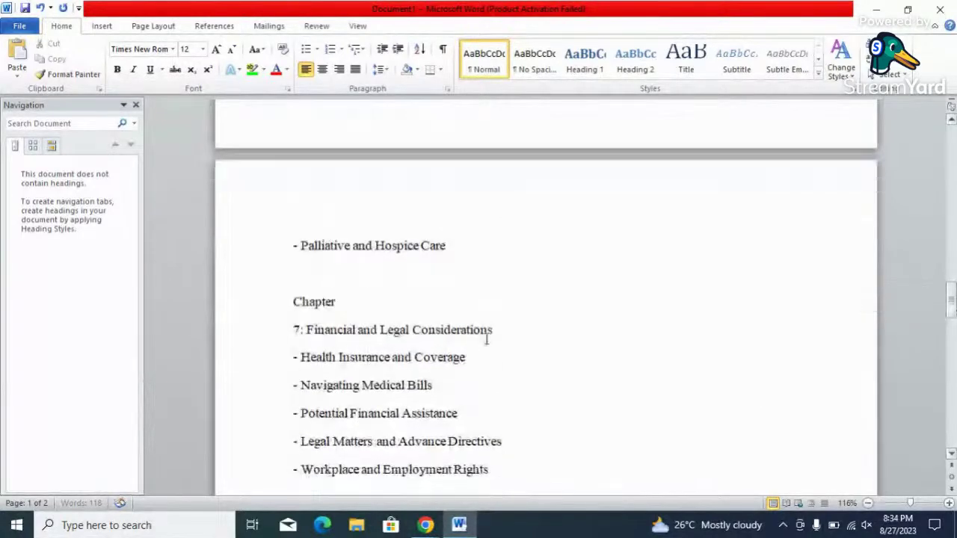
{"action": "left_click", "coordinate": [293, 330]}
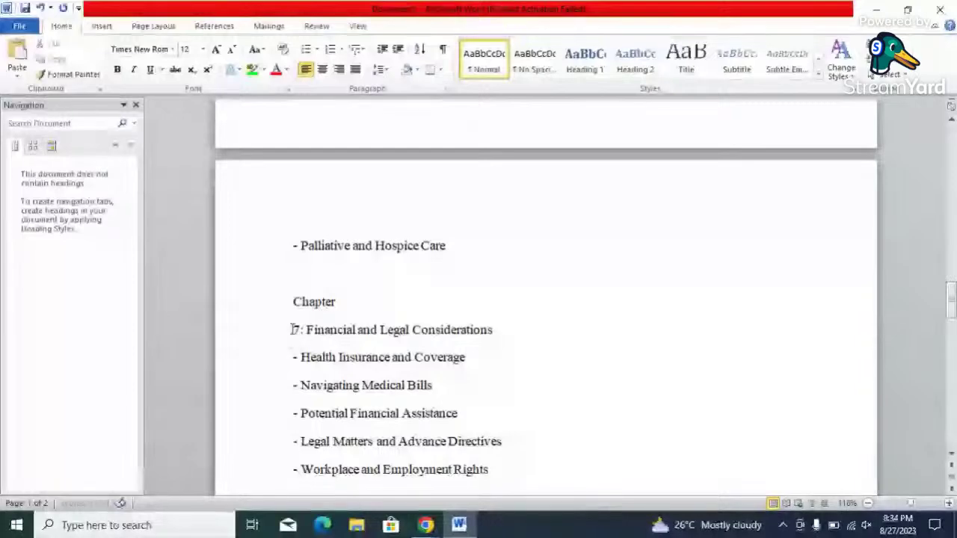
{"action": "key", "text": "BackSpace"}
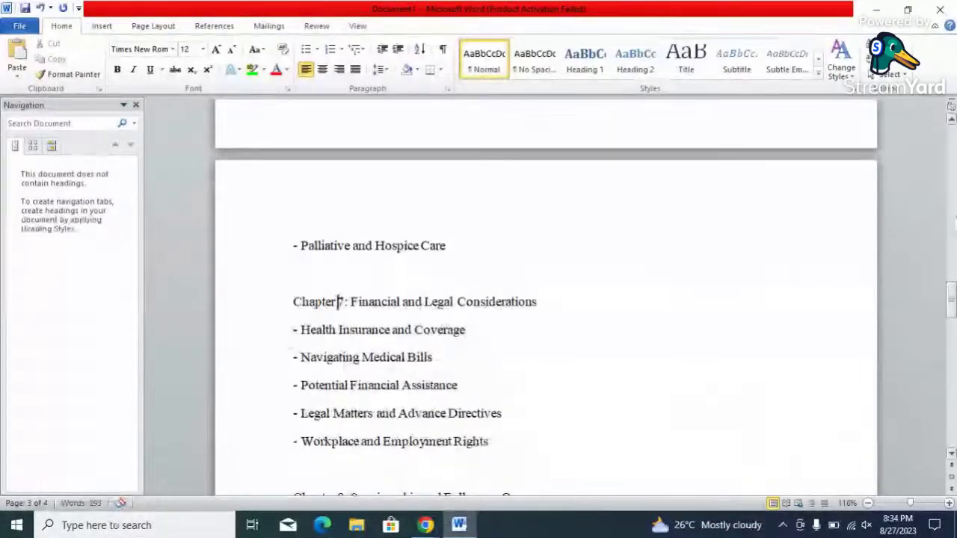
Step: Clear the duplicate "Table of Content" text below the book title and remove the blank line above "Introduction"
{"action": "left_click_drag", "start_coordinate": [951, 296], "coordinate": [951, 151]}
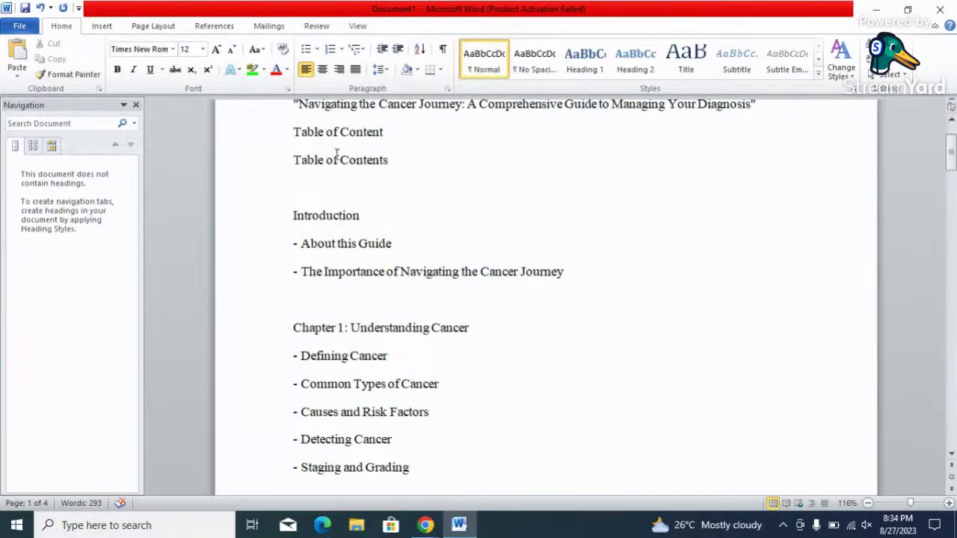
{"action": "left_click", "coordinate": [402, 135]}
{"action": "key", "text": "BackSpace"}
{"action": "key", "text": "BackSpace"}
{"action": "key", "text": "BackSpace"}
{"action": "key", "text": "BackSpace"}
{"action": "key", "text": "BackSpace"}
{"action": "key", "text": "BackSpace"}
{"action": "key", "text": "BackSpace"}
{"action": "key", "text": "BackSpace"}
{"action": "key", "text": "BackSpace"}
{"action": "key", "text": "BackSpace"}
{"action": "key", "text": "BackSpace"}
{"action": "key", "text": "BackSpace"}
{"action": "key", "text": "BackSpace"}
{"action": "key", "text": "BackSpace"}
{"action": "key", "text": "BackSpace"}
{"action": "key", "text": "BackSpace"}
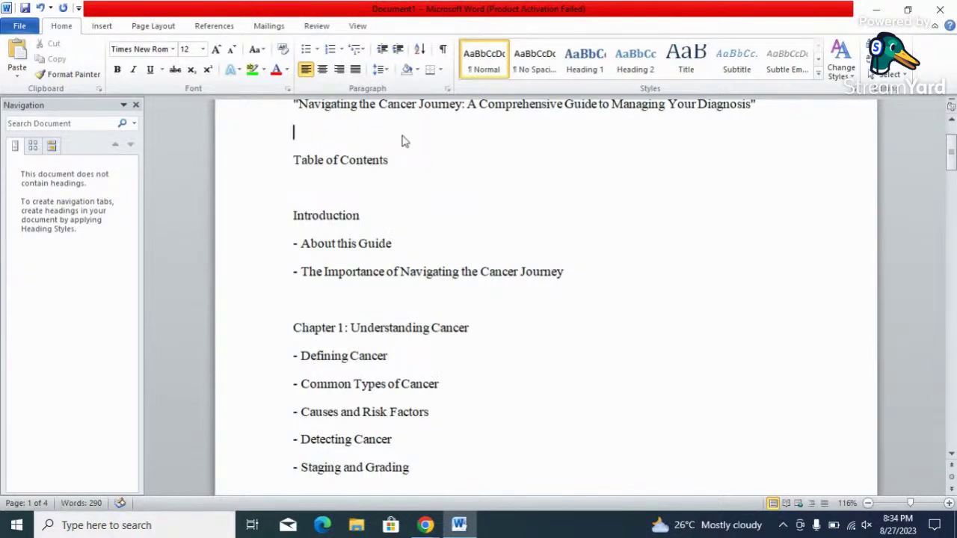
{"action": "left_click", "coordinate": [334, 188]}
{"action": "key", "text": "BackSpace"}
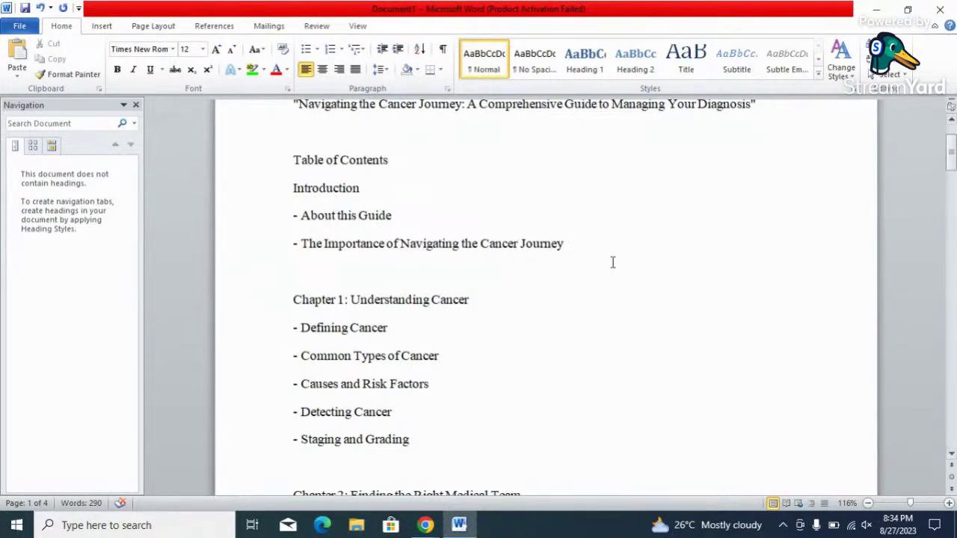
Step: Save the document to the Desktop as a Word document named "Ebook Navigating the Cancer Journey"
{"action": "left_click_drag", "start_coordinate": [952, 166], "coordinate": [946, 138]}
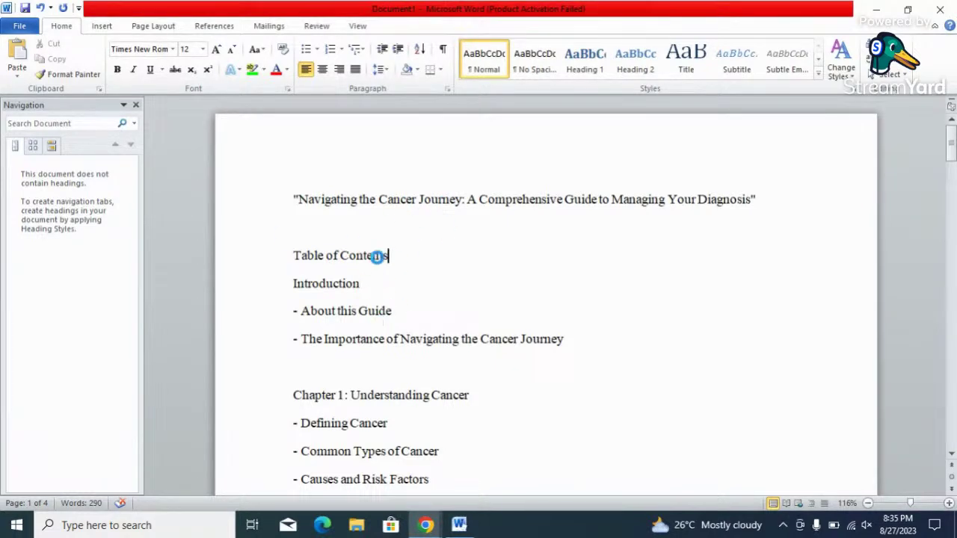
{"action": "key", "text": "ctrl+s"}
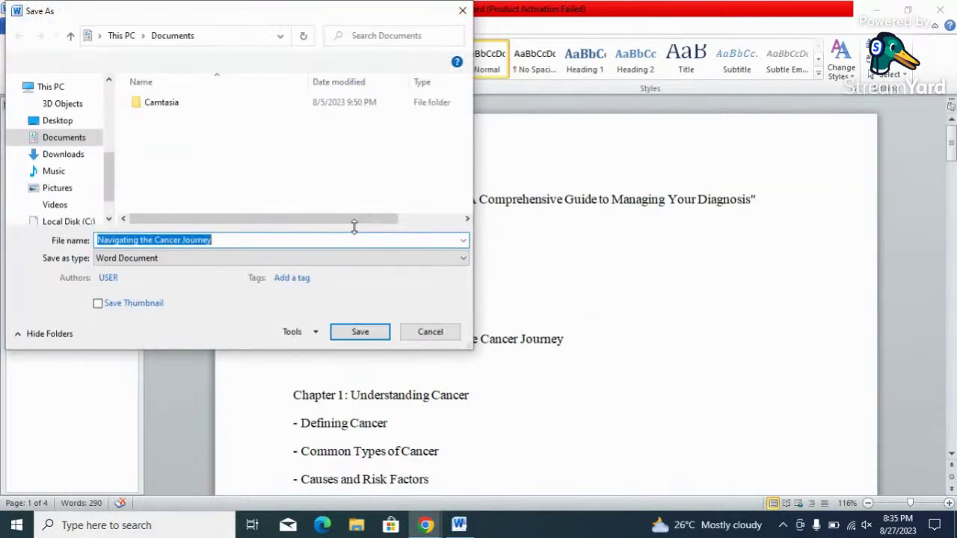
{"action": "left_click", "coordinate": [248, 246]}
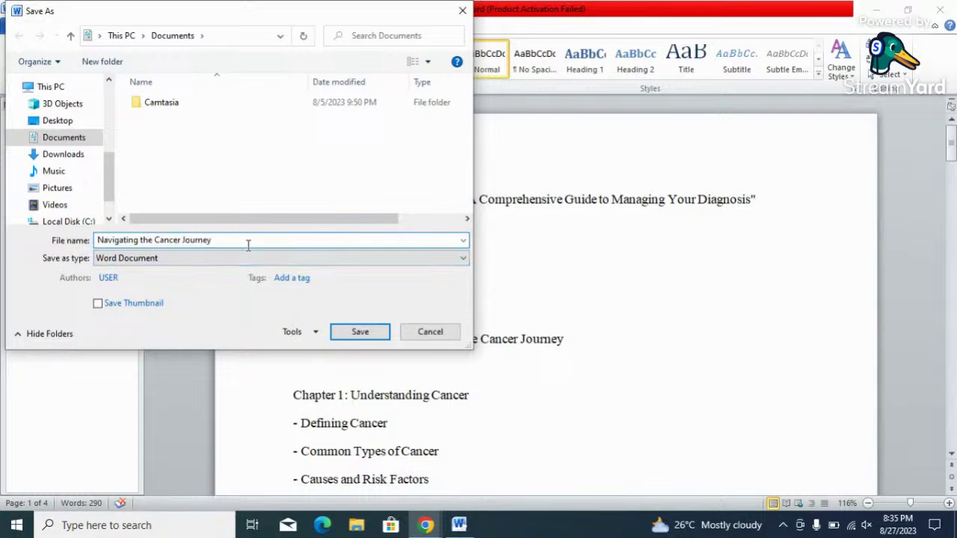
{"action": "left_click", "coordinate": [98, 240]}
{"action": "type", "text": "T"}
{"action": "type", "text": "Ebook"}
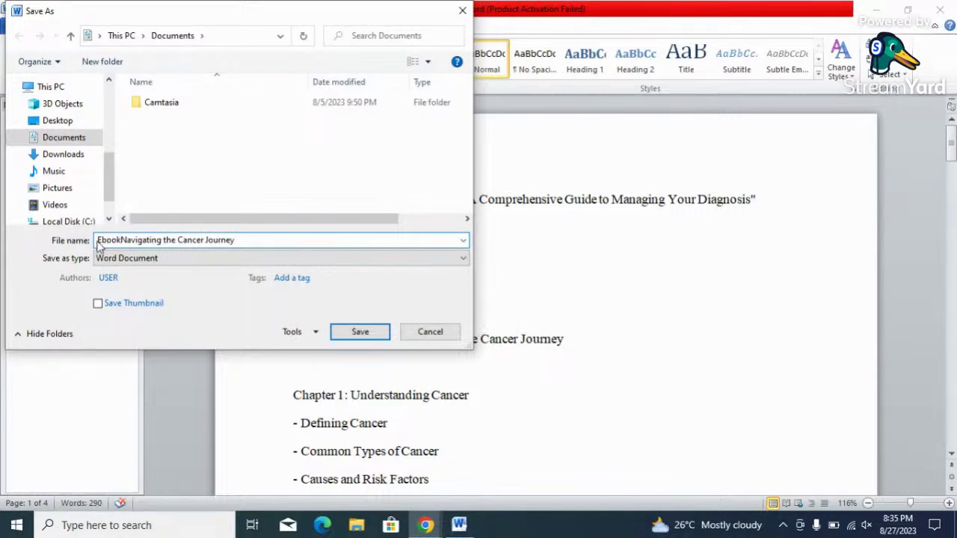
{"action": "left_click", "coordinate": [76, 123]}
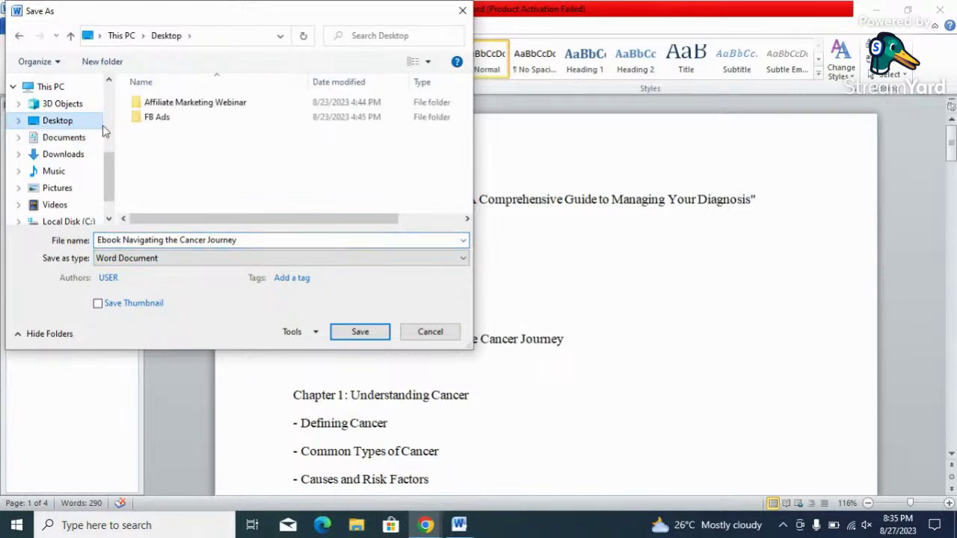
{"action": "left_click", "coordinate": [357, 338]}
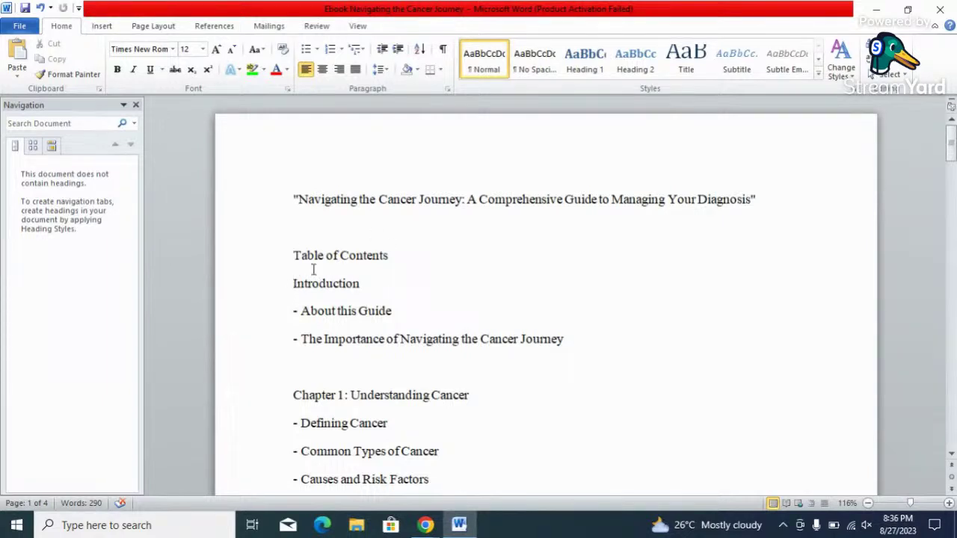
Step: Duplicate the contents from "Introduction" through "Closing Thoughts" a few lines below the end of the existing table of contents
{"action": "left_click_drag", "start_coordinate": [293, 284], "coordinate": [610, 536]}
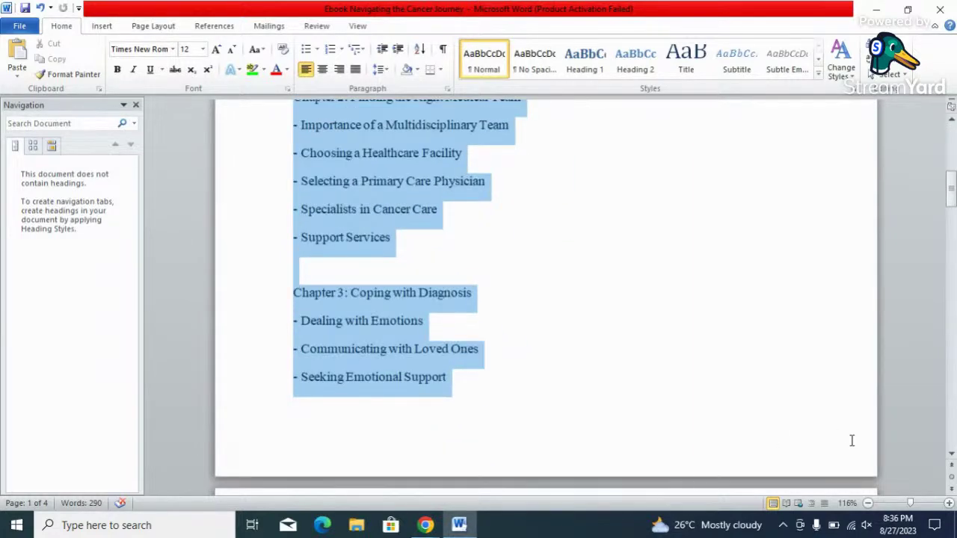
{"action": "left_click_drag", "start_coordinate": [893, 486], "coordinate": [892, 430]}
{"action": "key", "text": "ctrl+c"}
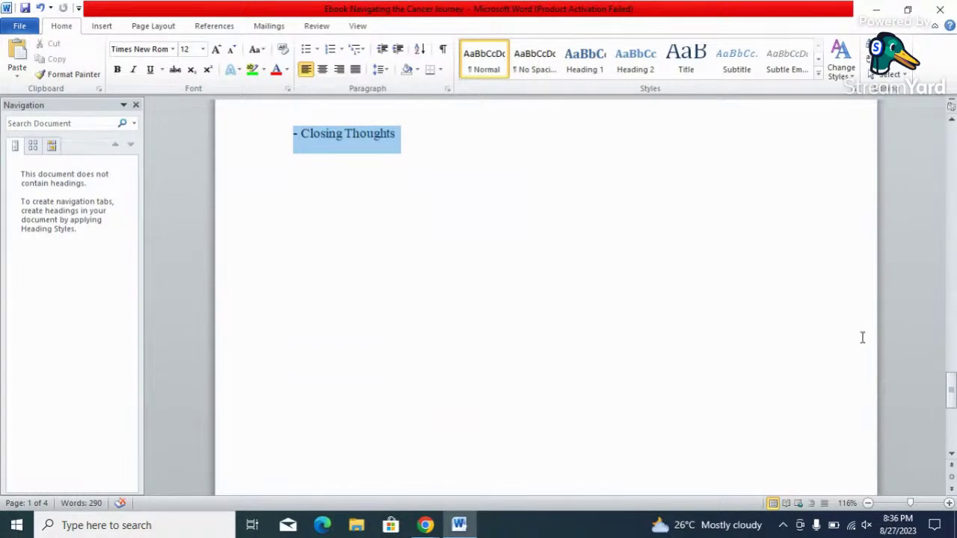
{"action": "left_click", "coordinate": [446, 158]}
{"action": "key", "text": "Return"}
{"action": "key", "text": "Return"}
{"action": "key", "text": "Return"}
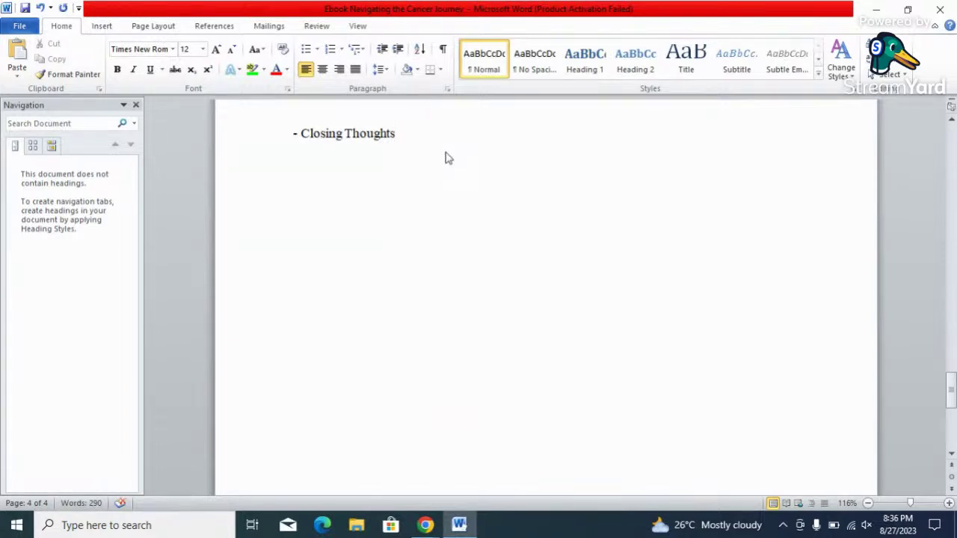
{"action": "key", "text": "ctrl+v"}
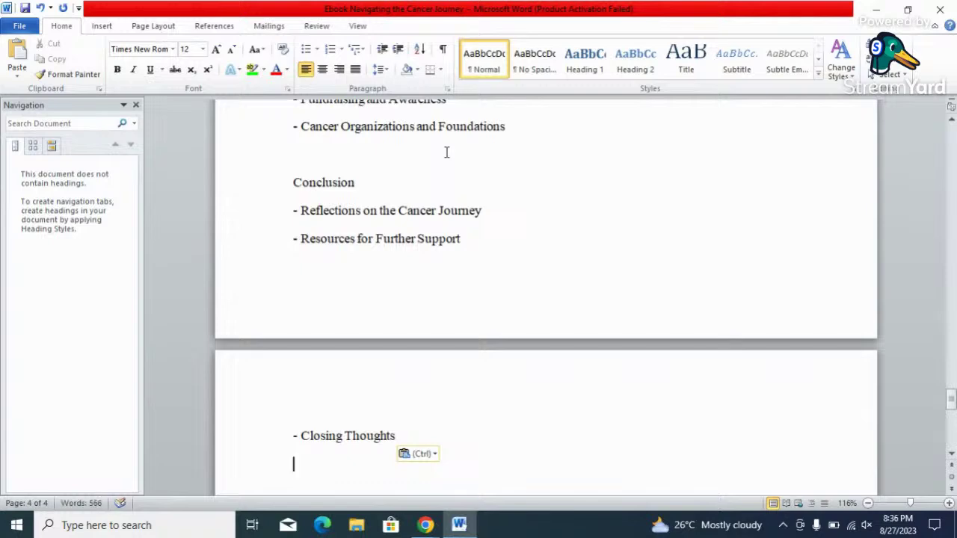
{"action": "key", "text": "Escape"}
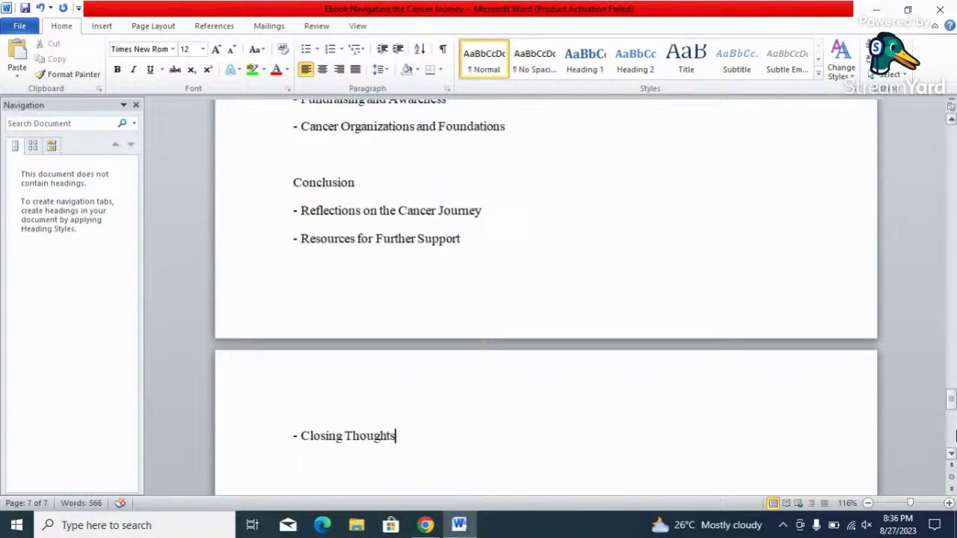
Step: Bold the "Introduction" heading in the duplicated outline and insert an empty line beneath it
{"action": "left_click_drag", "start_coordinate": [952, 401], "coordinate": [952, 279]}
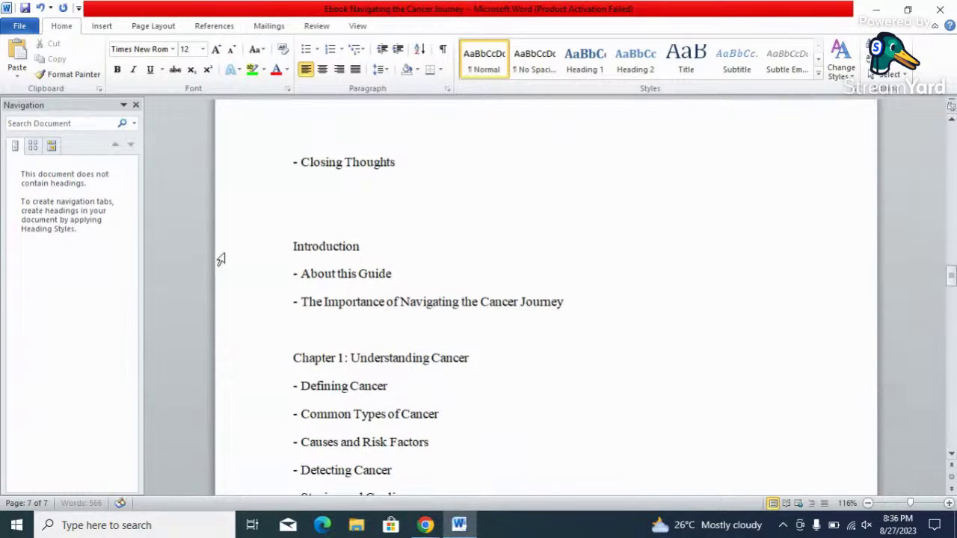
{"action": "left_click_drag", "start_coordinate": [288, 246], "coordinate": [408, 252]}
{"action": "key", "text": "ctrl+b"}
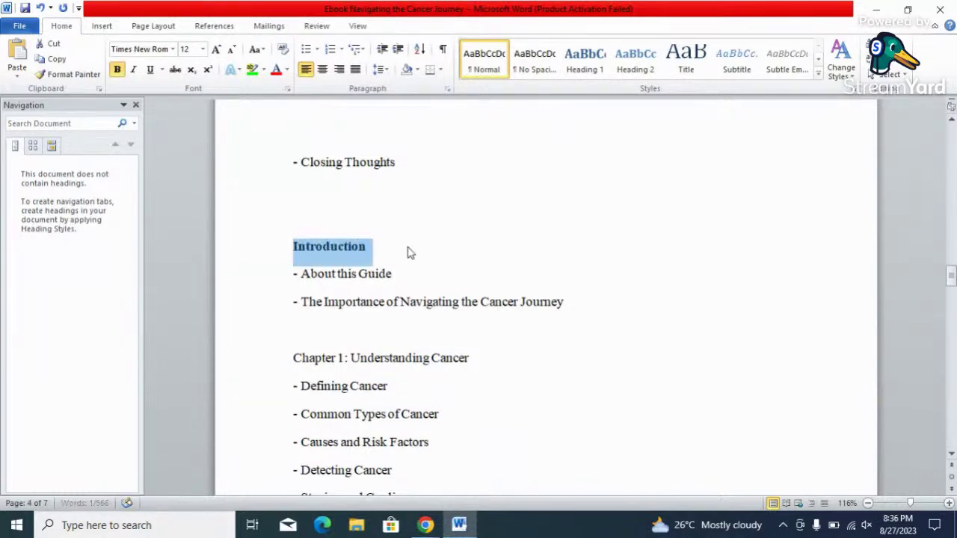
{"action": "left_click", "coordinate": [408, 247]}
{"action": "key", "text": "Return"}
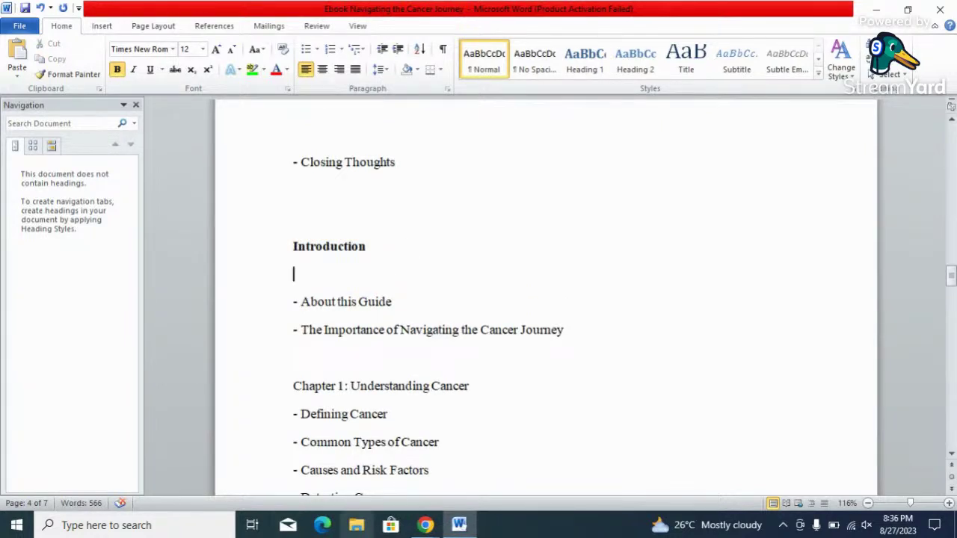
Step: Switch to the OpenAI Playground and reword the system prompt's opening to "Write an emotional introduction on the book title", keeping the existing title
{"action": "left_click", "coordinate": [953, 133]}
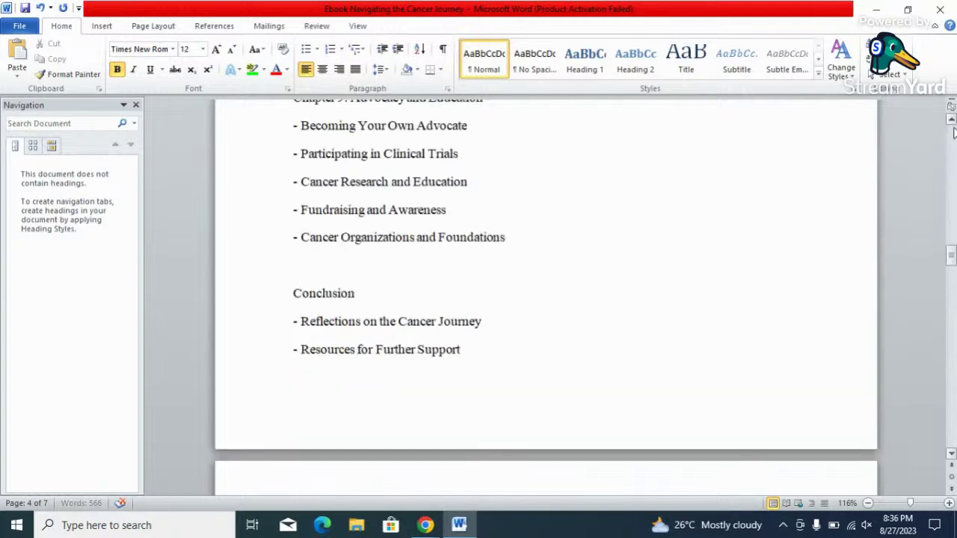
{"action": "scroll", "coordinate": [954, 133], "scroll_direction": "up", "scroll_amount": 15}
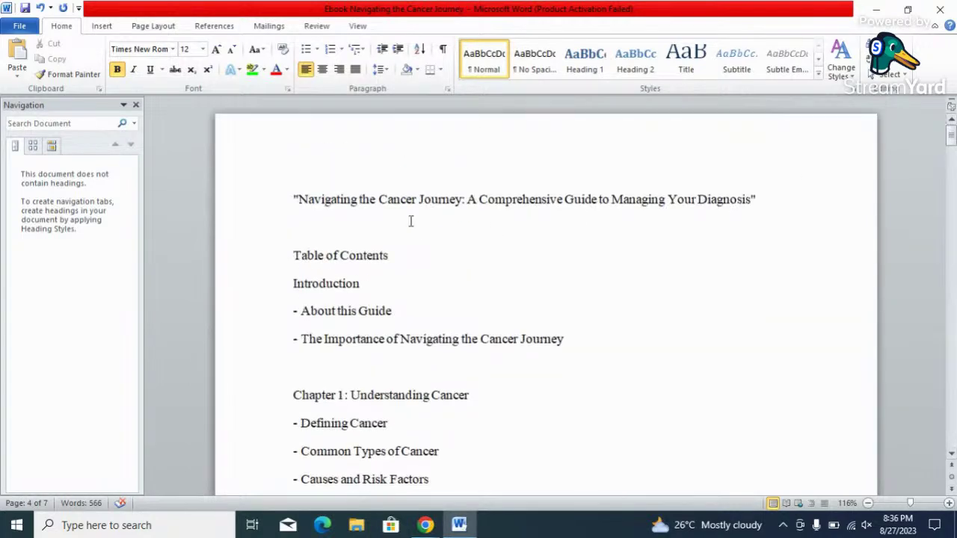
{"action": "left_click_drag", "start_coordinate": [299, 199], "coordinate": [730, 199]}
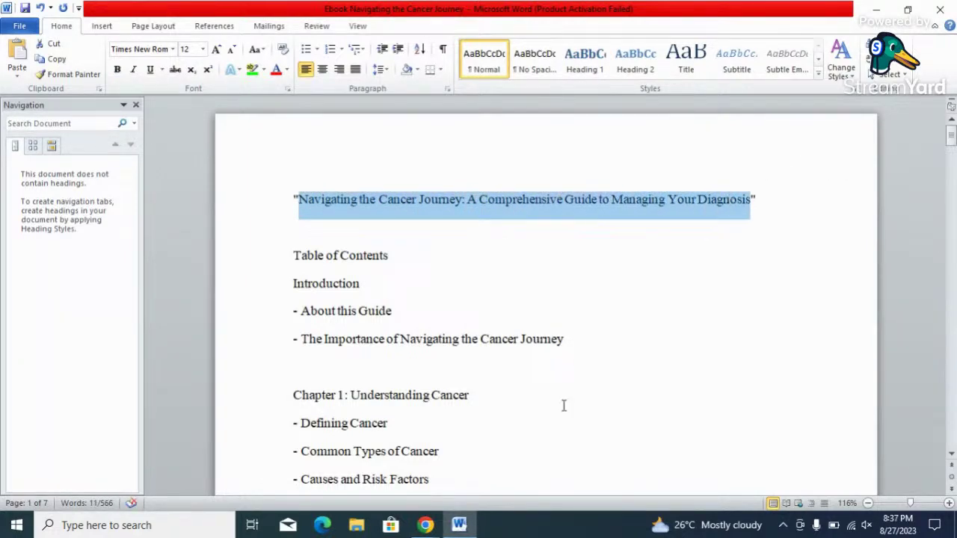
{"action": "left_click", "coordinate": [418, 528]}
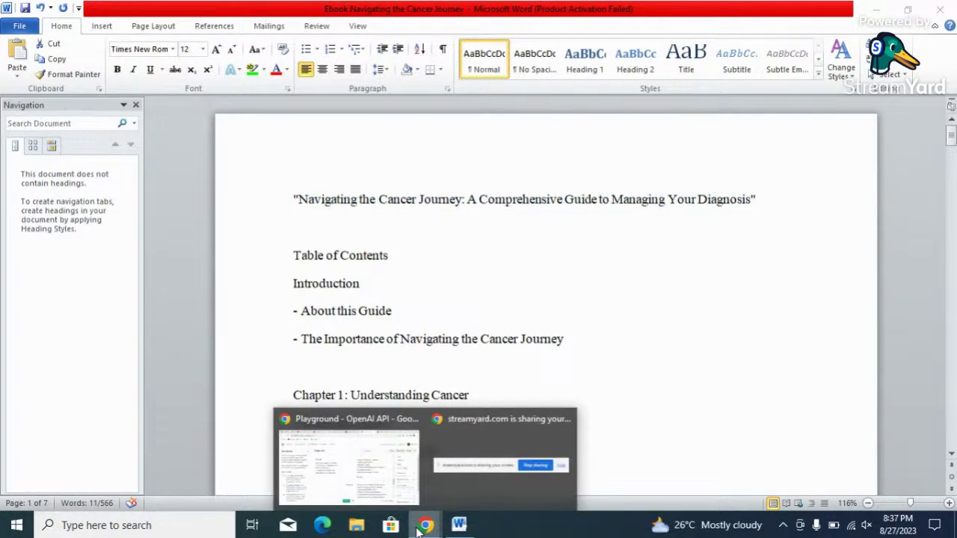
{"action": "left_click", "coordinate": [380, 491]}
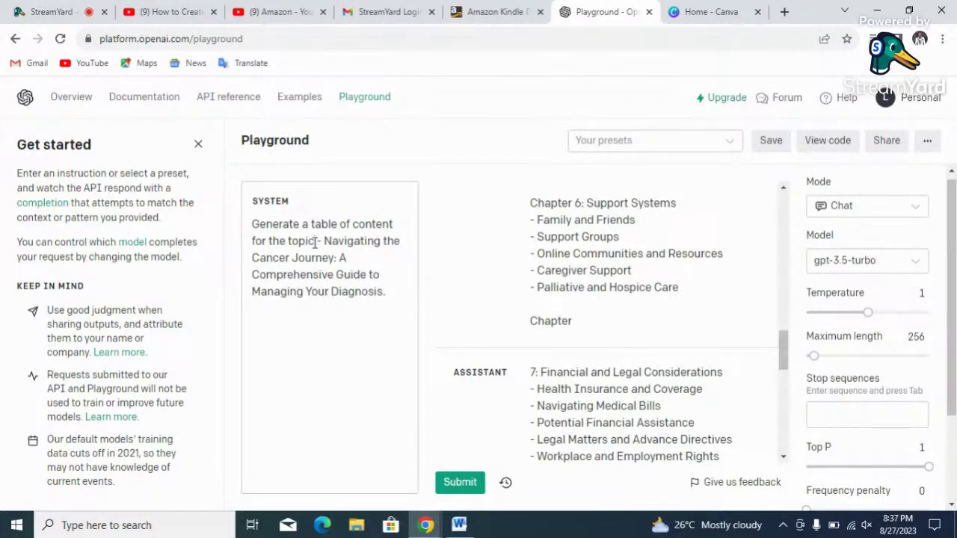
{"action": "key", "text": "BackSpace"}
{"action": "key", "text": "BackSpace"}
{"action": "key", "text": "BackSpace"}
{"action": "key", "text": "BackSpace"}
{"action": "key", "text": "BackSpace"}
{"action": "key", "text": "BackSpace"}
{"action": "key", "text": "BackSpace"}
{"action": "key", "text": "BackSpace"}
{"action": "key", "text": "BackSpace"}
{"action": "key", "text": "BackSpace"}
{"action": "key", "text": "BackSpace"}
{"action": "key", "text": "BackSpace"}
{"action": "key", "text": "BackSpace"}
{"action": "key", "text": "BackSpace"}
{"action": "key", "text": "BackSpace"}
{"action": "key", "text": "BackSpace"}
{"action": "key", "text": "BackSpace"}
{"action": "key", "text": "BackSpace"}
{"action": "key", "text": "BackSpace"}
{"action": "key", "text": "BackSpace"}
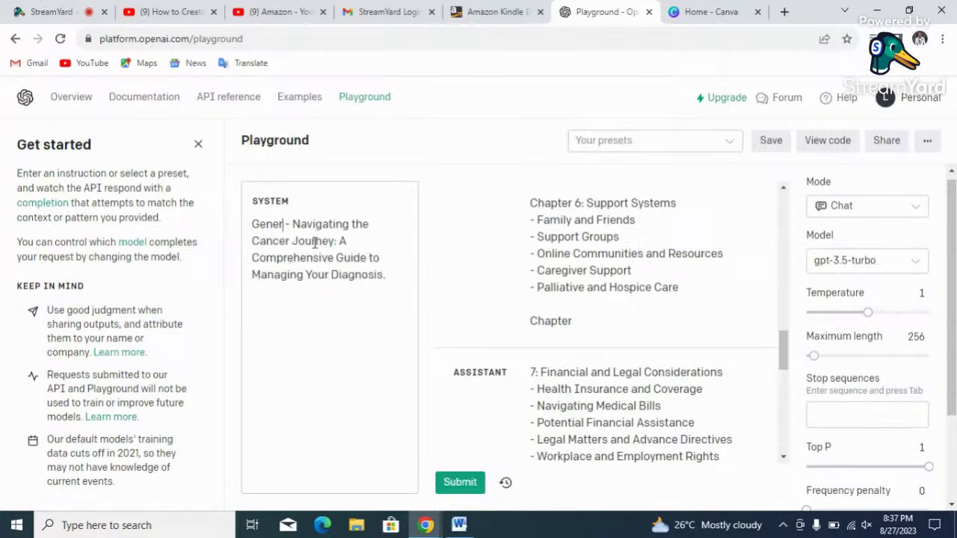
{"action": "type", "text": "Write"}
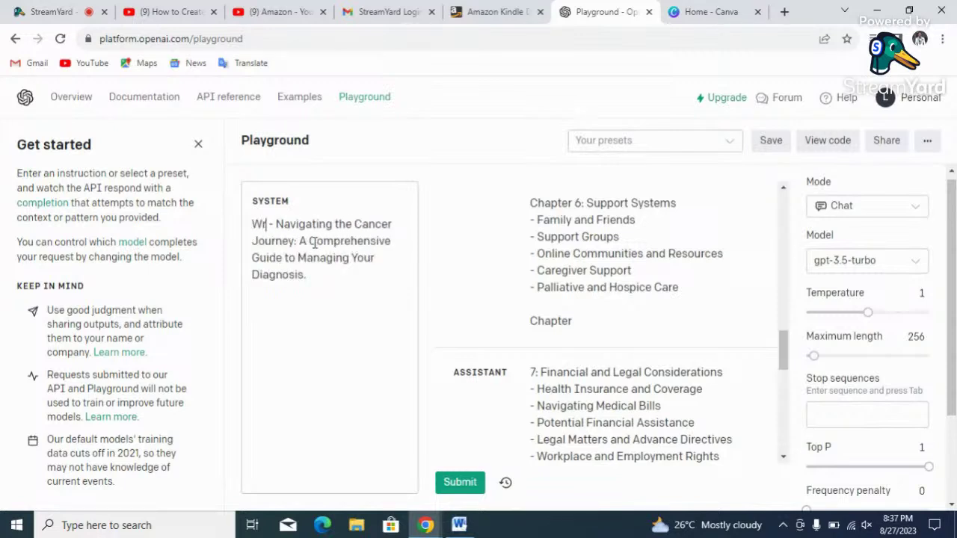
{"action": "type", "text": " an emoti"}
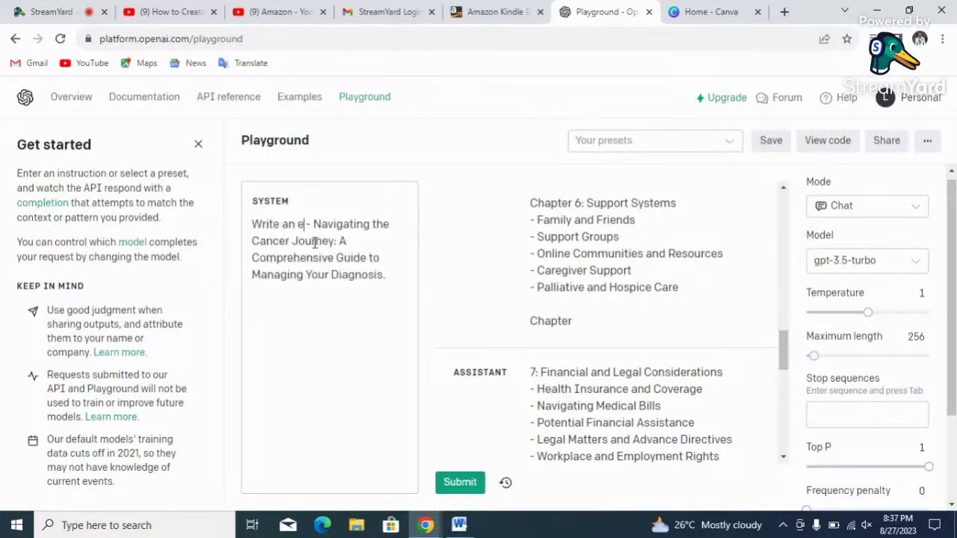
{"action": "type", "text": "ona"}
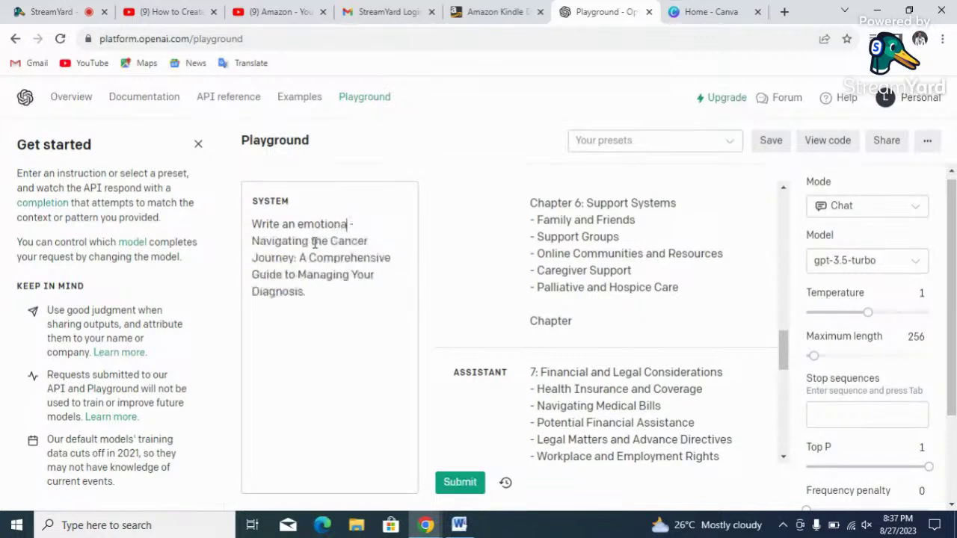
{"action": "type", "text": "l introducti"}
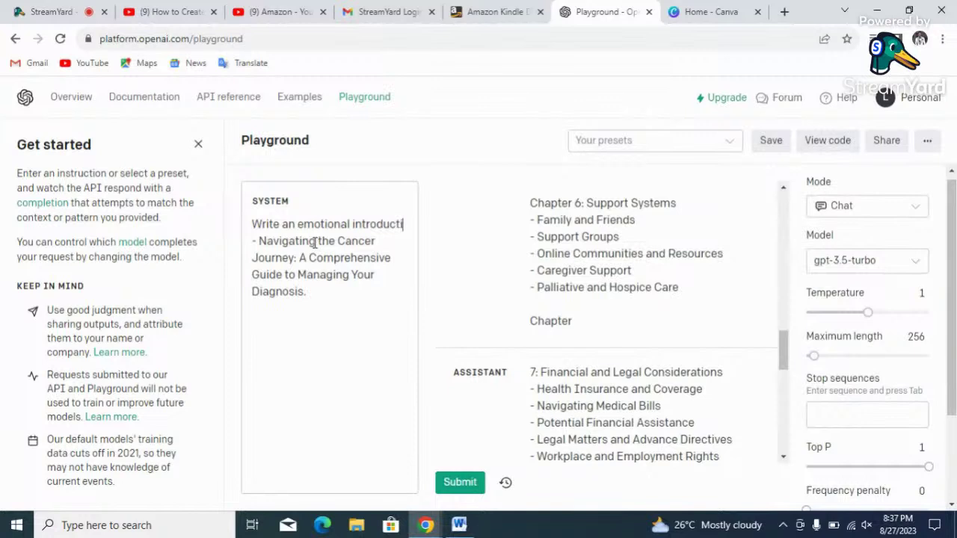
{"action": "type", "text": "on on th"}
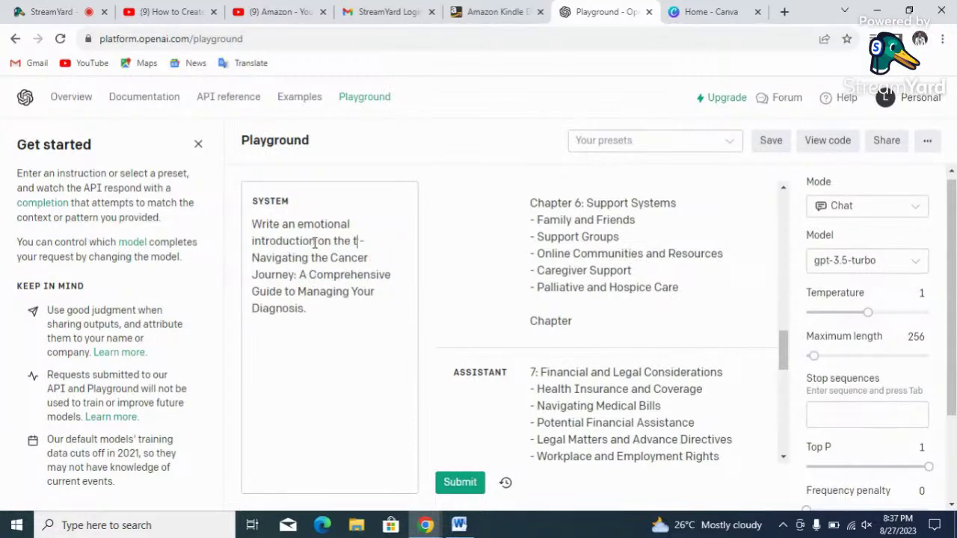
{"action": "type", "text": "e book title"}
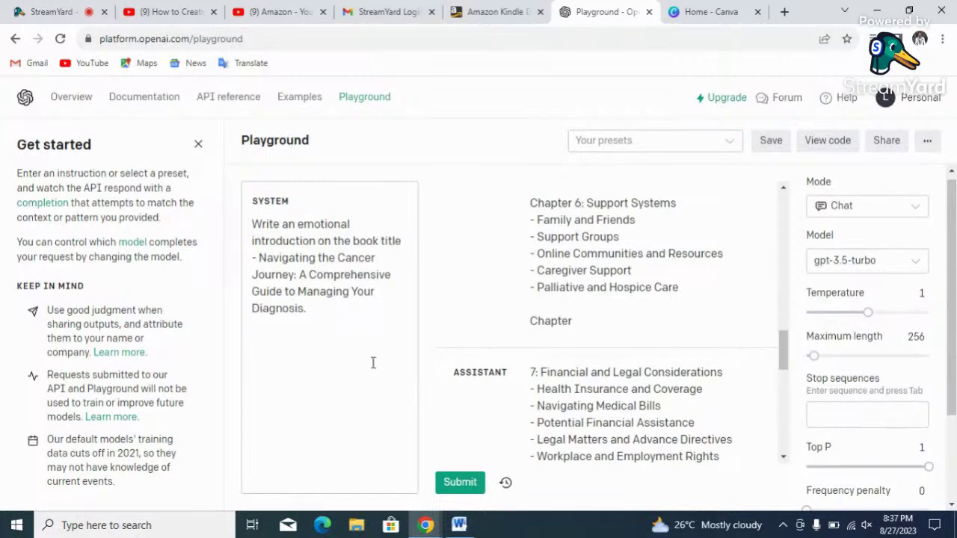
Step: Clear the old table-of-contents text from the remaining assistant messages
{"action": "left_click", "coordinate": [647, 414]}
{"action": "key", "text": "ctrl+a"}
{"action": "key", "text": "BackSpace"}
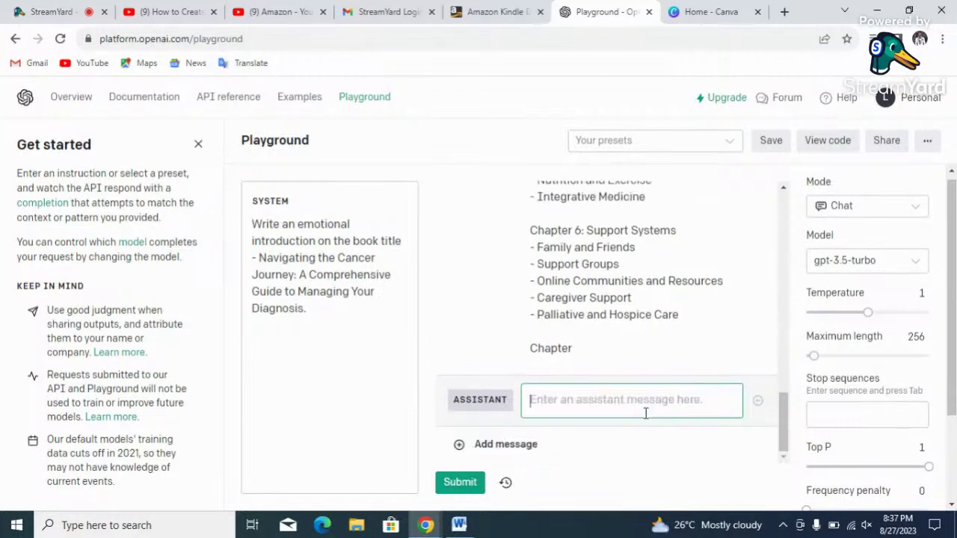
{"action": "left_click", "coordinate": [682, 314]}
{"action": "key", "text": "ctrl+a"}
{"action": "key", "text": "BackSpace"}
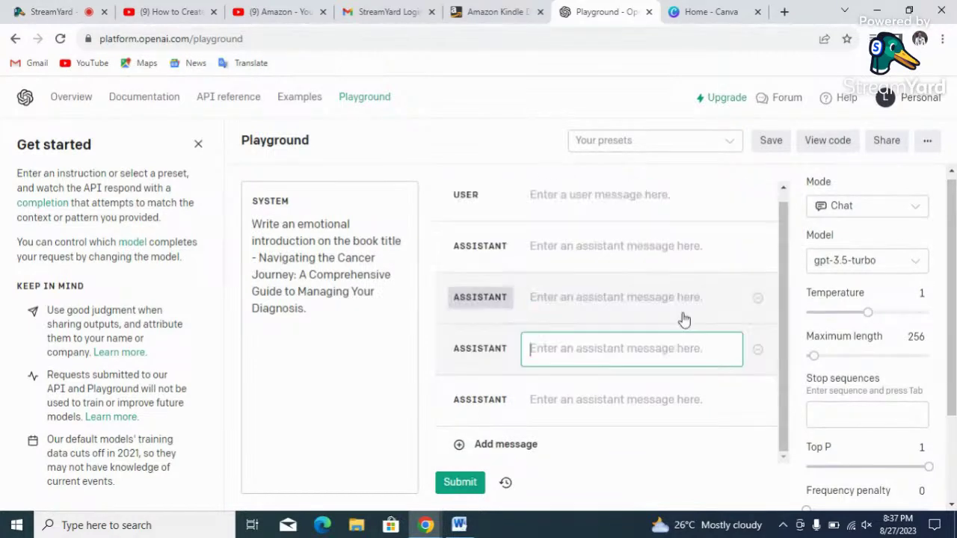
Step: Submit the introduction prompt, and submit again to have the cut-off response continued
{"action": "left_click", "coordinate": [369, 299]}
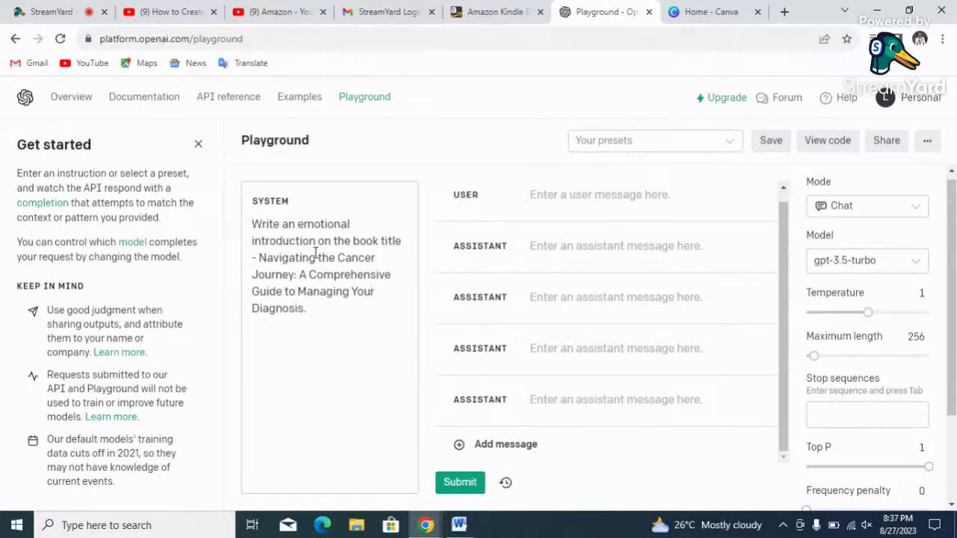
{"action": "left_click", "coordinate": [460, 482]}
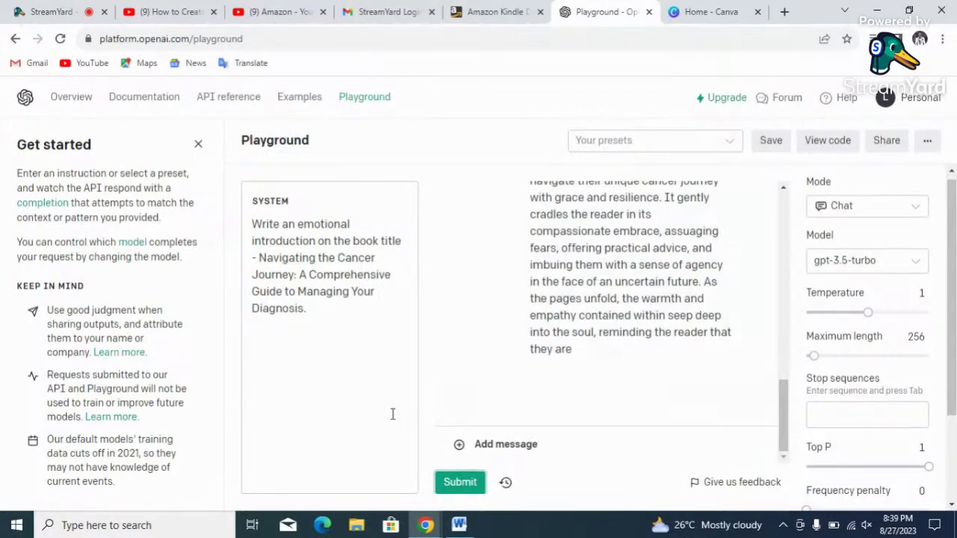
{"action": "left_click", "coordinate": [459, 482]}
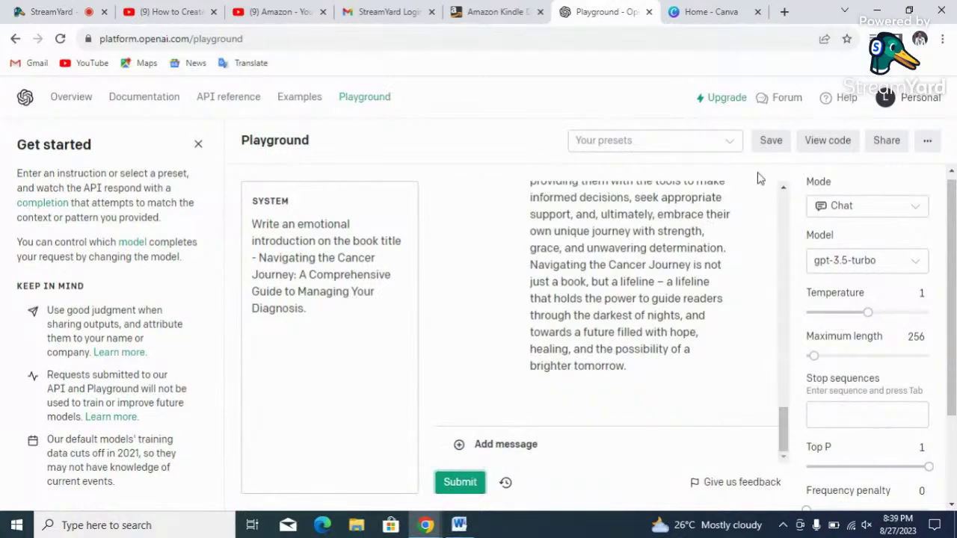
Step: Review the generated introduction and select the entire text of its first assistant message
{"action": "scroll", "coordinate": [783, 222], "scroll_direction": "up", "scroll_amount": 3}
{"action": "scroll", "coordinate": [783, 222], "scroll_direction": "up", "scroll_amount": 10}
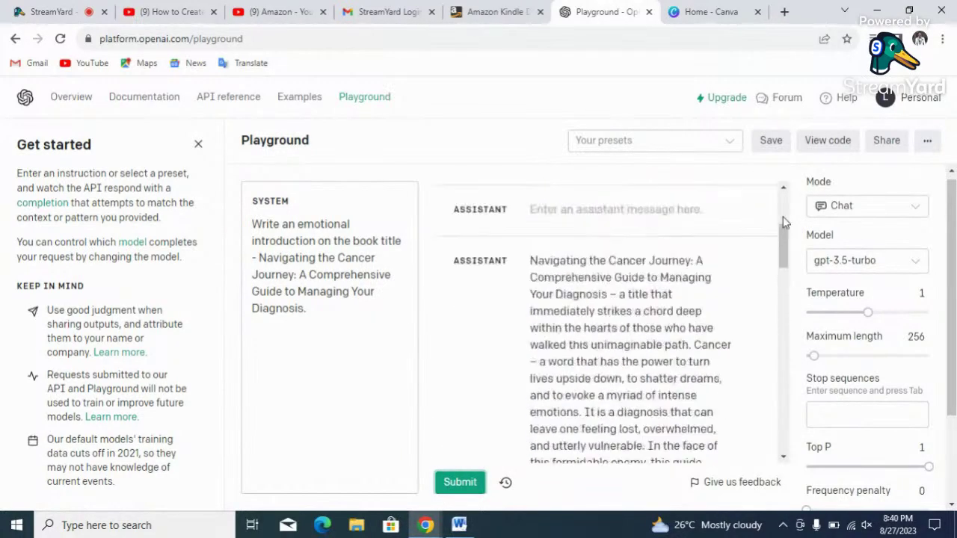
{"action": "scroll", "coordinate": [784, 222], "scroll_direction": "up", "scroll_amount": 1}
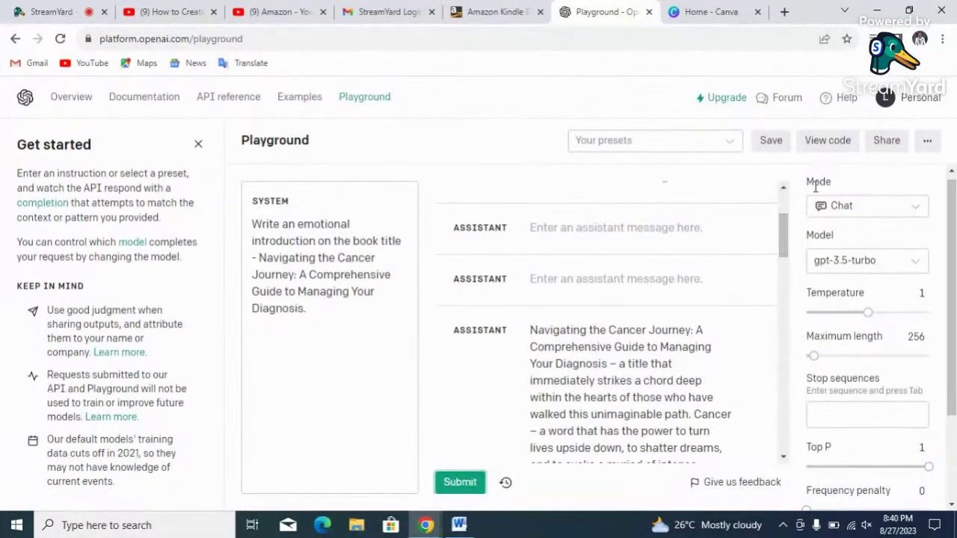
{"action": "left_click_drag", "start_coordinate": [780, 243], "coordinate": [779, 256]}
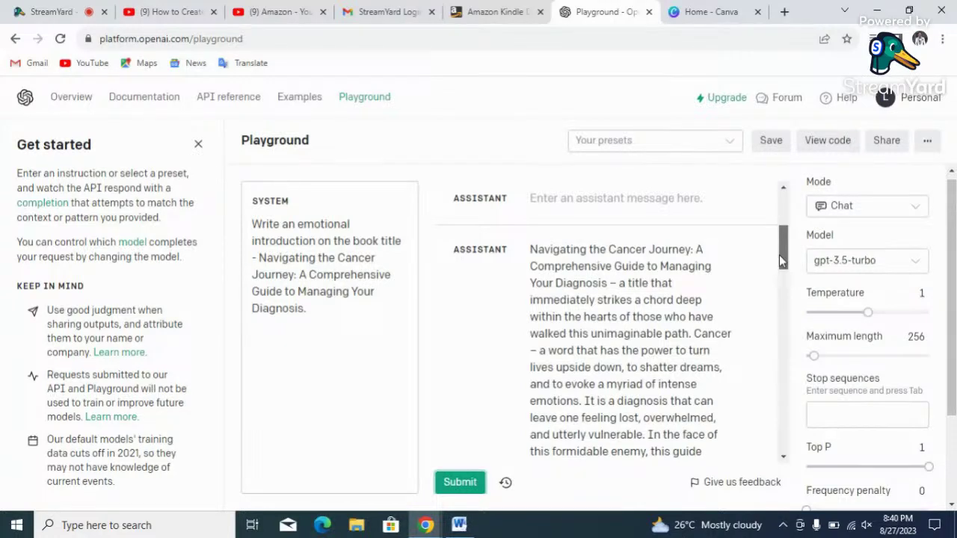
{"action": "mouse_move", "coordinate": [783, 256]}
{"action": "left_mouse_down"}
{"action": "mouse_move", "coordinate": [779, 352]}
{"action": "mouse_move", "coordinate": [780, 240]}
{"action": "left_mouse_up"}
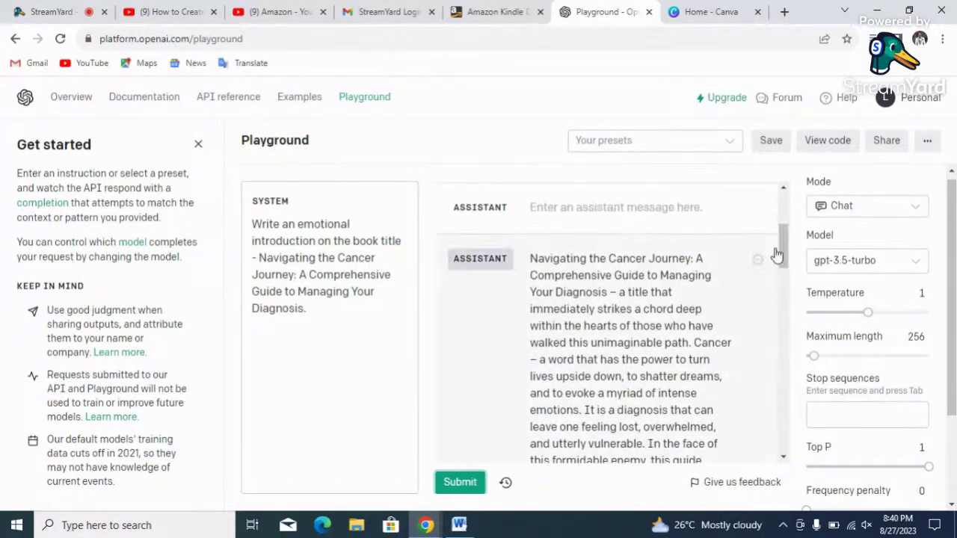
{"action": "left_click", "coordinate": [652, 314]}
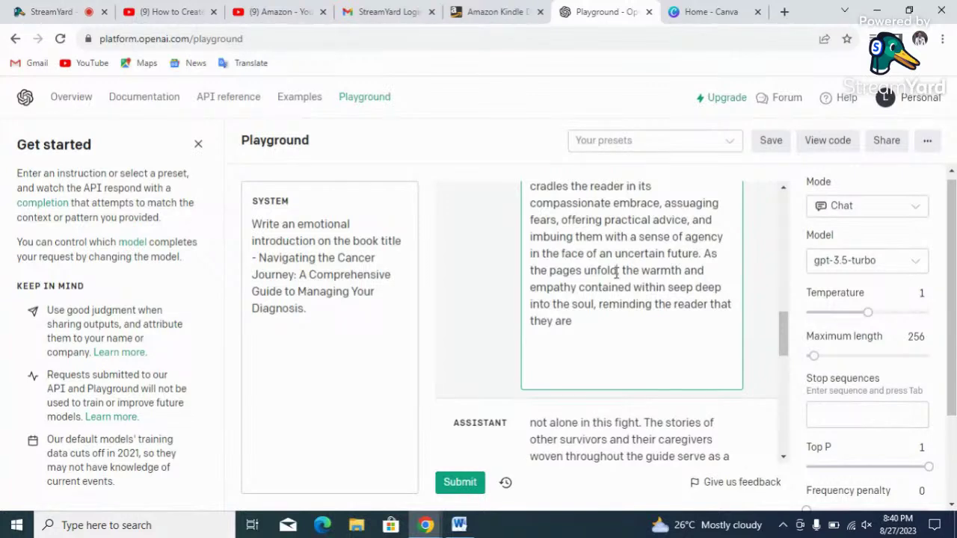
{"action": "key", "text": "ctrl+a"}
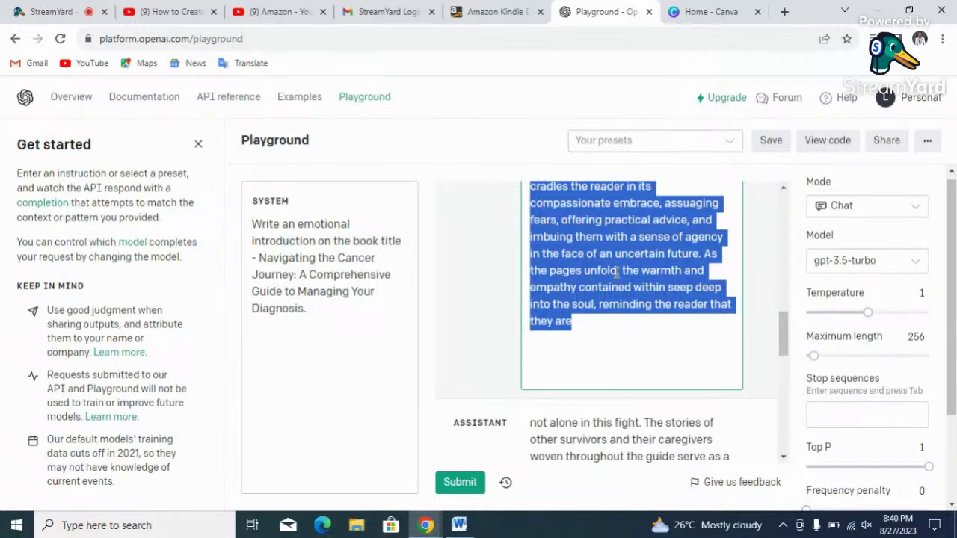
Step: Switch to the Word document and paste the generated introduction text beneath the bold Introduction heading that follows the table of contents
{"action": "left_click", "coordinate": [459, 525]}
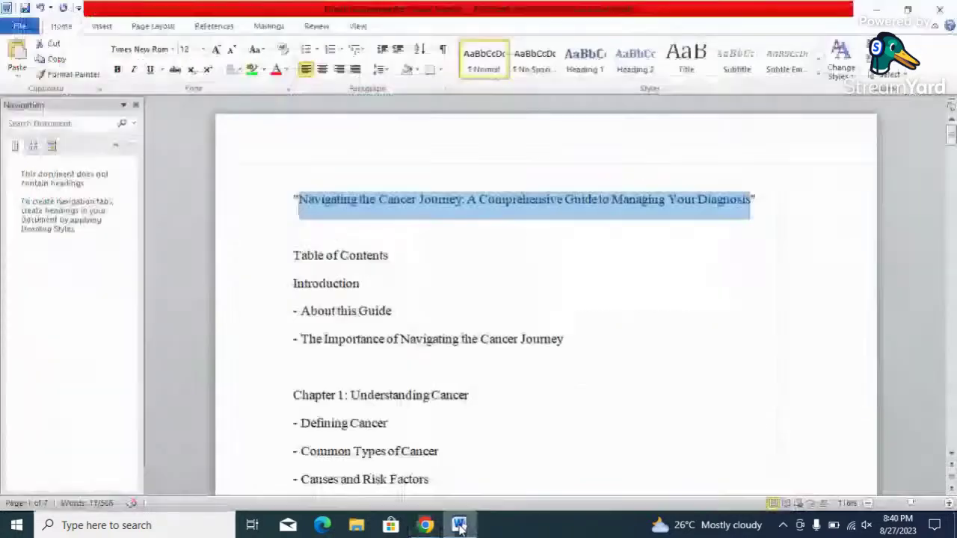
{"action": "left_click", "coordinate": [621, 398]}
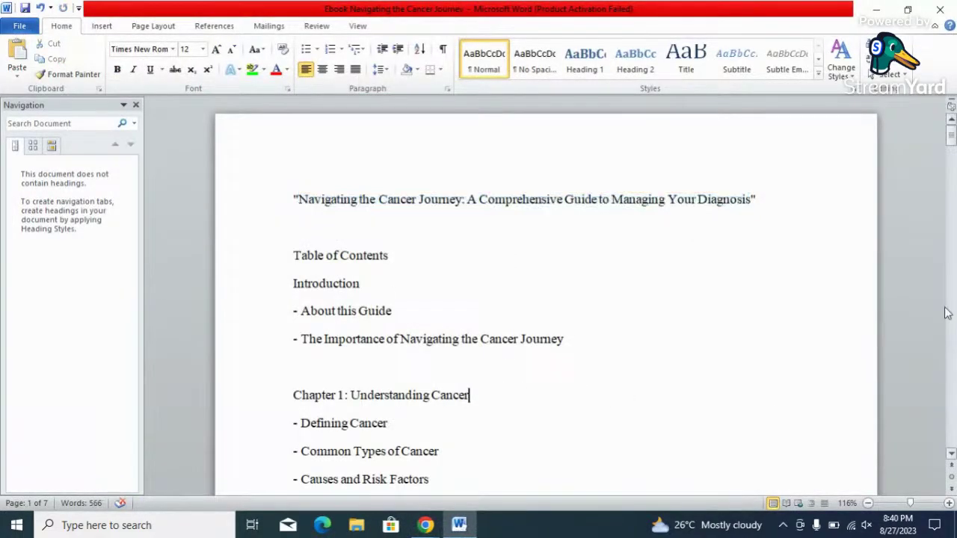
{"action": "scroll", "coordinate": [955, 269], "scroll_direction": "down", "scroll_amount": 5}
{"action": "scroll", "coordinate": [955, 263], "scroll_direction": "down", "scroll_amount": 5}
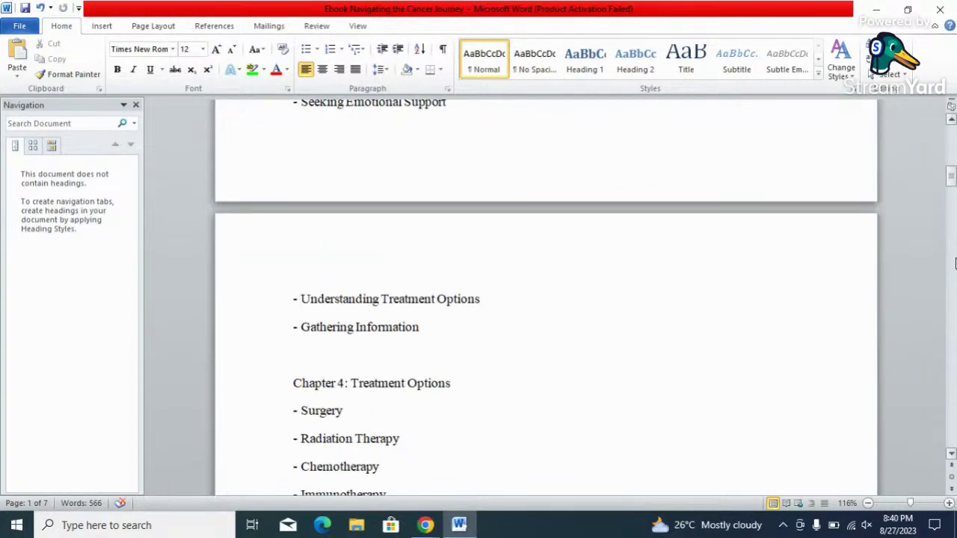
{"action": "scroll", "coordinate": [955, 262], "scroll_direction": "down", "scroll_amount": 15}
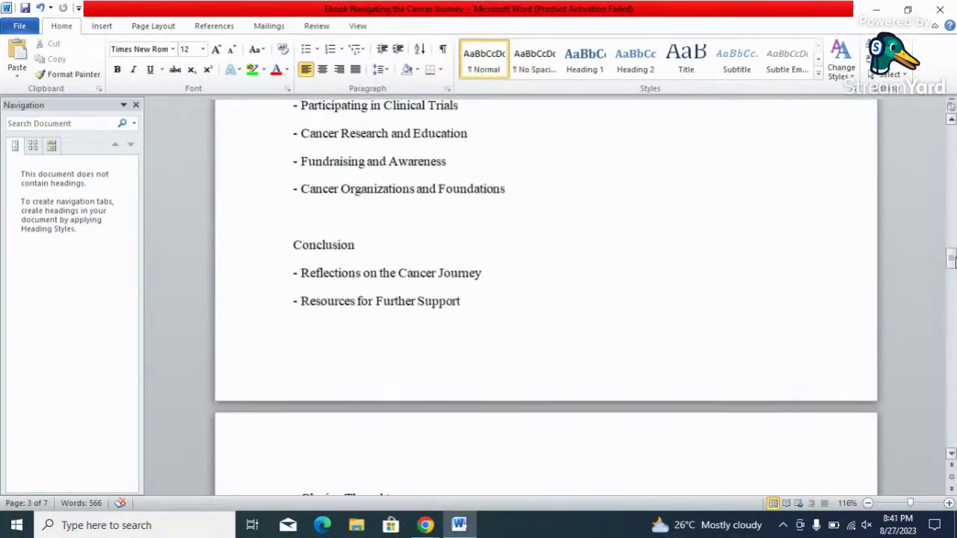
{"action": "left_click_drag", "start_coordinate": [951, 259], "coordinate": [952, 282]}
{"action": "left_click", "coordinate": [314, 186]}
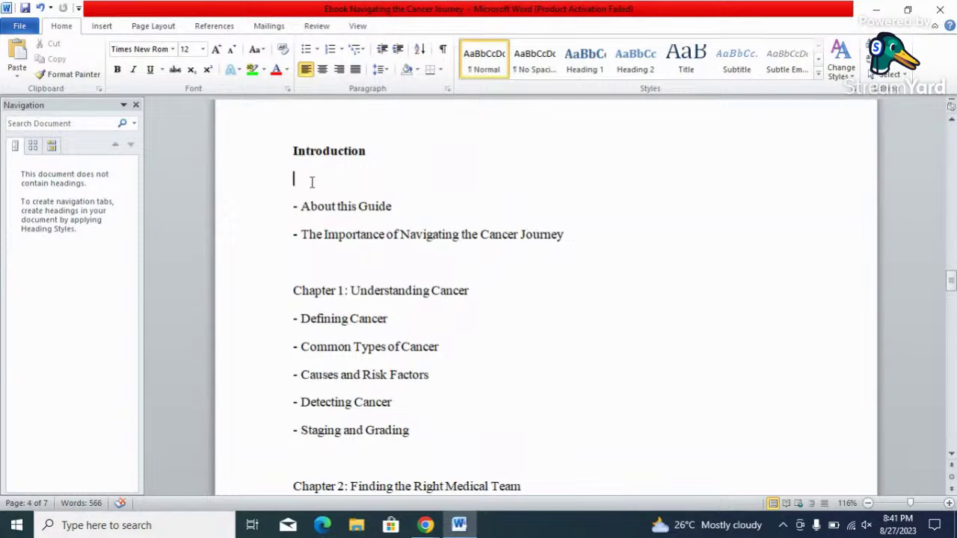
{"action": "type", "text": "Navigating the Cancer Journey: A Comprehensive Guide to Managing Your Diagnosis – a title that immediately strikes a chord deep within the hearts of those who have walked this unimaginable path. Cancer – a word that has the power to turn lives upside down, to shatter dreams, and to evoke a myriad of intense emotions. It is a diagnosis that can leave one feeling lost, overwhelmed, and utterly vulnerable. In the face of this formidable enemy, this guide emerges as a beacon of hope, offering solace and guidance amidst the tumultuous storm. It reaches out to those who find themselves grappling with the unfathomable, providing a roadmap through the darkest shadows and illuminating a path towards understanding, empowerment, and healing. With each turn of the page, this poignant guide becomes a trusted companion, a voice of reassurance amidst the confusion, and a wellspring of knowledge, equipping readers with the tools and strategies necessary to navigate their unique cancer journey with grace and resilience. It gently cradles the reader in its compassionate embrace, assuaging fears, offering practical advice, and imbuing them with a sense of agency in the face of an uncertain future. As the pages unfold, the warmth and empathy contained within seep deep into the soul, reminding the reader that they are"}
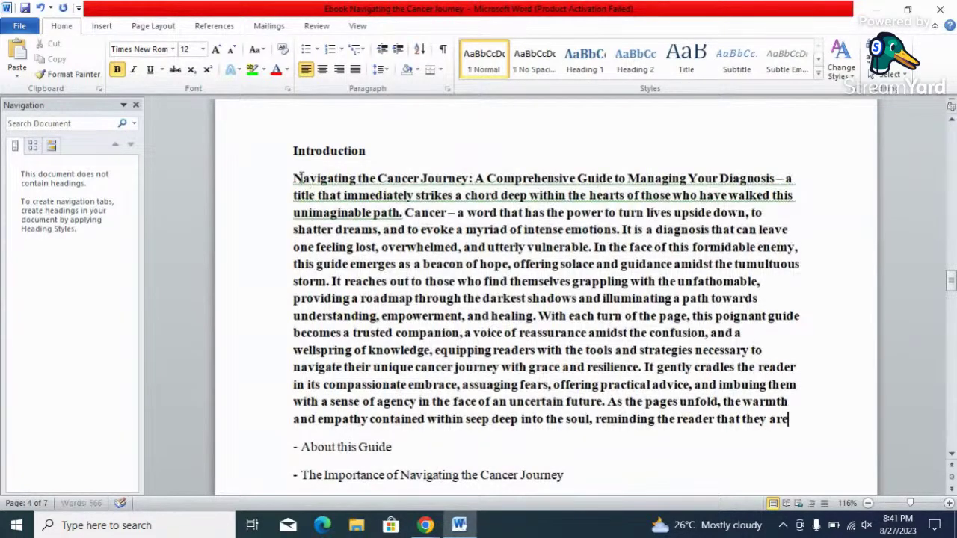
Step: Remove the bold formatting from the pasted introduction paragraph and place the cursor at its end
{"action": "left_click_drag", "start_coordinate": [294, 178], "coordinate": [811, 425]}
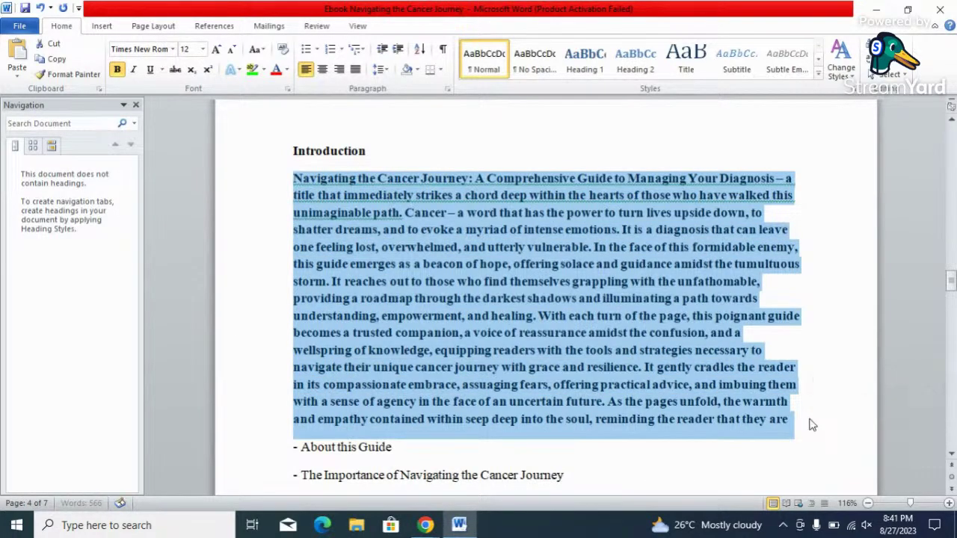
{"action": "key", "text": "ctrl+b"}
{"action": "left_click", "coordinate": [520, 424]}
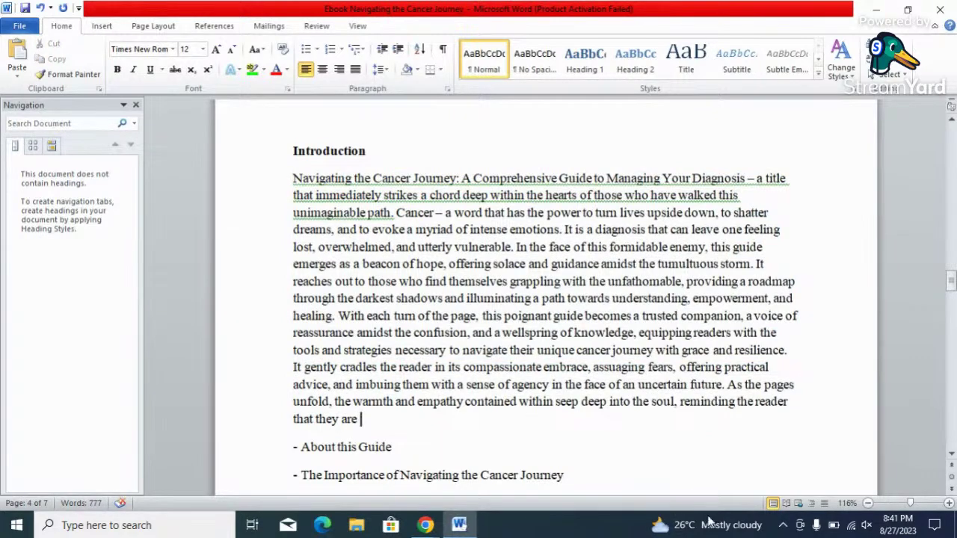
Step: Switch to the OpenAI Playground and copy the entire continuation message starting with "not alone in this fight"
{"action": "mouse_move", "coordinate": [431, 528]}
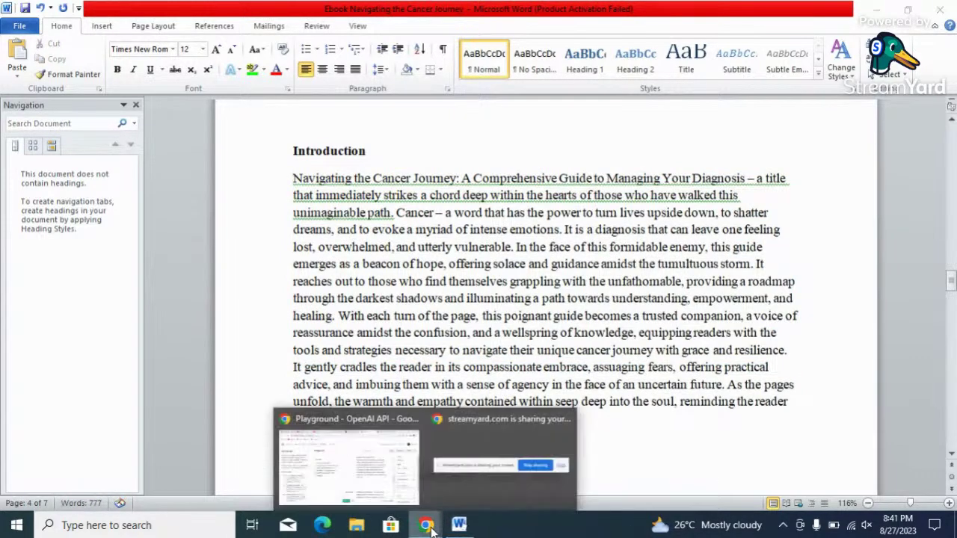
{"action": "left_click", "coordinate": [344, 458]}
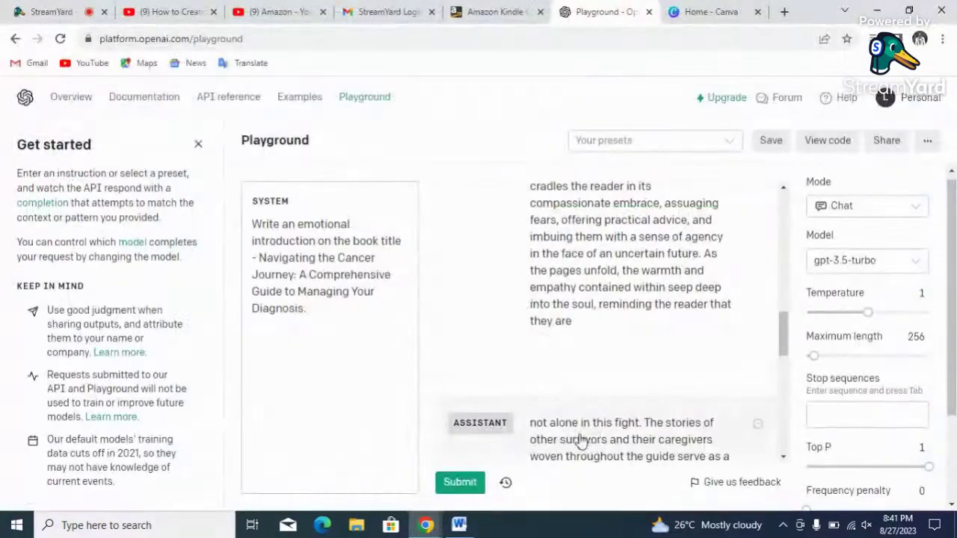
{"action": "scroll", "coordinate": [579, 442], "scroll_direction": "down", "scroll_amount": 5}
{"action": "left_click", "coordinate": [602, 363]}
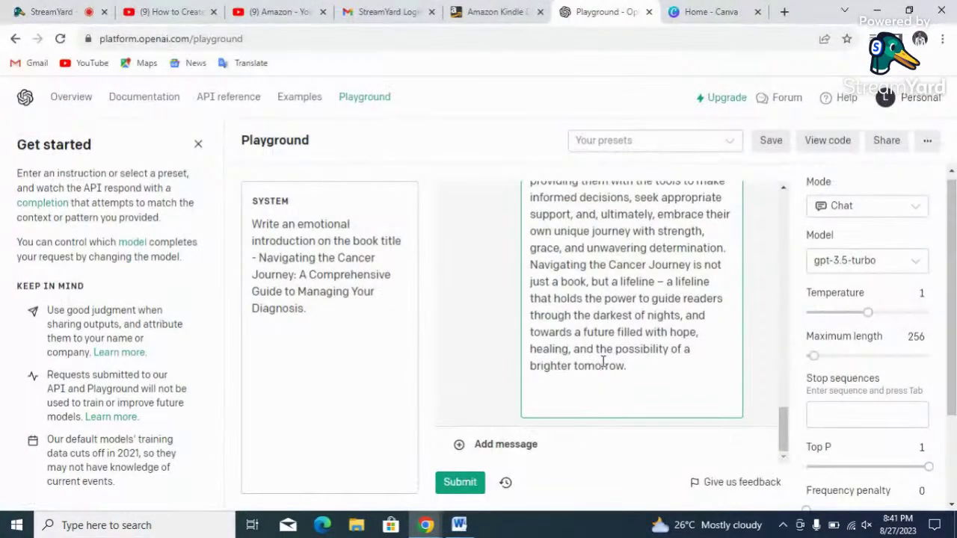
{"action": "key", "text": "ctrl+a"}
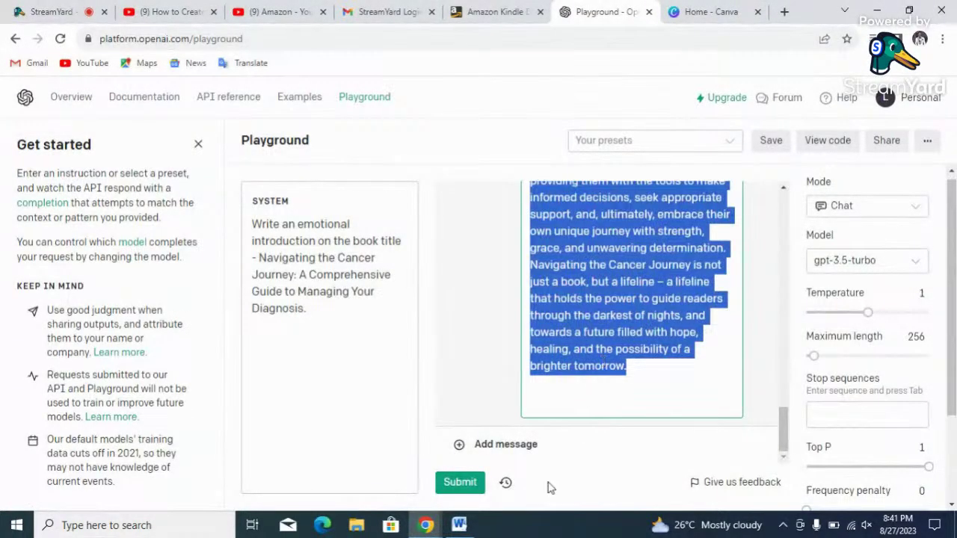
Step: Switch to Word, append the continuation directly after "that they are" in the introduction paragraph, and save the document
{"action": "left_click", "coordinate": [459, 525]}
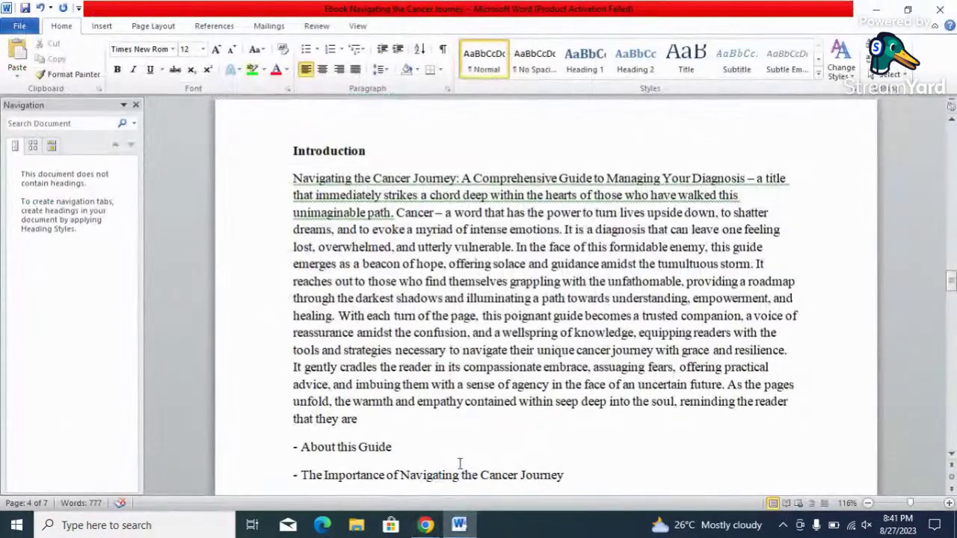
{"action": "type", "text": "not alone in this fight. The stories of other survivors and their caregivers woven throughout the guide serve as a powerful reminder that there is strength in community, and that there is hope even in the darkest of moments. Through Navigating the Cancer Journey, the author not only imparts invaluable medical information, but also delves into the emotional and psychological aspects of living with cancer – the fear, the grief, the uncertainty, and the profound resilience that can arise from adversity. It is a testament to the human spirit, an exploration of the depths of courage, and a testament to the indomitable will to live. With unwavering empathy and insight, this comprehensive guide serves as a guiding light, helping readers find their way through the labyrinth of cancer, providing them with the tools to make informed decisions, seek appropriate support, and, ultimately, embrace their own unique journey with strength, grace, and unwavering determination. Navigating the Cancer Journey is not just a book, but a lifeline – a lifeline that holds the power to guide readers through the darkest of nights, and towards a future filled with hope, healing, and the possibility of a brighter tomorrow."}
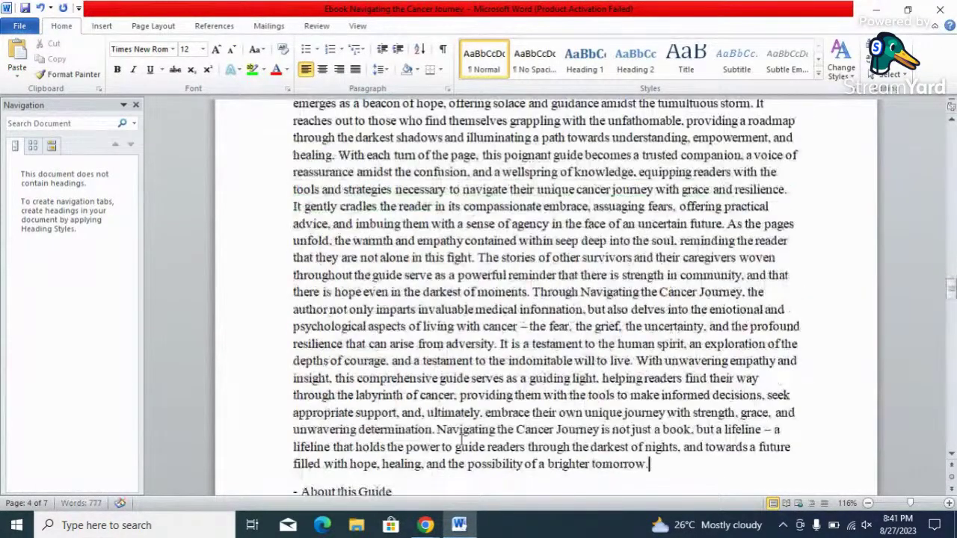
{"action": "key", "text": "ctrl+s"}
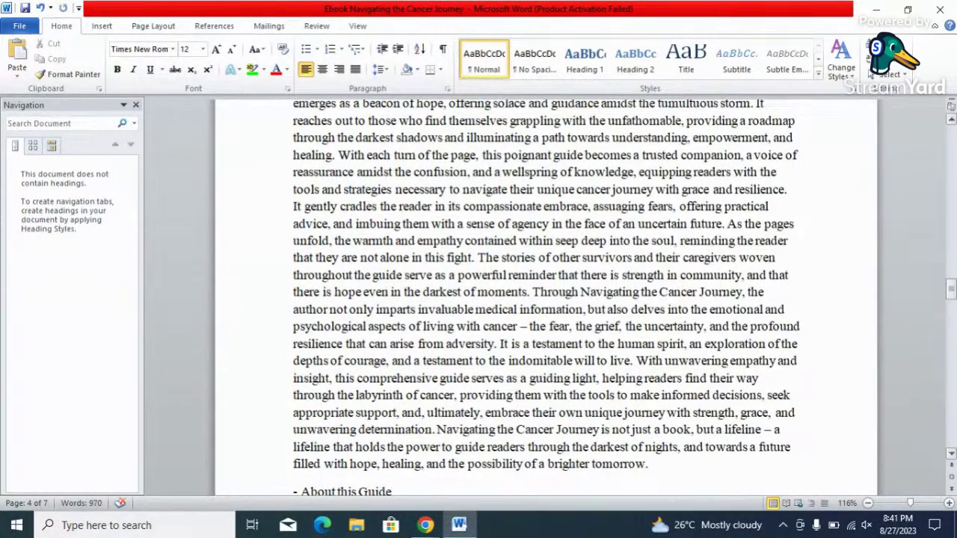
Step: Delete the "- About this Guide" line below the introduction text
{"action": "mouse_move", "coordinate": [951, 292]}
{"action": "left_mouse_down"}
{"action": "mouse_move", "coordinate": [935, 284]}
{"action": "mouse_move", "coordinate": [934, 301]}
{"action": "left_mouse_up"}
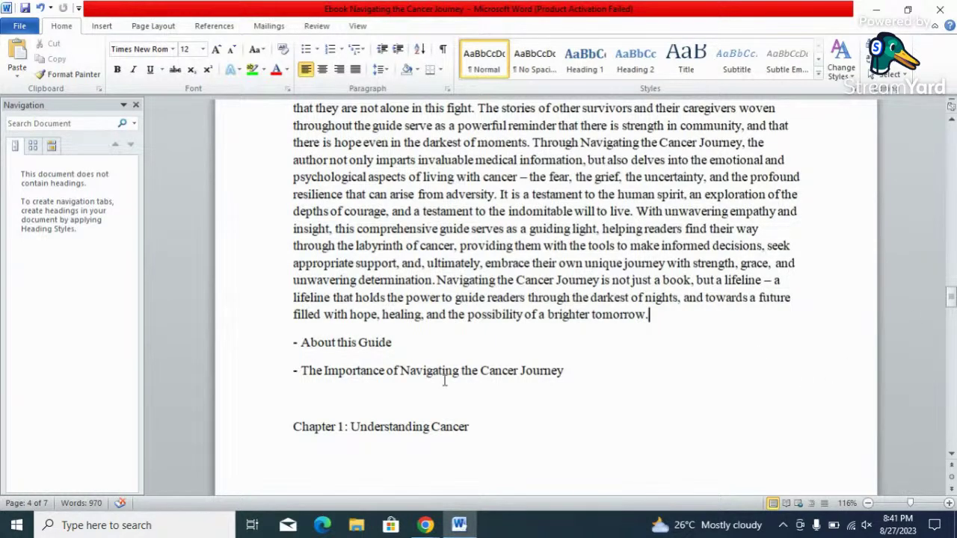
{"action": "left_click", "coordinate": [410, 349]}
{"action": "key", "text": "BackSpace"}
{"action": "key", "text": "BackSpace"}
{"action": "key", "text": "BackSpace"}
{"action": "key", "text": "BackSpace"}
{"action": "key", "text": "BackSpace"}
{"action": "key", "text": "BackSpace"}
{"action": "key", "text": "BackSpace"}
{"action": "key", "text": "BackSpace"}
{"action": "key", "text": "BackSpace"}
{"action": "key", "text": "BackSpace"}
{"action": "key", "text": "BackSpace"}
{"action": "key", "text": "BackSpace"}
{"action": "key", "text": "BackSpace"}
{"action": "key", "text": "BackSpace"}
{"action": "key", "text": "BackSpace"}
{"action": "key", "text": "BackSpace"}
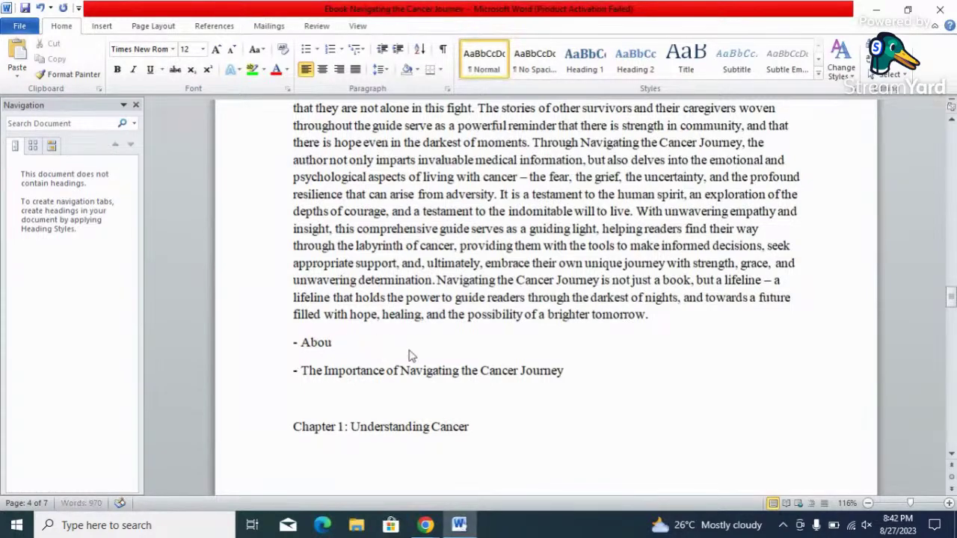
{"action": "key", "text": "BackSpace"}
{"action": "key", "text": "BackSpace"}
{"action": "key", "text": "BackSpace"}
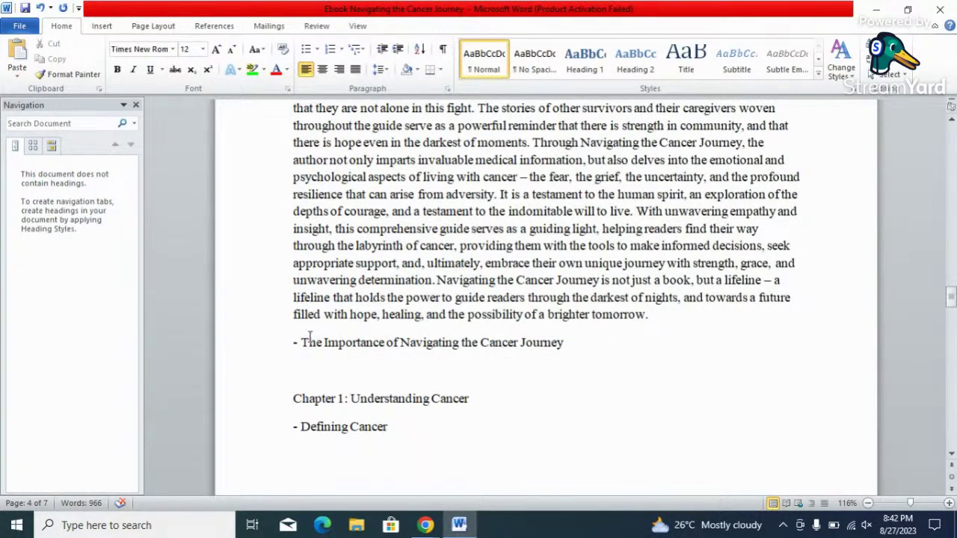
Step: Copy the subheading "The Importance of Navigating the Cancer Journey" and switch to the OpenAI Playground
{"action": "left_click_drag", "start_coordinate": [305, 342], "coordinate": [541, 346]}
{"action": "key", "text": "ctrl+c"}
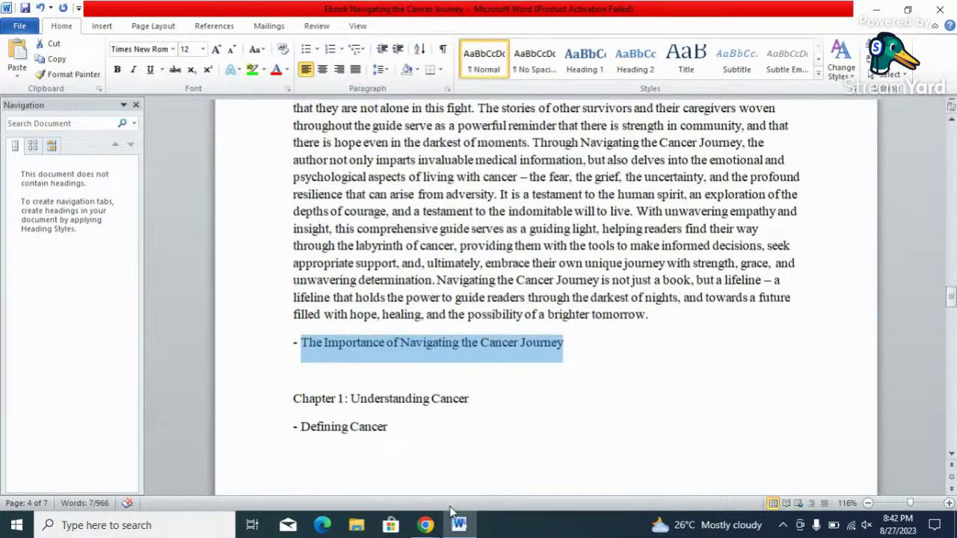
{"action": "left_click", "coordinate": [425, 526]}
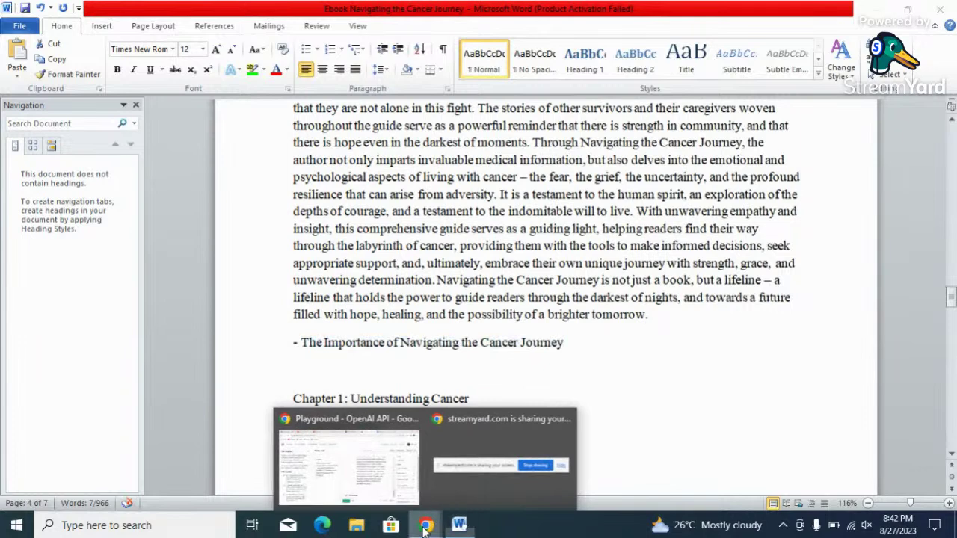
{"action": "left_click", "coordinate": [360, 468]}
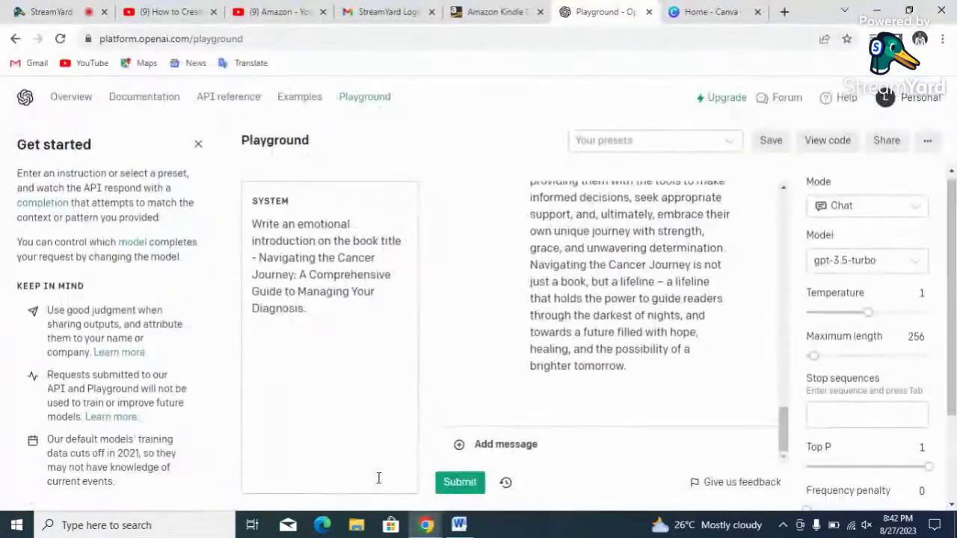
Step: Clear the introduction text from both filled assistant messages
{"action": "left_click", "coordinate": [618, 342]}
{"action": "key", "text": "ctrl+a"}
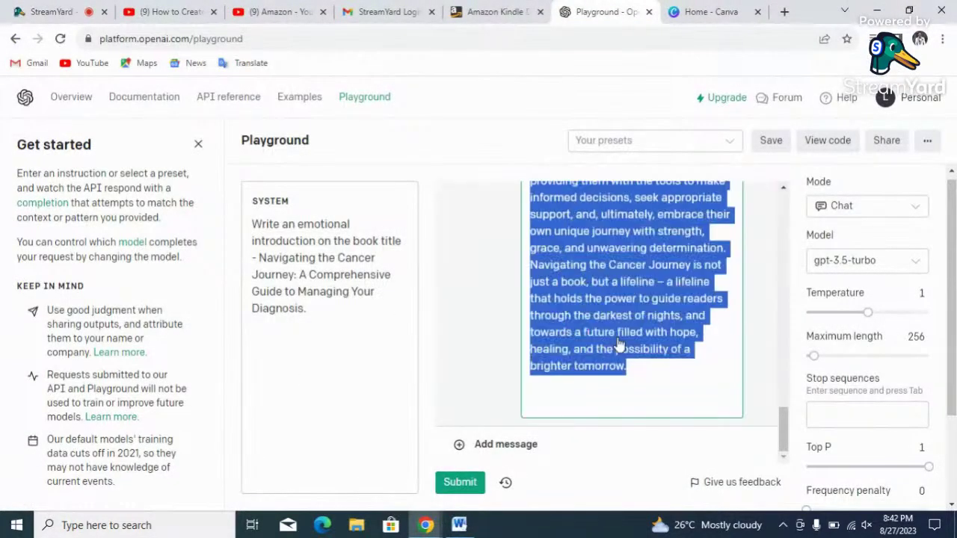
{"action": "key", "text": "Delete"}
{"action": "left_click", "coordinate": [663, 280]}
{"action": "key", "text": "ctrl+a"}
{"action": "key", "text": "Delete"}
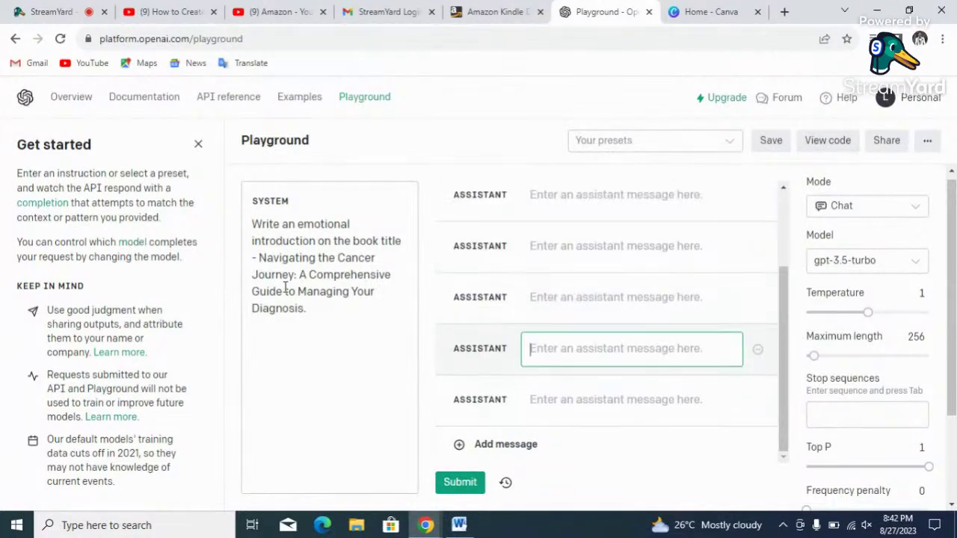
Step: Replace the system prompt with "Write on the The Importance of Navigating the Cancer Journey up to 100 words."
{"action": "left_click", "coordinate": [332, 314]}
{"action": "key", "text": "ctrl+a"}
{"action": "key", "text": "Delete"}
{"action": "type", "text": "Wr"}
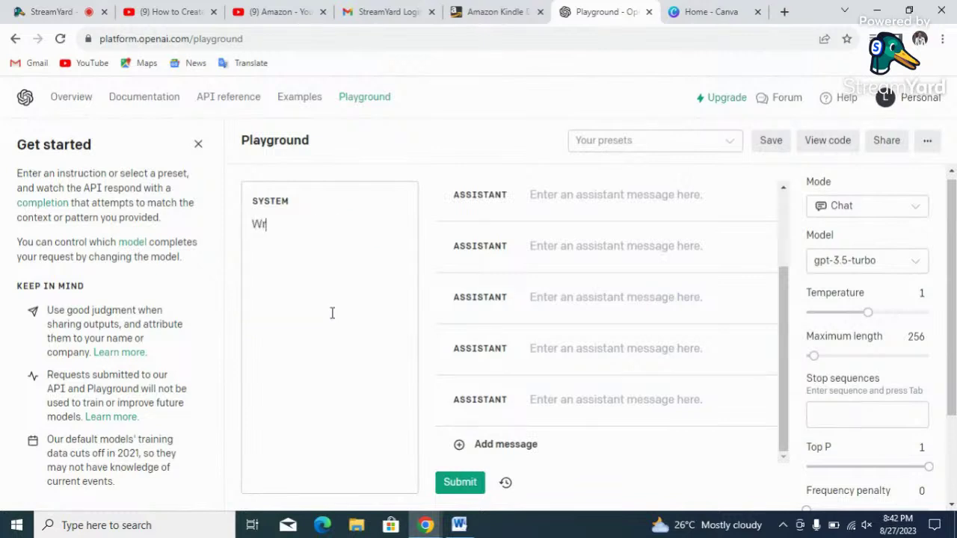
{"action": "type", "text": "ite on the"}
{"action": "key", "text": "ctrl+v"}
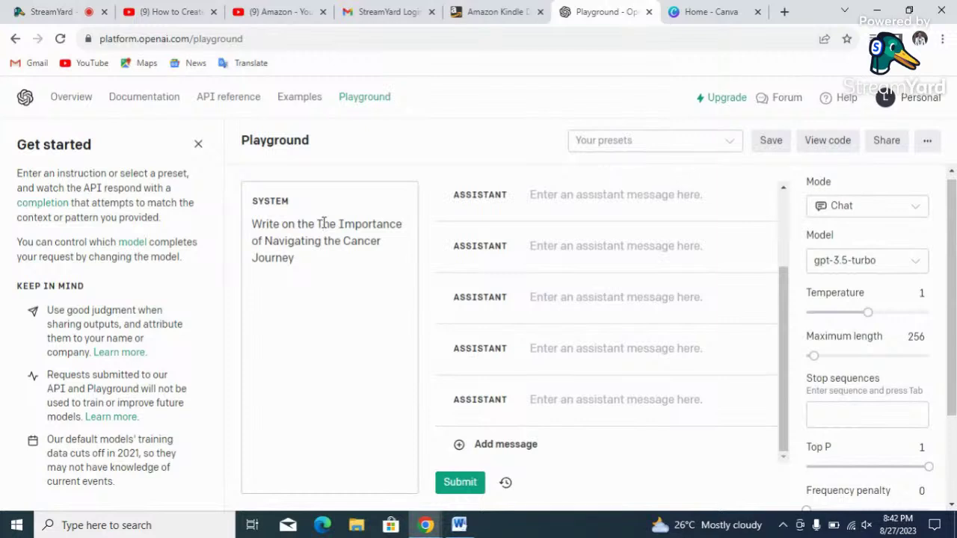
{"action": "type", "text": "up to 100 words."}
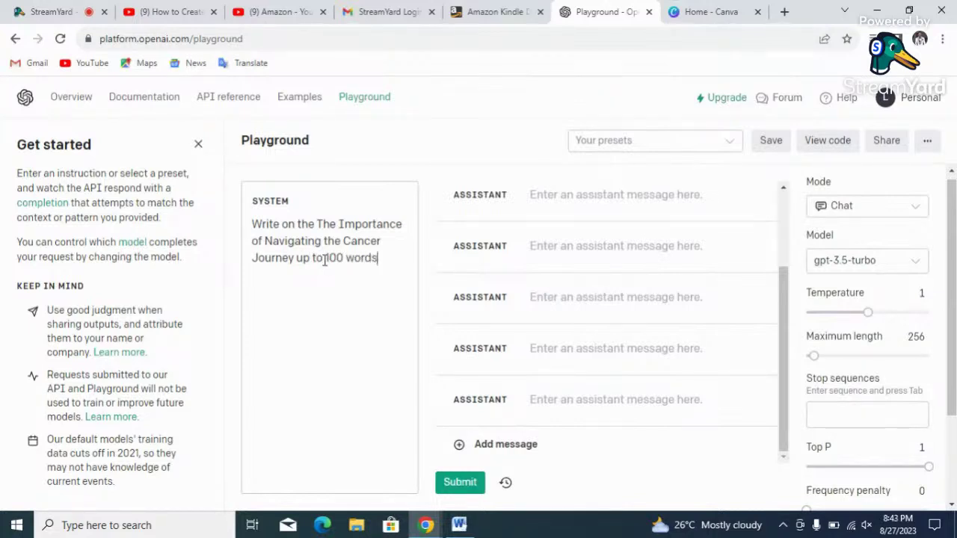
Step: Submit the 100-word prompt, cancelling and resubmitting the request if no response is generated
{"action": "left_click", "coordinate": [468, 484]}
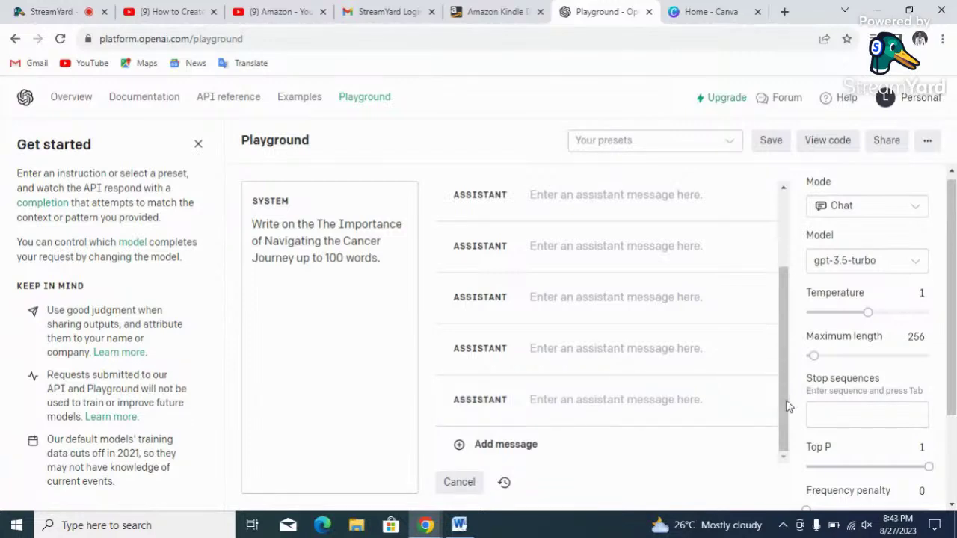
{"action": "left_click_drag", "start_coordinate": [785, 409], "coordinate": [786, 449]}
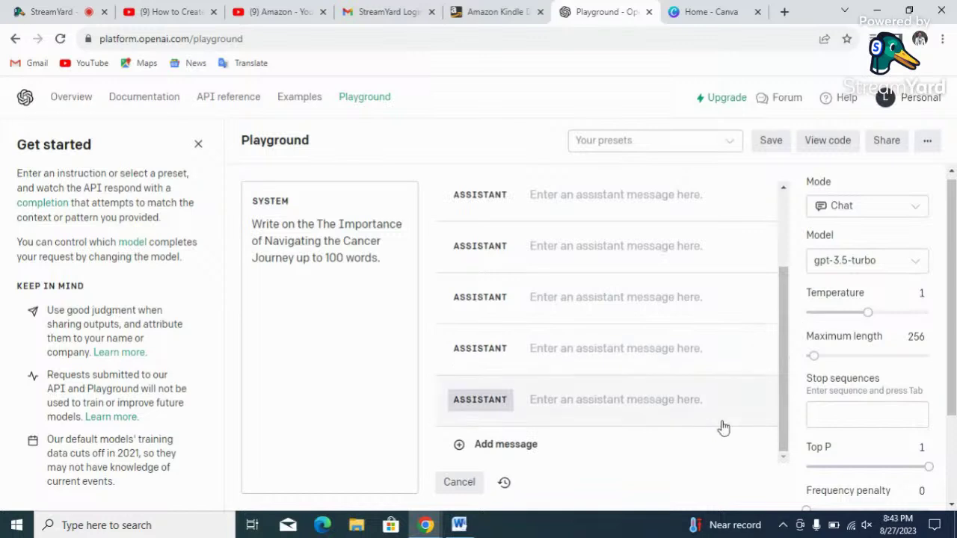
{"action": "left_click", "coordinate": [451, 484]}
{"action": "left_click", "coordinate": [452, 483]}
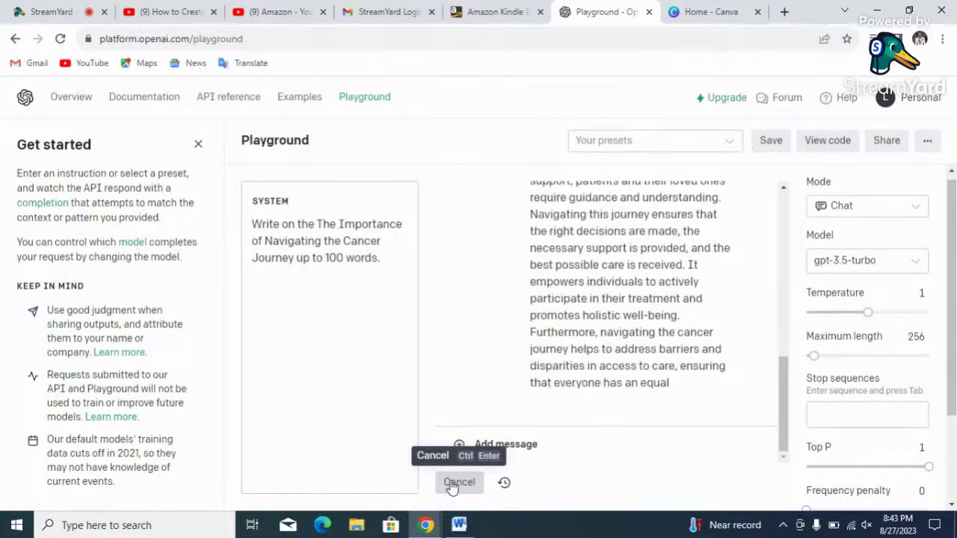
Step: Copy the entire generated response about navigating the cancer journey and switch to Word
{"action": "left_click", "coordinate": [707, 316]}
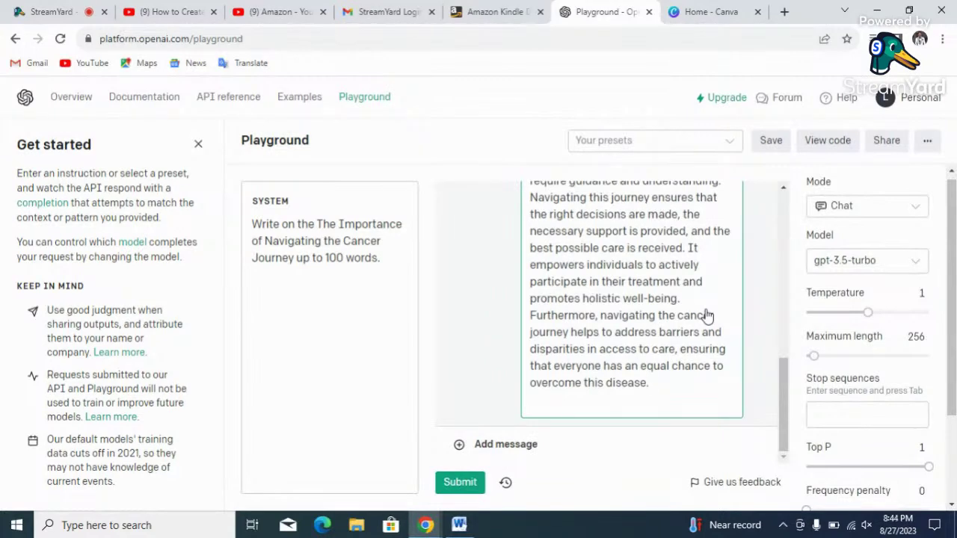
{"action": "key", "text": "ctrl+a"}
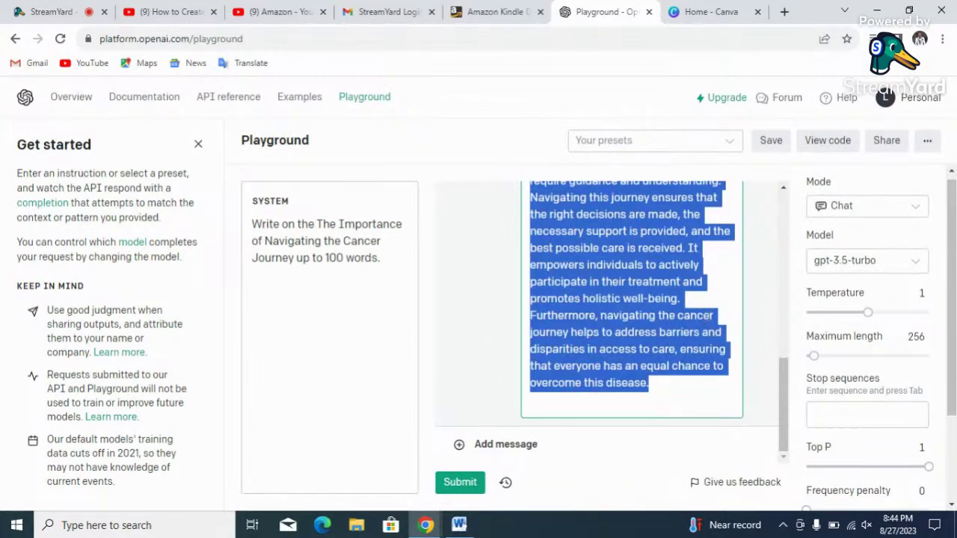
{"action": "left_click", "coordinate": [459, 527]}
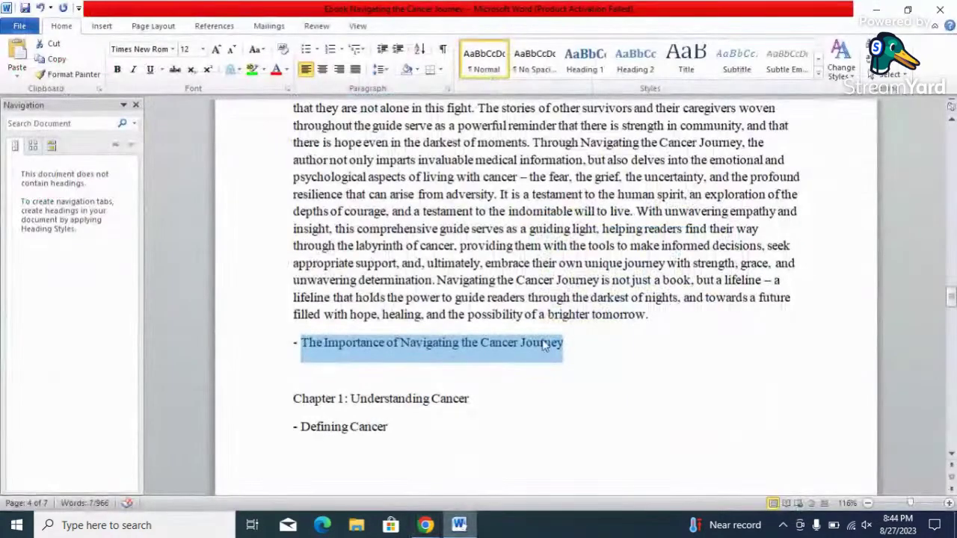
Step: Delete the "- The Importance of Navigating the Cancer Journey" line below the introduction, leaving an empty line for the new text
{"action": "left_click", "coordinate": [568, 383]}
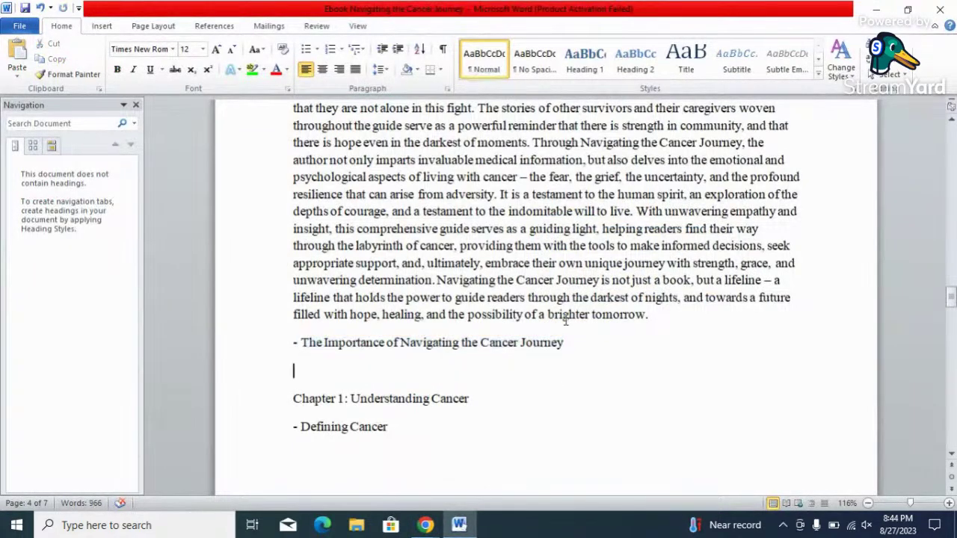
{"action": "left_click", "coordinate": [576, 342]}
{"action": "key", "text": "BackSpace"}
{"action": "key", "text": "BackSpace"}
{"action": "key", "text": "BackSpace"}
{"action": "key", "text": "BackSpace"}
{"action": "key", "text": "BackSpace"}
{"action": "key", "text": "BackSpace"}
{"action": "key", "text": "BackSpace"}
{"action": "key", "text": "BackSpace"}
{"action": "key", "text": "BackSpace"}
{"action": "key", "text": "BackSpace"}
{"action": "key", "text": "BackSpace"}
{"action": "key", "text": "BackSpace"}
{"action": "key", "text": "BackSpace"}
{"action": "key", "text": "BackSpace"}
{"action": "key", "text": "BackSpace"}
{"action": "key", "text": "BackSpace"}
{"action": "key", "text": "BackSpace"}
{"action": "key", "text": "BackSpace"}
{"action": "key", "text": "BackSpace"}
{"action": "key", "text": "BackSpace"}
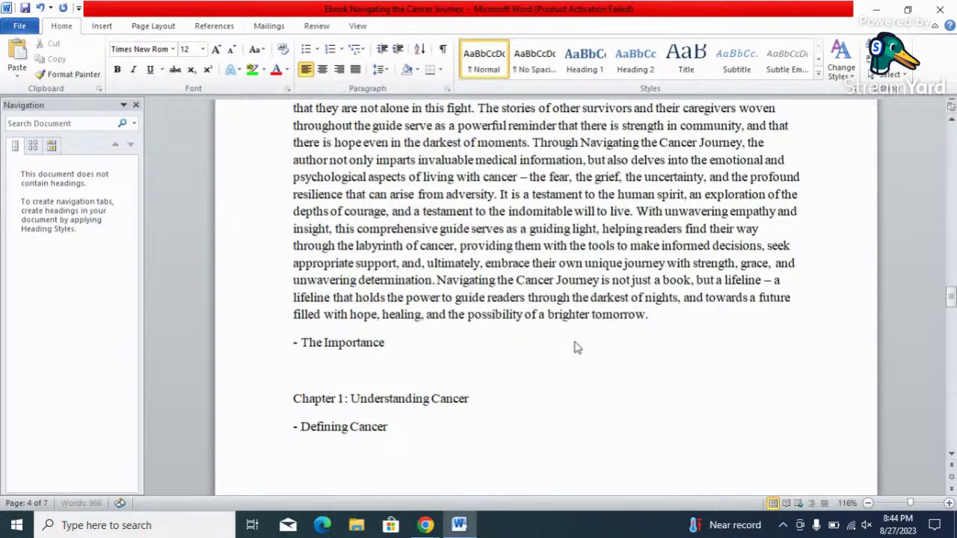
{"action": "key", "text": "BackSpace"}
{"action": "key", "text": "BackSpace"}
{"action": "key", "text": "BackSpace"}
{"action": "key", "text": "BackSpace"}
{"action": "key", "text": "BackSpace"}
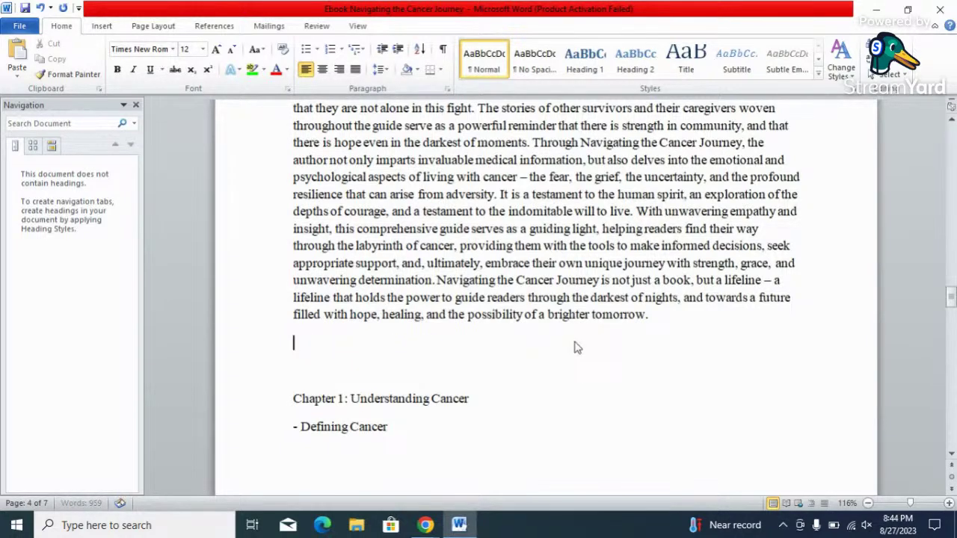
Step: Paste the copied response about navigating the cancer journey on the empty line below the introduction and save the document
{"action": "type", "text": "Navigating the cancer journey is of utmost importance because it can be an overwhelming and complex process. From the moment of diagnosis to treatment decisions, lifestyle adjustments, and emotional support, patients and their loved ones require guidance and understanding. Navigating this journey ensures that the right decisions are made, the necessary support is provided, and the best possible care is received. It empowers individuals to actively participate in their treatment and promotes holistic well-being. Furthermore, navigating the cancer journey helps to address barriers and disparities in access to care, ensuring that everyone has an equal chance to overcome this disease."}
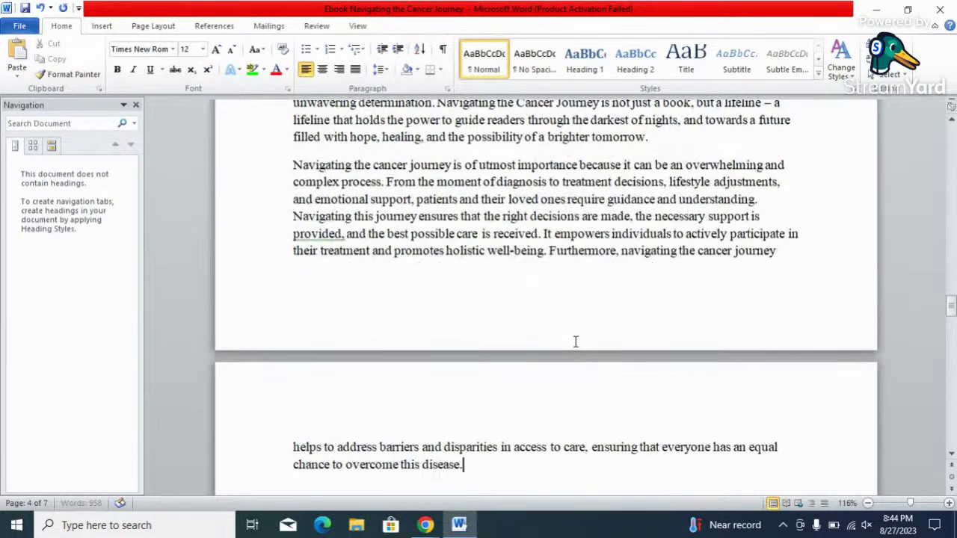
{"action": "key", "text": "ctrl+s"}
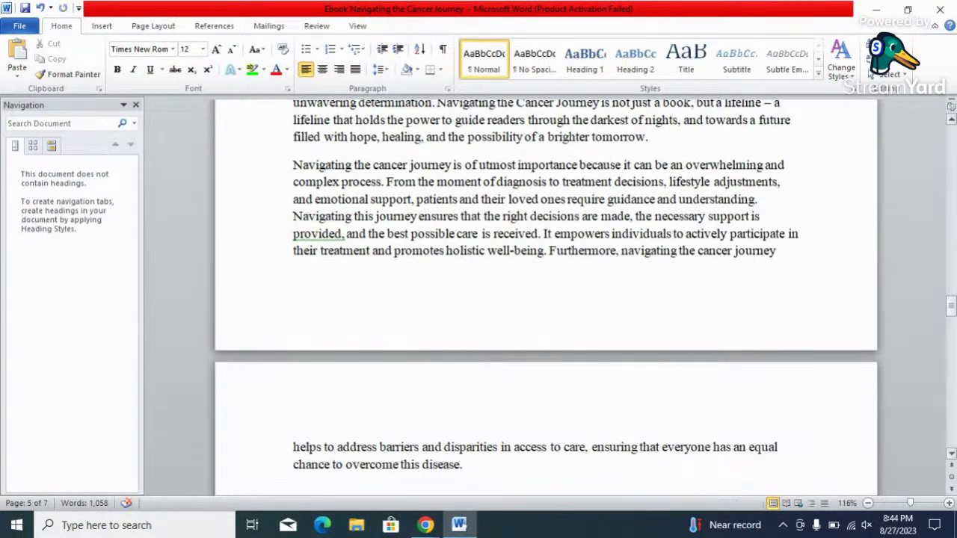
Step: Add an empty line below "- Defining Cancer" under Chapter 1
{"action": "left_click_drag", "start_coordinate": [951, 306], "coordinate": [952, 326]}
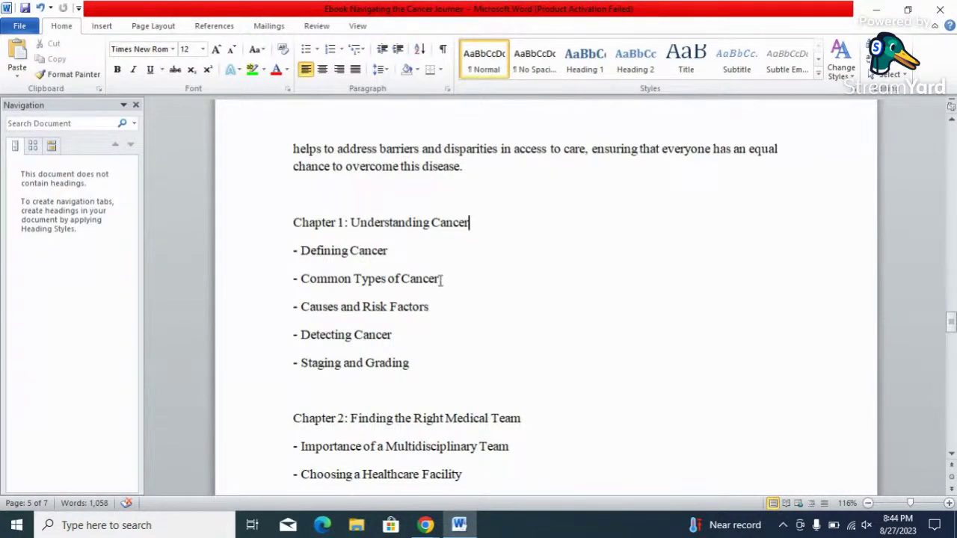
{"action": "left_click", "coordinate": [389, 252]}
{"action": "key", "text": "Return"}
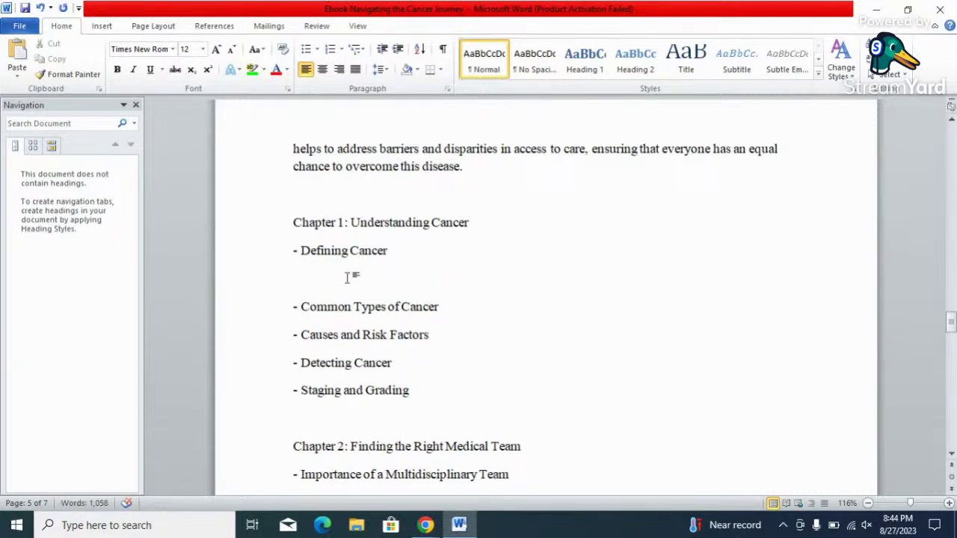
Step: Switch to the OpenAI Playground and clear the previous assistant response
{"action": "mouse_move", "coordinate": [458, 523]}
{"action": "mouse_move", "coordinate": [424, 523]}
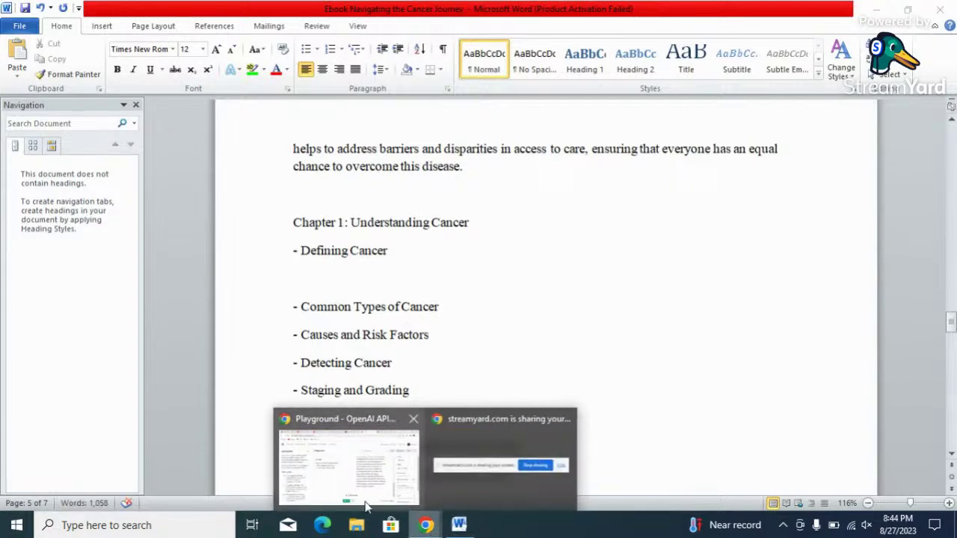
{"action": "left_click", "coordinate": [365, 503]}
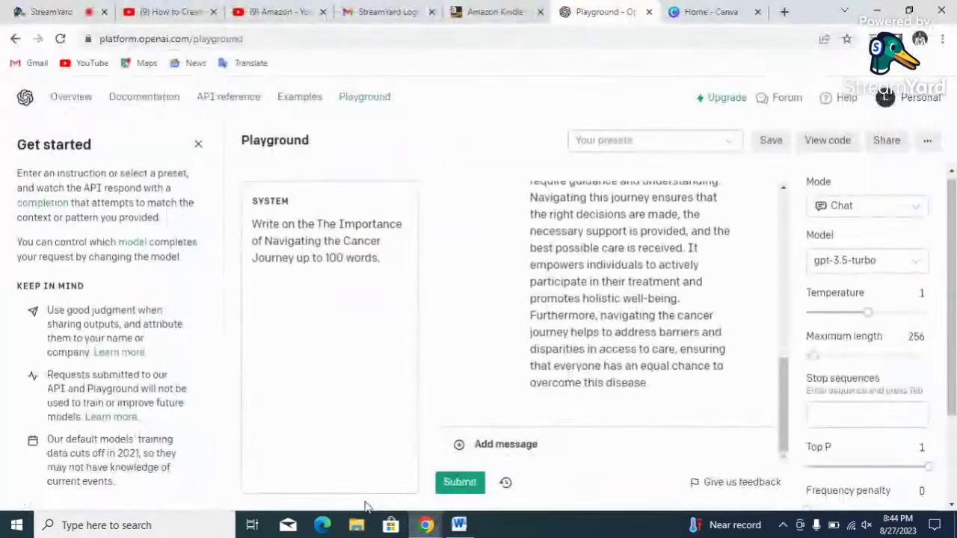
{"action": "triple_click", "coordinate": [620, 292]}
{"action": "key", "text": "BackSpace"}
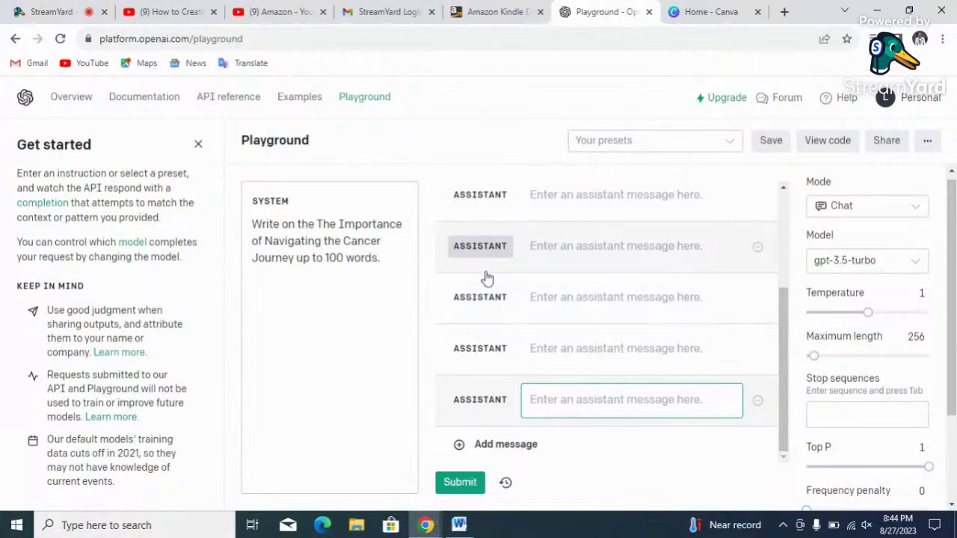
Step: Change the system prompt to "Write a comprehensive definition of cancer up to 100 words." and submit it
{"action": "left_click", "coordinate": [396, 260]}
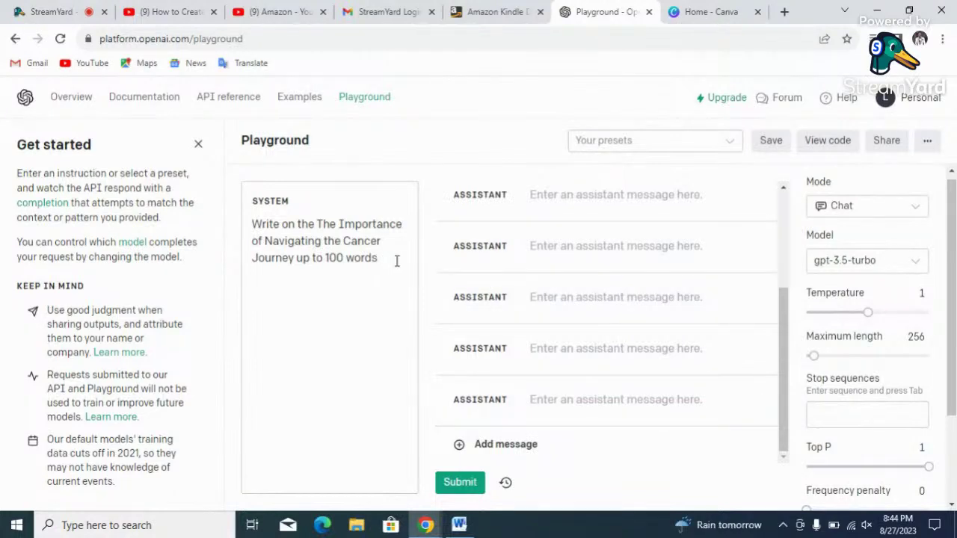
{"action": "key", "text": "BackSpace"}
{"action": "key", "text": "BackSpace"}
{"action": "key", "text": "BackSpace"}
{"action": "key", "text": "BackSpace"}
{"action": "key", "text": "BackSpace"}
{"action": "key", "text": "BackSpace"}
{"action": "key", "text": "BackSpace"}
{"action": "key", "text": "BackSpace"}
{"action": "key", "text": "BackSpace"}
{"action": "key", "text": "BackSpace"}
{"action": "key", "text": "BackSpace"}
{"action": "key", "text": "BackSpace"}
{"action": "key", "text": "BackSpace"}
{"action": "key", "text": "BackSpace"}
{"action": "key", "text": "BackSpace"}
{"action": "key", "text": "BackSpace"}
{"action": "key", "text": "BackSpace"}
{"action": "key", "text": "BackSpace"}
{"action": "key", "text": "BackSpace"}
{"action": "key", "text": "BackSpace"}
{"action": "key", "text": "BackSpace"}
{"action": "key", "text": "BackSpace"}
{"action": "key", "text": "BackSpace"}
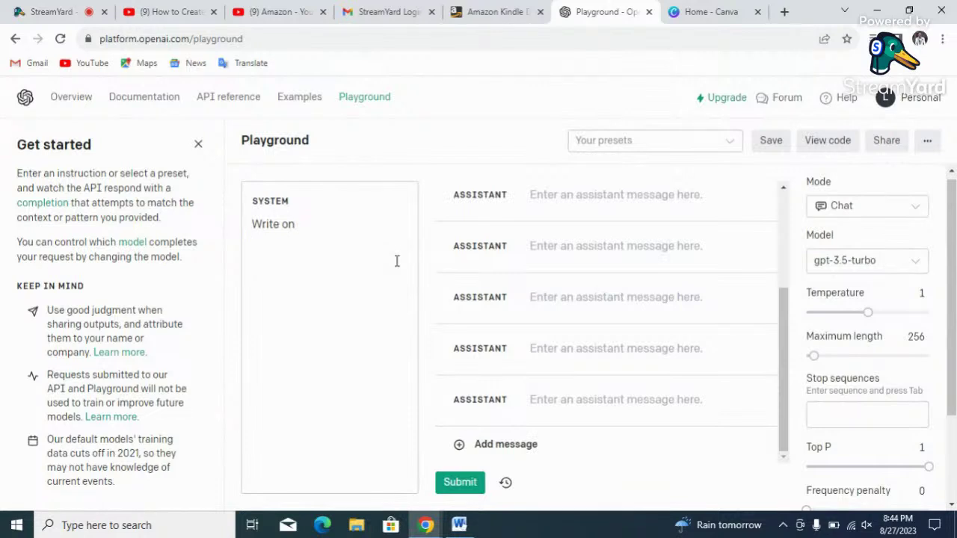
{"action": "key", "text": "BackSpace"}
{"action": "key", "text": "BackSpace"}
{"action": "key", "text": "BackSpace"}
{"action": "type", "text": "a compr"}
{"action": "type", "text": "h"}
{"action": "key", "text": "BackSpace"}
{"action": "type", "text": "ehensive definit"}
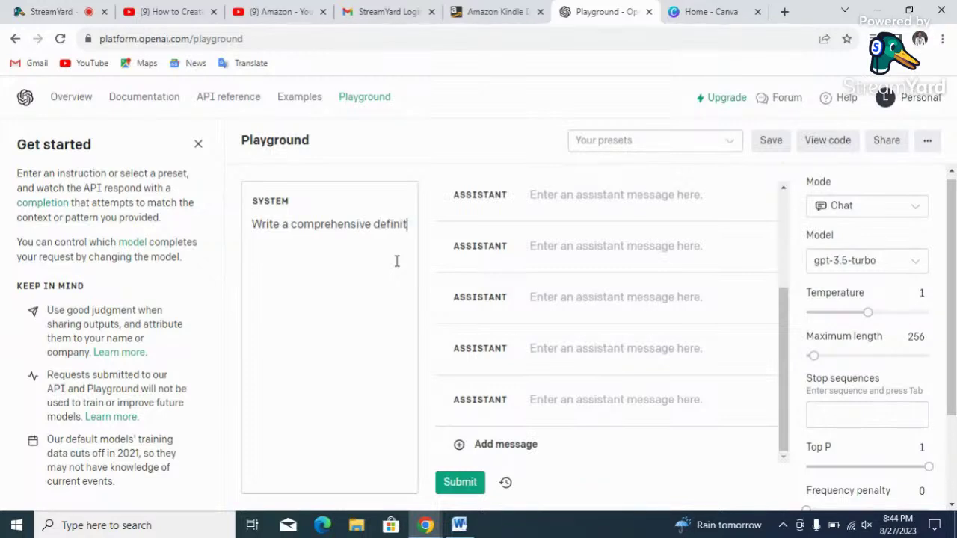
{"action": "type", "text": "ion of cancer"}
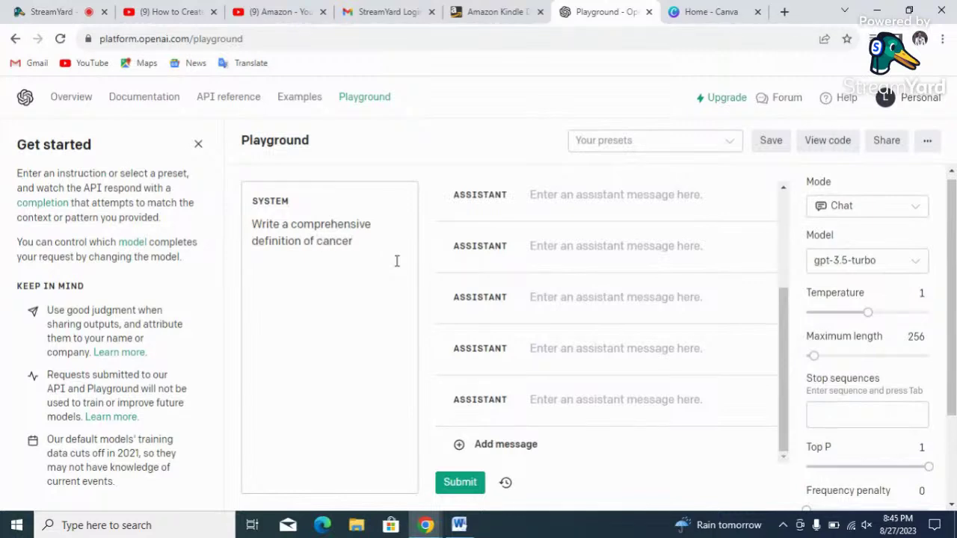
{"action": "type", "text": " up to 100 words."}
{"action": "left_click", "coordinate": [451, 486]}
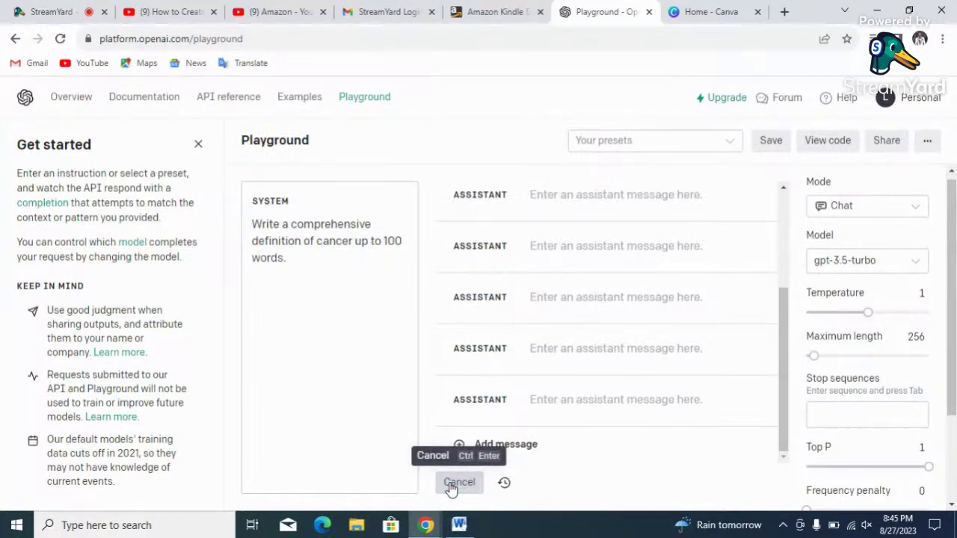
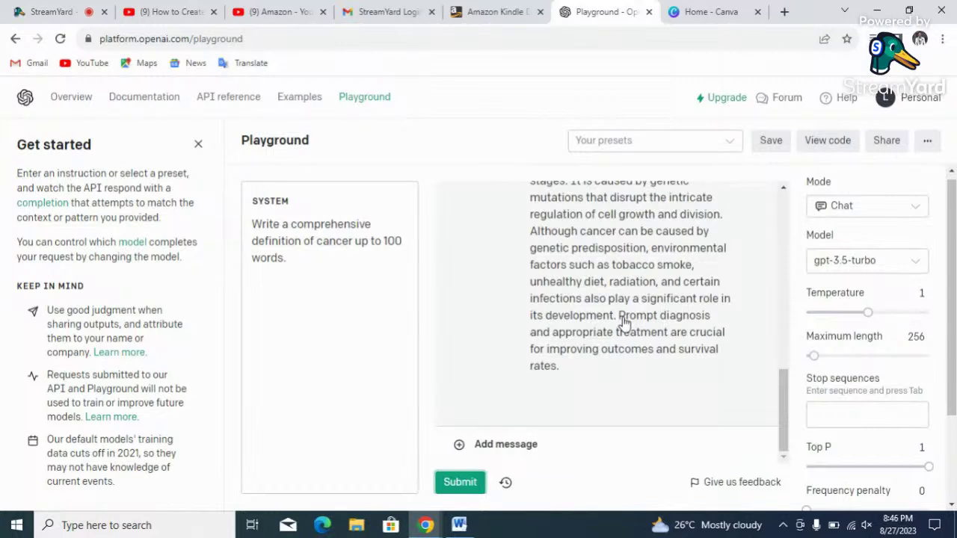
Step: Copy the entire generated definition of cancer and paste it in Word on the empty line under "- Defining Cancer"
{"action": "left_click", "coordinate": [625, 322]}
{"action": "key", "text": "ctrl+a"}
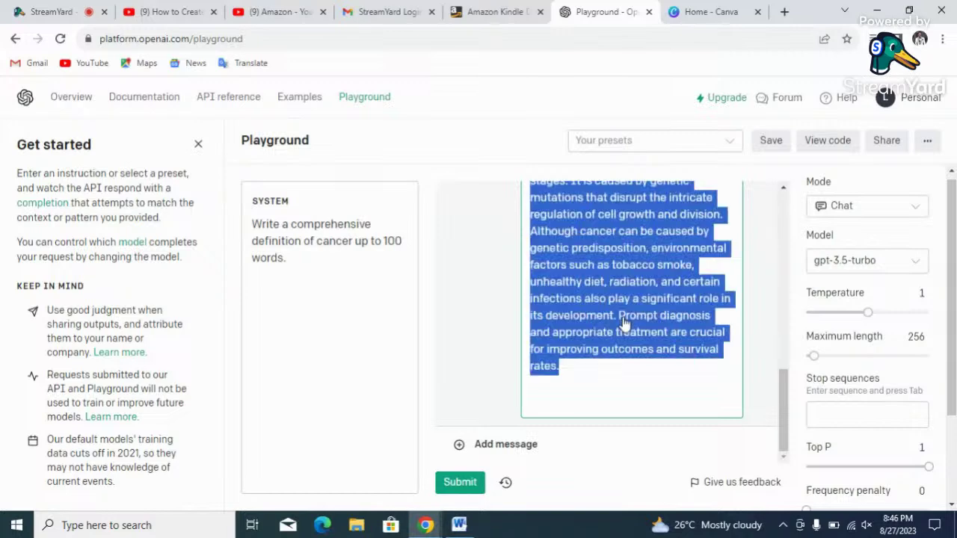
{"action": "left_click", "coordinate": [461, 525]}
{"action": "left_click", "coordinate": [281, 274]}
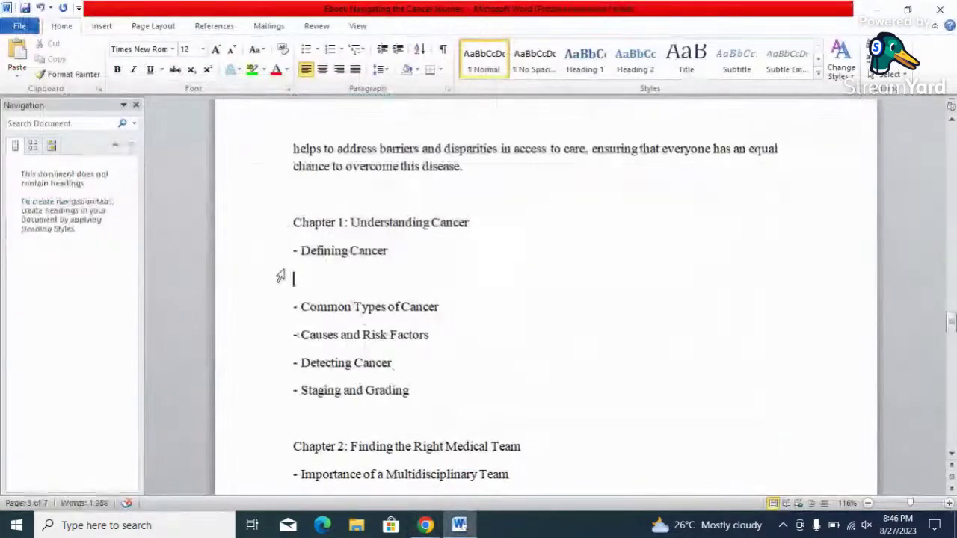
{"action": "type", "text": "Cancer is a complex and devastating disease characterized by the uncontrolled growth and spread of abnormal cells within the body. These abnormal cells, called cancer cells, can invade and destroy surrounding healthy tissues, impairing normal bodily functions. Cancer can develop in various organs and tissues, and may manifest in numerous forms and stages. It is caused by genetic mutations that disrupt the intricate regulation of cell growth and division. Although cancer can be caused by genetic predisposition, environmental factors such as tobacco smoke, unhealthy diet, radiation, and certain infections also play a significant role in its development. Prompt diagnosis and appropriate treatment are crucial for improving outcomes and survival rates."}
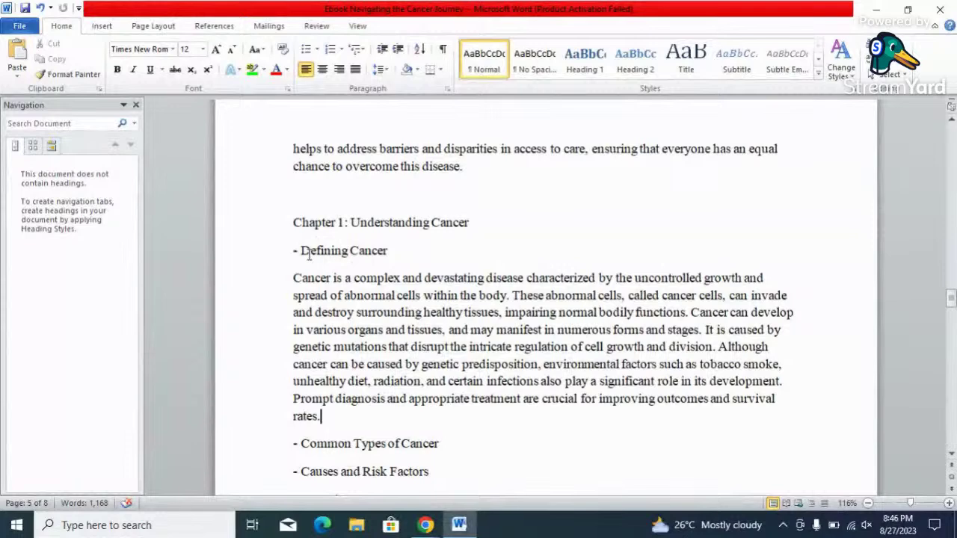
Step: Add an empty line below "- Common Types of Cancer" and copy that heading's text without the dash
{"action": "left_click", "coordinate": [301, 251]}
{"action": "key", "text": "Return"}
{"action": "left_click_drag", "start_coordinate": [951, 298], "coordinate": [952, 308]}
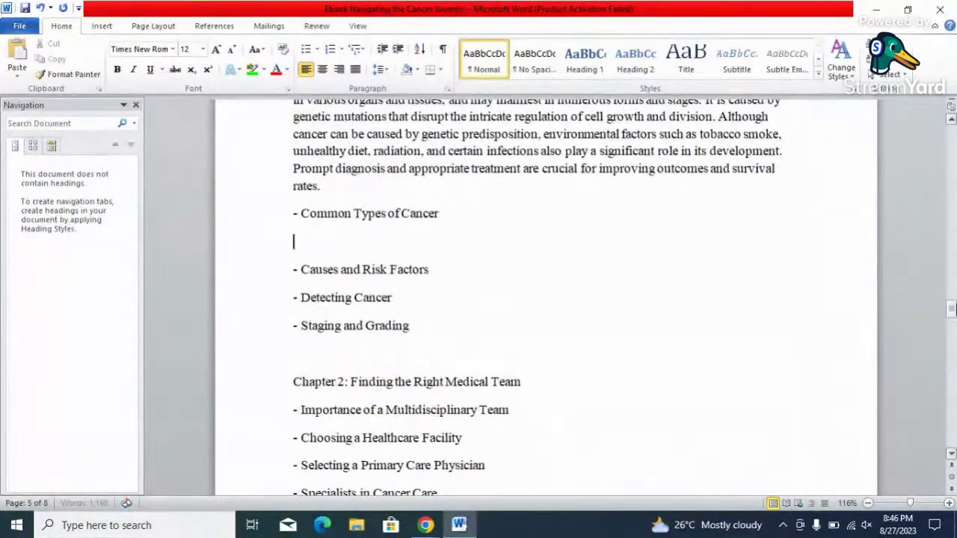
{"action": "left_click_drag", "start_coordinate": [300, 215], "coordinate": [464, 216]}
{"action": "key", "text": "ctrl+c"}
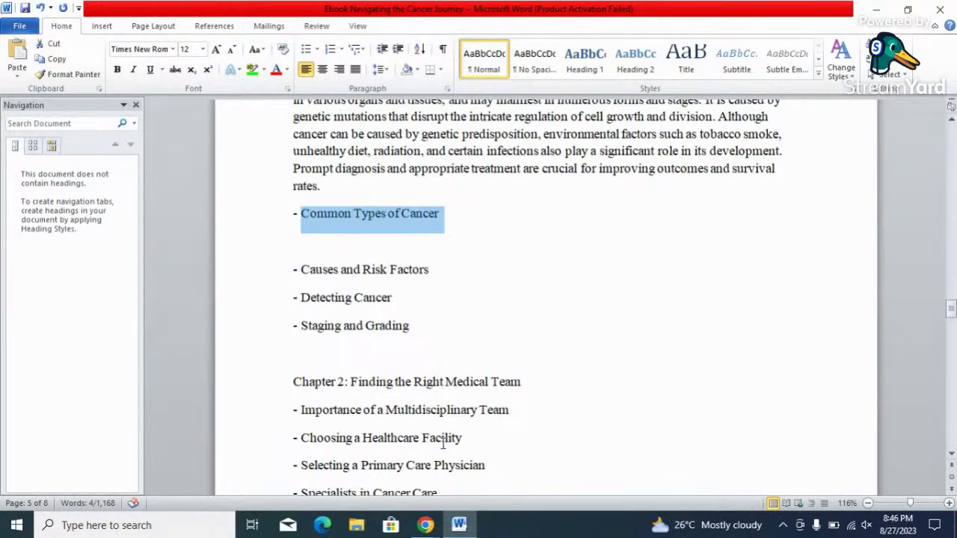
Step: Switch to the OpenAI Playground and change the system prompt to "Write on the Common Types of Cancer up to 100 words."
{"action": "left_click", "coordinate": [424, 525]}
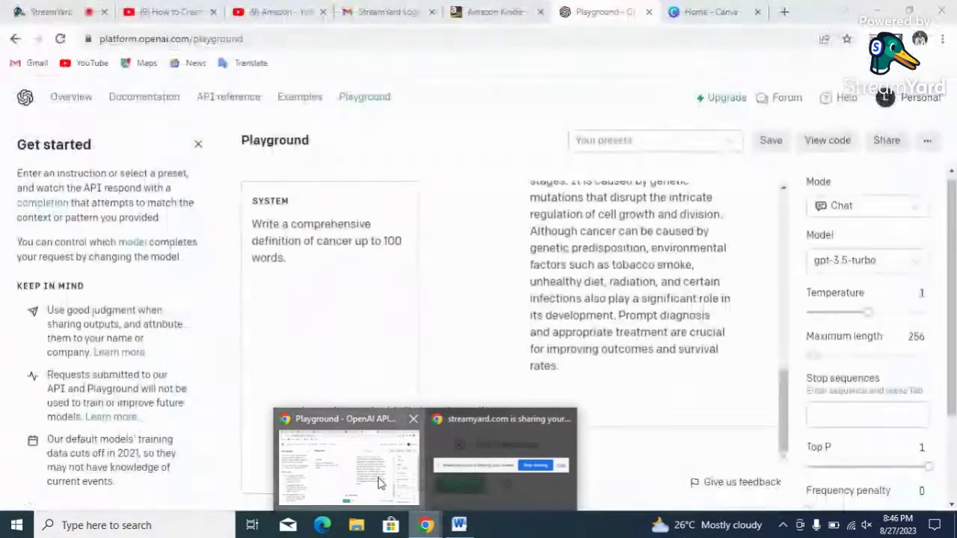
{"action": "left_click", "coordinate": [378, 483]}
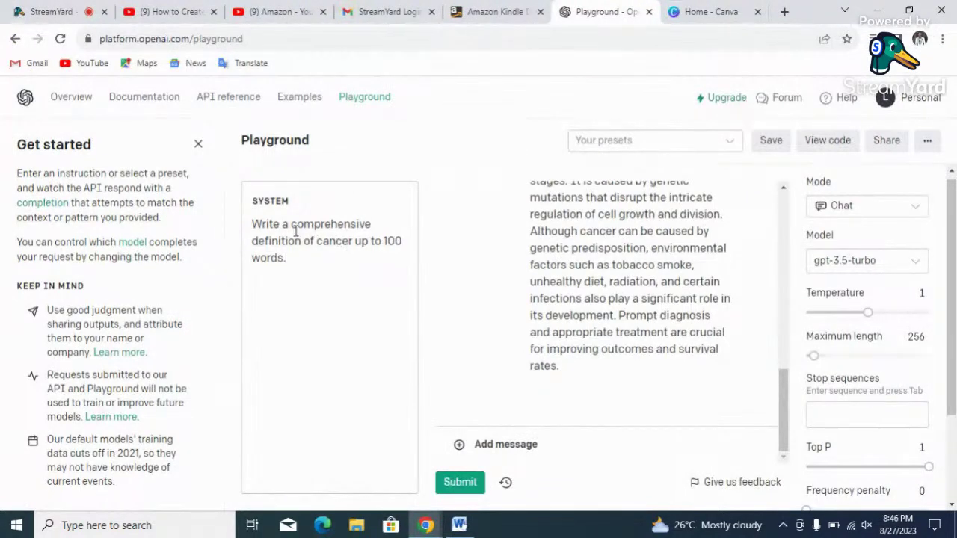
{"action": "left_click_drag", "start_coordinate": [291, 224], "coordinate": [353, 241]}
{"action": "key", "text": "ctrl+v"}
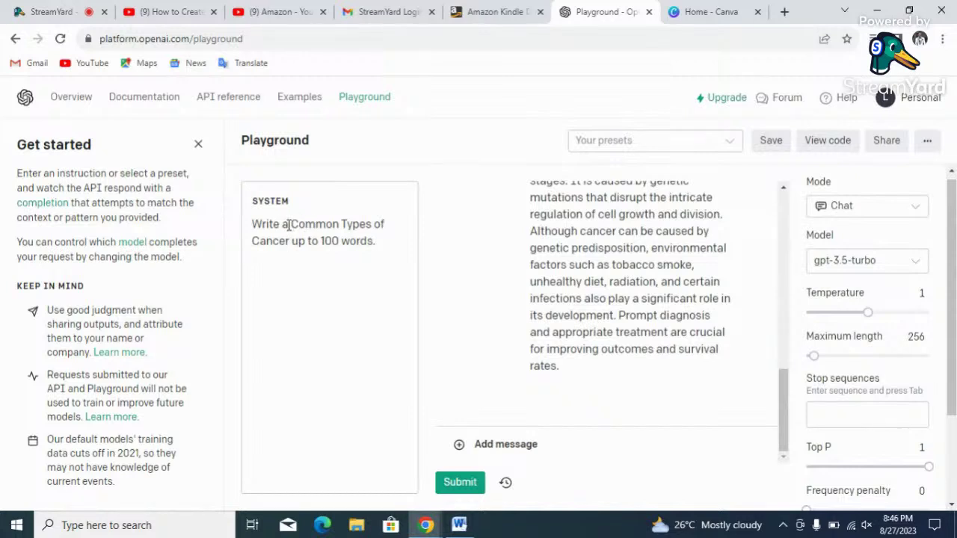
{"action": "key", "text": "BackSpace"}
{"action": "type", "text": "on the"}
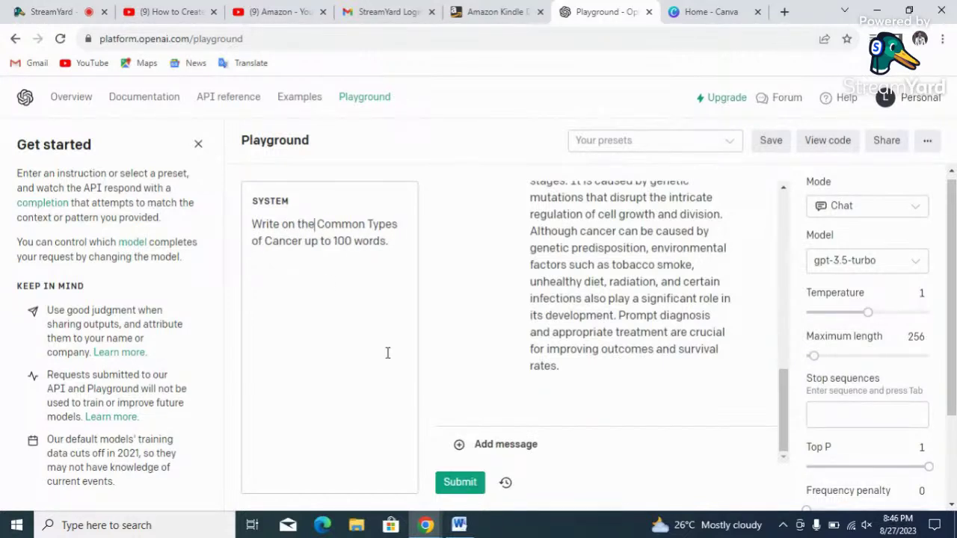
Step: Clear the previous assistant response about the definition of cancer and submit the new prompt
{"action": "triple_click", "coordinate": [685, 322]}
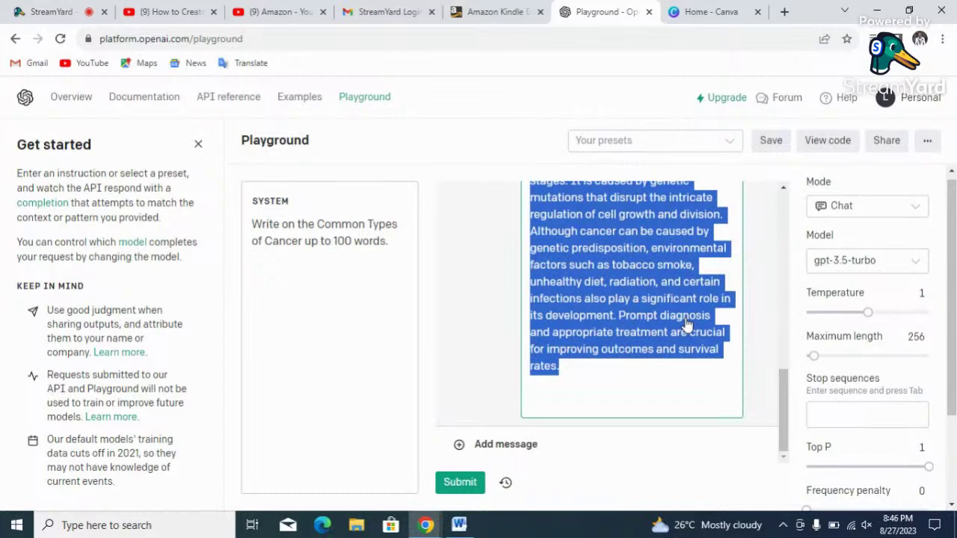
{"action": "key", "text": "BackSpace"}
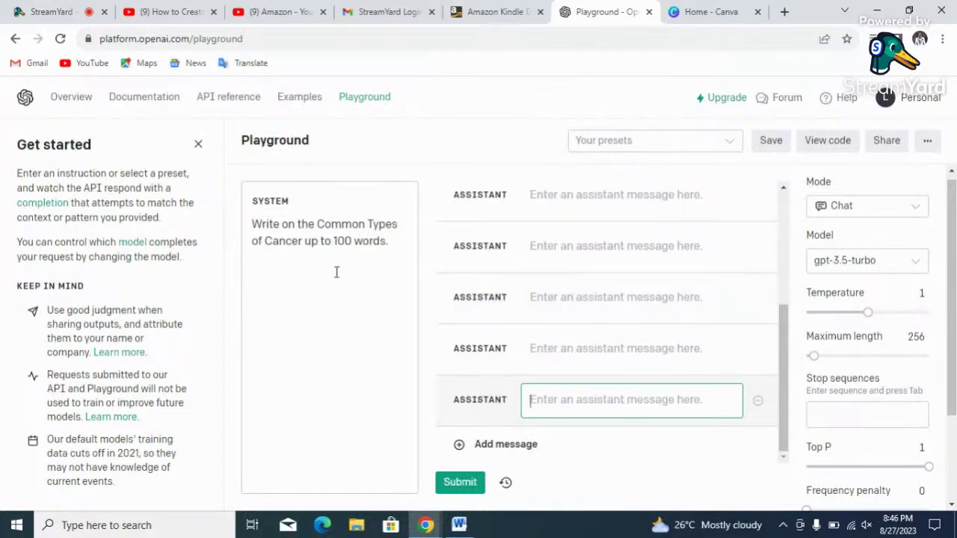
{"action": "left_click", "coordinate": [447, 488]}
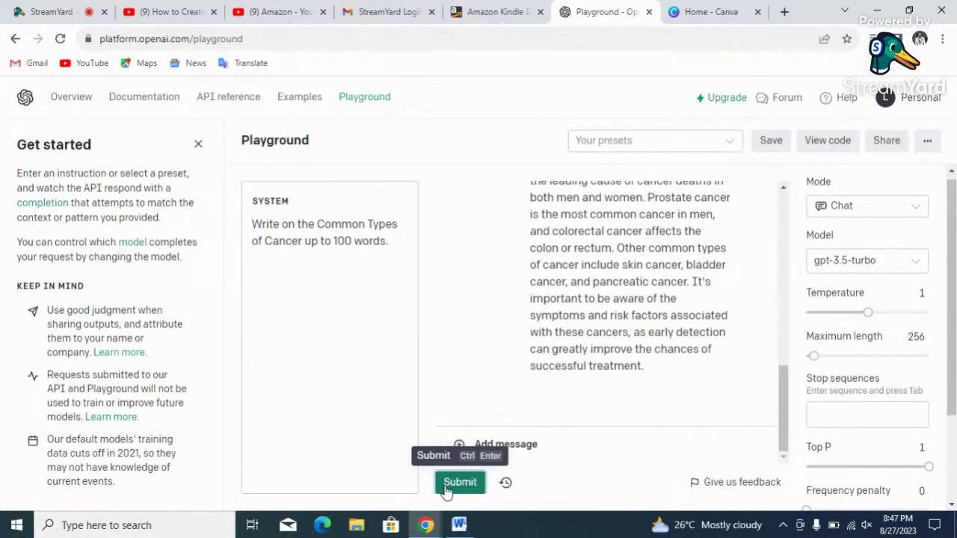
Step: Copy the entire generated response and paste it in Word on the empty line under "- Common Types of Cancer"
{"action": "left_click", "coordinate": [638, 330]}
{"action": "key", "text": "ctrl+a"}
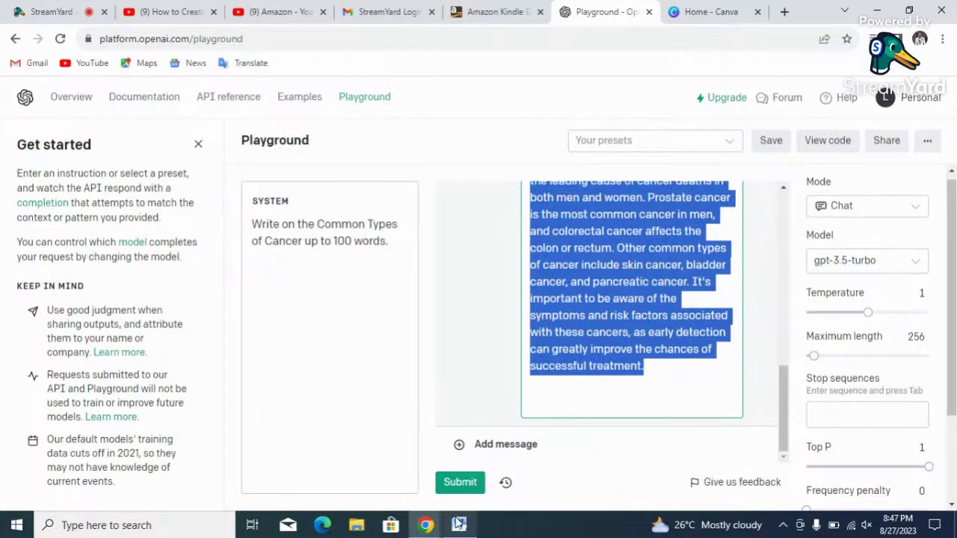
{"action": "left_click", "coordinate": [459, 525]}
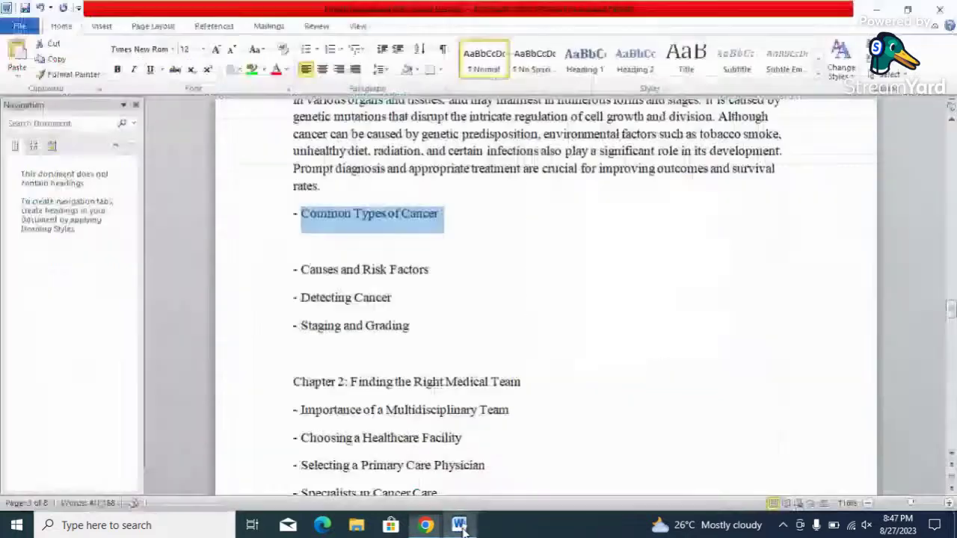
{"action": "left_click", "coordinate": [368, 237]}
{"action": "type", "text": "Some common types of cancer include breast cancer, lung cancer, prostate cancer, and colorectal cancer. Breast cancer is the most common cancer in women, while lung cancer is the leading cause of cancer deaths in both men and women. Prostate cancer is the most common cancer in men, and colorectal cancer affects the colon or rectum. Other common types of cancer include skin cancer, bladder cancer, and pancreatic cancer. It's important to be aware of the symptoms and risk factors associated with these cancers, as early detection can greatly improve the chances of successful treatment."}
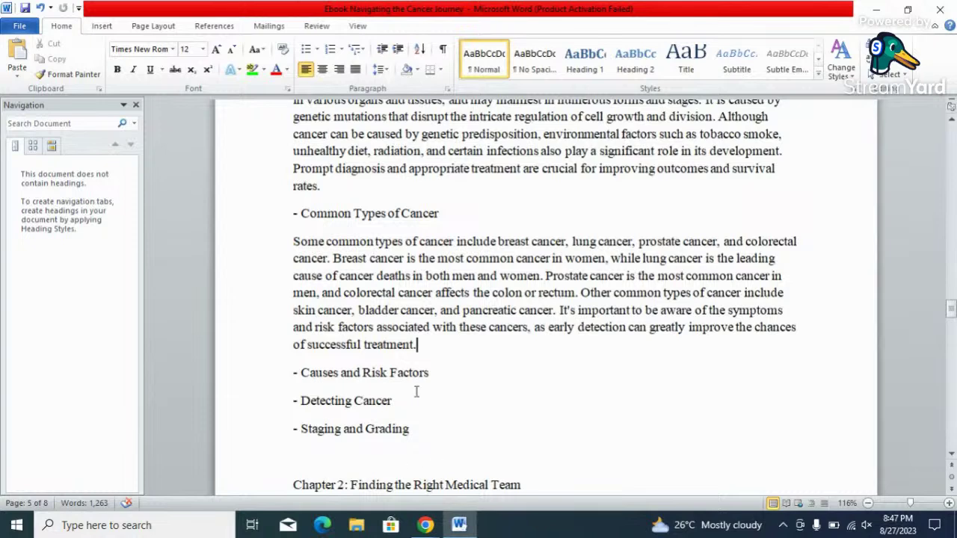
{"action": "left_click", "coordinate": [440, 528]}
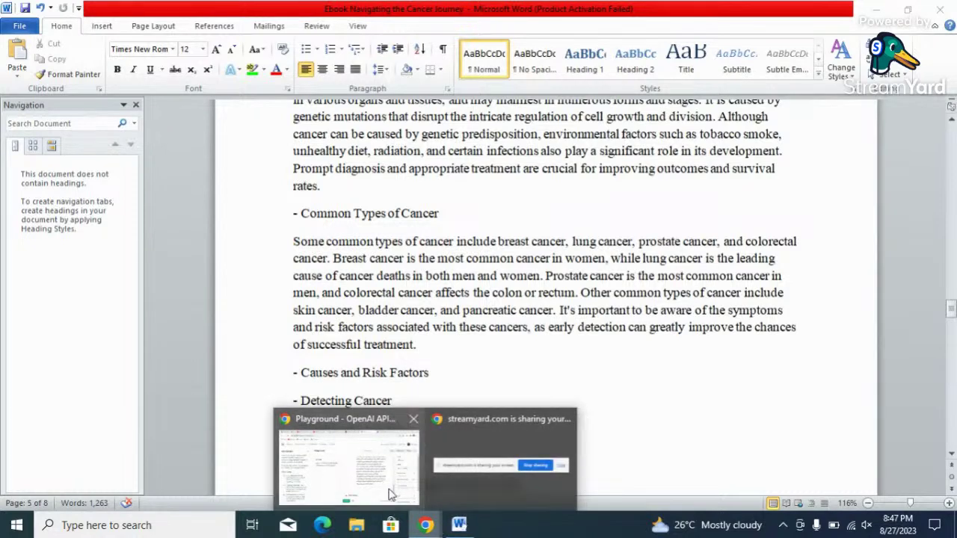
{"action": "left_click", "coordinate": [336, 450]}
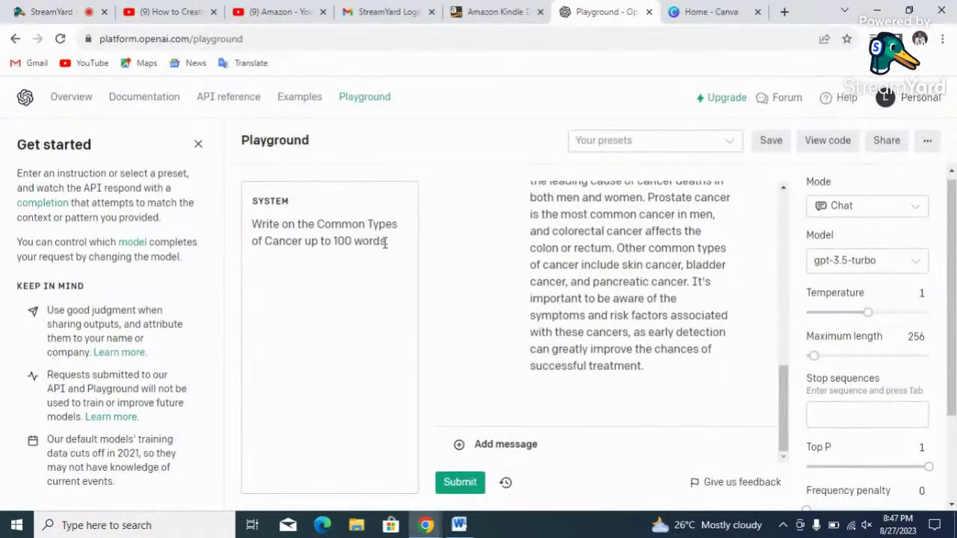
{"action": "triple_click", "coordinate": [617, 302]}
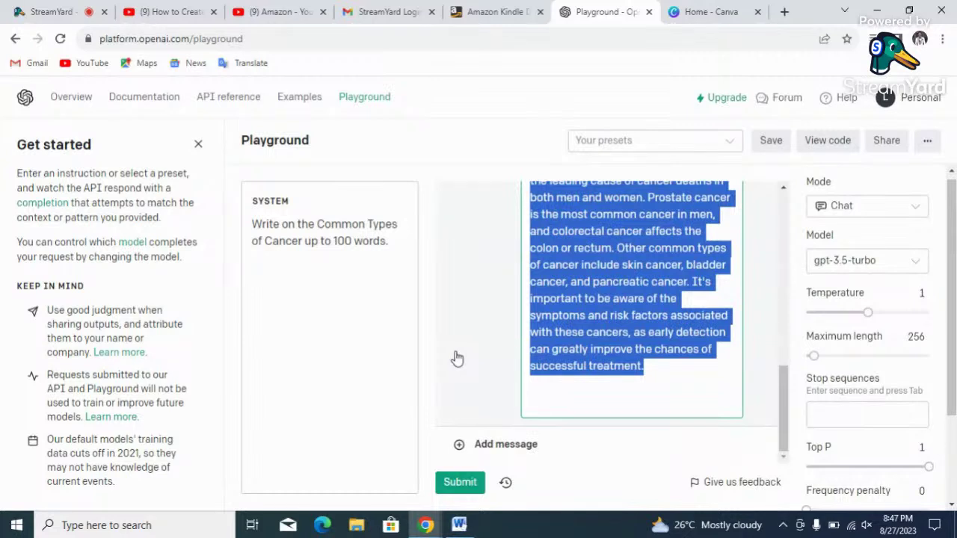
{"action": "left_click", "coordinate": [630, 334]}
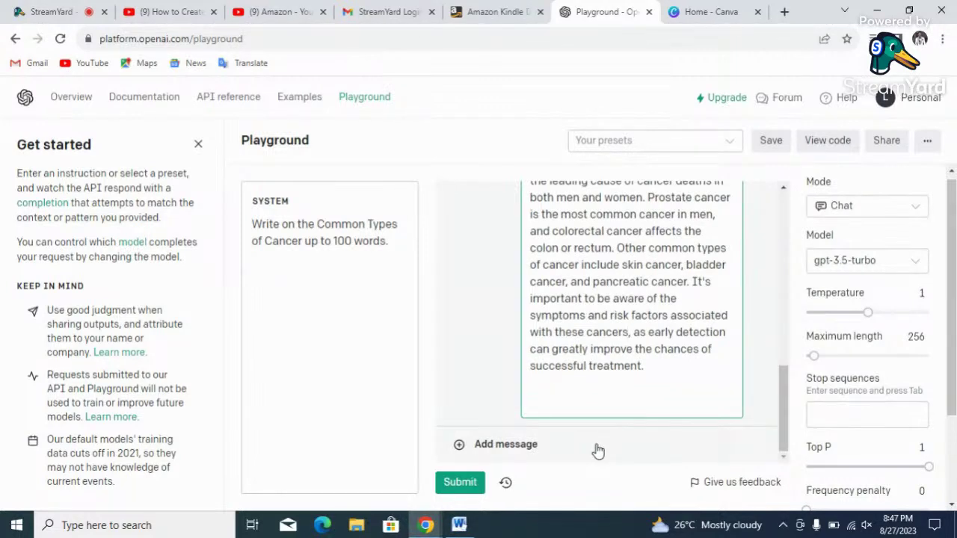
{"action": "left_click", "coordinate": [507, 486]}
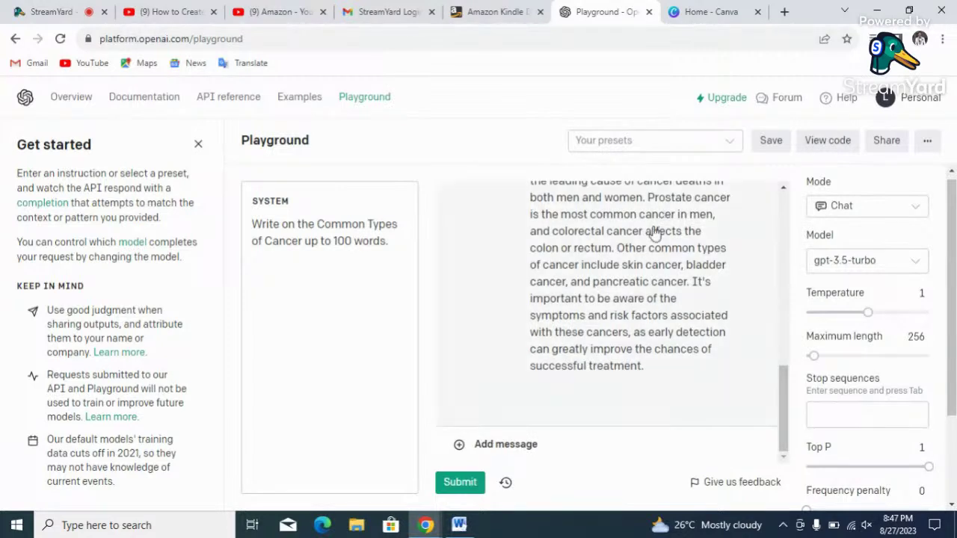
{"action": "mouse_move", "coordinate": [954, 232]}
{"action": "left_mouse_down"}
{"action": "mouse_move", "coordinate": [954, 251]}
{"action": "mouse_move", "coordinate": [955, 220]}
{"action": "left_mouse_up"}
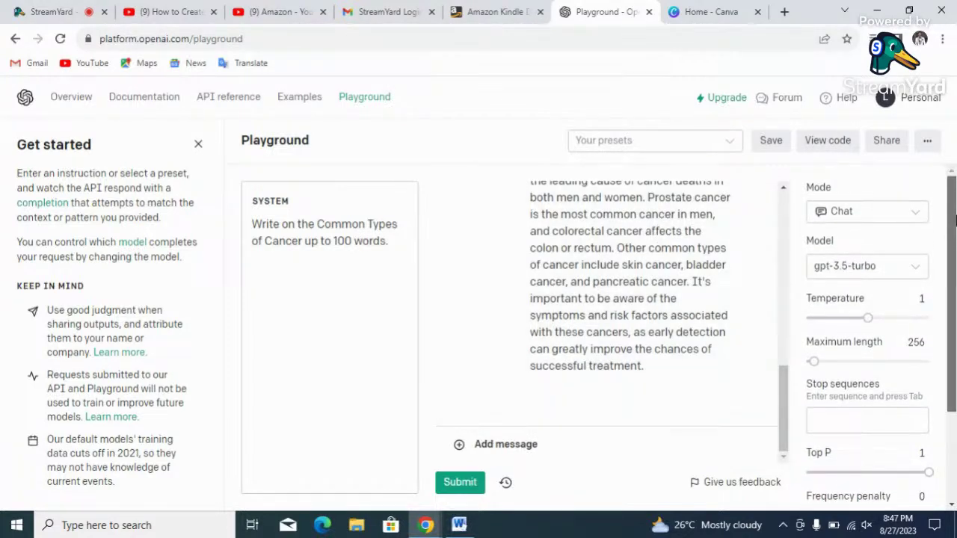
{"action": "scroll", "coordinate": [880, 337], "scroll_direction": "down", "scroll_amount": 1}
{"action": "scroll", "coordinate": [880, 337], "scroll_direction": "up", "scroll_amount": 1}
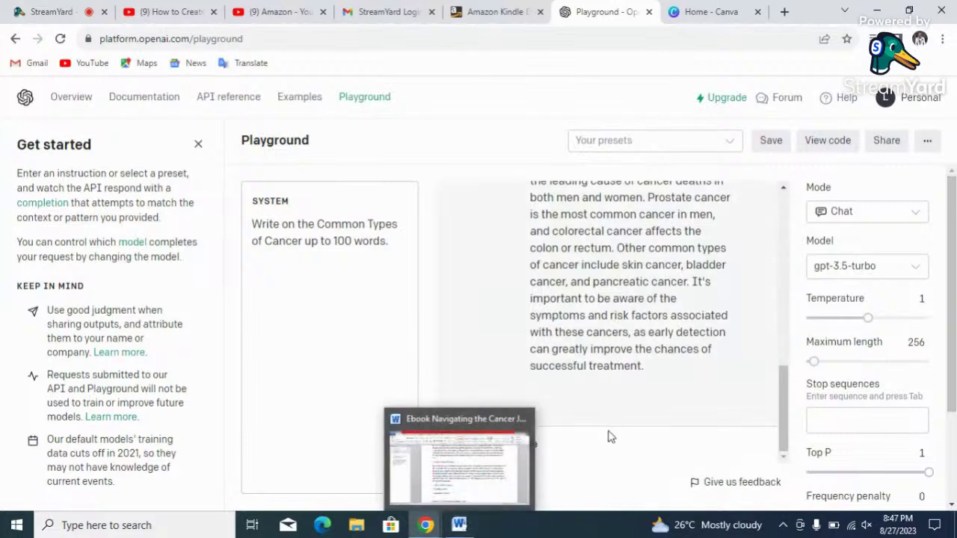
Step: Close the 30-day history and clear the assistant response about the common types of cancer
{"action": "left_click", "coordinate": [507, 483]}
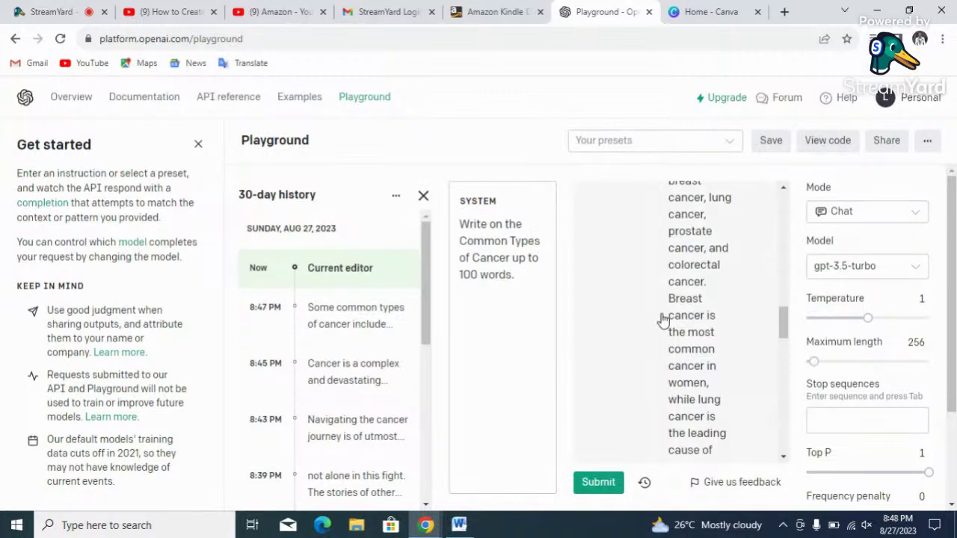
{"action": "left_click", "coordinate": [423, 196]}
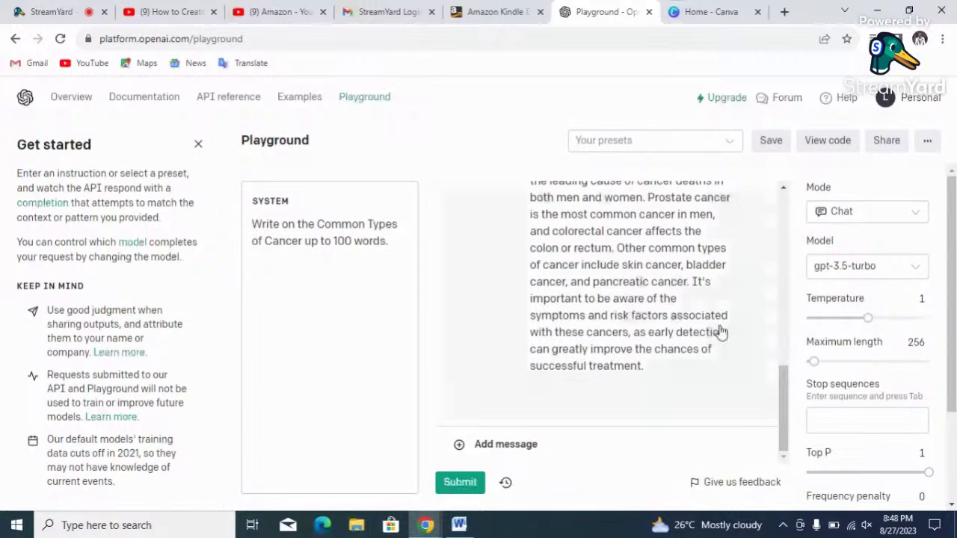
{"action": "left_click", "coordinate": [632, 348]}
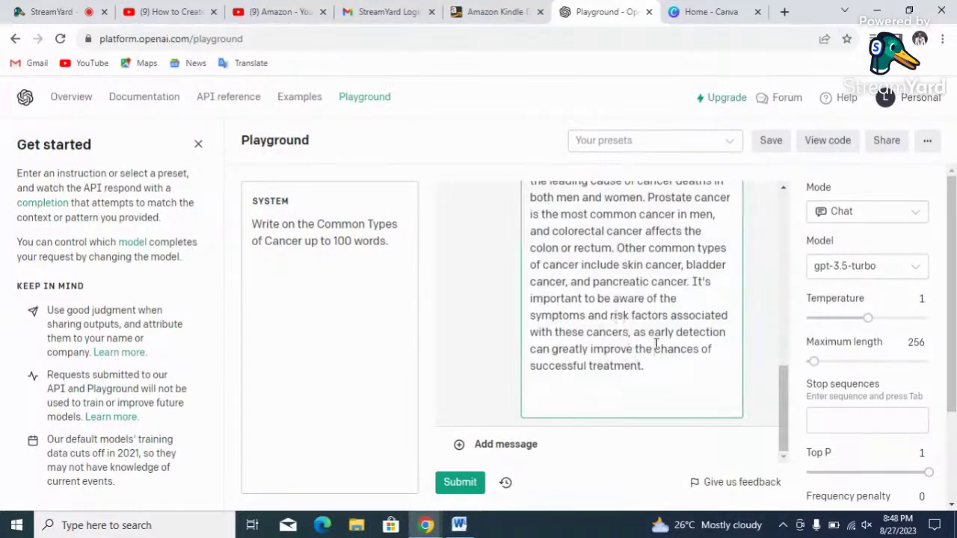
{"action": "key", "text": "ctrl+a"}
{"action": "key", "text": "BackSpace"}
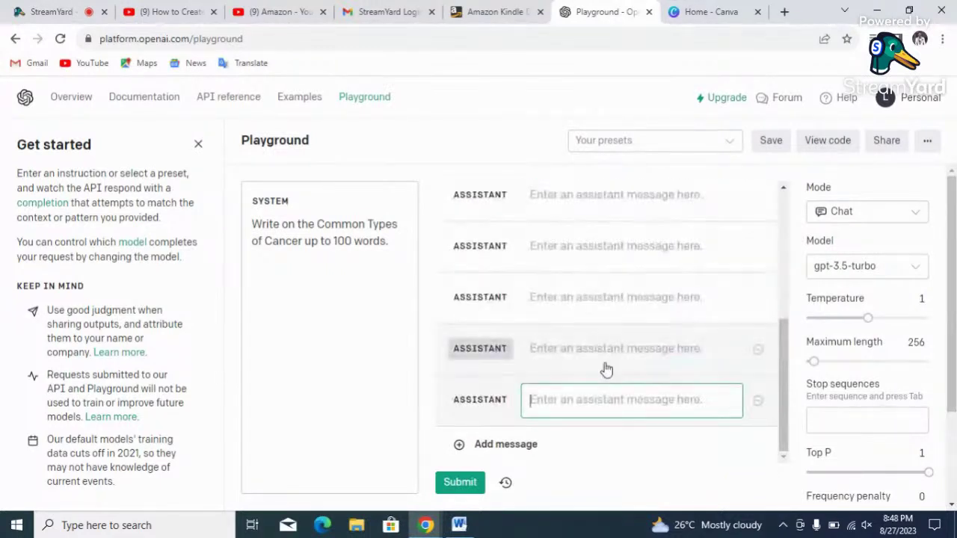
Step: Reword the start of the system prompt to read "List and explain the Common Types of Cancer"
{"action": "left_click", "coordinate": [350, 319]}
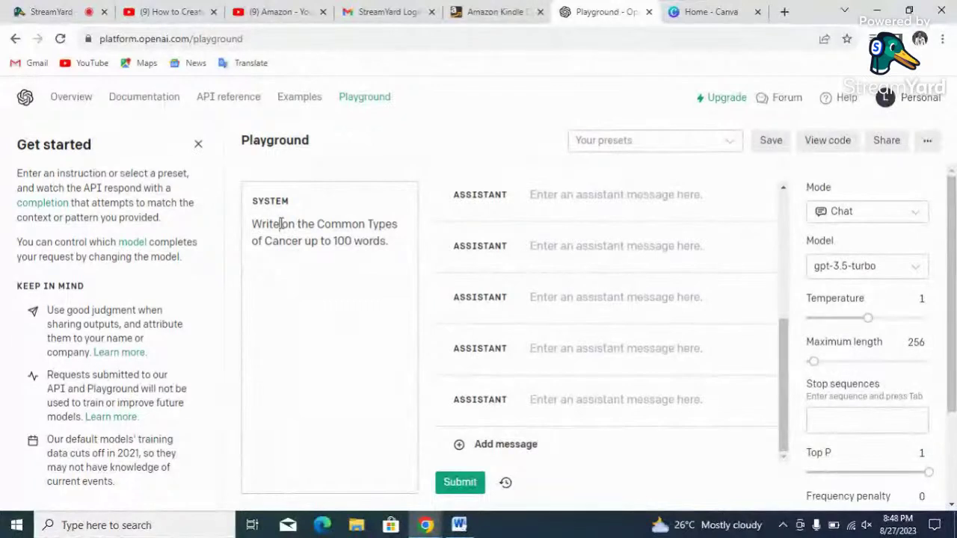
{"action": "left_click", "coordinate": [281, 223]}
{"action": "key", "text": "BackSpace"}
{"action": "key", "text": "BackSpace"}
{"action": "key", "text": "BackSpace"}
{"action": "key", "text": "BackSpace"}
{"action": "key", "text": "BackSpace"}
{"action": "key", "text": "BackSpace"}
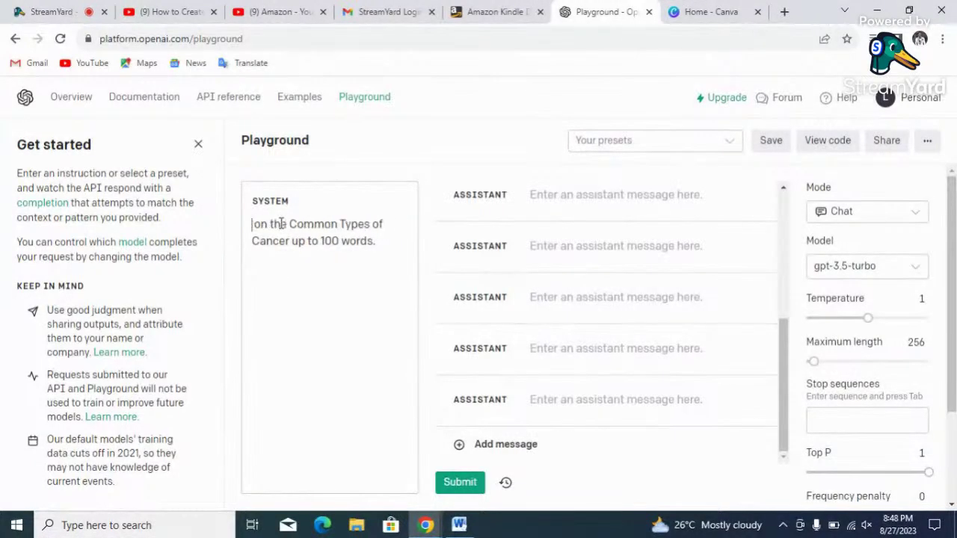
{"action": "type", "text": "List and"}
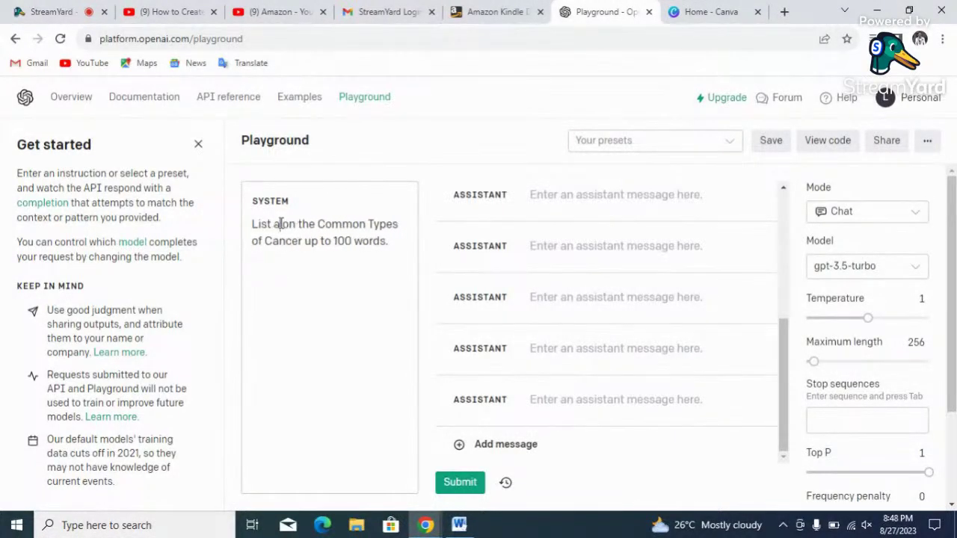
{"action": "type", "text": " explain"}
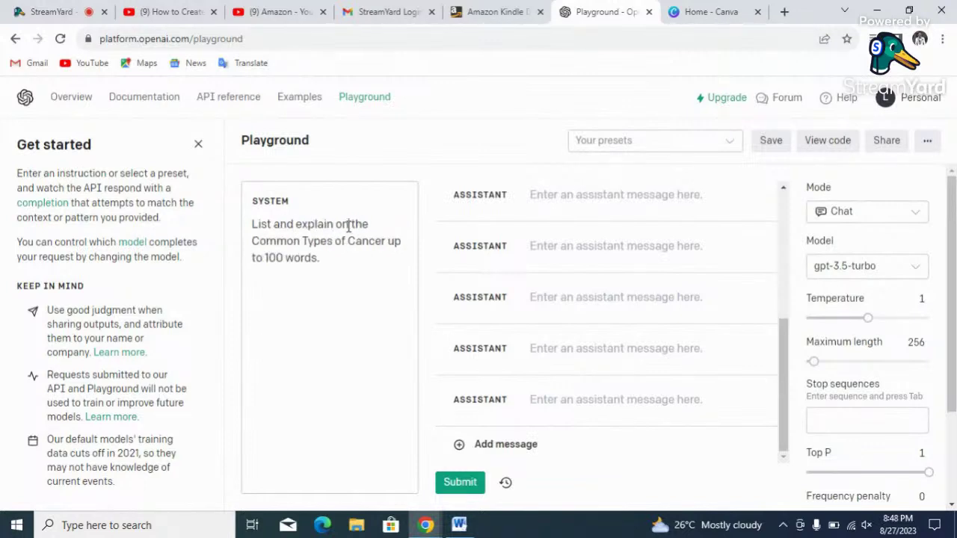
{"action": "key", "text": "BackSpace"}
{"action": "key", "text": "BackSpace"}
{"action": "key", "text": "BackSpace"}
{"action": "type", "text": "n"}
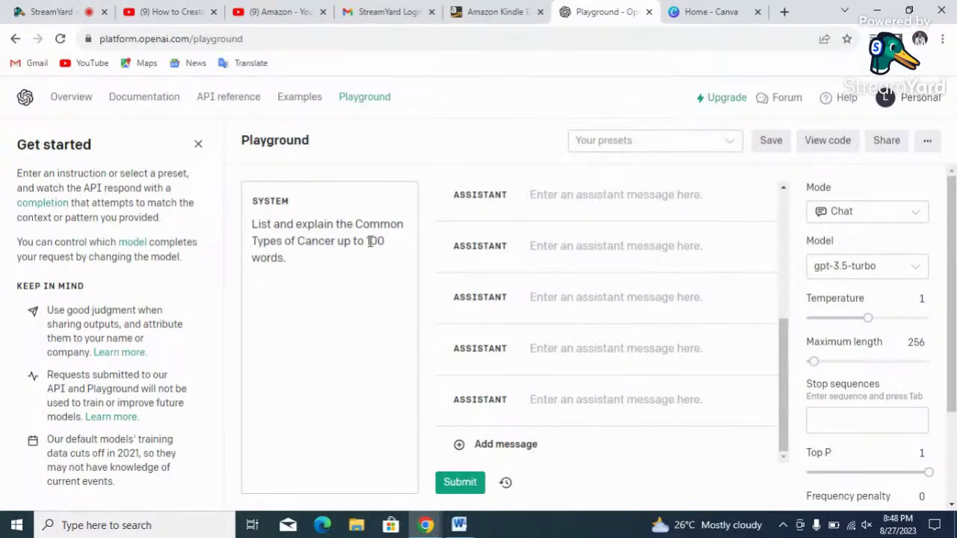
Step: Set the prompt's word limit to 200, submit it, and submit again to continue the list beyond "7. Pancreatic cancer"
{"action": "left_click", "coordinate": [369, 241]}
{"action": "key", "text": "BackSpace"}
{"action": "type", "text": "2"}
{"action": "left_click", "coordinate": [460, 482]}
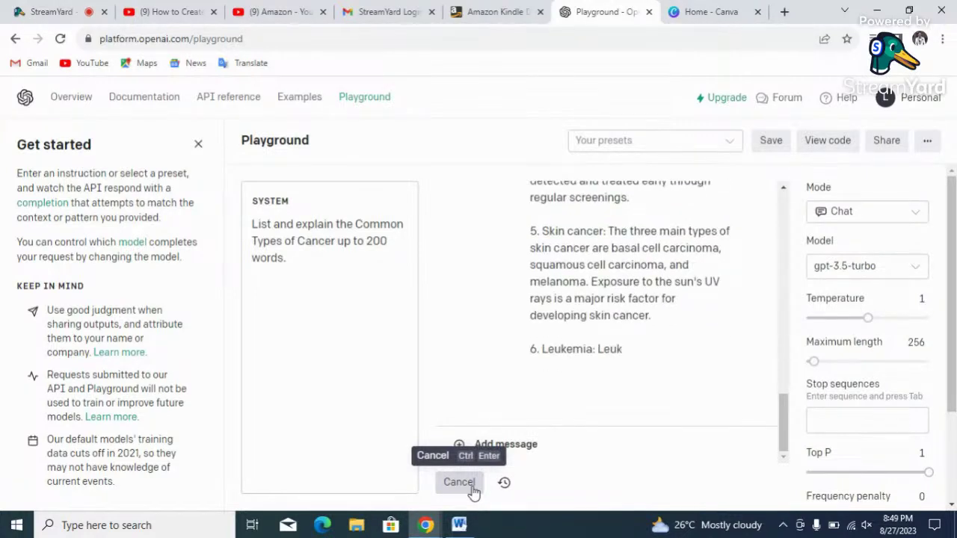
{"action": "left_click", "coordinate": [459, 482]}
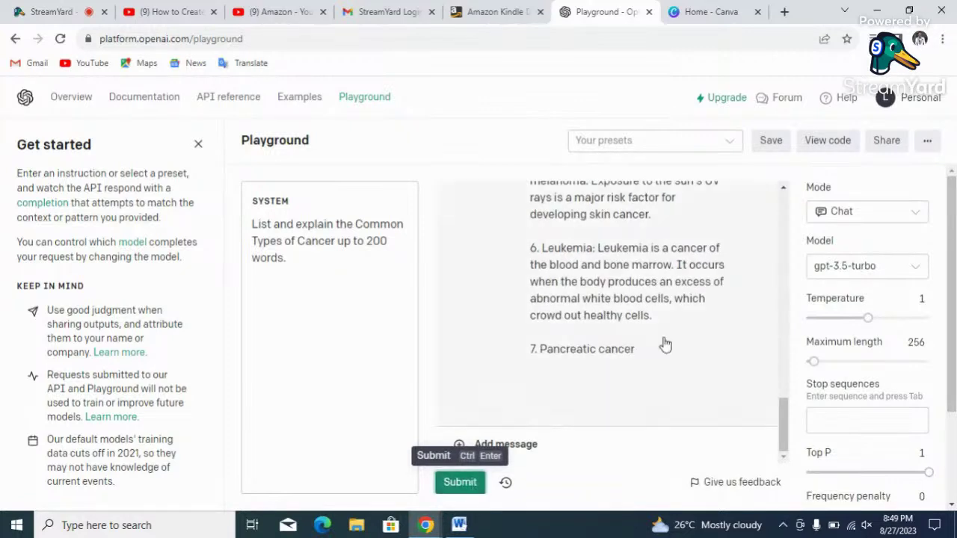
{"action": "left_click", "coordinate": [460, 483]}
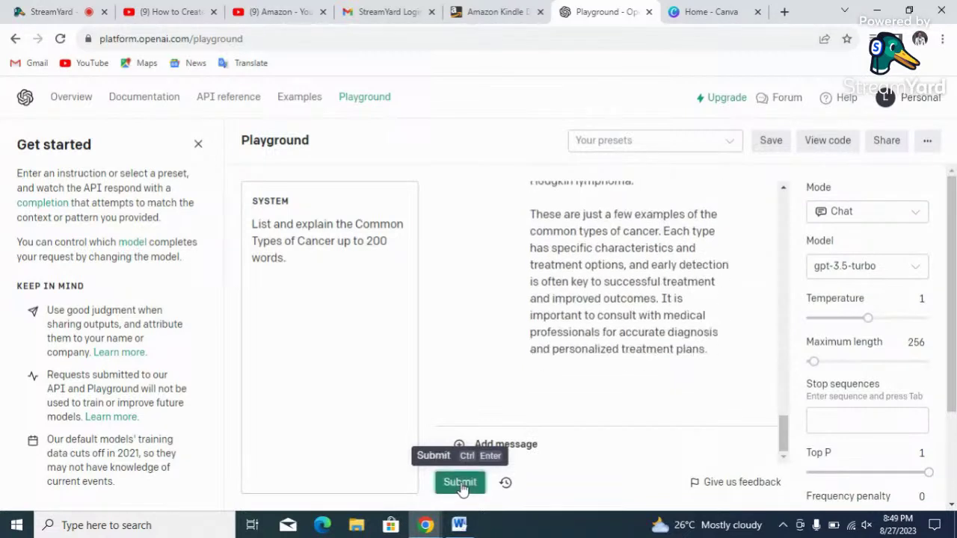
Step: Copy the whole first part of the generated list, ending at "7. Pancreatic cancer"
{"action": "left_click", "coordinate": [699, 294]}
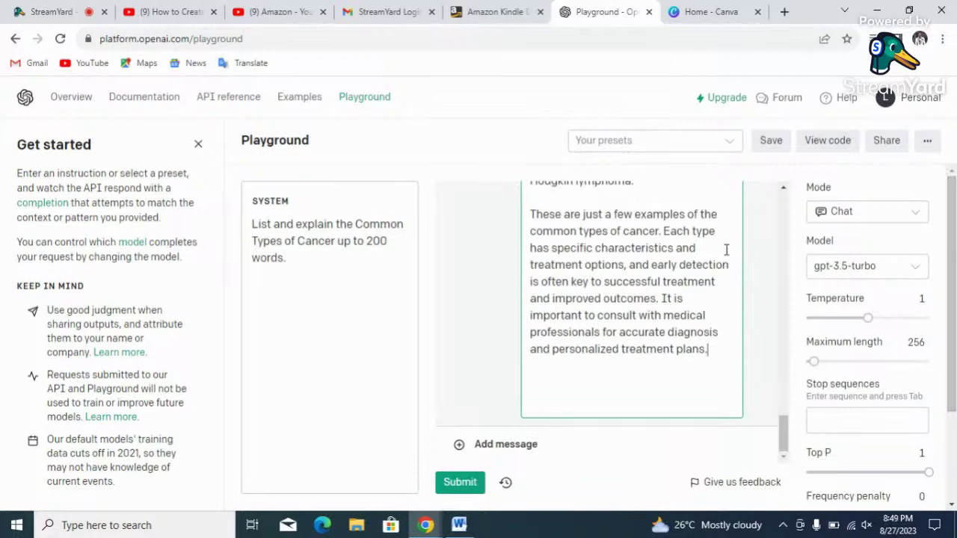
{"action": "scroll", "coordinate": [789, 244], "scroll_direction": "up", "scroll_amount": 1}
{"action": "scroll", "coordinate": [787, 244], "scroll_direction": "up", "scroll_amount": 10}
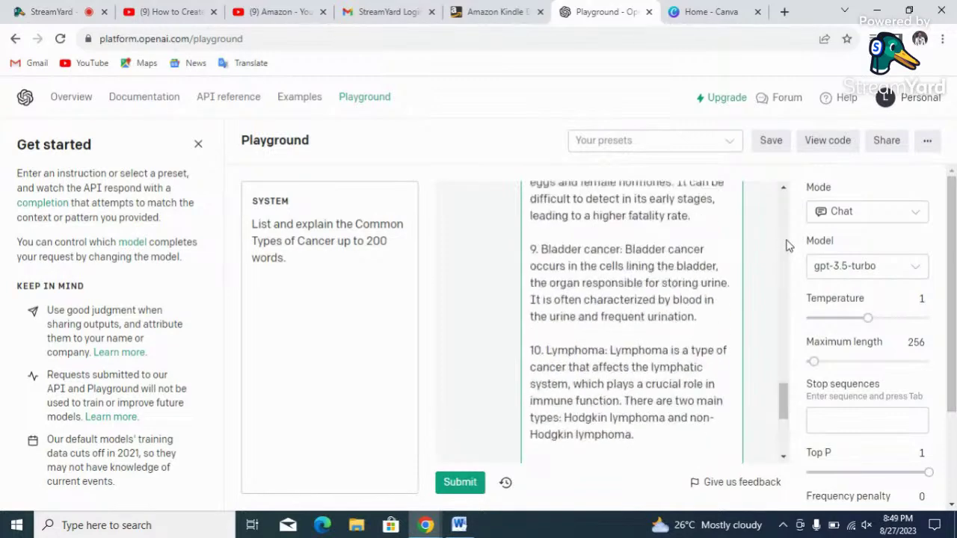
{"action": "left_click", "coordinate": [689, 258]}
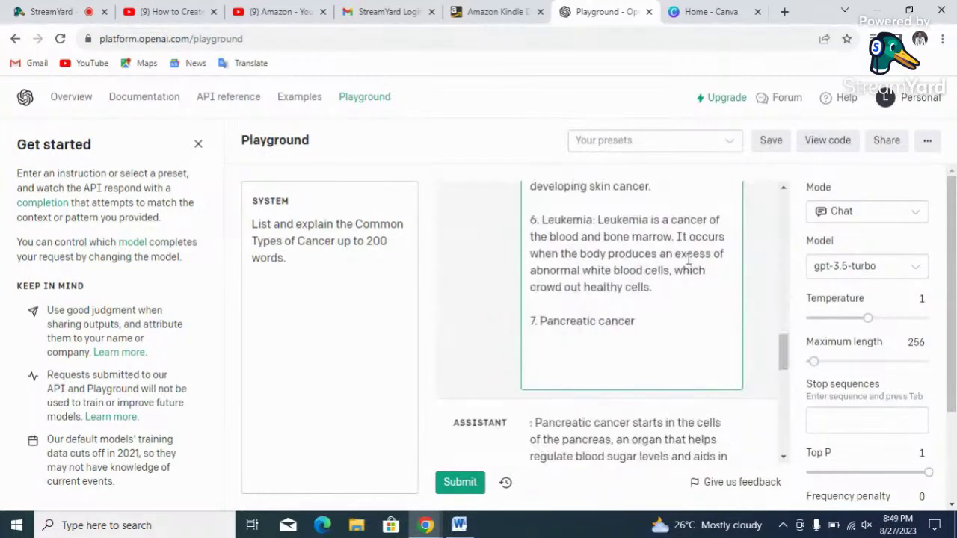
{"action": "key", "text": "ctrl+a"}
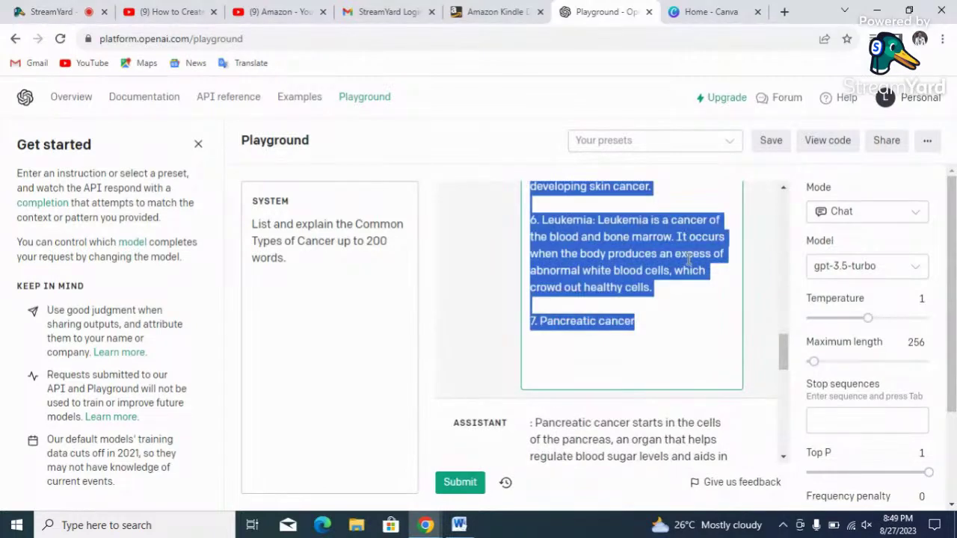
Step: Switch to Word and paste the copied list on new lines below the existing paragraph under "- Common Types of Cancer"
{"action": "left_click", "coordinate": [459, 526]}
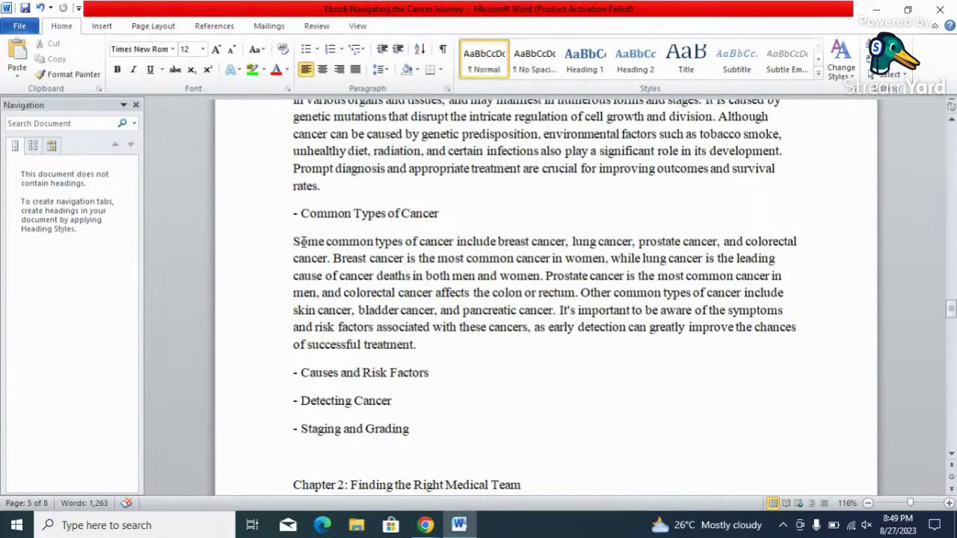
{"action": "left_click_drag", "start_coordinate": [294, 242], "coordinate": [470, 349]}
{"action": "left_click", "coordinate": [469, 349]}
{"action": "key", "text": "Return"}
{"action": "key", "text": "Return"}
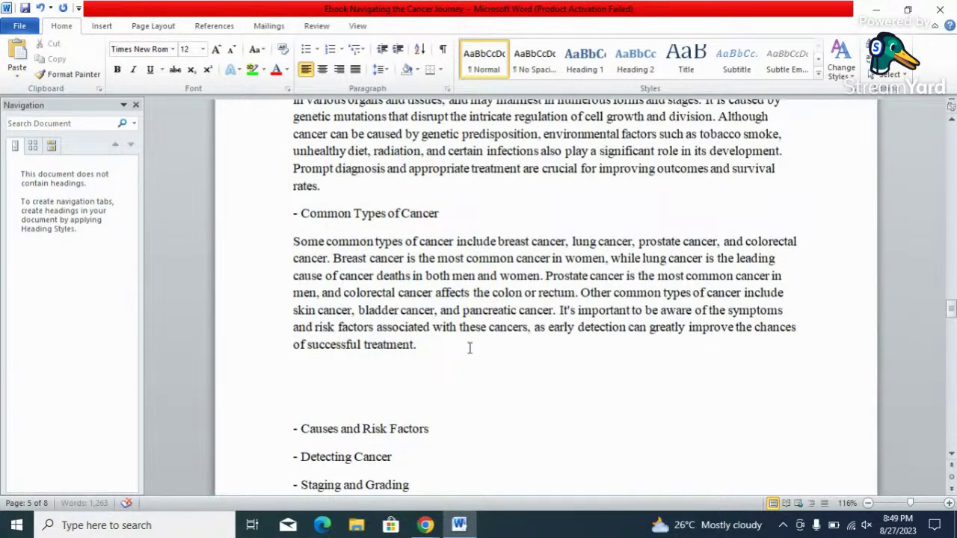
{"action": "key", "text": "ctrl+v"}
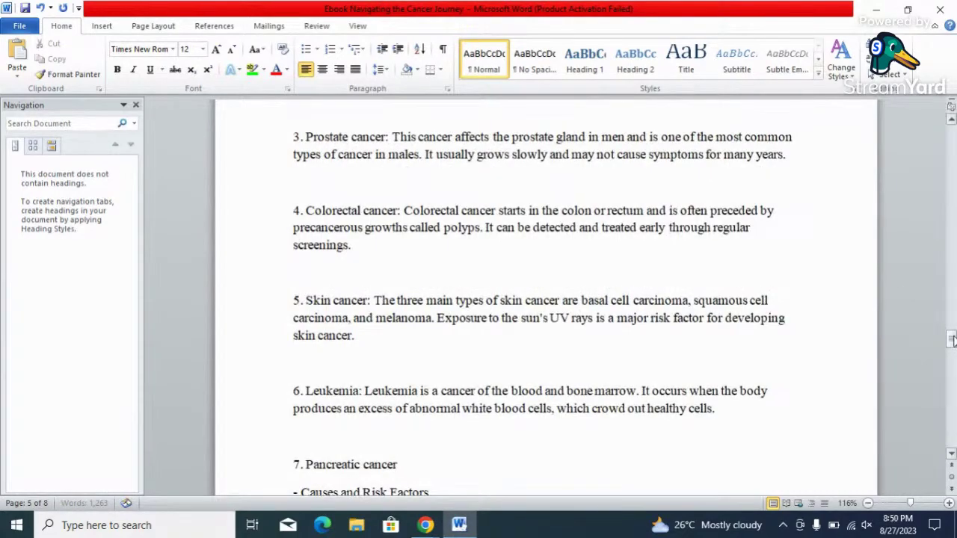
{"action": "mouse_move", "coordinate": [954, 326]}
{"action": "left_mouse_down"}
{"action": "mouse_move", "coordinate": [951, 300]}
{"action": "mouse_move", "coordinate": [952, 309]}
{"action": "left_mouse_up"}
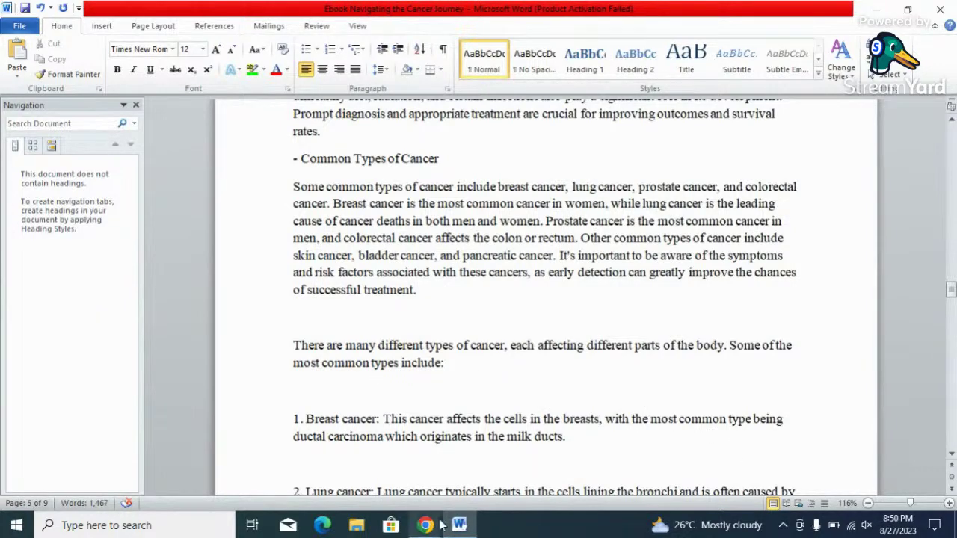
Step: Switch back to the Playground and copy the entire continuation response that starts with the pancreatic cancer explanation
{"action": "mouse_move", "coordinate": [424, 525]}
{"action": "left_click", "coordinate": [379, 476]}
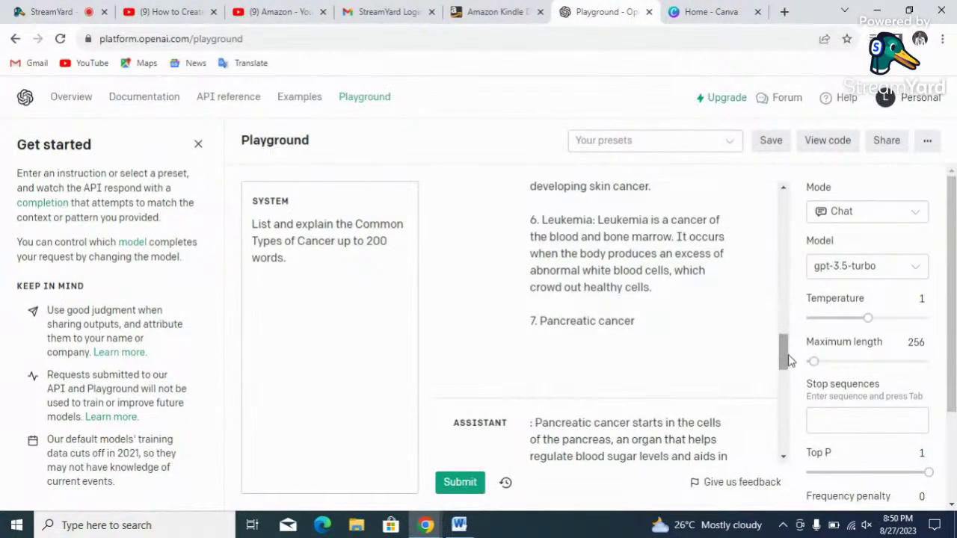
{"action": "scroll", "coordinate": [785, 366], "scroll_direction": "down", "scroll_amount": 5}
{"action": "left_click", "coordinate": [567, 349]}
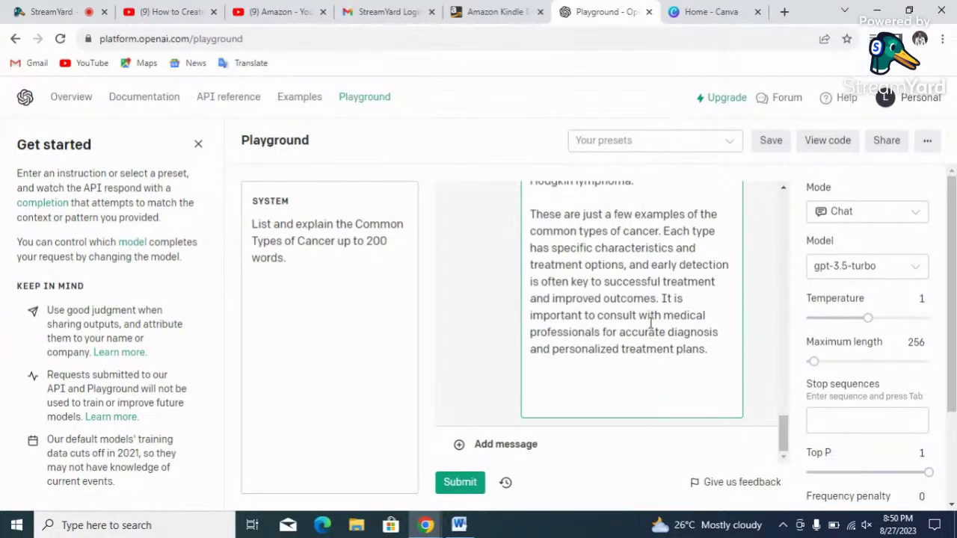
{"action": "key", "text": "ctrl+a"}
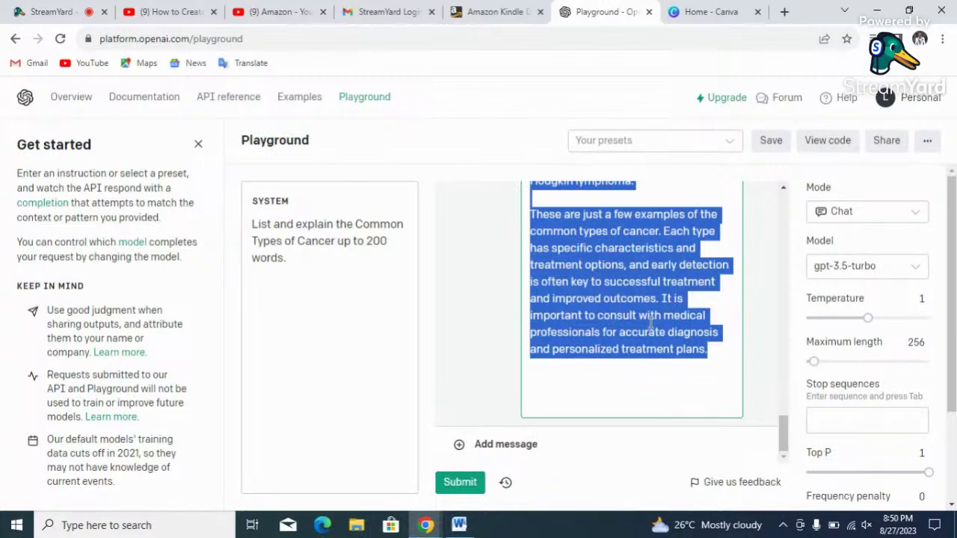
Step: Switch to Word and paste the continuation directly after "7. Pancreatic cancer"
{"action": "left_click", "coordinate": [468, 528]}
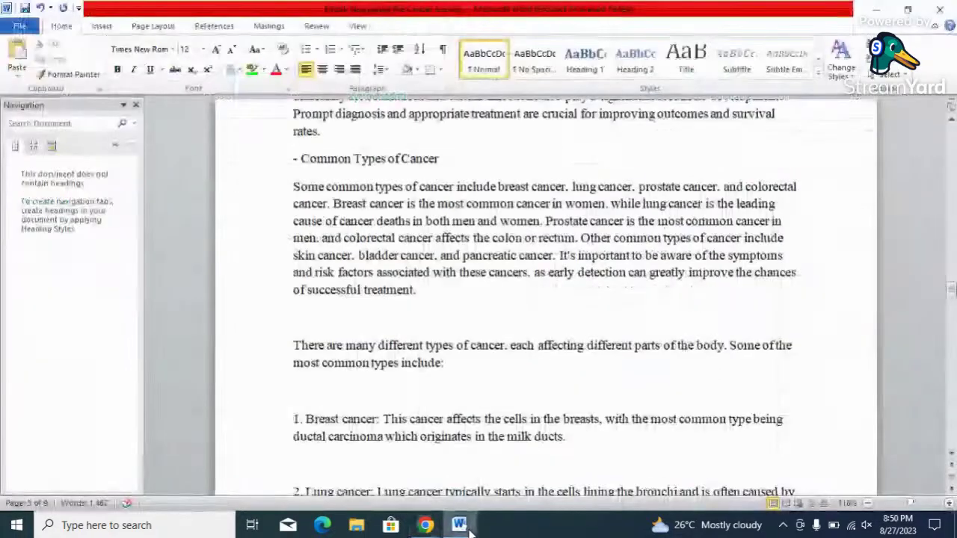
{"action": "left_click_drag", "start_coordinate": [952, 294], "coordinate": [951, 329]}
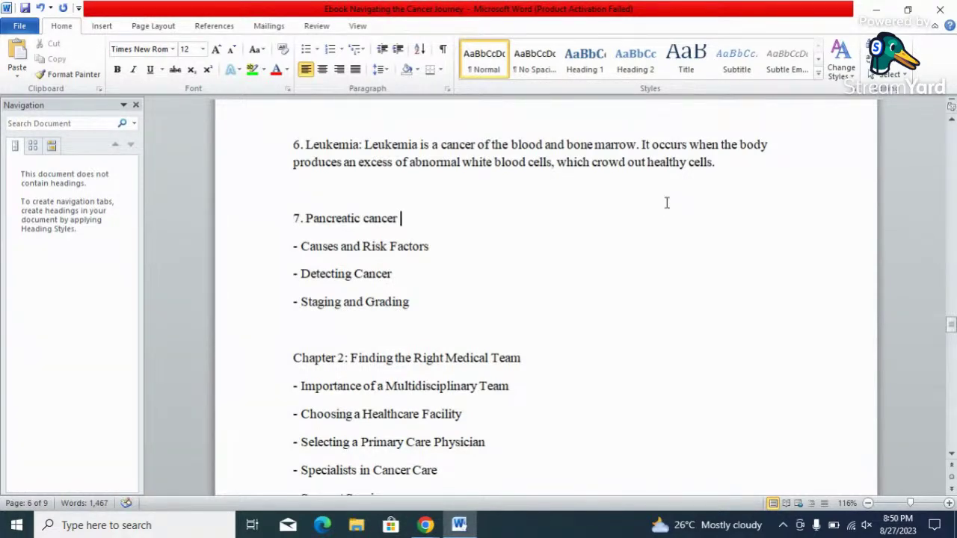
{"action": "key", "text": "ctrl+v"}
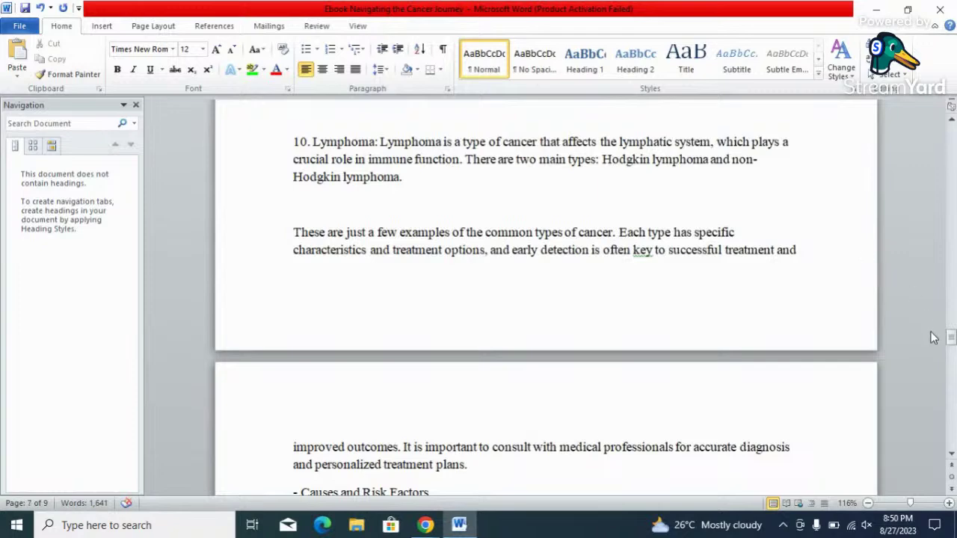
Step: Remove the extra space before the colon in the "7. Pancreatic cancer" entry
{"action": "left_click_drag", "start_coordinate": [952, 338], "coordinate": [951, 324]}
{"action": "left_click", "coordinate": [389, 266]}
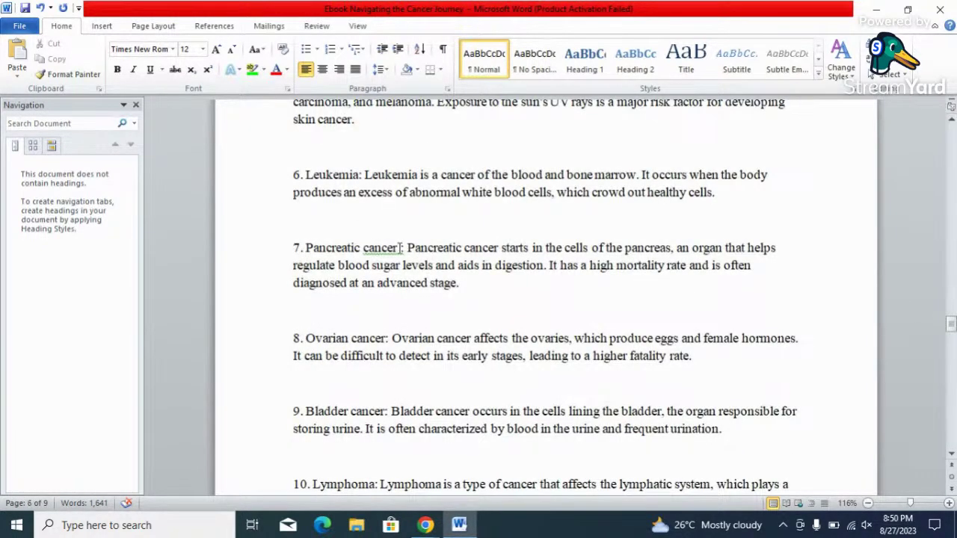
{"action": "left_click", "coordinate": [402, 249]}
{"action": "key", "text": "BackSpace"}
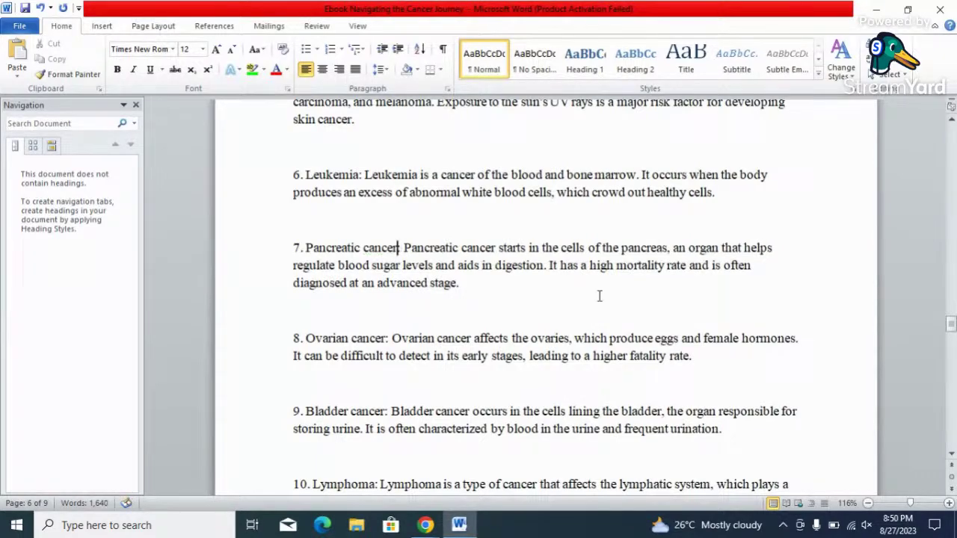
Step: Go back to the Introduction and highlight the opening lines of its text for review
{"action": "left_click_drag", "start_coordinate": [953, 324], "coordinate": [951, 244]}
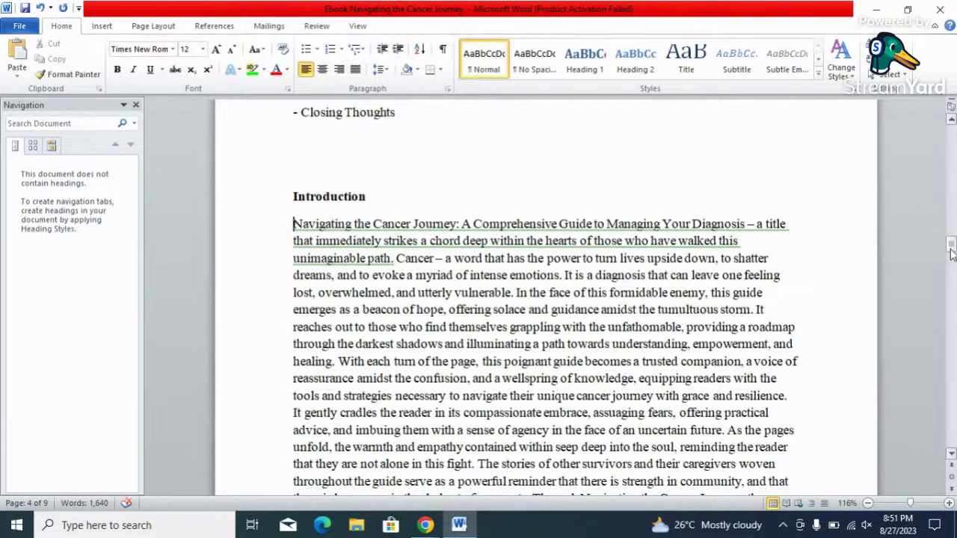
{"action": "left_click_drag", "start_coordinate": [951, 247], "coordinate": [952, 255]}
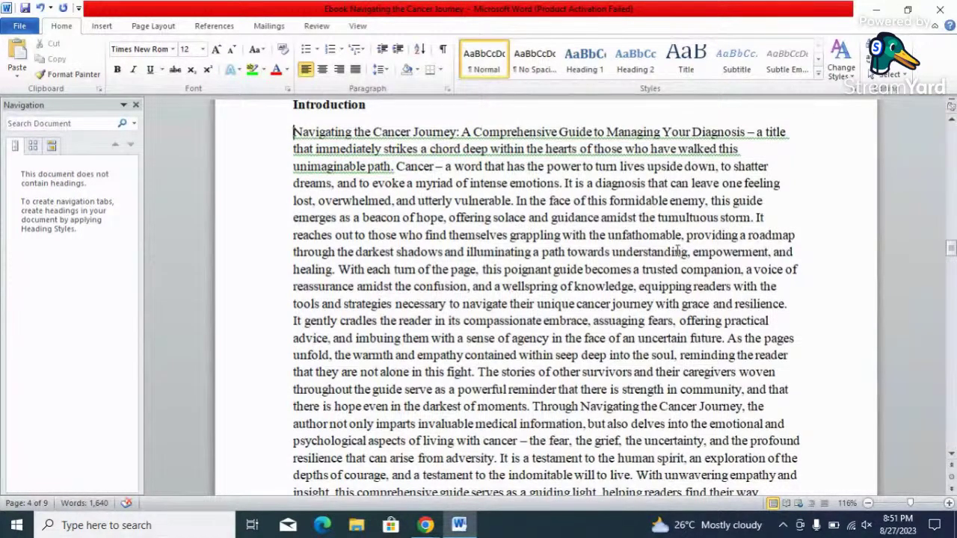
{"action": "left_click_drag", "start_coordinate": [293, 131], "coordinate": [795, 304]}
{"action": "left_click", "coordinate": [603, 389]}
Step: Switch to Chrome and open duplichecker.com in a new tab
{"action": "mouse_move", "coordinate": [425, 525]}
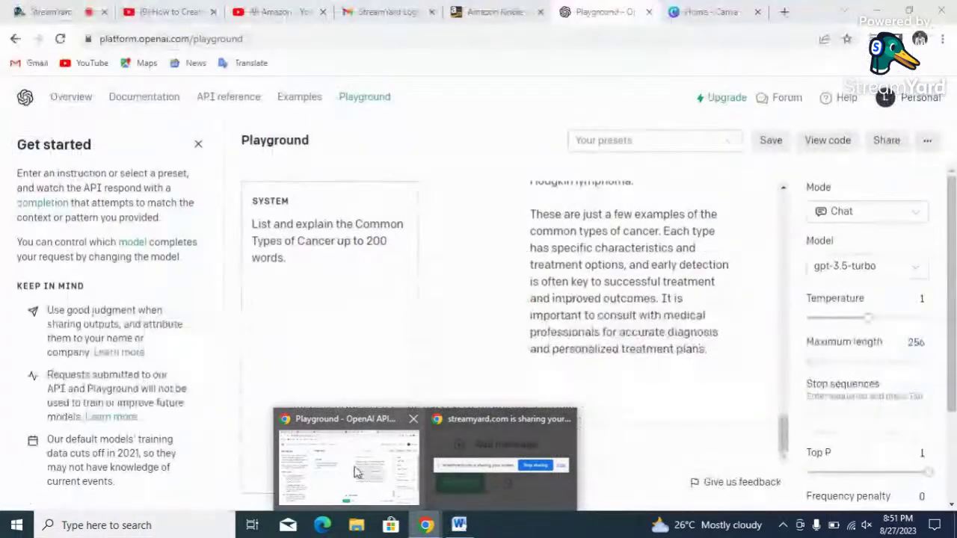
{"action": "left_click", "coordinate": [357, 471]}
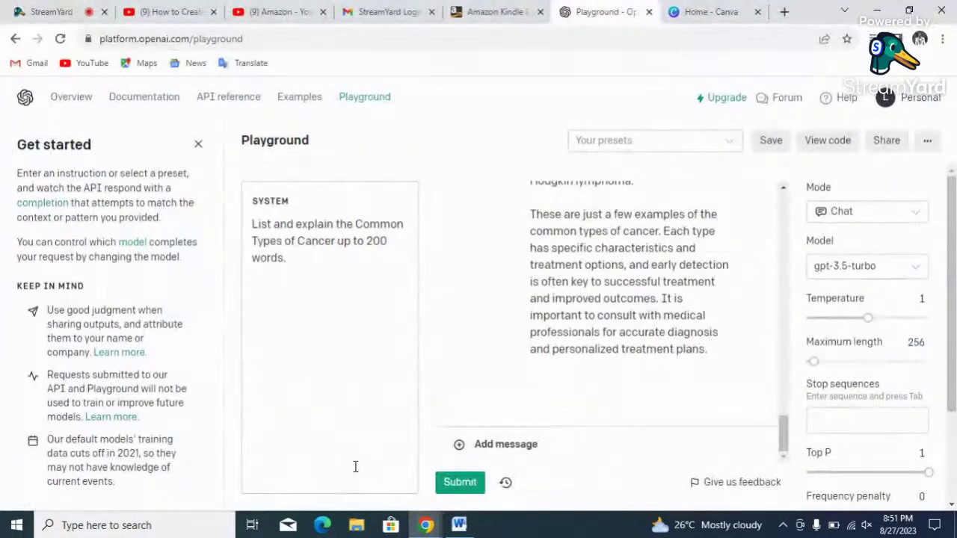
{"action": "left_click", "coordinate": [783, 13]}
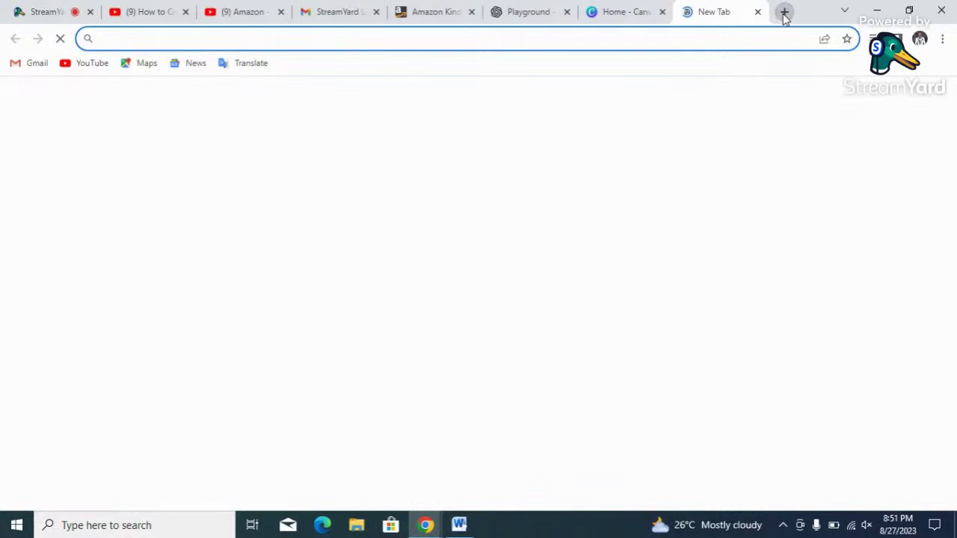
{"action": "type", "text": "dupli"}
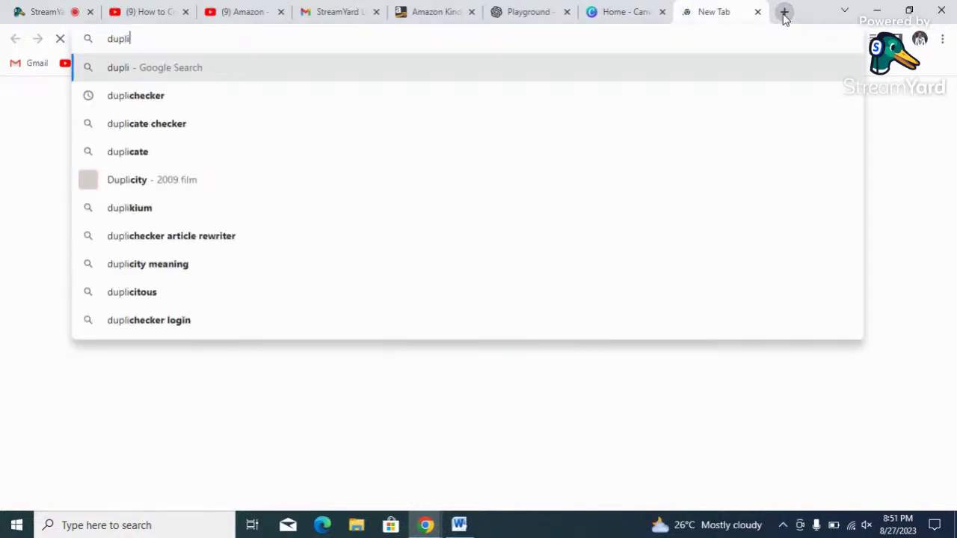
{"action": "type", "text": "check"}
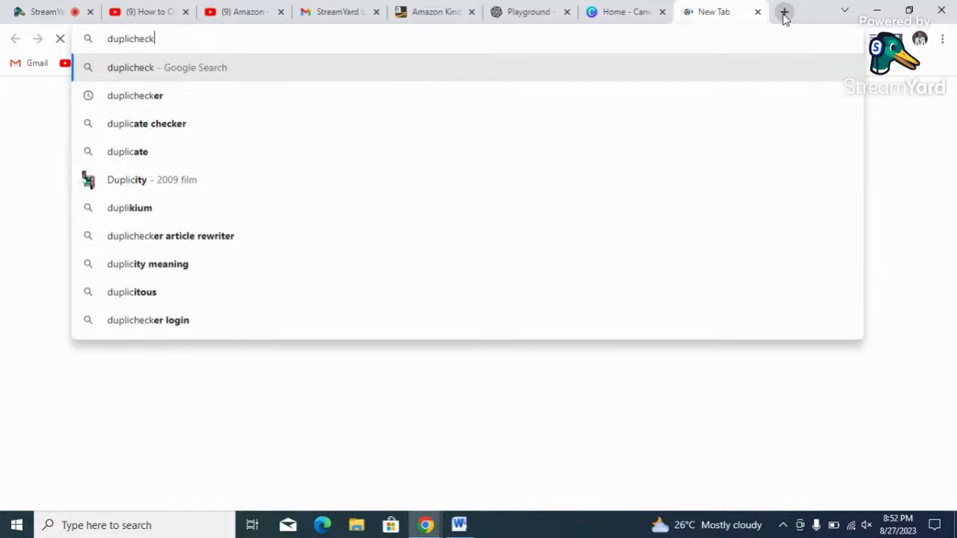
{"action": "type", "text": "re"}
{"action": "key", "text": "BackSpace"}
{"action": "key", "text": "BackSpace"}
{"action": "type", "text": "e"}
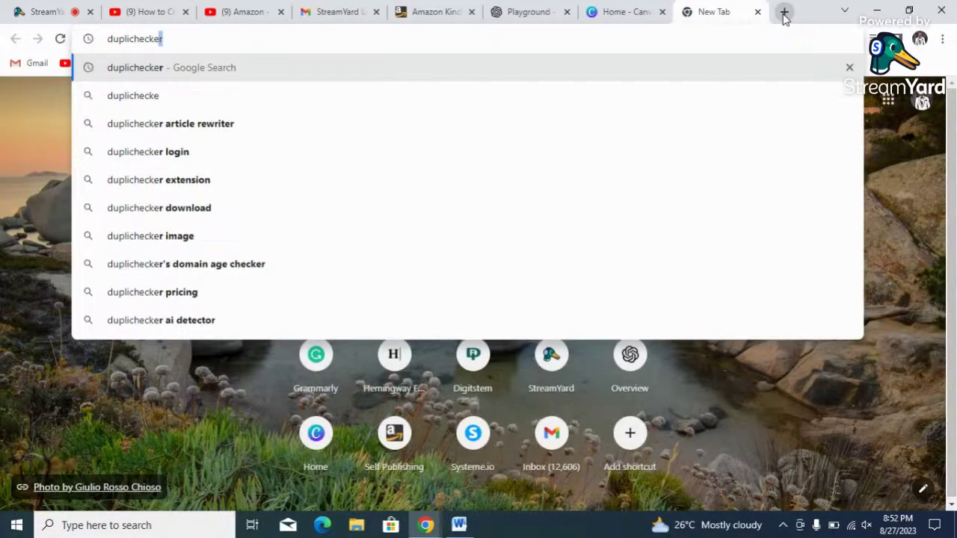
{"action": "type", "text": "r.com"}
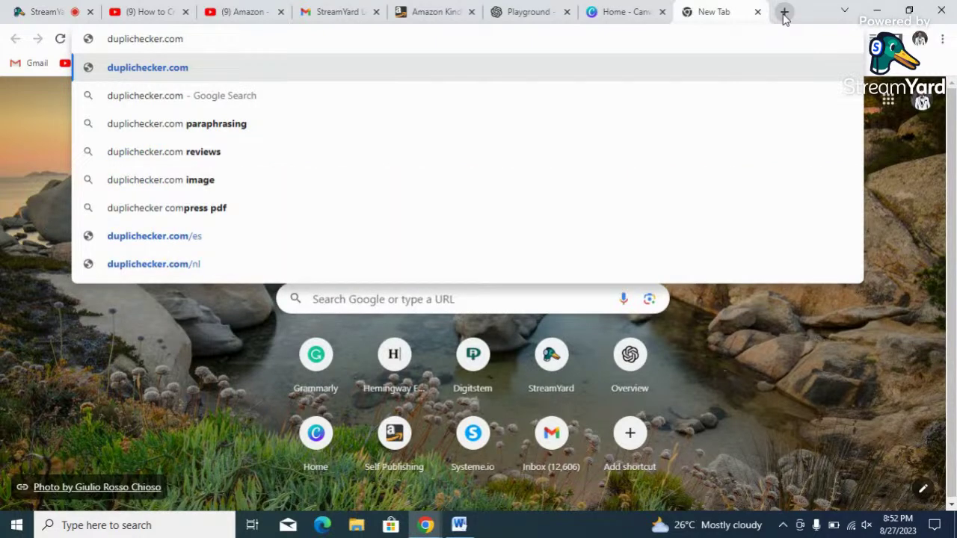
{"action": "key", "text": "Return"}
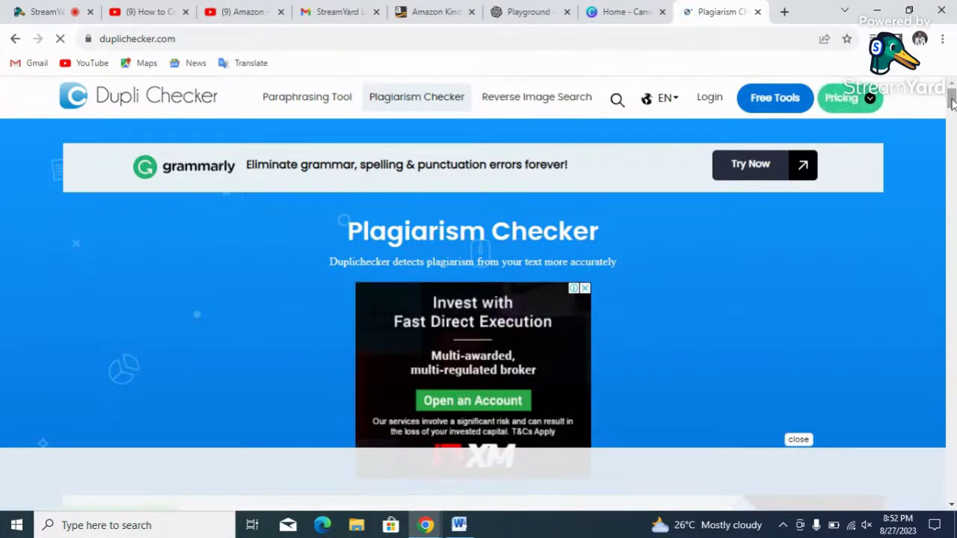
Step: Look over the Plagiarism Checker page, examining the text entry area, file upload options, word limit and URL fields
{"action": "scroll", "coordinate": [952, 103], "scroll_direction": "down", "scroll_amount": 3}
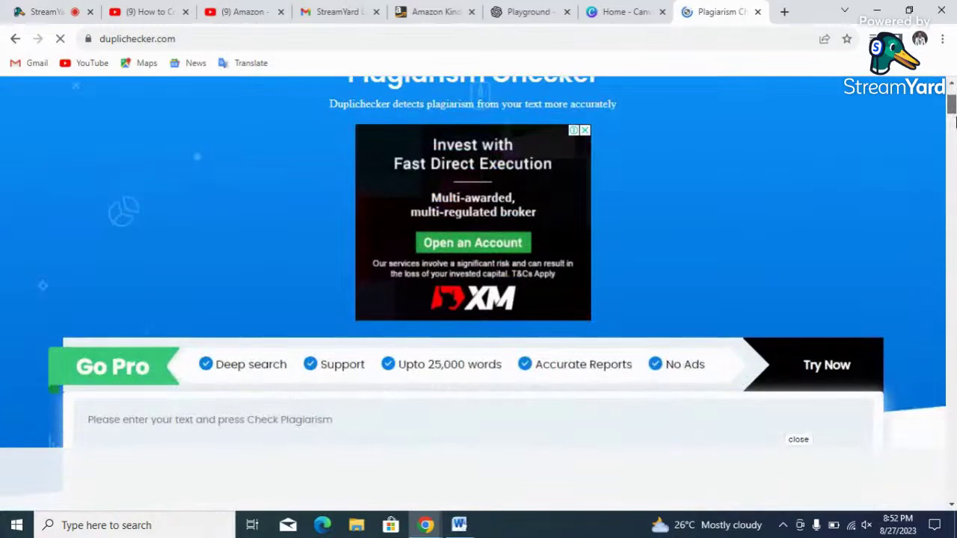
{"action": "scroll", "coordinate": [479, 284], "scroll_direction": "down", "scroll_amount": 1}
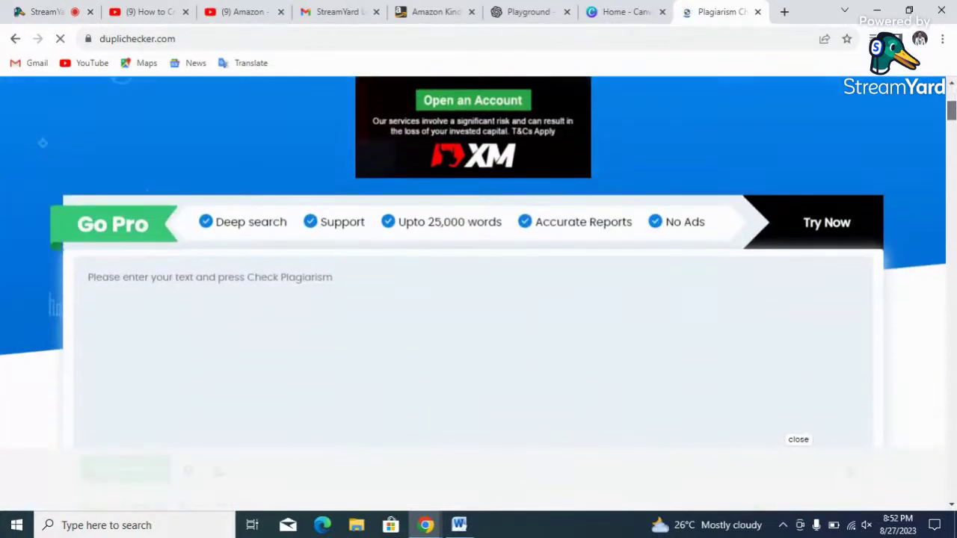
{"action": "scroll", "coordinate": [479, 284], "scroll_direction": "down", "scroll_amount": 2}
{"action": "scroll", "coordinate": [479, 285], "scroll_direction": "down", "scroll_amount": 2}
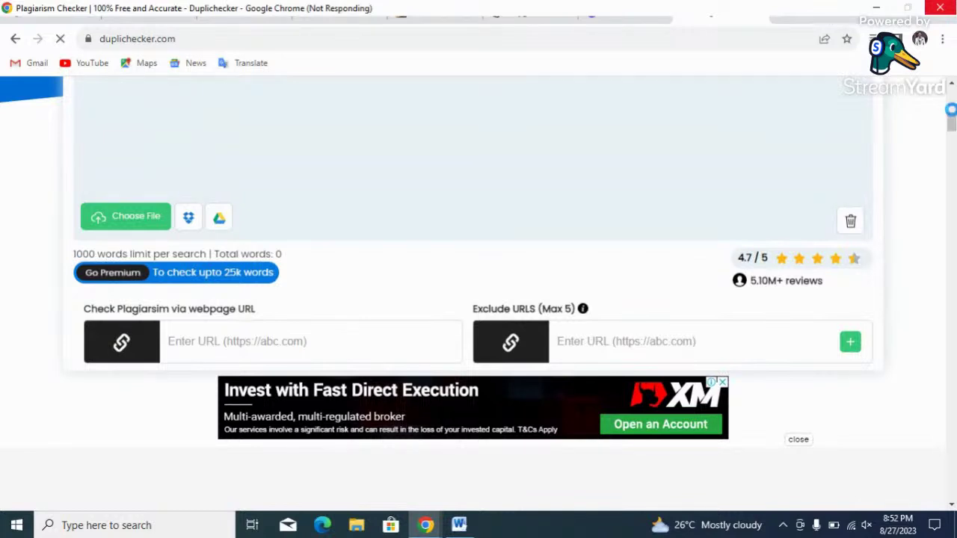
{"action": "scroll", "coordinate": [950, 110], "scroll_direction": "up", "scroll_amount": 5}
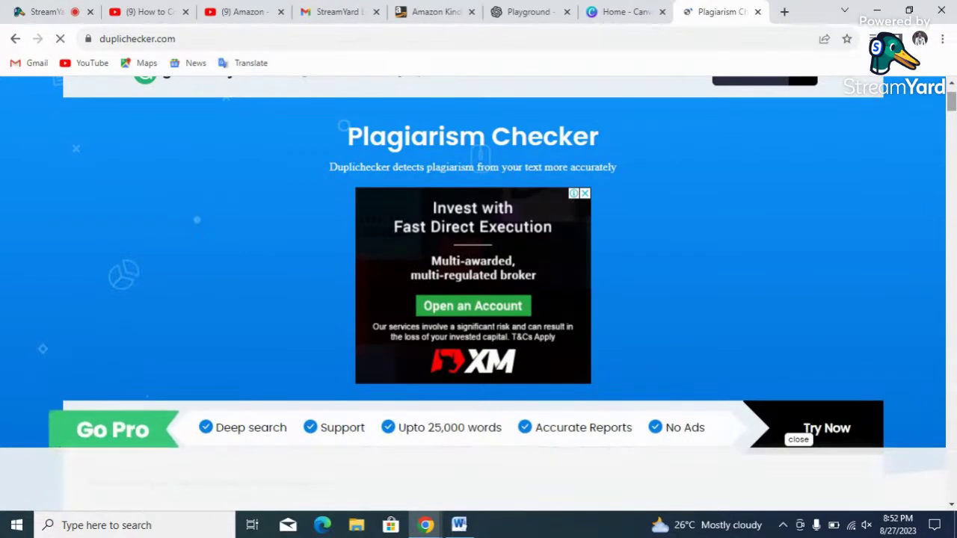
{"action": "scroll", "coordinate": [478, 294], "scroll_direction": "down", "scroll_amount": 5}
{"action": "scroll", "coordinate": [479, 294], "scroll_direction": "up", "scroll_amount": 3}
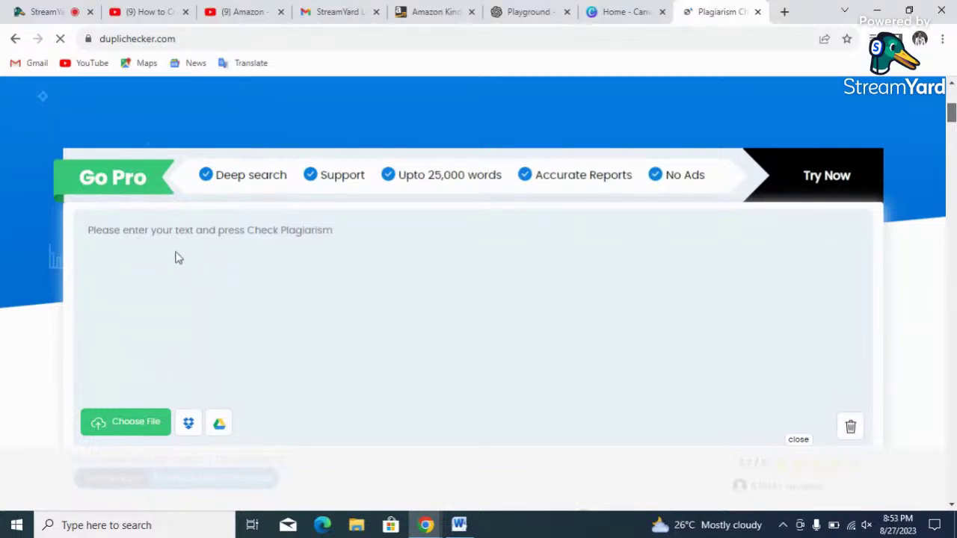
{"action": "scroll", "coordinate": [176, 257], "scroll_direction": "down", "scroll_amount": 2}
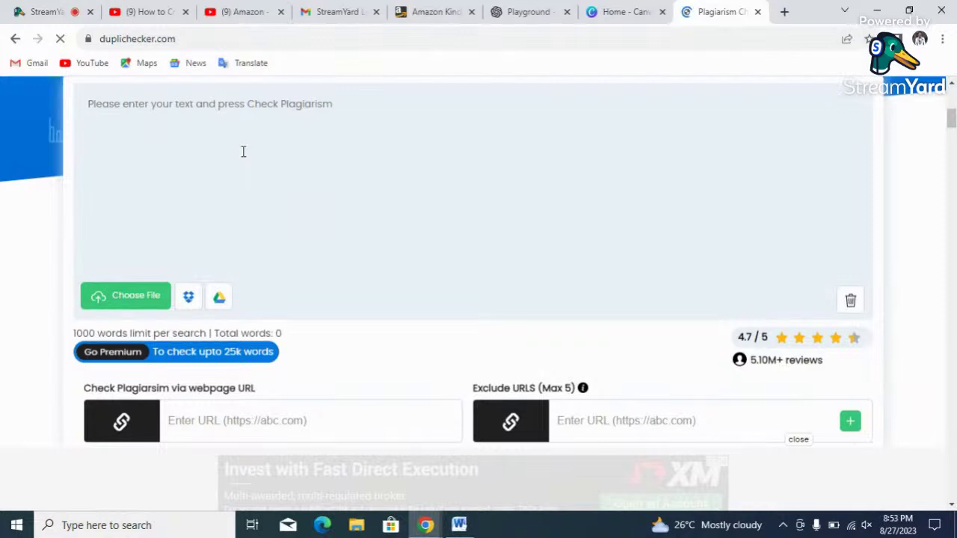
{"action": "left_click", "coordinate": [92, 118]}
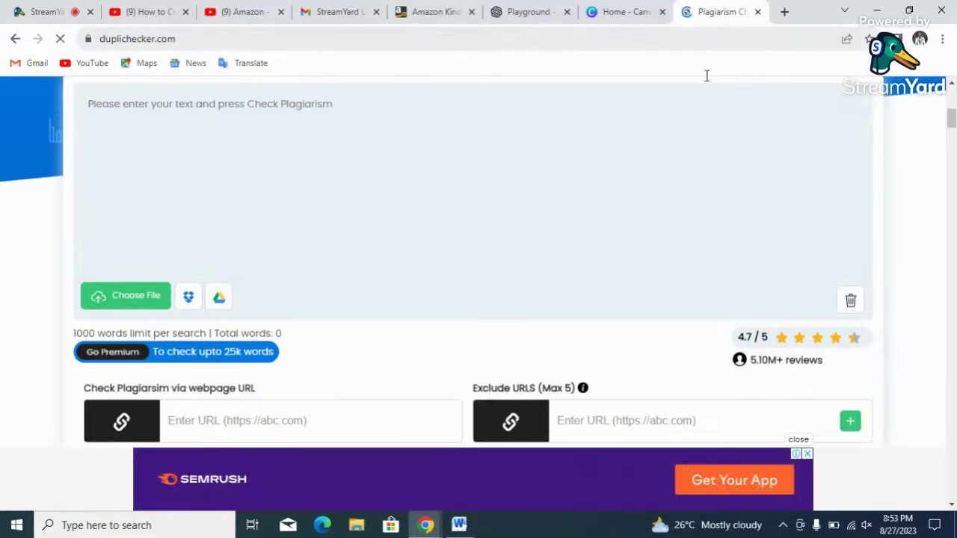
{"action": "left_click", "coordinate": [331, 153]}
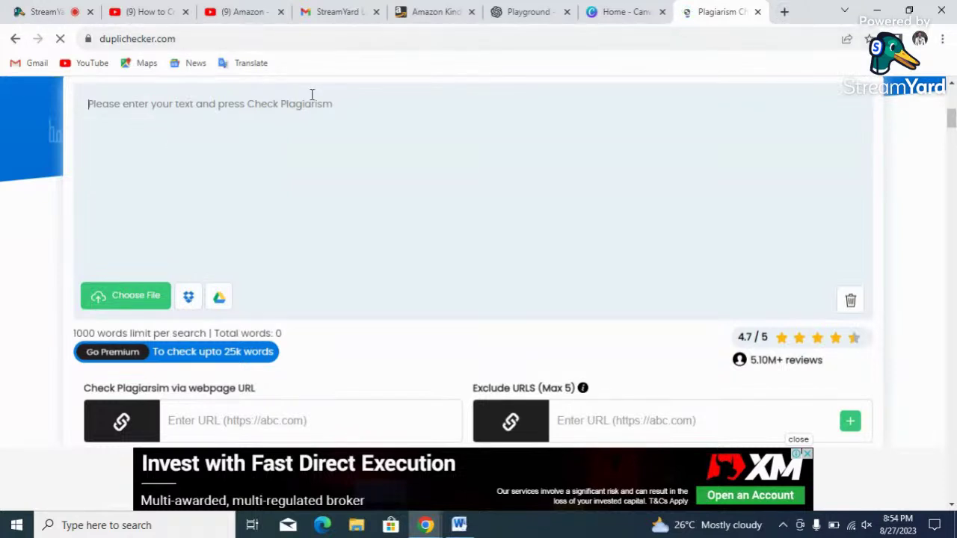
Step: Close the Duplichecker tab and reopen duplichecker.com in a fresh tab at its text entry area
{"action": "left_click", "coordinate": [758, 12]}
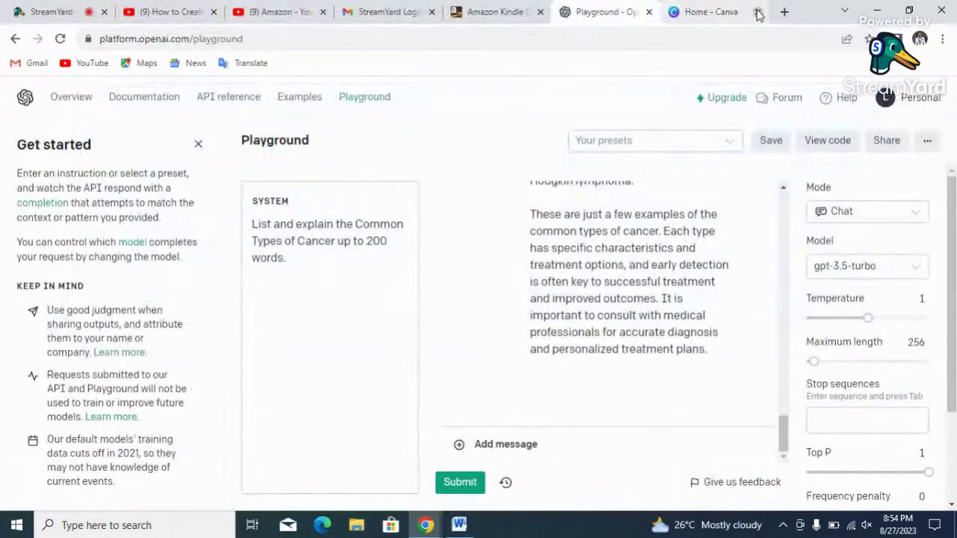
{"action": "left_click", "coordinate": [785, 12]}
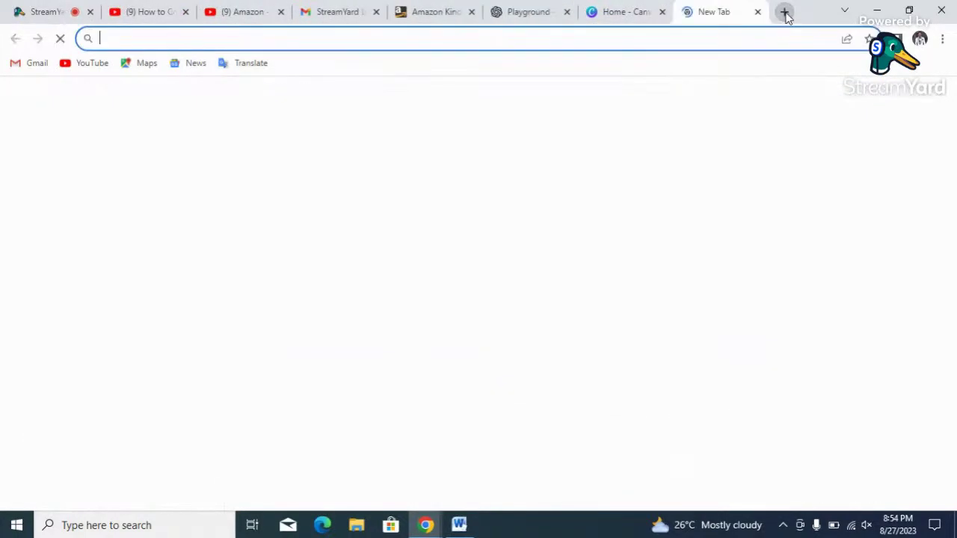
{"action": "type", "text": "duplich"}
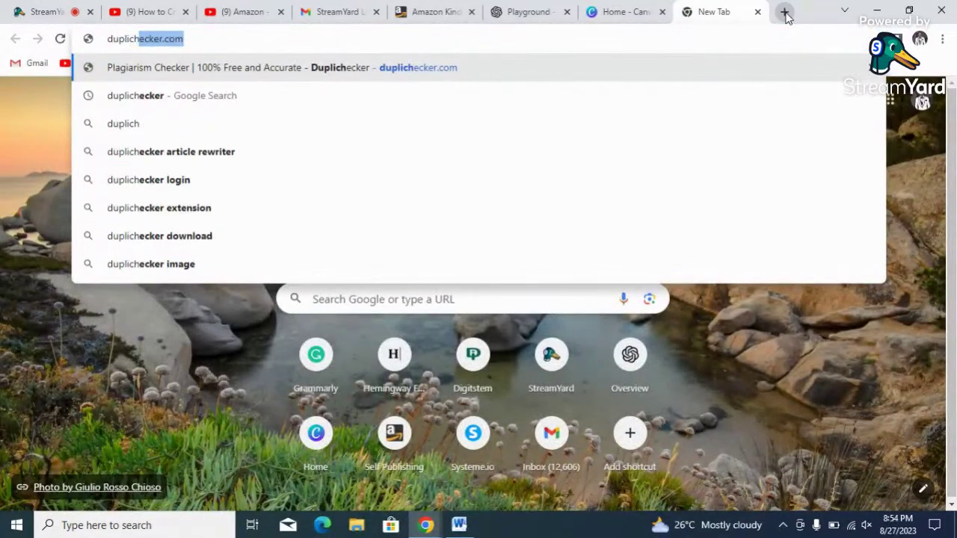
{"action": "key", "text": "Return"}
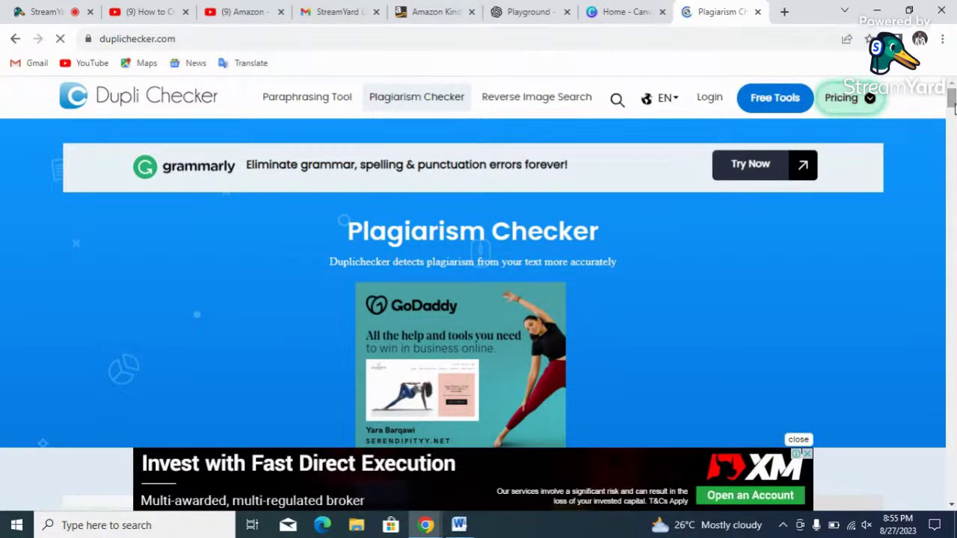
{"action": "left_click_drag", "start_coordinate": [952, 109], "coordinate": [953, 127]}
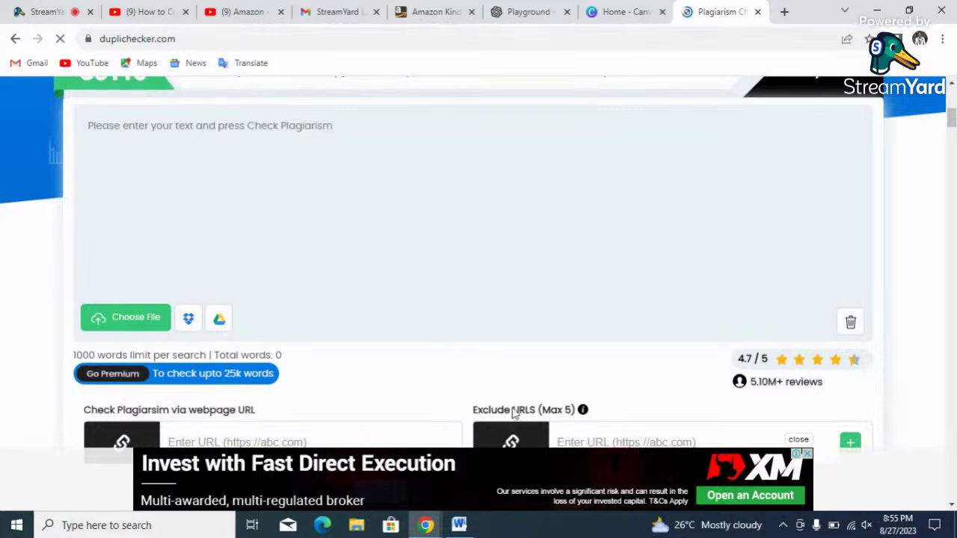
Step: Switch to Word and copy the Introduction text from its beginning through "with grace and resilience."
{"action": "left_click", "coordinate": [460, 526]}
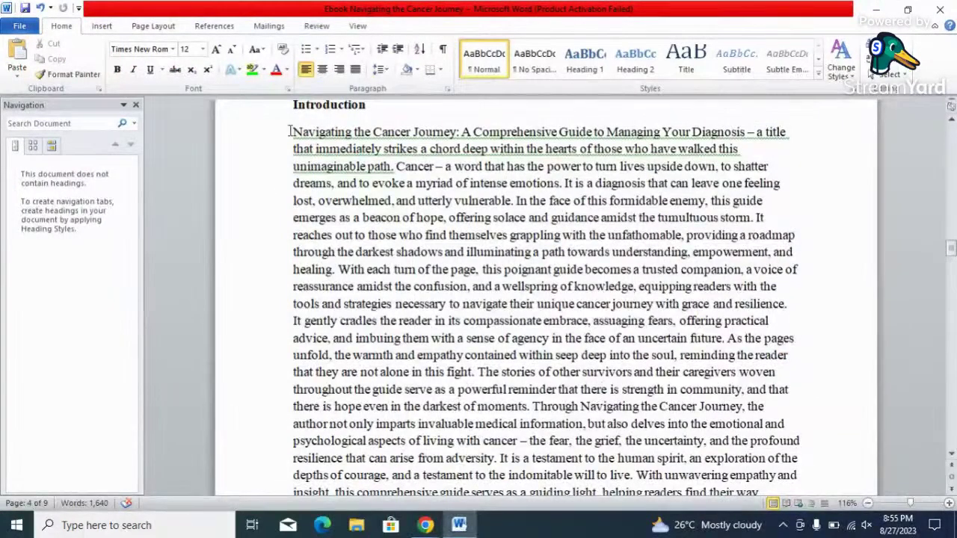
{"action": "left_click_drag", "start_coordinate": [295, 132], "coordinate": [795, 298]}
{"action": "key", "text": "ctrl+c"}
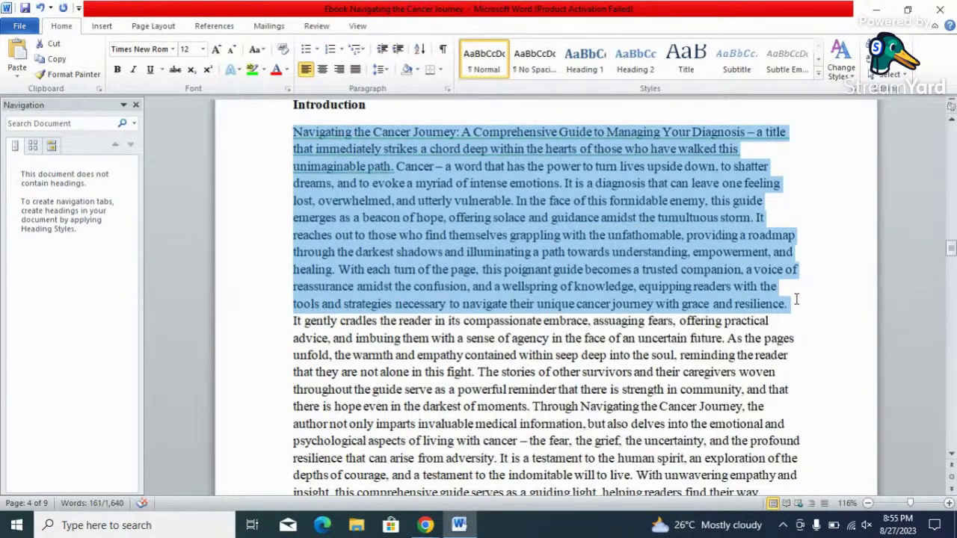
{"action": "left_click", "coordinate": [797, 299]}
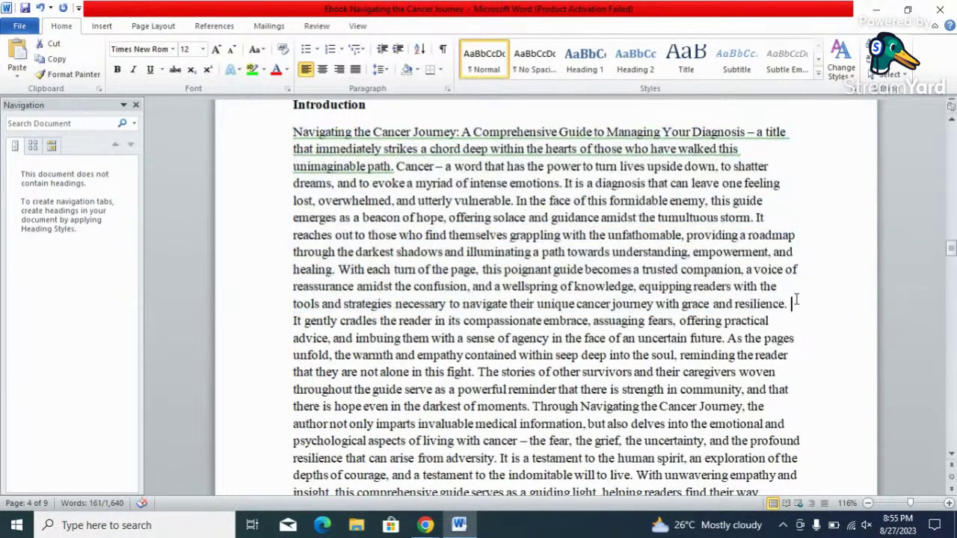
Step: Switch back to Chrome and paste the copied Introduction passage into Duplichecker's plagiarism text box
{"action": "left_click", "coordinate": [425, 526]}
{"action": "left_click", "coordinate": [356, 475]}
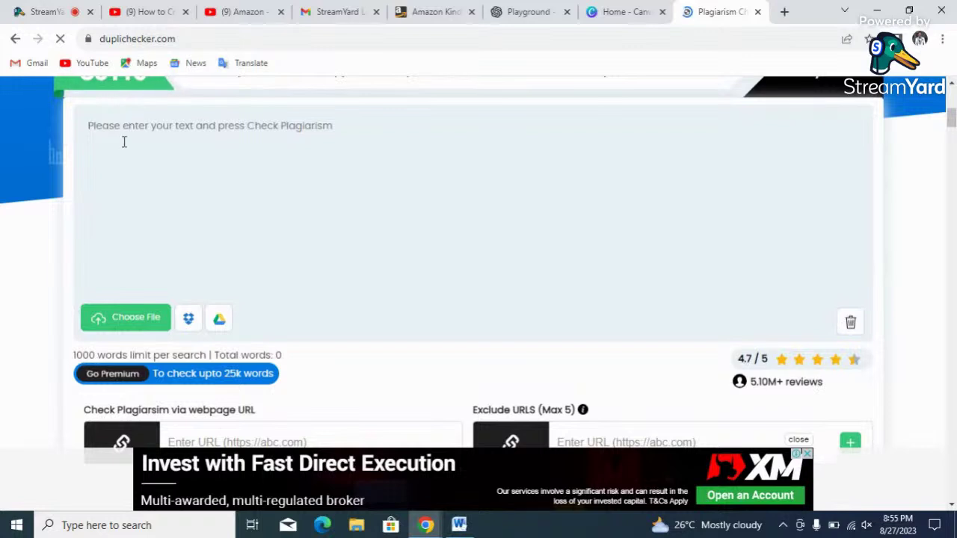
{"action": "type", "text": "g"}
{"action": "key", "text": "BackSpace"}
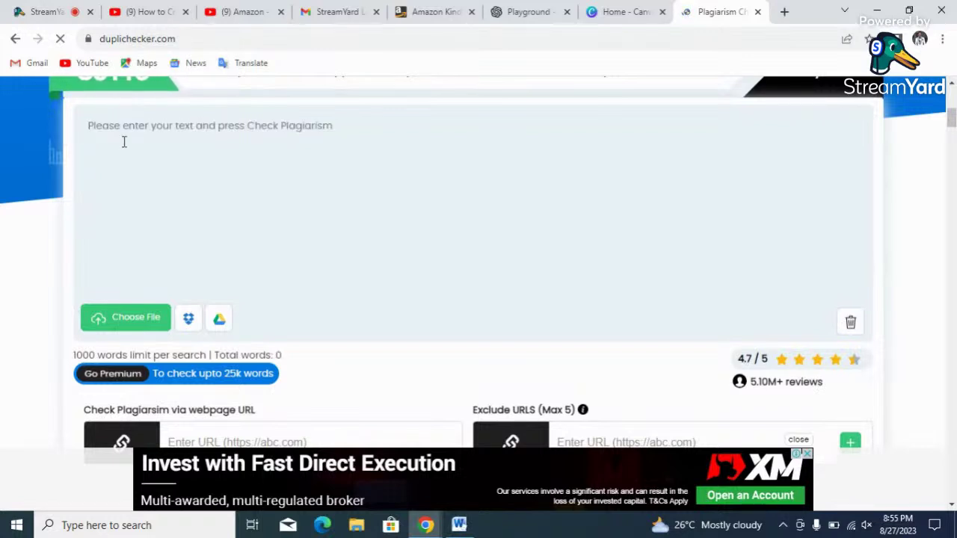
{"action": "key", "text": "ctrl+v"}
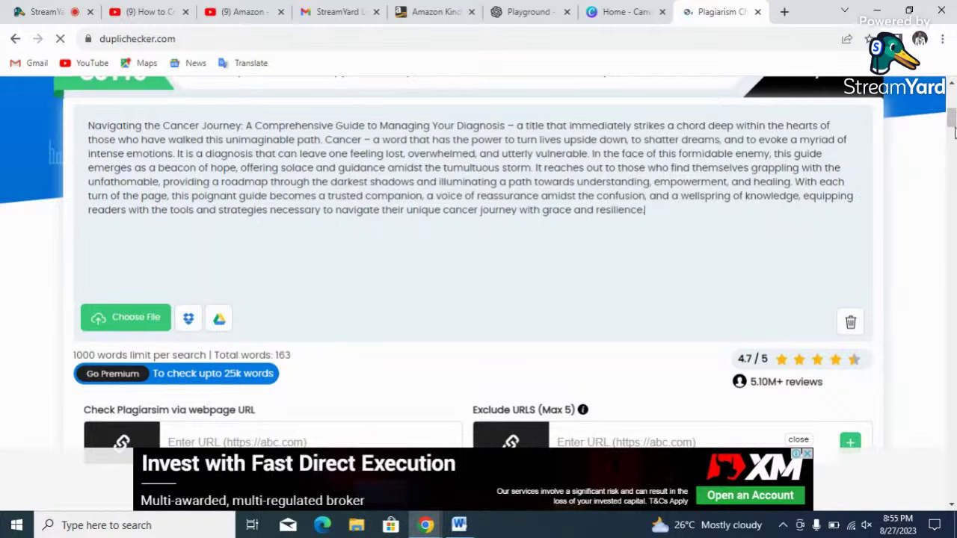
Step: Complete the "I'm not a robot" verification and run the plagiarism check on the pasted passage, going to its Results section
{"action": "scroll", "coordinate": [952, 127], "scroll_direction": "down", "scroll_amount": 1}
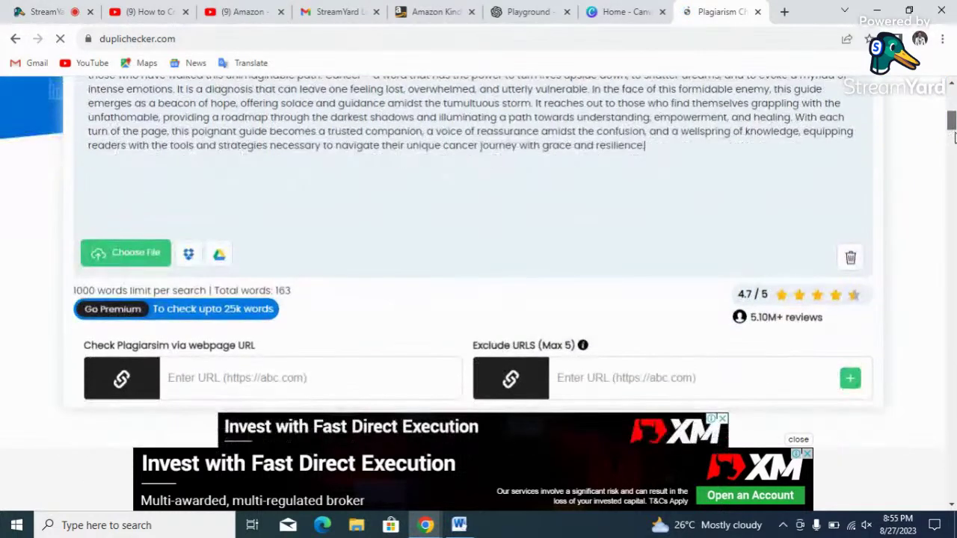
{"action": "scroll", "coordinate": [952, 146], "scroll_direction": "down", "scroll_amount": 6}
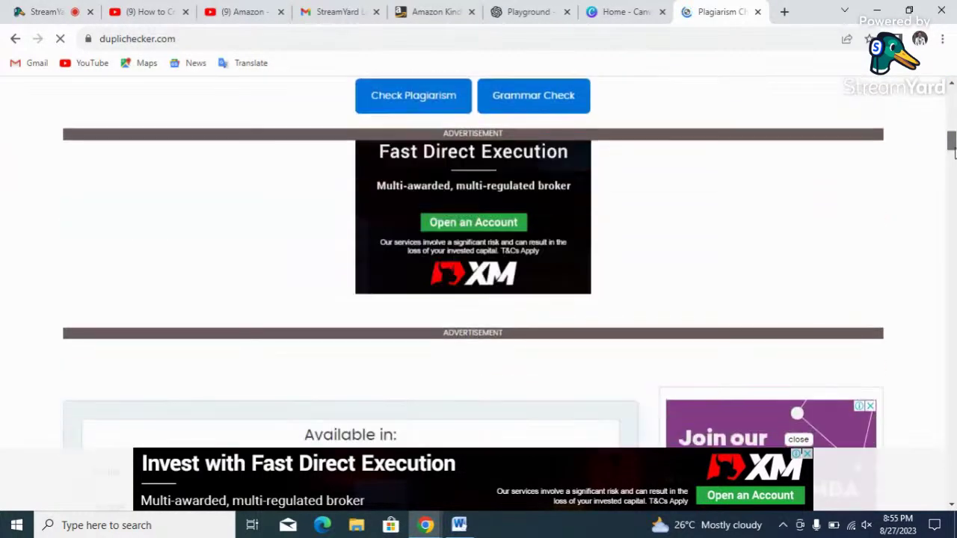
{"action": "mouse_move", "coordinate": [952, 146]}
{"action": "left_mouse_down"}
{"action": "mouse_move", "coordinate": [952, 201]}
{"action": "mouse_move", "coordinate": [952, 129]}
{"action": "left_mouse_up"}
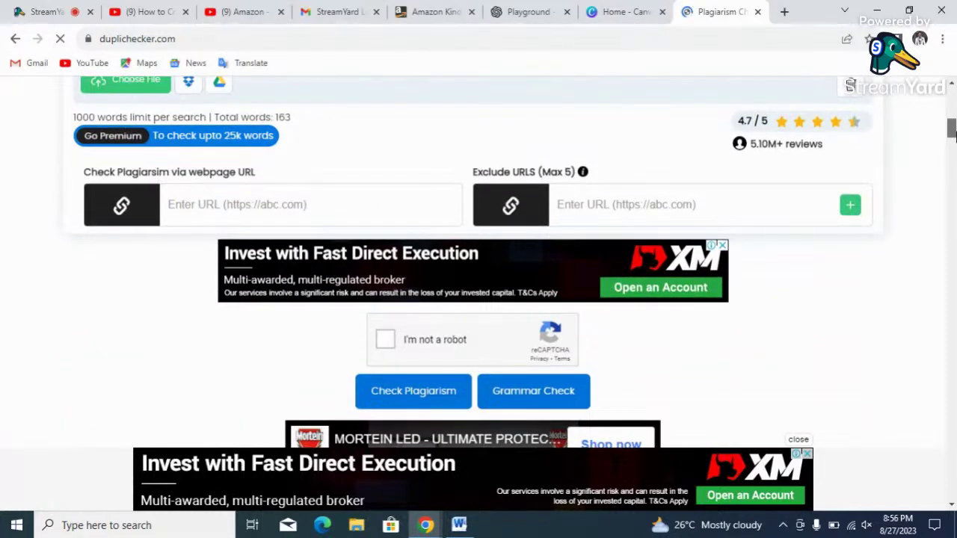
{"action": "left_click_drag", "start_coordinate": [952, 129], "coordinate": [952, 130]}
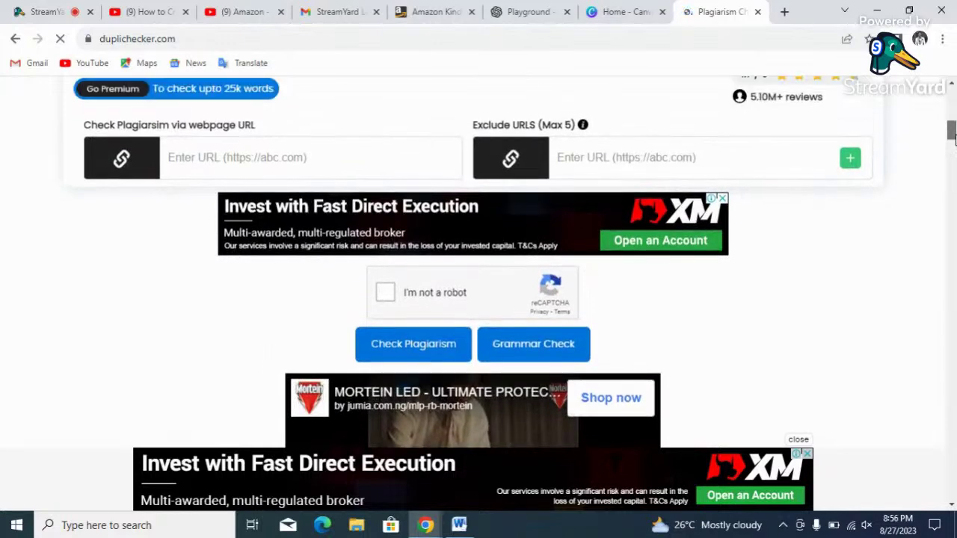
{"action": "left_click", "coordinate": [383, 296]}
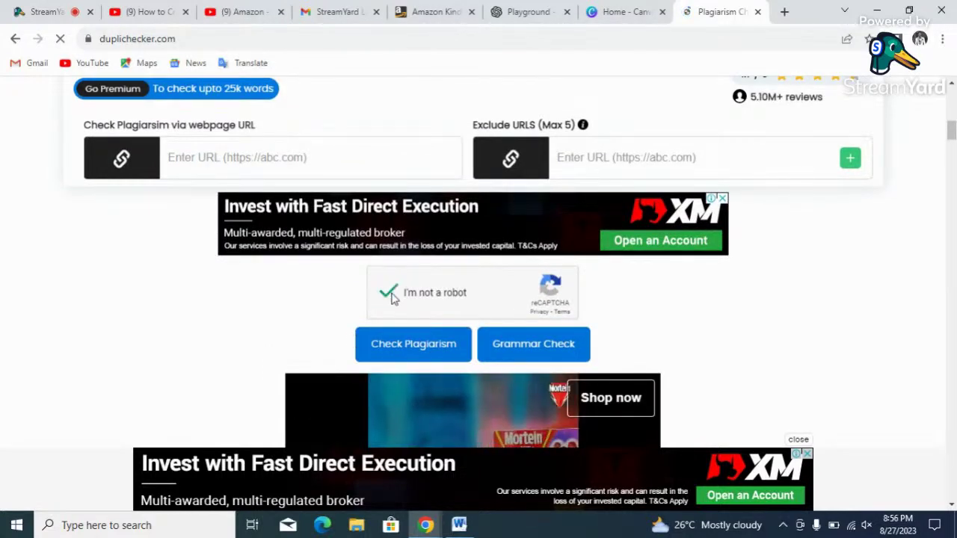
{"action": "left_click", "coordinate": [419, 353]}
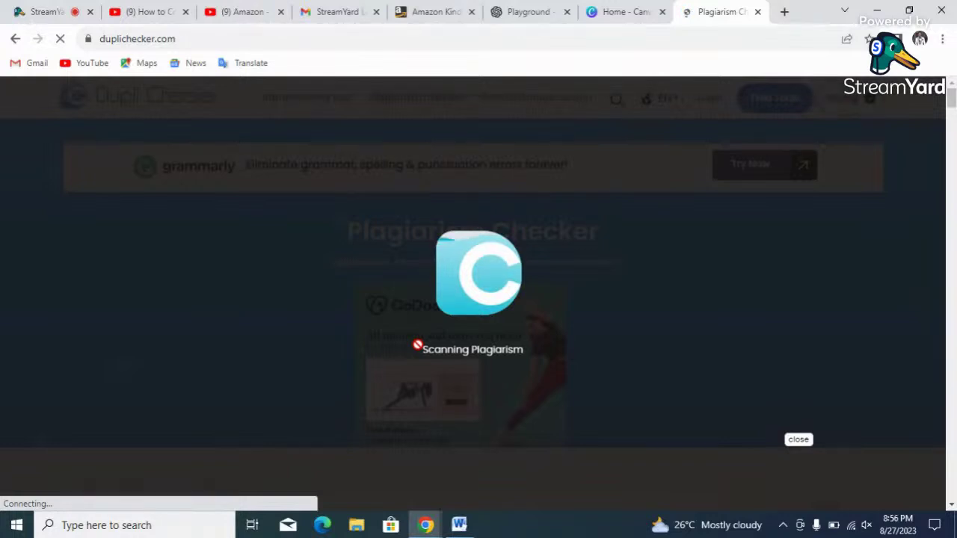
{"action": "scroll", "coordinate": [418, 345], "scroll_direction": "down", "scroll_amount": 3}
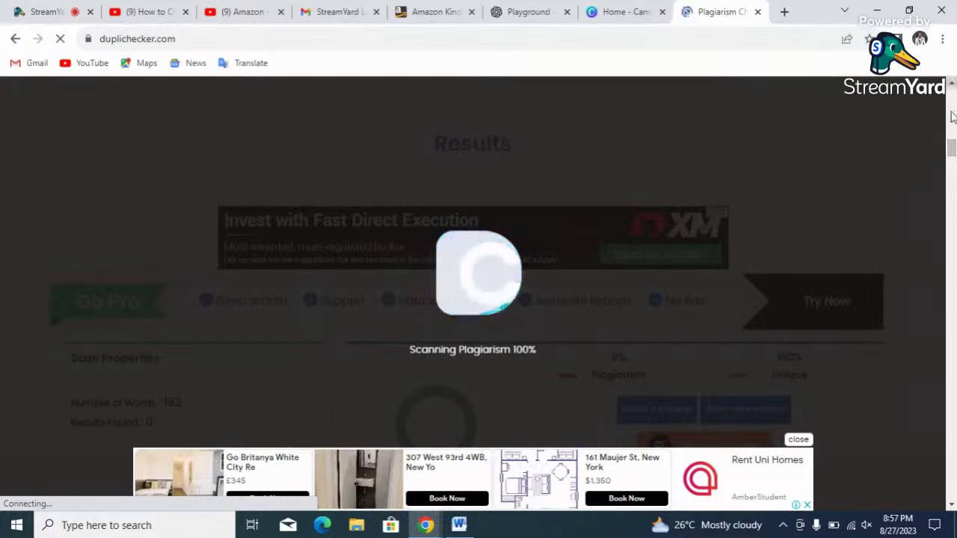
{"action": "mouse_move", "coordinate": [952, 147]}
{"action": "left_mouse_down"}
{"action": "mouse_move", "coordinate": [953, 172]}
{"action": "mouse_move", "coordinate": [952, 147]}
{"action": "mouse_move", "coordinate": [944, 160]}
{"action": "left_mouse_up"}
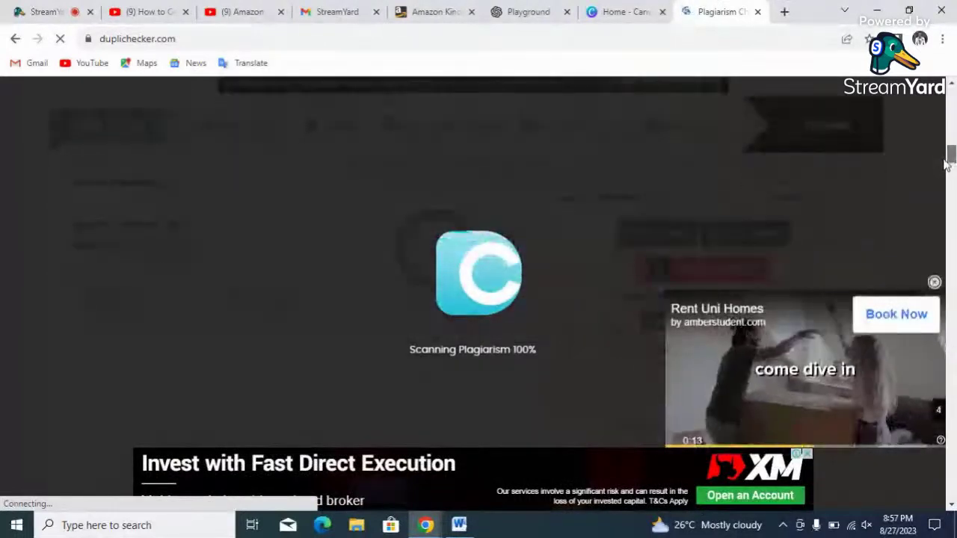
Step: Review the plagiarism results for the Introduction passage through the report download options, and close the Duplichecker tab
{"action": "left_click", "coordinate": [935, 282]}
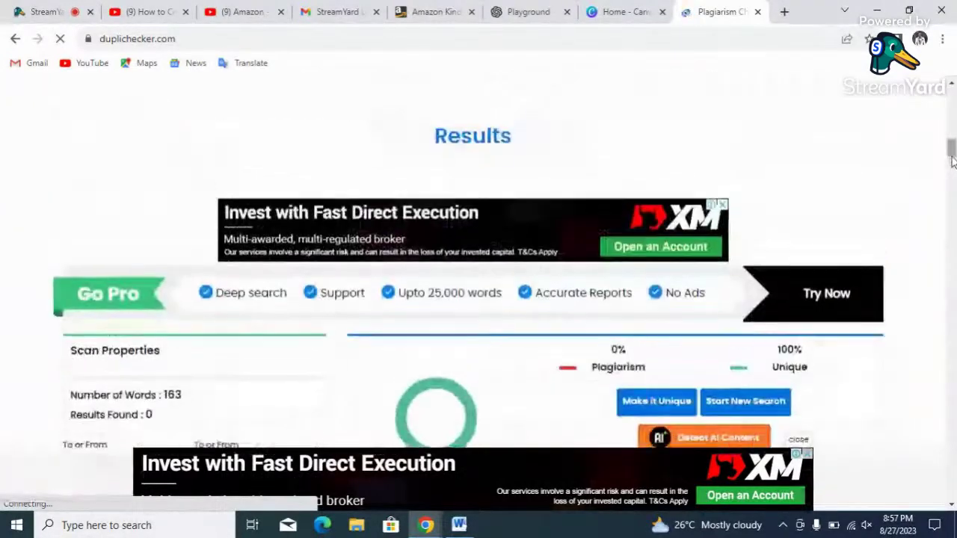
{"action": "left_click_drag", "start_coordinate": [952, 161], "coordinate": [953, 187]}
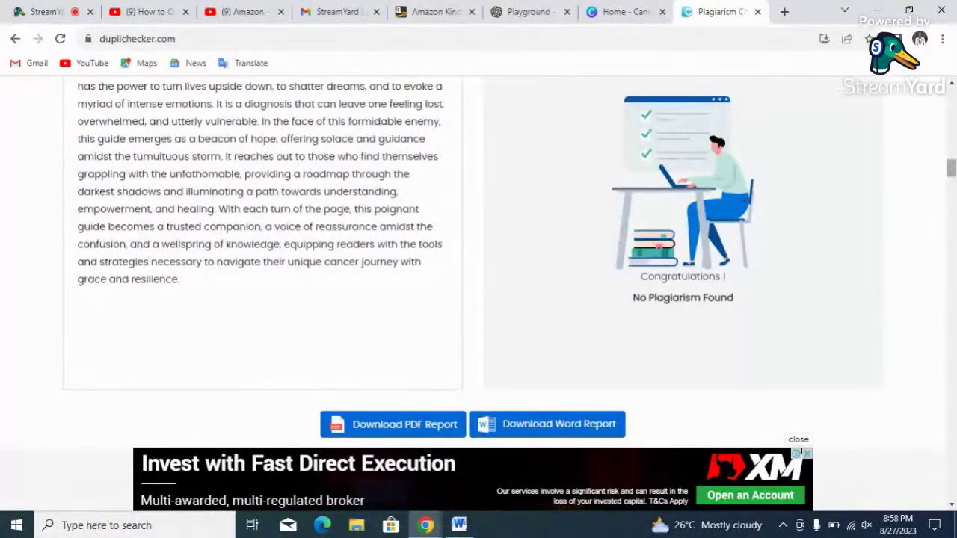
{"action": "left_click_drag", "start_coordinate": [951, 172], "coordinate": [951, 152]}
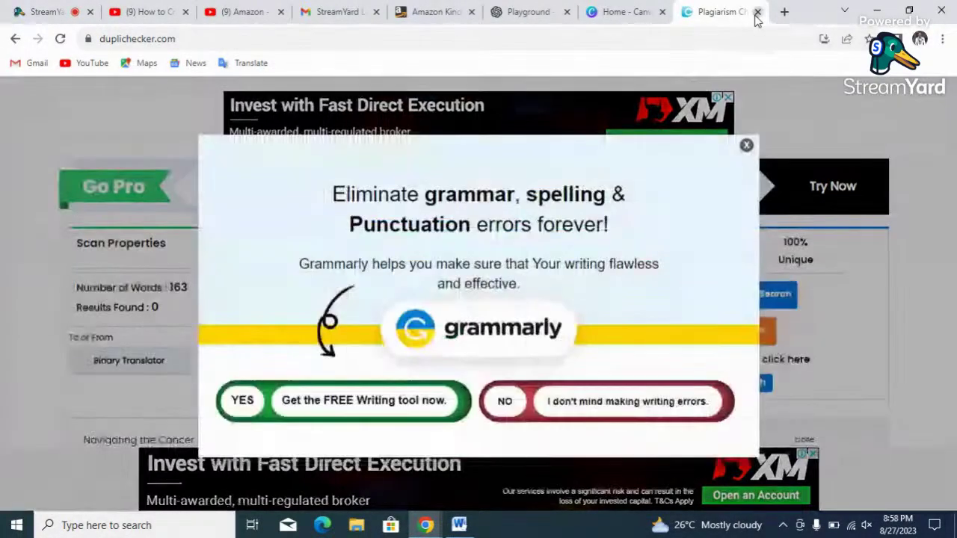
{"action": "left_click", "coordinate": [758, 13]}
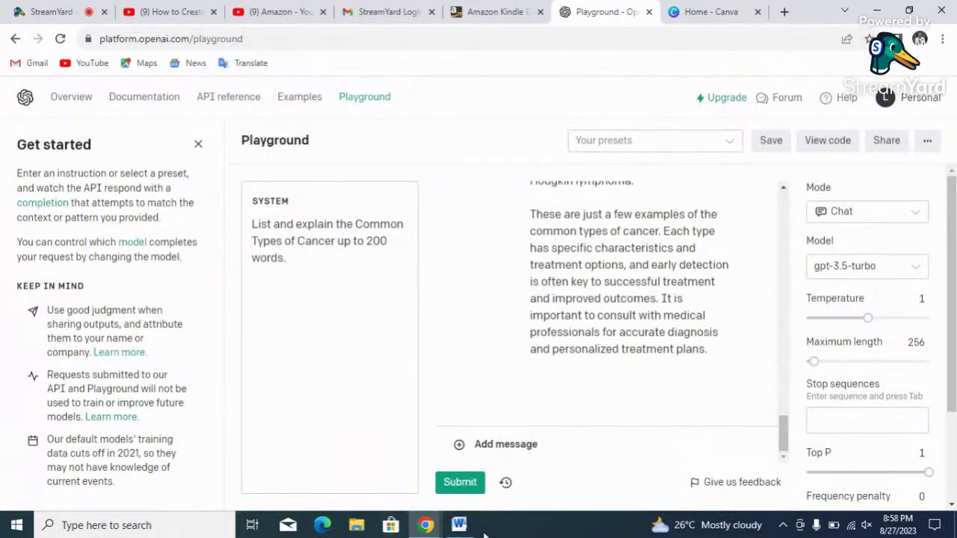
Step: Switch to Word and add a "Copyright" line directly below the book title on the first page
{"action": "left_click", "coordinate": [459, 526]}
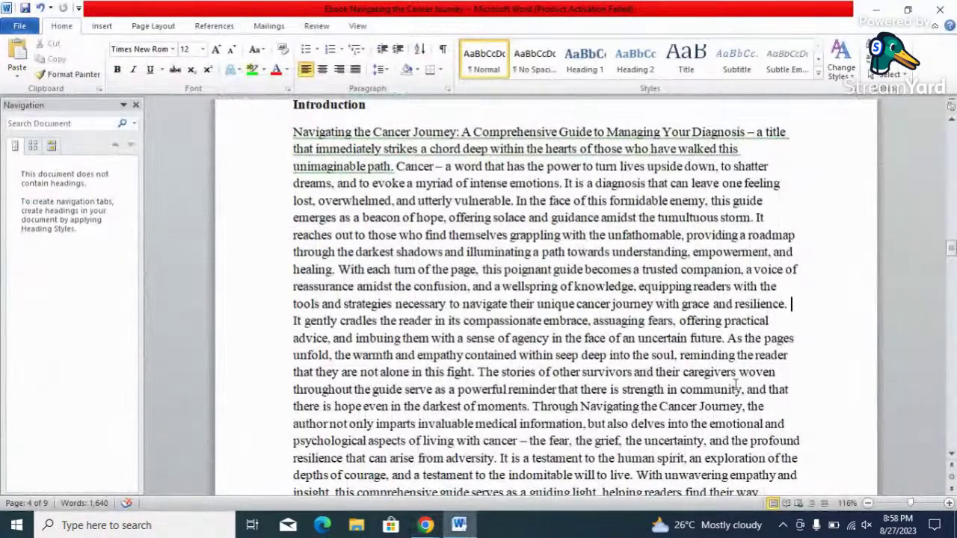
{"action": "left_click_drag", "start_coordinate": [952, 254], "coordinate": [952, 322]}
{"action": "left_click_drag", "start_coordinate": [951, 303], "coordinate": [951, 125]}
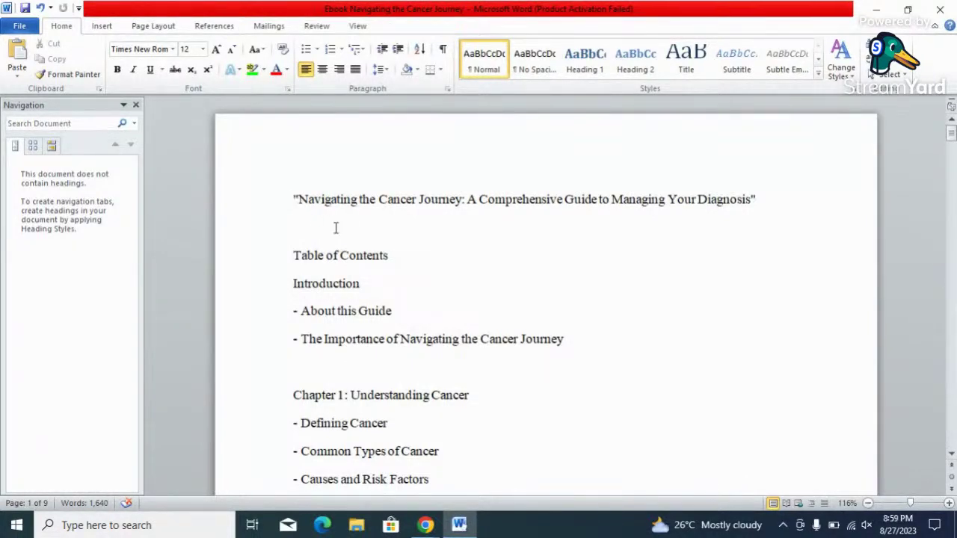
{"action": "left_click", "coordinate": [765, 208]}
{"action": "key", "text": "Return"}
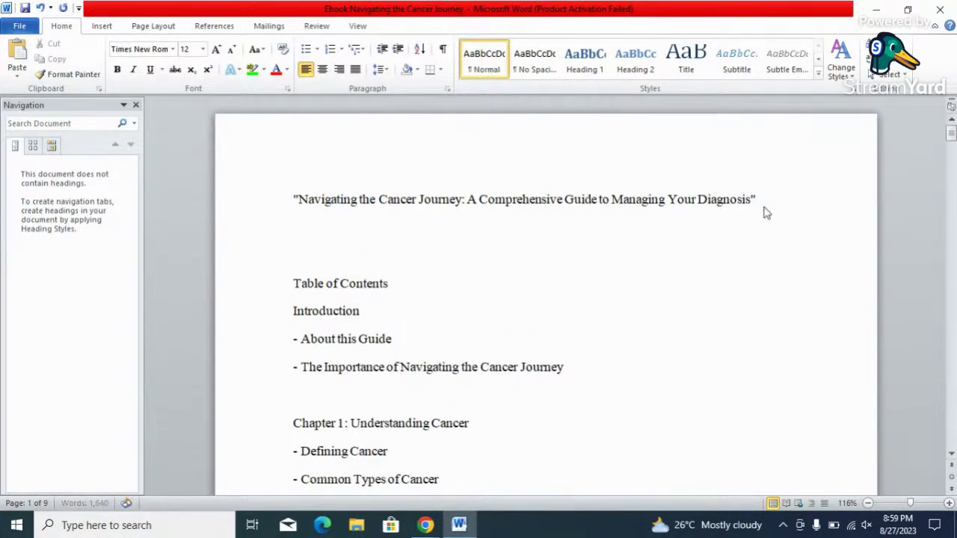
{"action": "type", "text": "Copyright"}
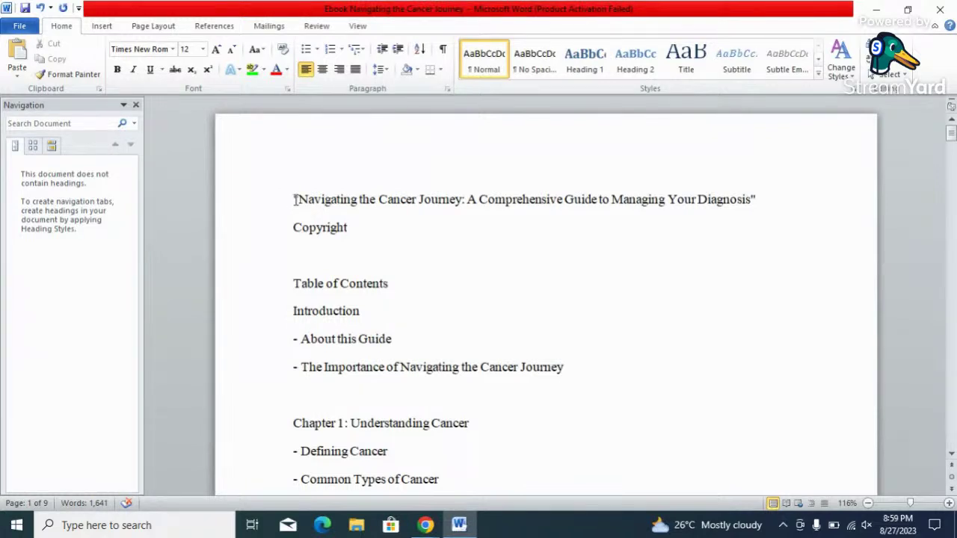
Step: Copy the full book title line and place the cursor on the empty line below "Copyright"
{"action": "left_click_drag", "start_coordinate": [295, 200], "coordinate": [763, 199]}
{"action": "key", "text": "ctrl+c"}
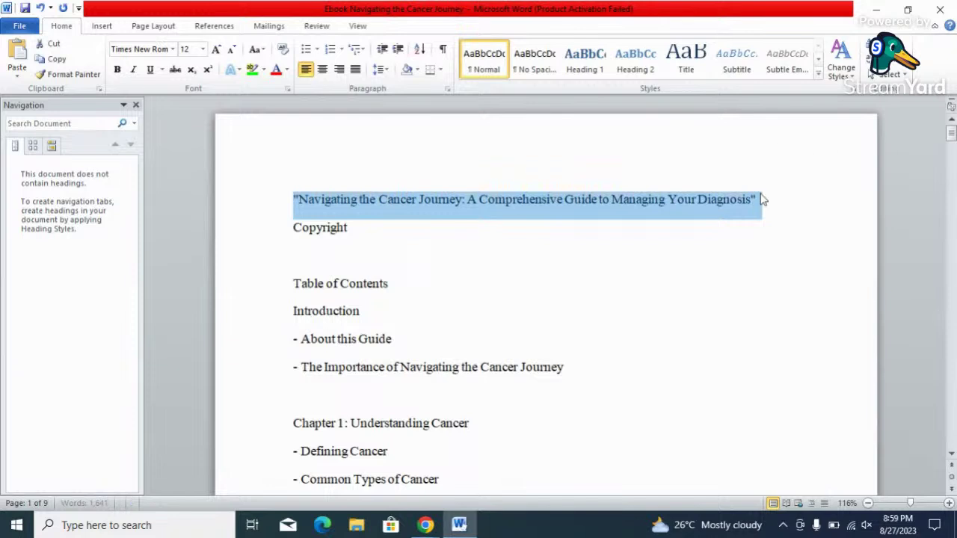
{"action": "left_click", "coordinate": [637, 249]}
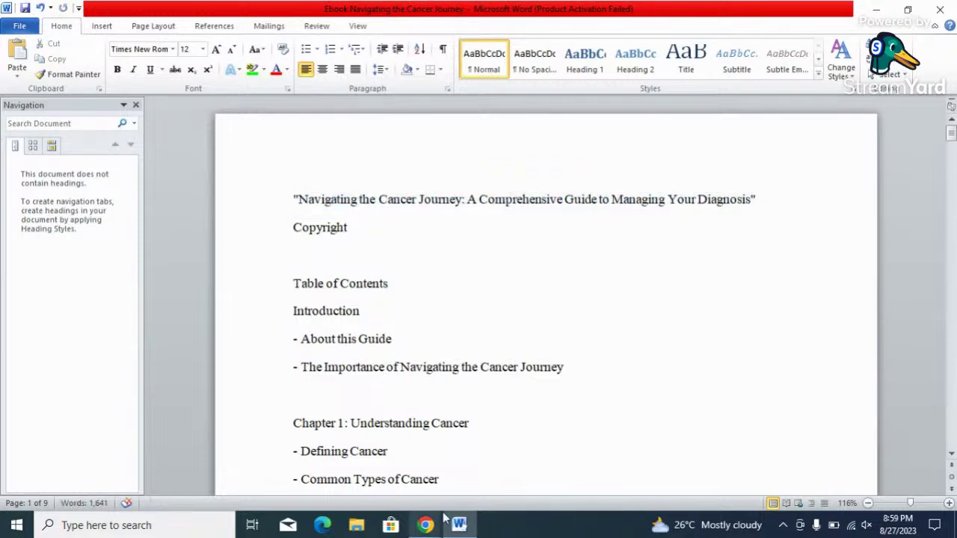
Step: Switch to the OpenAI Playground in Chrome and clear the previously generated text from the assistant messages
{"action": "mouse_move", "coordinate": [440, 522]}
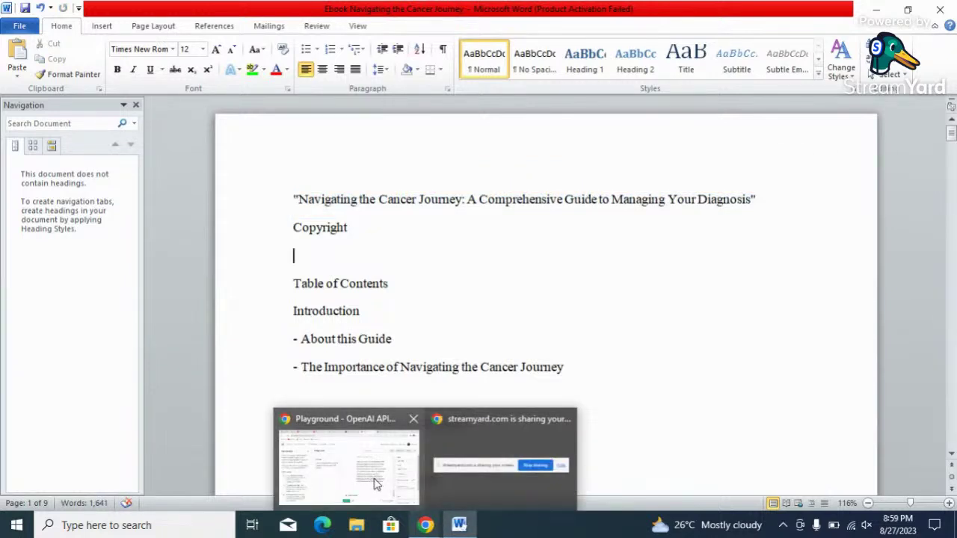
{"action": "left_click", "coordinate": [376, 485]}
{"action": "left_click", "coordinate": [642, 335]}
{"action": "key", "text": "ctrl+a"}
{"action": "key", "text": "BackSpace"}
{"action": "left_click", "coordinate": [654, 253]}
{"action": "key", "text": "ctrl+a"}
{"action": "key", "text": "BackSpace"}
Step: Replace the system prompt with "Write a copyright page for the book title -" followed by the copied title, and submit it
{"action": "left_click", "coordinate": [347, 258]}
{"action": "key", "text": "BackSpace"}
{"action": "key", "text": "BackSpace"}
{"action": "key", "text": "BackSpace"}
{"action": "key", "text": "BackSpace"}
{"action": "key", "text": "BackSpace"}
{"action": "key", "text": "BackSpace"}
{"action": "key", "text": "BackSpace"}
{"action": "key", "text": "BackSpace"}
{"action": "key", "text": "BackSpace"}
{"action": "key", "text": "BackSpace"}
{"action": "key", "text": "BackSpace"}
{"action": "key", "text": "BackSpace"}
{"action": "key", "text": "BackSpace"}
{"action": "key", "text": "BackSpace"}
{"action": "key", "text": "BackSpace"}
{"action": "key", "text": "BackSpace"}
{"action": "key", "text": "BackSpace"}
{"action": "key", "text": "BackSpace"}
{"action": "key", "text": "BackSpace"}
{"action": "key", "text": "BackSpace"}
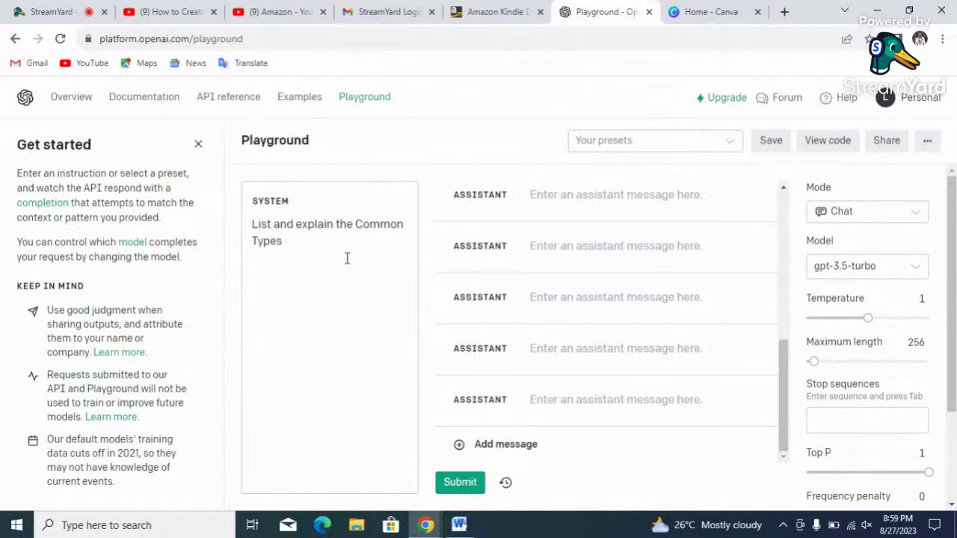
{"action": "key", "text": "BackSpace"}
{"action": "type", "text": "Write a copyrig"}
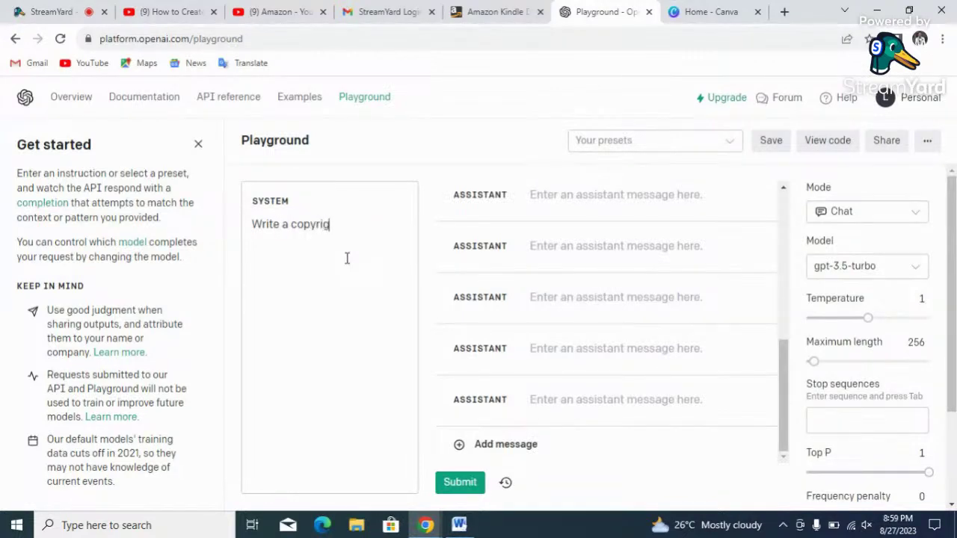
{"action": "type", "text": "ht page for the book"}
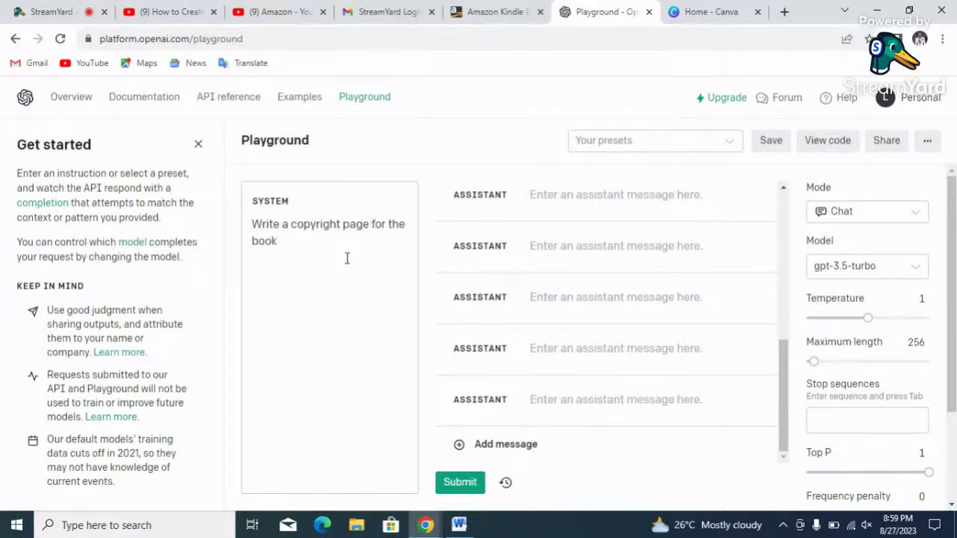
{"action": "type", "text": " title -"}
{"action": "key", "text": "ctrl+v"}
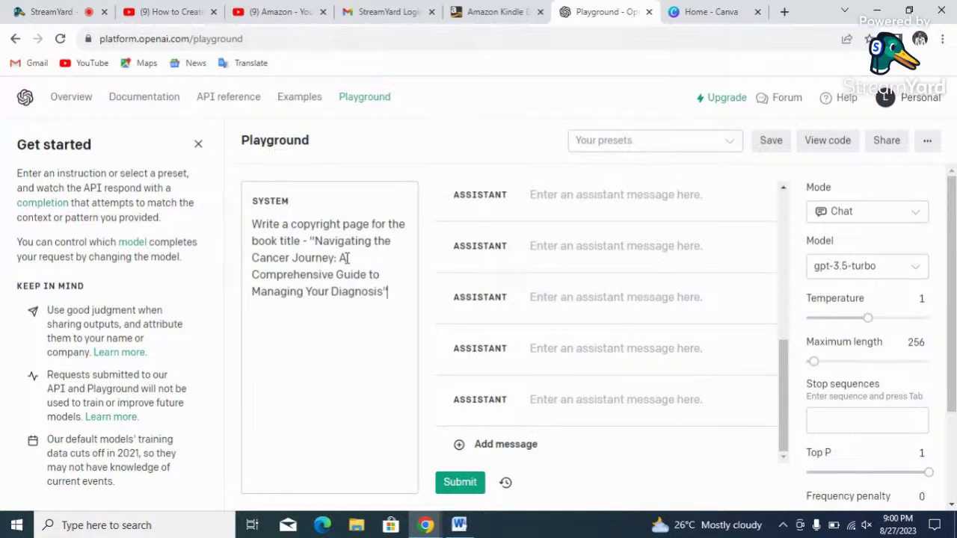
{"action": "left_click", "coordinate": [471, 483]}
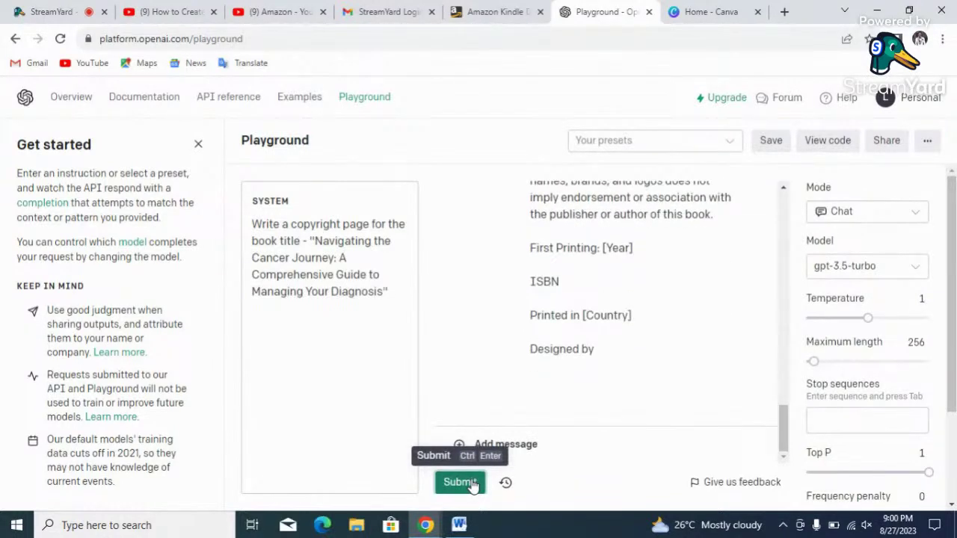
Step: Copy the whole generated copyright page and paste it into the Word document below the "Copyright" line
{"action": "left_click", "coordinate": [618, 364]}
{"action": "key", "text": "ctrl+a"}
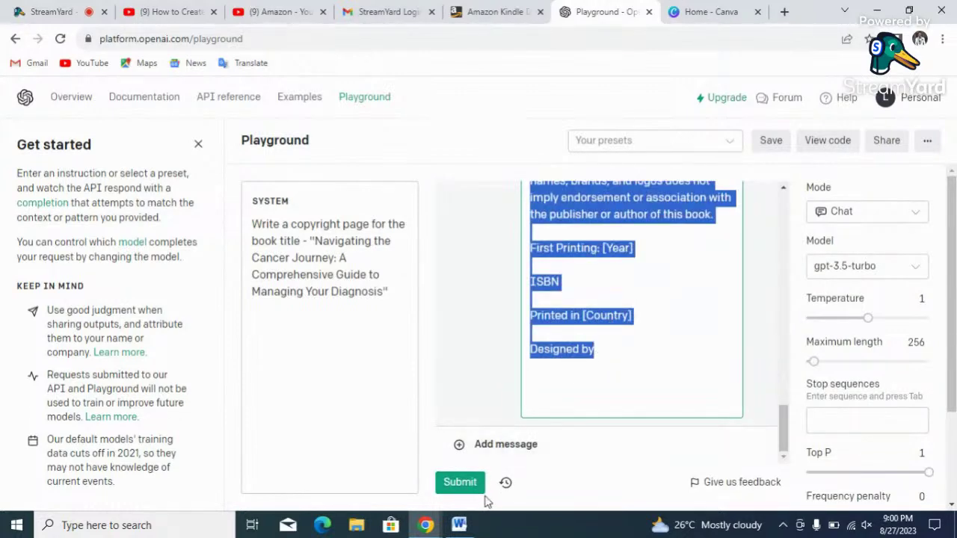
{"action": "left_click", "coordinate": [461, 525]}
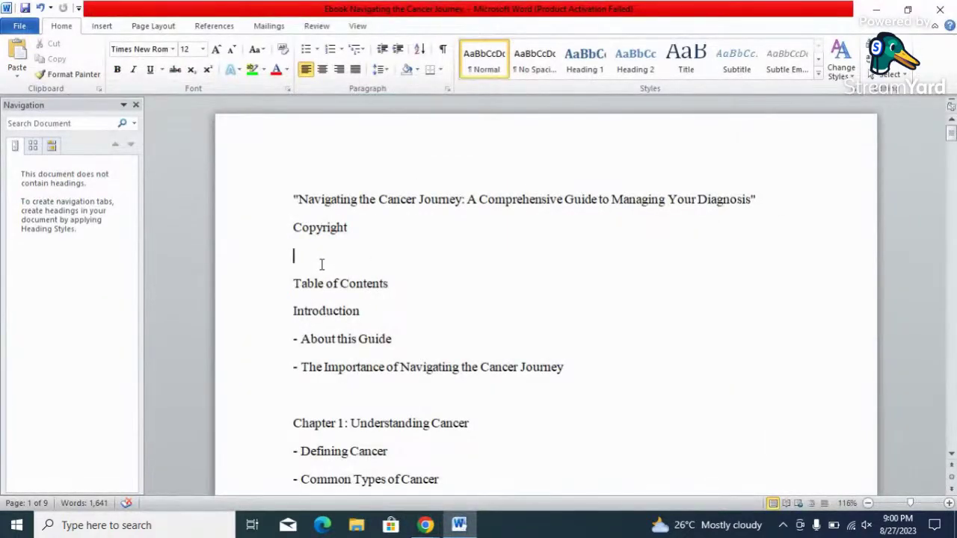
{"action": "key", "text": "ctrl+v"}
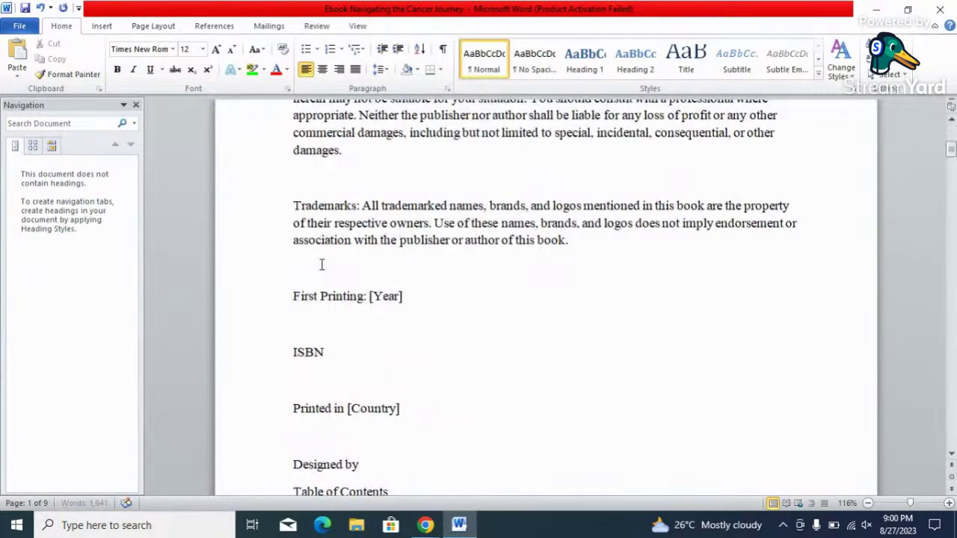
Step: Switch back to the Playground and replace "Write a copyright page" in the system prompt with "Generate an auth"
{"action": "mouse_move", "coordinate": [417, 503]}
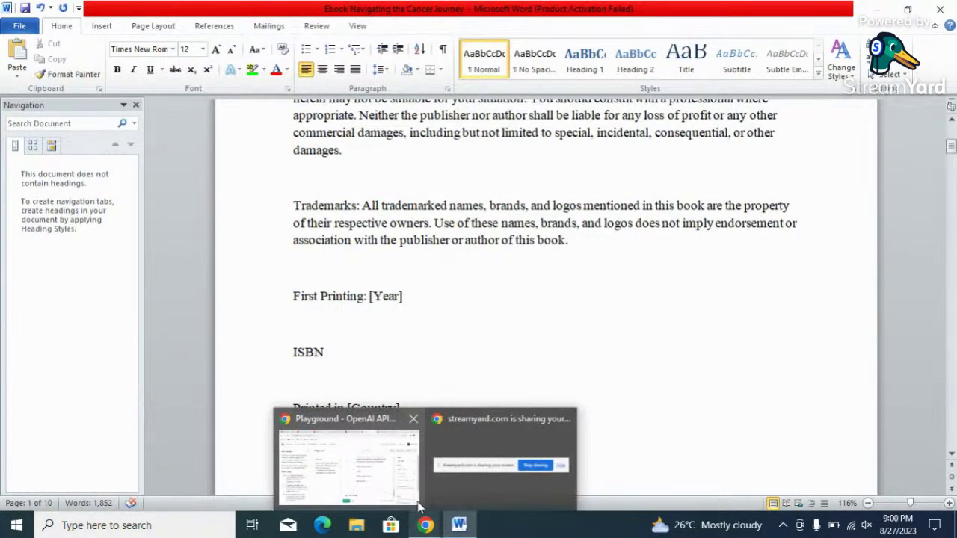
{"action": "left_click", "coordinate": [387, 490]}
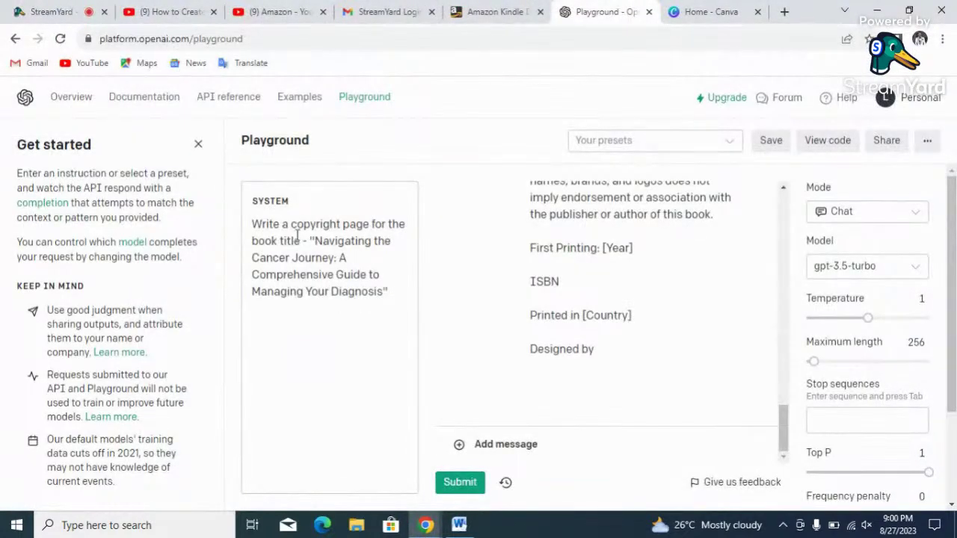
{"action": "left_click", "coordinate": [369, 226]}
{"action": "key", "text": "BackSpace"}
{"action": "key", "text": "BackSpace"}
{"action": "key", "text": "BackSpace"}
{"action": "key", "text": "BackSpace"}
{"action": "key", "text": "BackSpace"}
{"action": "key", "text": "BackSpace"}
{"action": "key", "text": "BackSpace"}
{"action": "key", "text": "BackSpace"}
{"action": "key", "text": "BackSpace"}
{"action": "key", "text": "BackSpace"}
{"action": "key", "text": "BackSpace"}
{"action": "key", "text": "BackSpace"}
{"action": "key", "text": "BackSpace"}
{"action": "key", "text": "BackSpace"}
{"action": "key", "text": "BackSpace"}
{"action": "key", "text": "BackSpace"}
{"action": "key", "text": "BackSpace"}
{"action": "key", "text": "BackSpace"}
{"action": "key", "text": "BackSpace"}
{"action": "key", "text": "BackSpace"}
{"action": "type", "text": "Gneret"}
{"action": "key", "text": "BackSpace"}
{"action": "key", "text": "BackSpace"}
{"action": "key", "text": "BackSpace"}
{"action": "key", "text": "BackSpace"}
{"action": "key", "text": "BackSpace"}
{"action": "type", "text": "enerta"}
{"action": "key", "text": "BackSpace"}
{"action": "key", "text": "BackSpace"}
{"action": "type", "text": "ate an auth"}
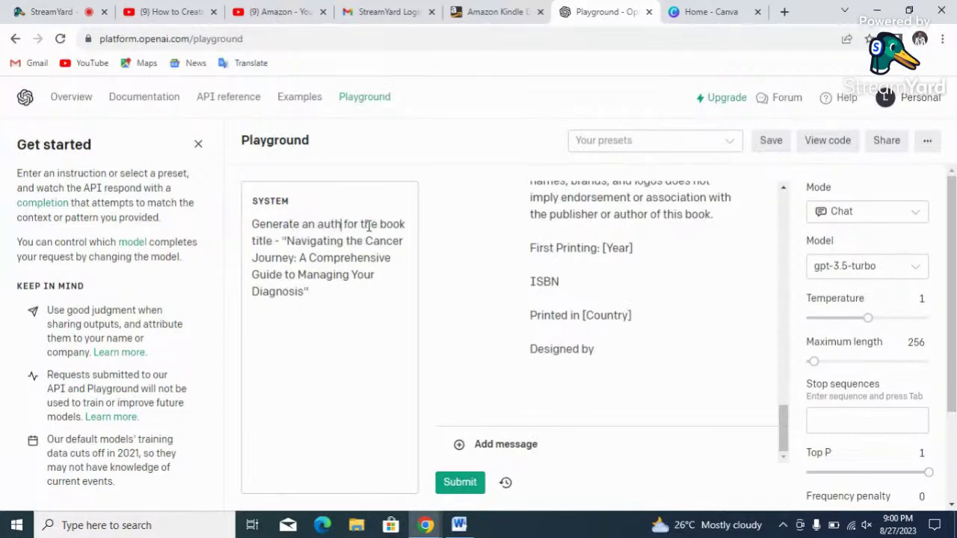
Step: Complete the prompt to request an author name for the cancer guide title, clear the previous assistant reply, and submit it
{"action": "type", "text": "or name f"}
{"action": "key", "text": "BackSpace"}
{"action": "key", "text": "BackSpace"}
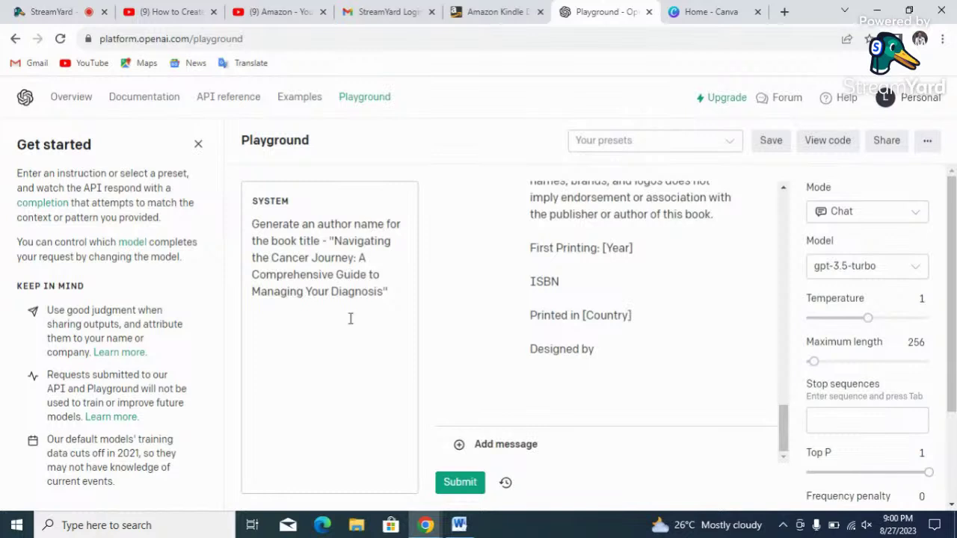
{"action": "left_click", "coordinate": [617, 340]}
{"action": "key", "text": "ctrl+a"}
{"action": "key", "text": "BackSpace"}
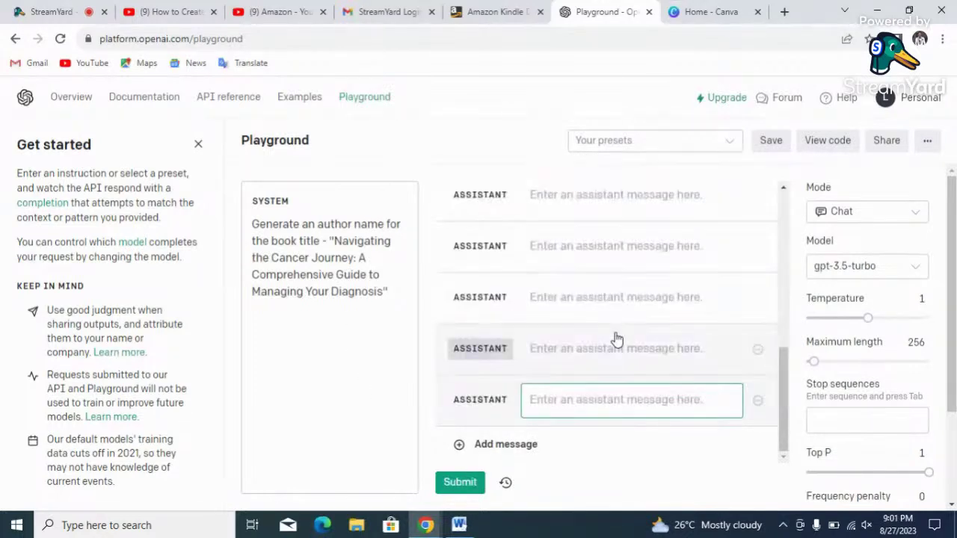
{"action": "left_click", "coordinate": [459, 483]}
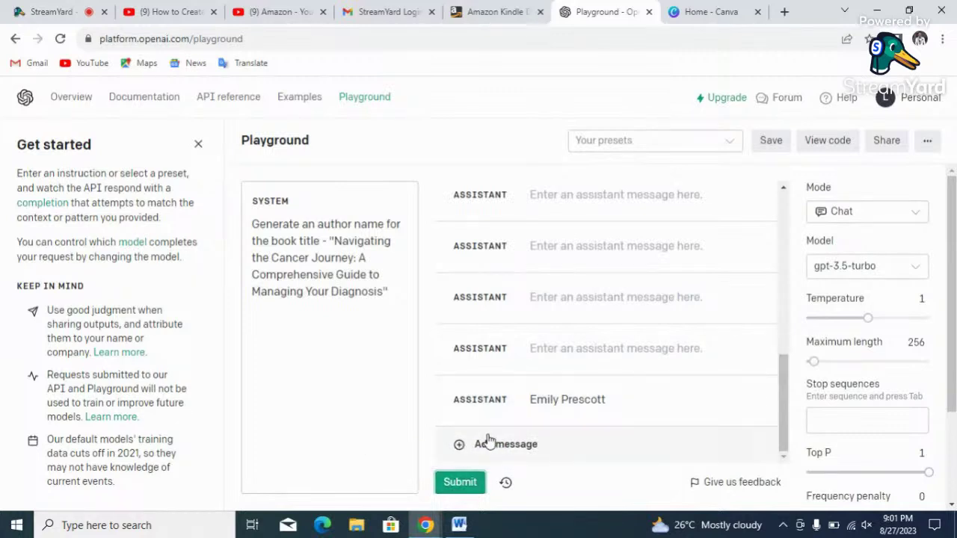
Step: Select the generated author name for copying and switch to the ebook document in Word
{"action": "left_click", "coordinate": [589, 404]}
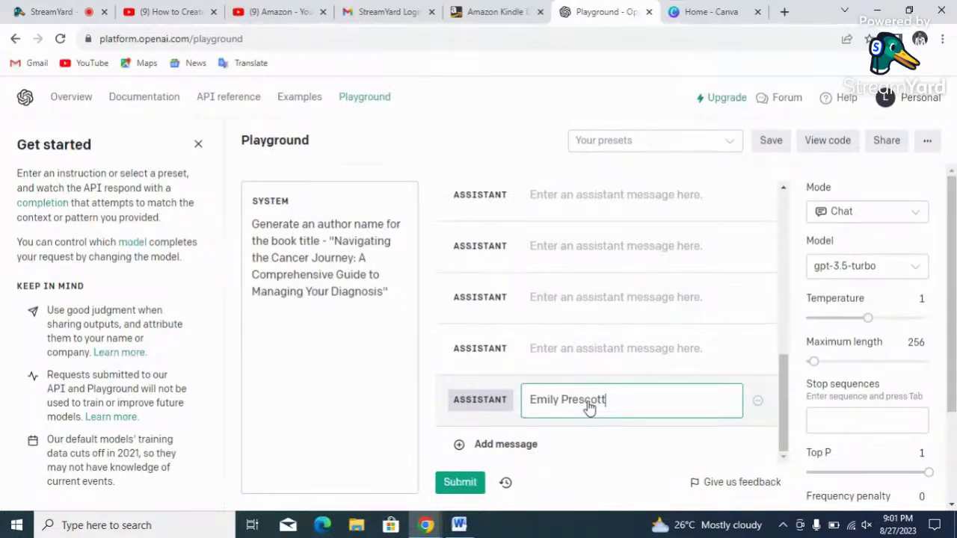
{"action": "key", "text": "ctrl+a"}
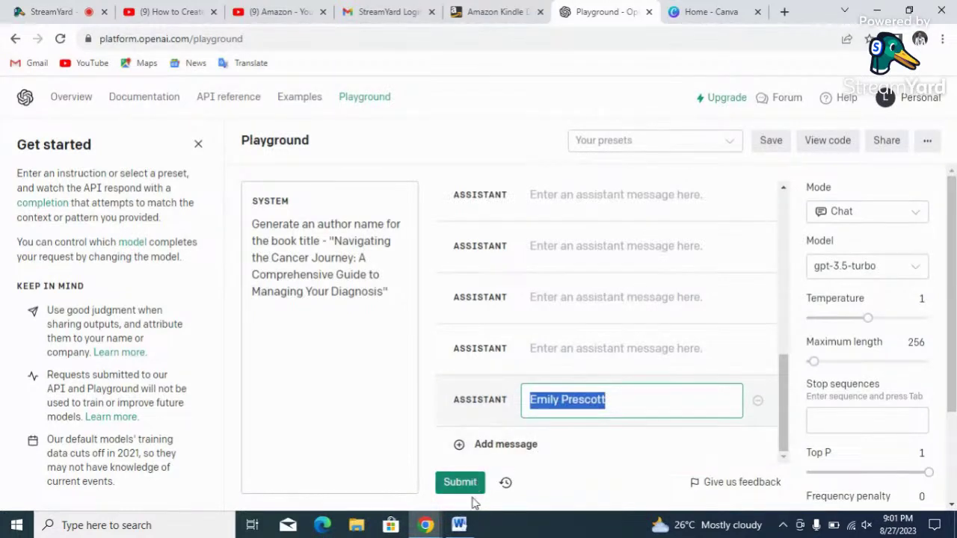
{"action": "left_click", "coordinate": [472, 525]}
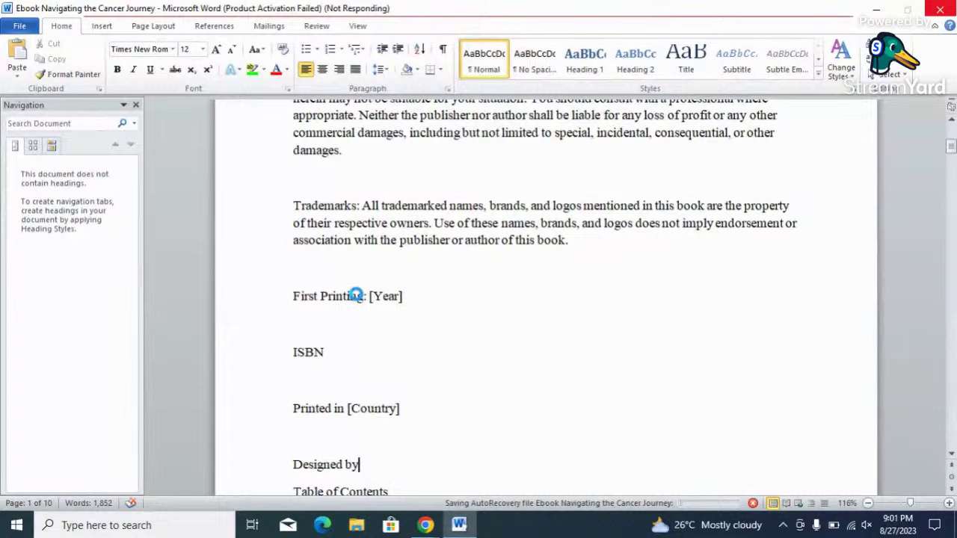
Step: Delete the First Printing, ISBN, Printed in and Designed by lines above the Table of Contents
{"action": "key", "text": "BackSpace"}
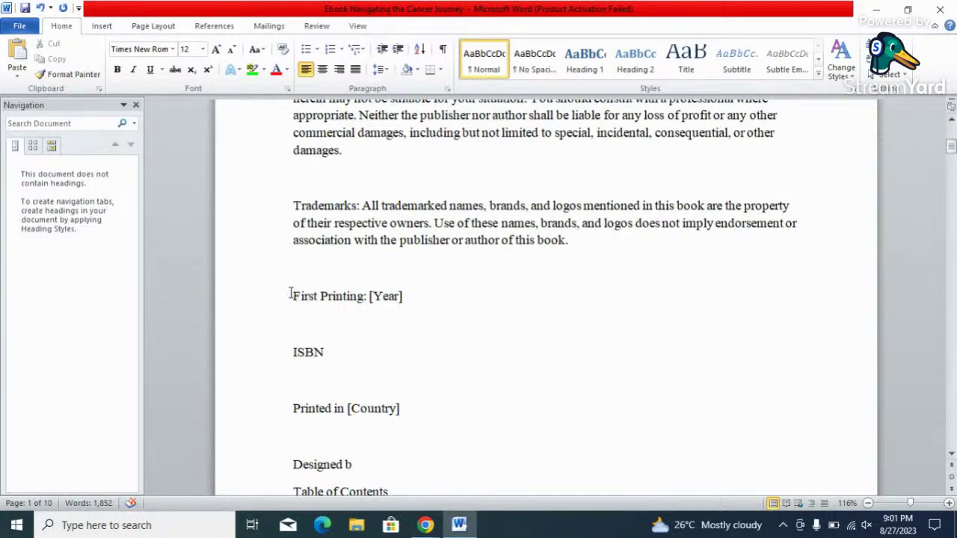
{"action": "left_click_drag", "start_coordinate": [294, 296], "coordinate": [481, 476]}
{"action": "key", "text": "Delete"}
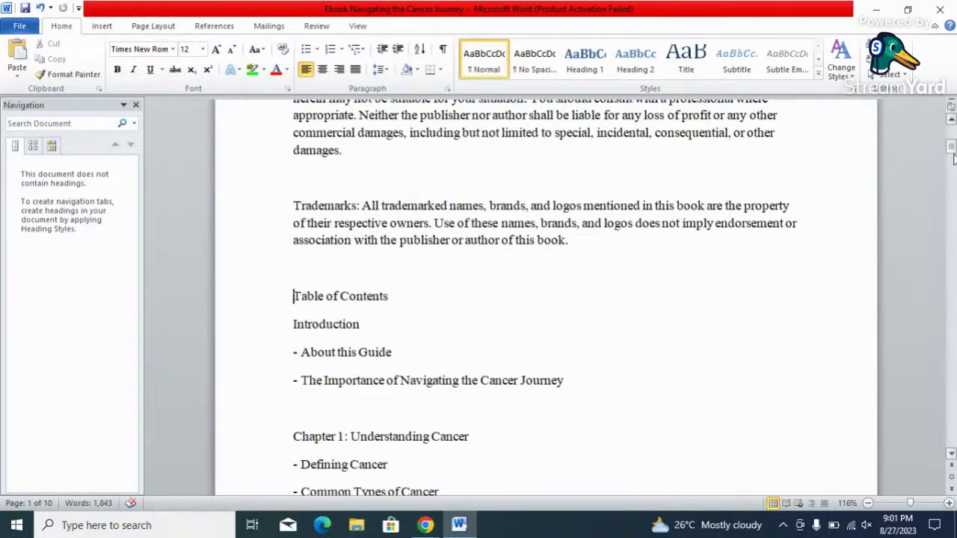
Step: Replace the copyright line's year placeholder with 2023 and its author placeholder with the generated author name, prefixed with Dr
{"action": "left_click_drag", "start_coordinate": [952, 150], "coordinate": [953, 133]}
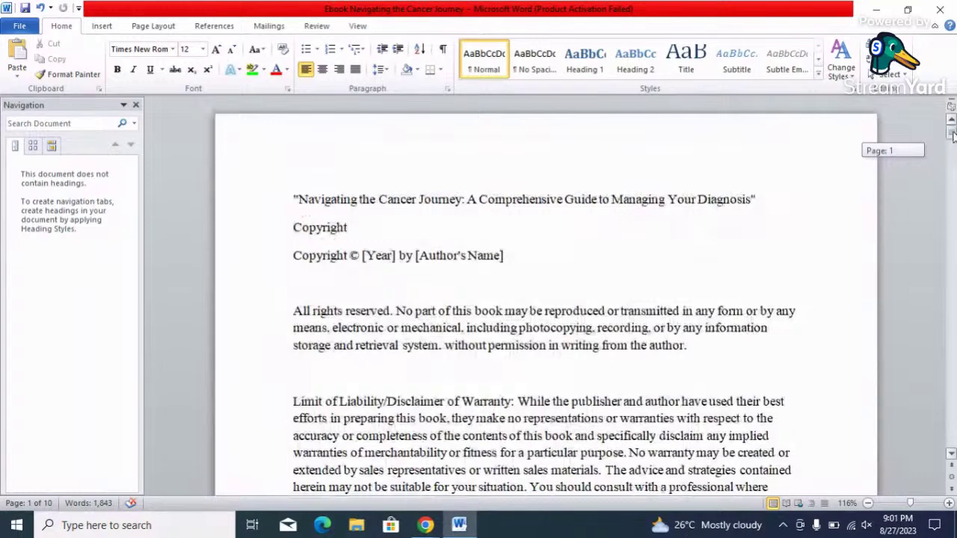
{"action": "left_click_drag", "start_coordinate": [362, 256], "coordinate": [397, 256]}
{"action": "key", "text": "BackSpace"}
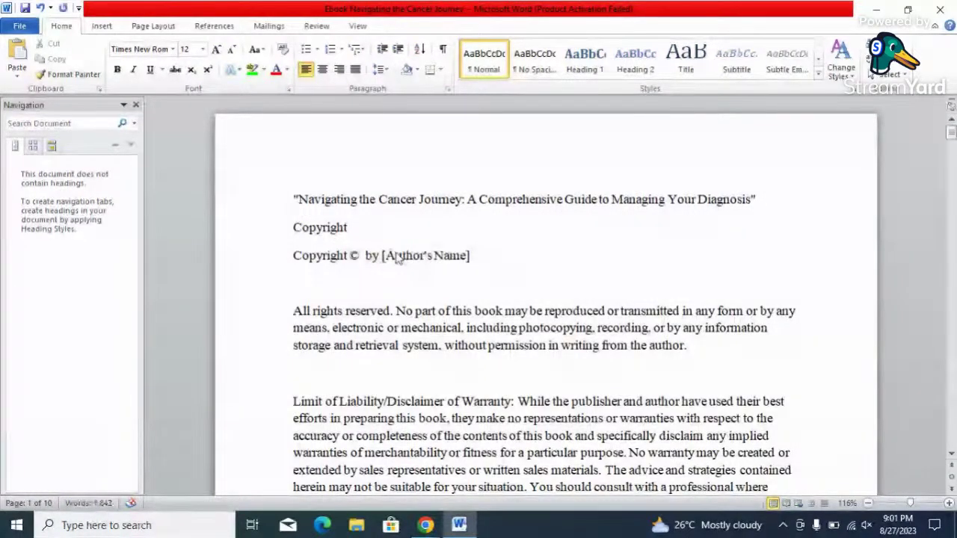
{"action": "type", "text": "2023"}
{"action": "left_click", "coordinate": [496, 260]}
{"action": "key", "text": "BackSpace"}
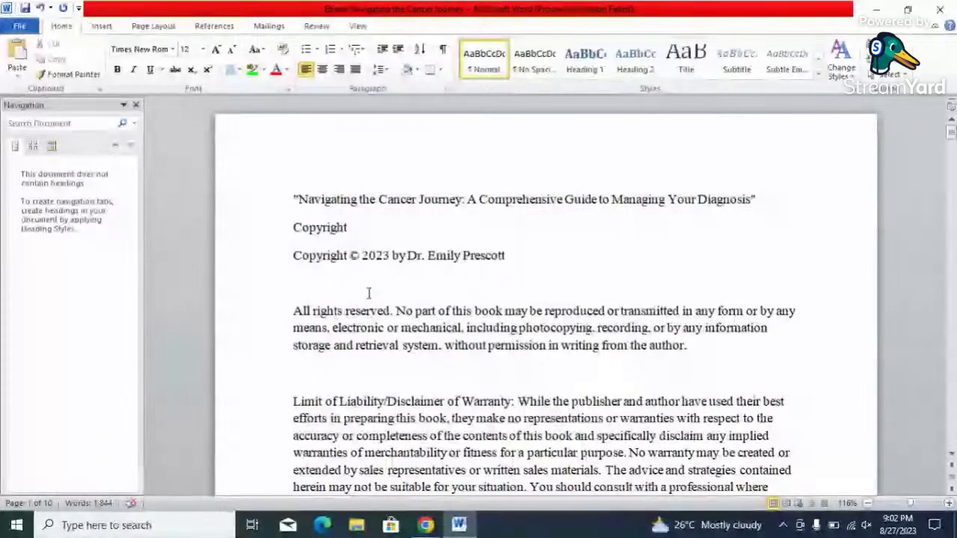
Step: Remove the standalone word "Copyright" from the line below the book title
{"action": "left_click", "coordinate": [362, 231]}
{"action": "key", "text": "BackSpace"}
{"action": "key", "text": "BackSpace"}
{"action": "key", "text": "BackSpace"}
{"action": "key", "text": "BackSpace"}
{"action": "key", "text": "BackSpace"}
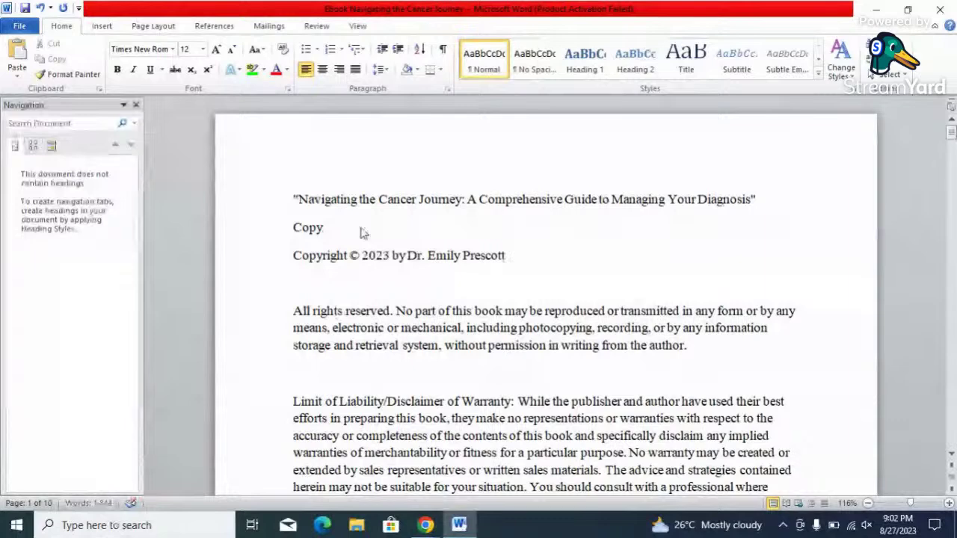
{"action": "key", "text": "BackSpace"}
{"action": "key", "text": "BackSpace"}
{"action": "key", "text": "BackSpace"}
{"action": "key", "text": "BackSpace"}
Step: Delete the Trademarks paragraph between the liability disclaimer and the Table of Contents
{"action": "left_click", "coordinate": [952, 132]}
{"action": "left_click_drag", "start_coordinate": [952, 131], "coordinate": [952, 134]}
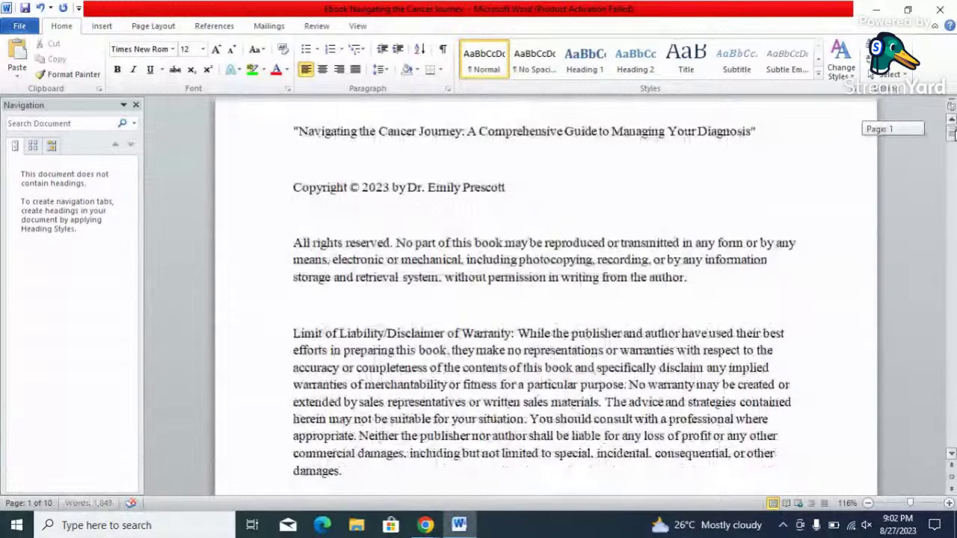
{"action": "left_click_drag", "start_coordinate": [952, 132], "coordinate": [952, 134]}
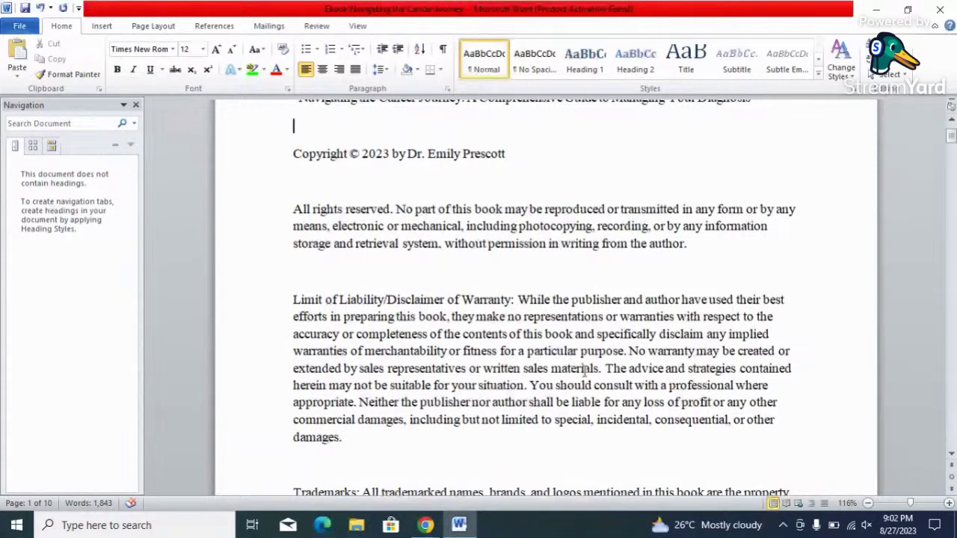
{"action": "left_click_drag", "start_coordinate": [951, 136], "coordinate": [952, 150]}
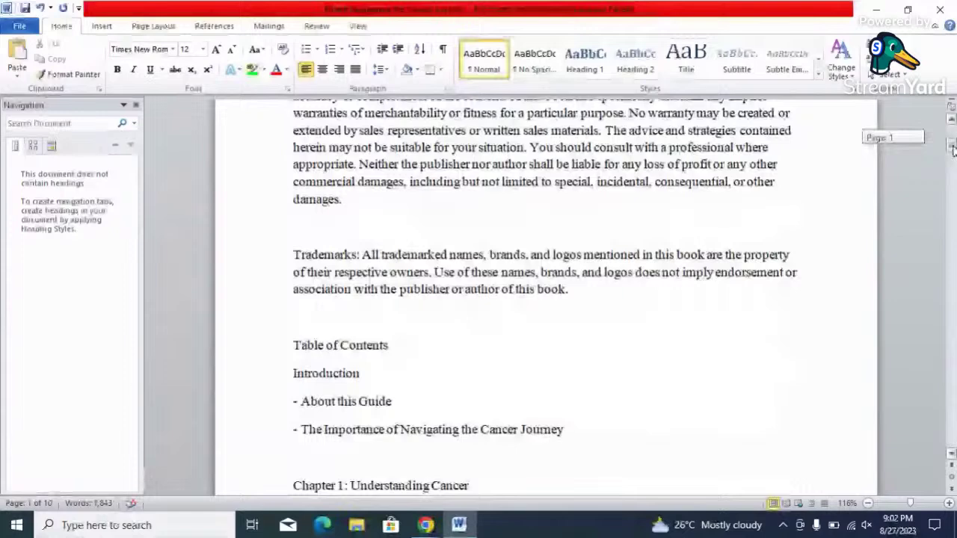
{"action": "left_click_drag", "start_coordinate": [952, 150], "coordinate": [952, 147]}
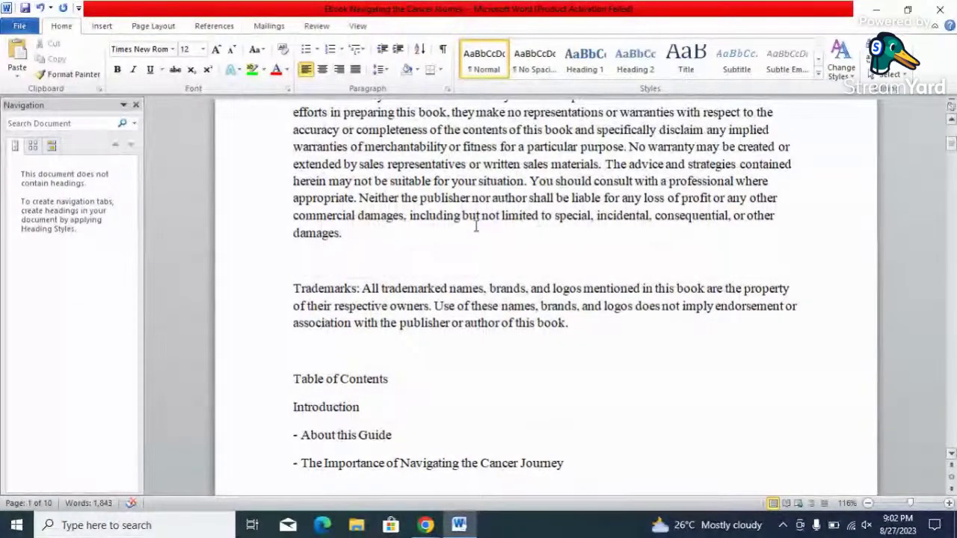
{"action": "left_click_drag", "start_coordinate": [301, 276], "coordinate": [672, 342]}
{"action": "key", "text": "Delete"}
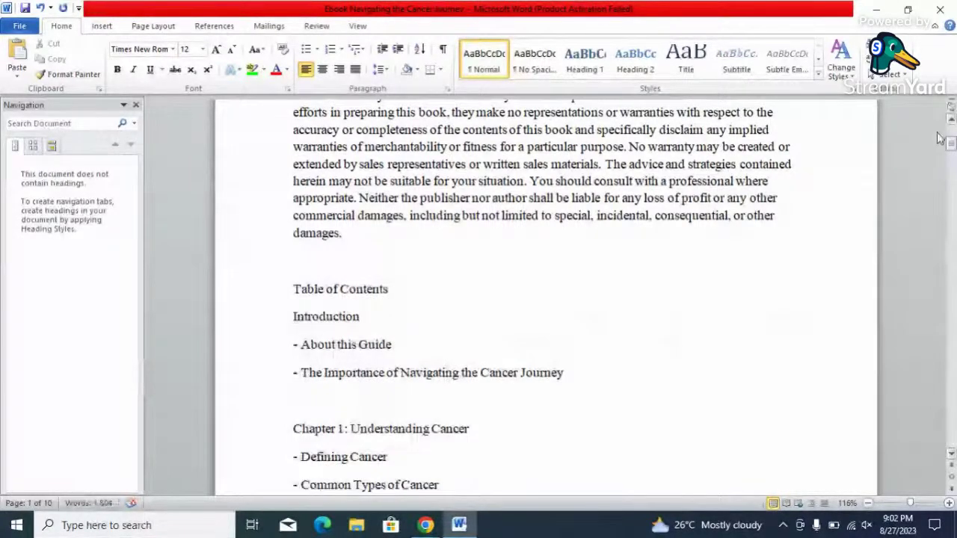
Step: Remove the blank lines around the copyright notice and insert a page break before it
{"action": "left_click_drag", "start_coordinate": [951, 143], "coordinate": [952, 126]}
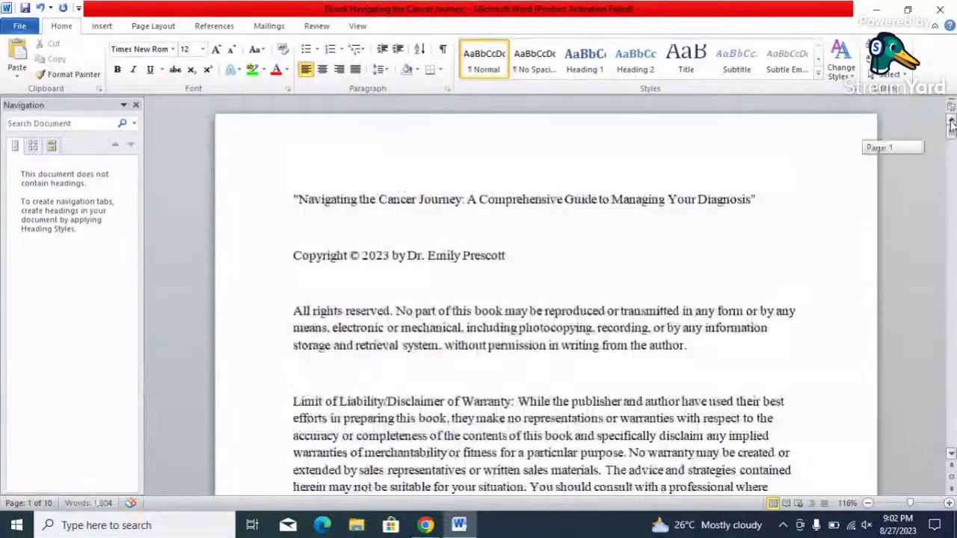
{"action": "scroll", "coordinate": [912, 168], "scroll_direction": "down", "scroll_amount": 3}
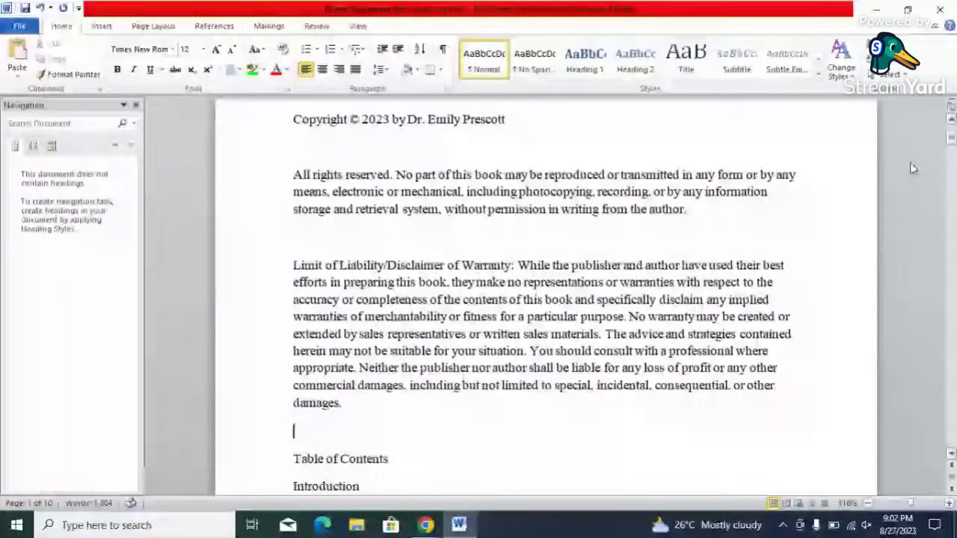
{"action": "left_click", "coordinate": [434, 367]}
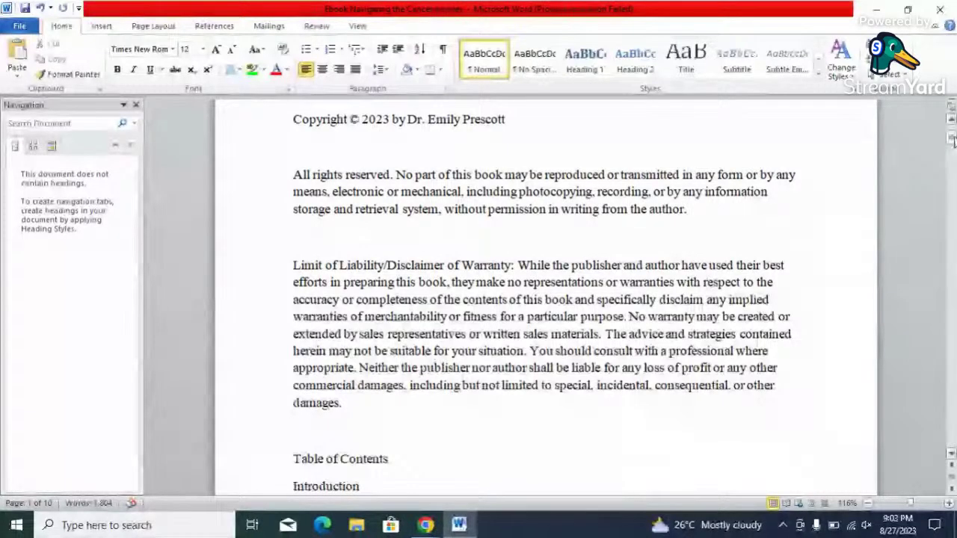
{"action": "left_click_drag", "start_coordinate": [952, 140], "coordinate": [952, 127]}
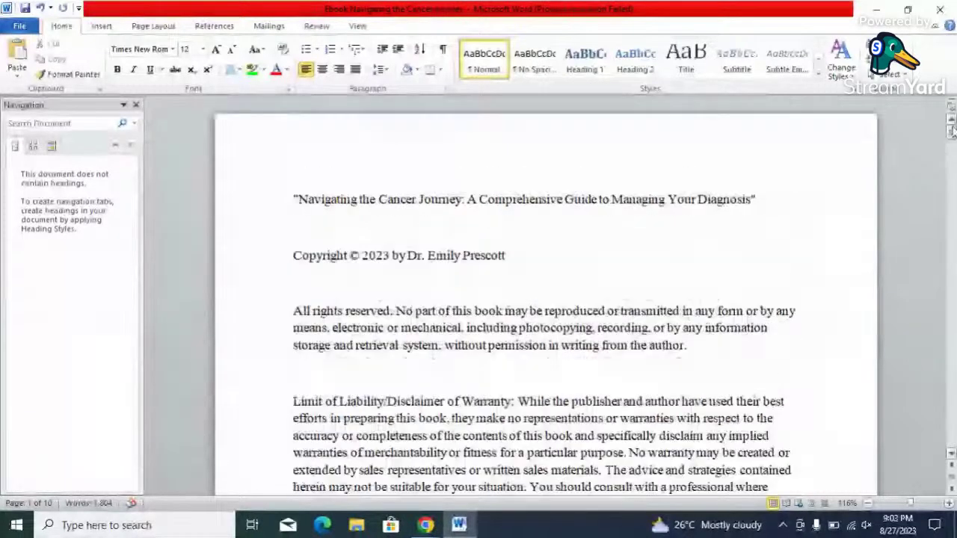
{"action": "left_click", "coordinate": [291, 256]}
{"action": "key", "text": "BackSpace"}
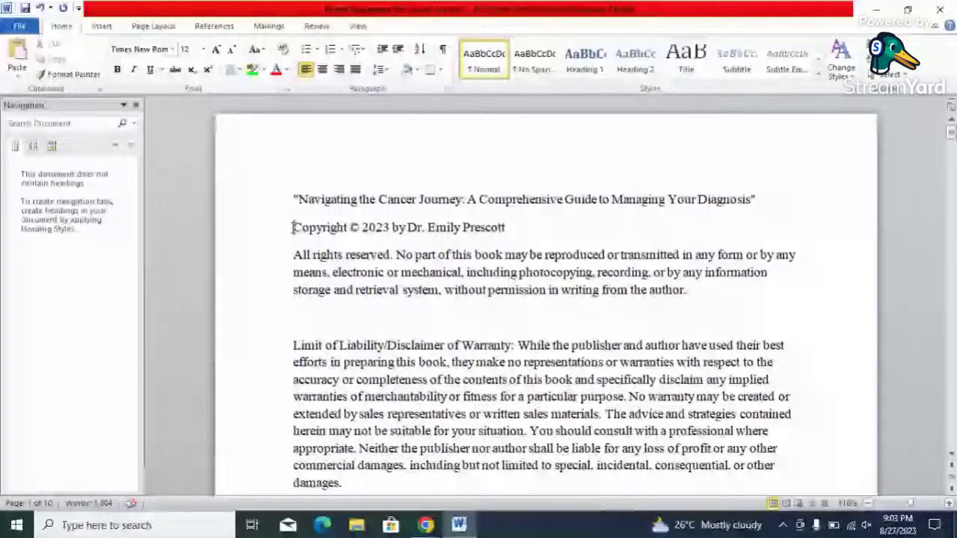
{"action": "left_click", "coordinate": [102, 26]}
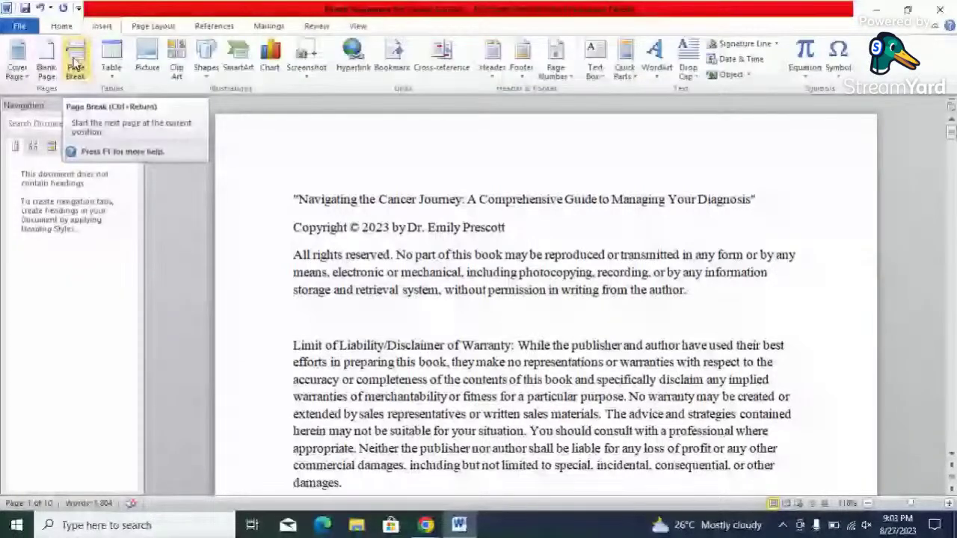
{"action": "left_click", "coordinate": [75, 65]}
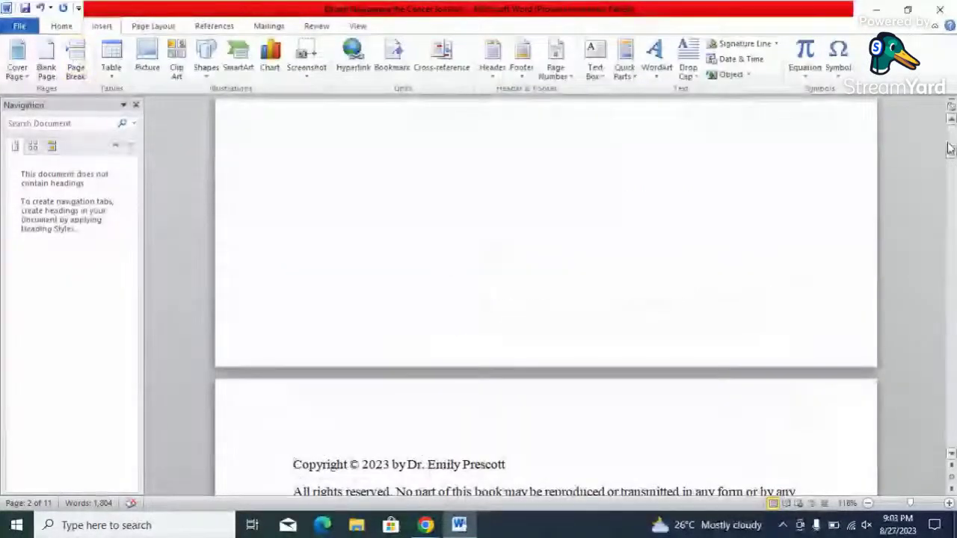
Step: Remove the blank line above the Table of Contents heading and insert a page break before the heading
{"action": "left_click_drag", "start_coordinate": [950, 148], "coordinate": [952, 131]}
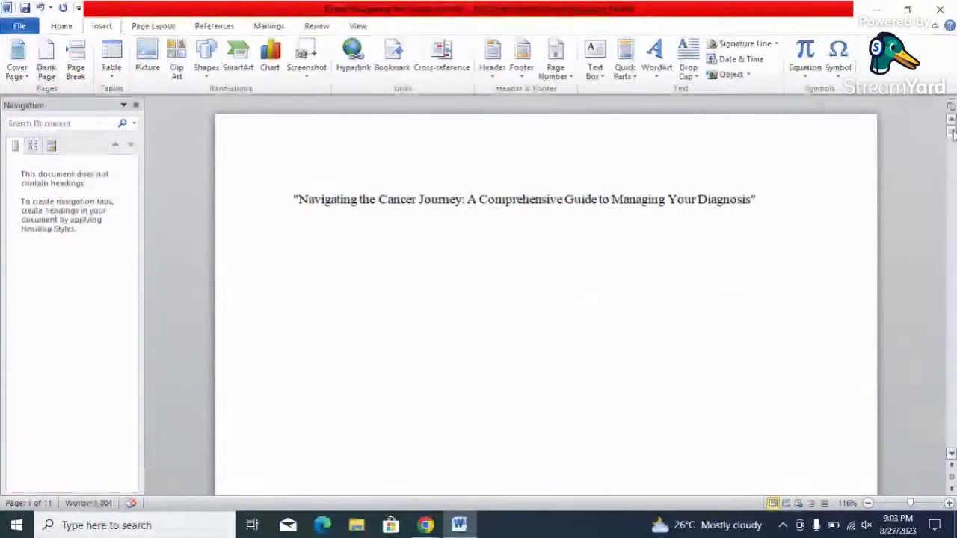
{"action": "left_click_drag", "start_coordinate": [952, 133], "coordinate": [952, 171]}
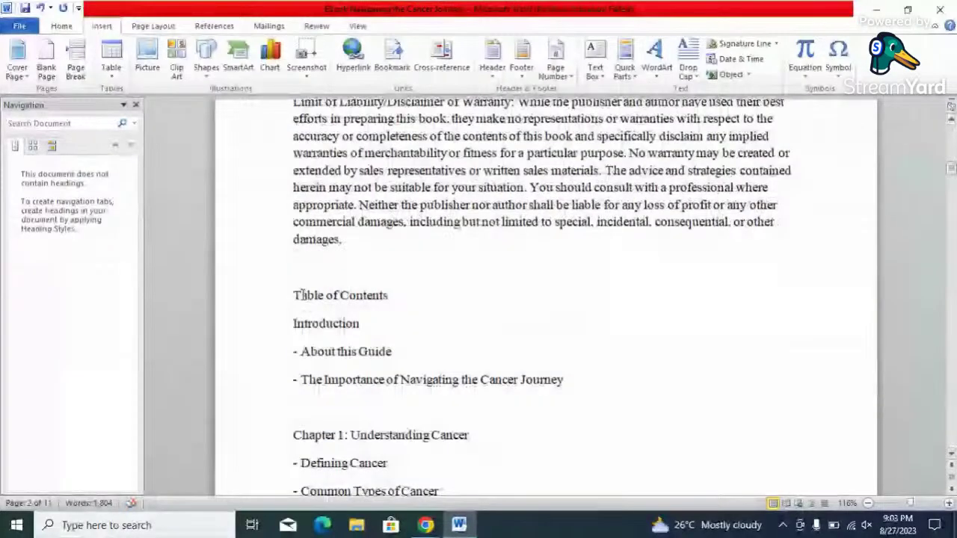
{"action": "left_click", "coordinate": [295, 295]}
{"action": "key", "text": "BackSpace"}
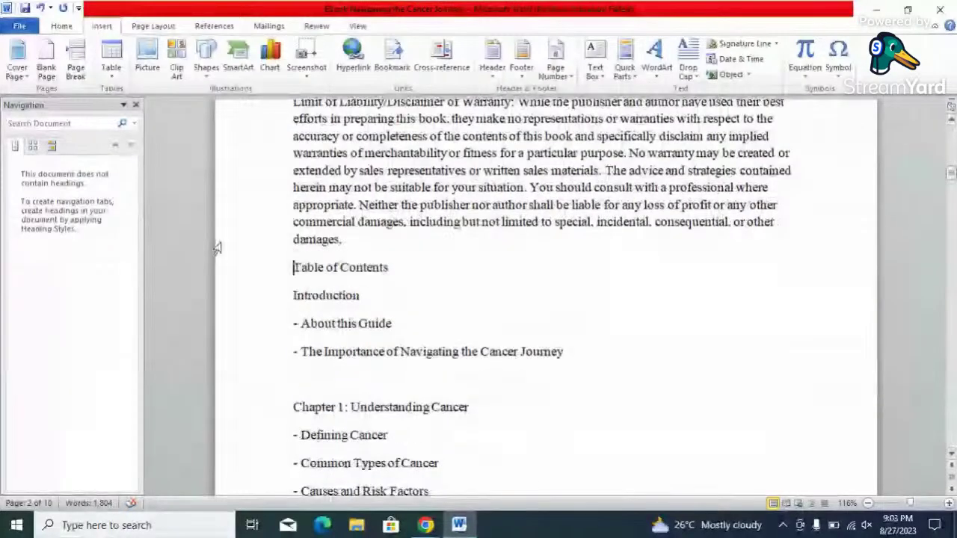
{"action": "left_click", "coordinate": [77, 59]}
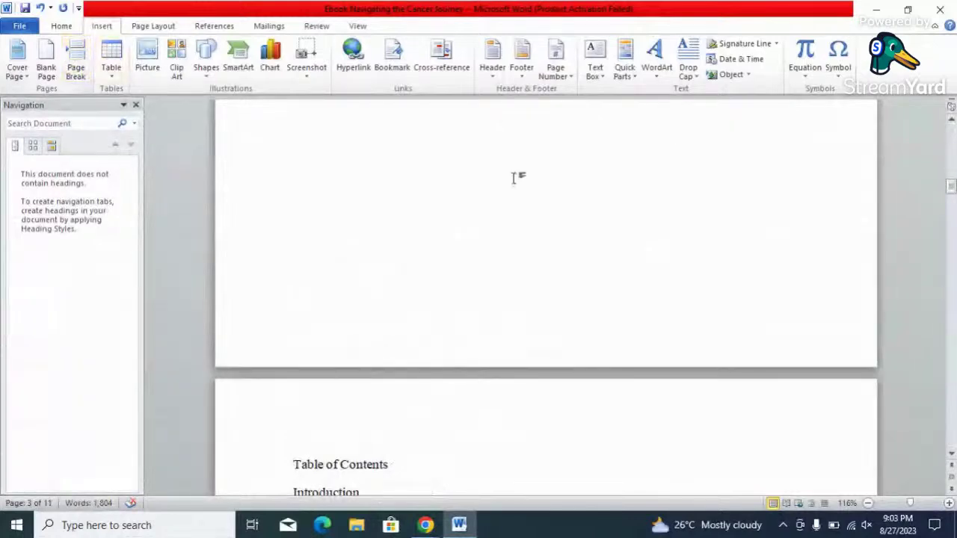
Step: Remove the empty lines before the bold Introduction heading and insert a page break so it starts a new page
{"action": "left_click_drag", "start_coordinate": [951, 186], "coordinate": [952, 185]}
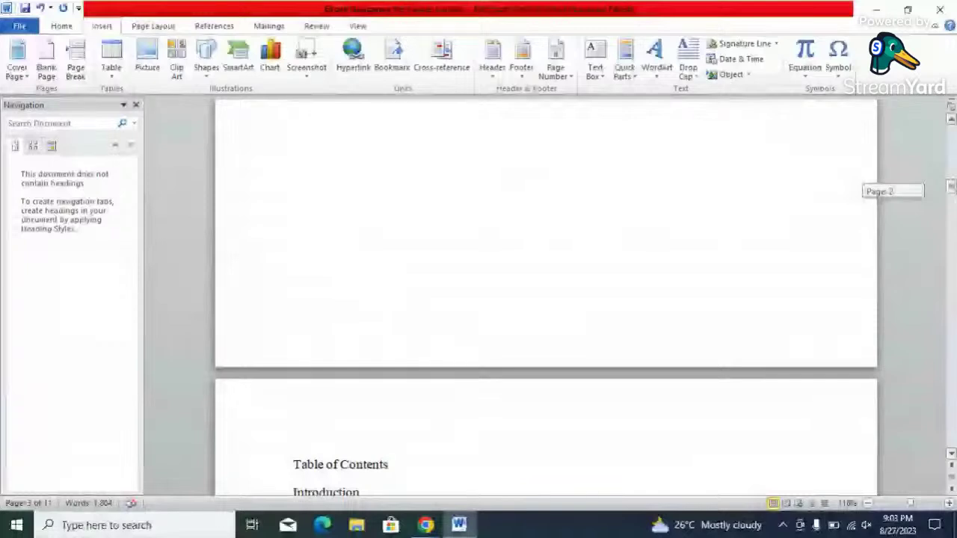
{"action": "left_click_drag", "start_coordinate": [951, 186], "coordinate": [955, 282]}
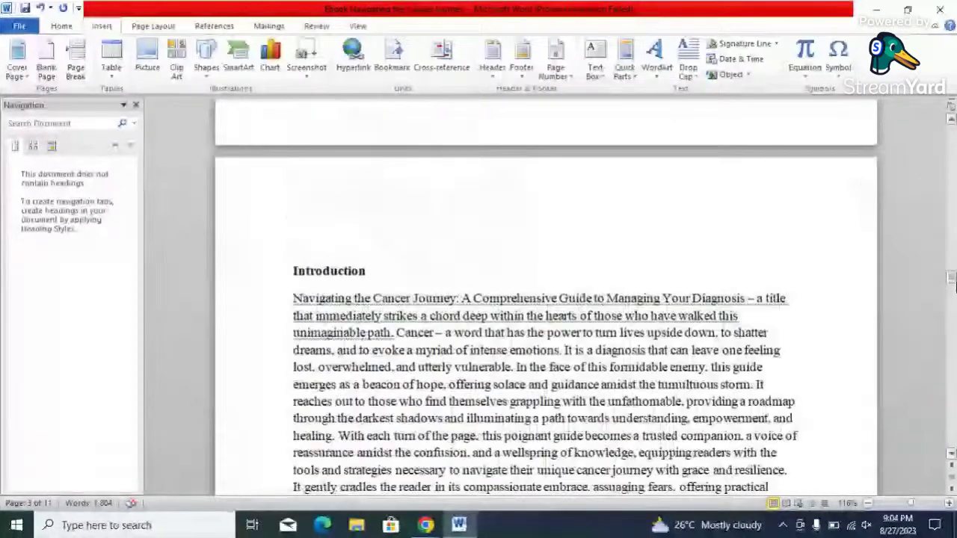
{"action": "left_click", "coordinate": [293, 271]}
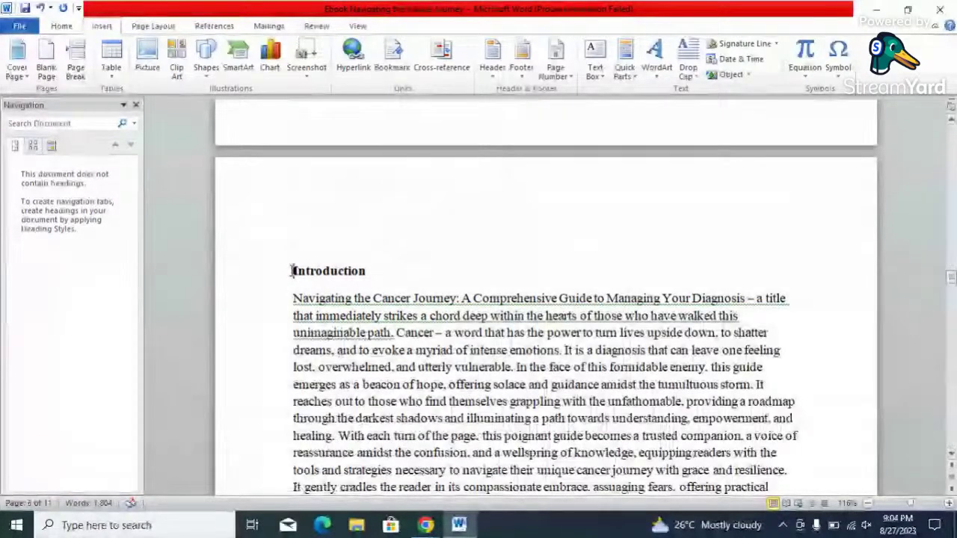
{"action": "key", "text": "BackSpace"}
{"action": "key", "text": "BackSpace"}
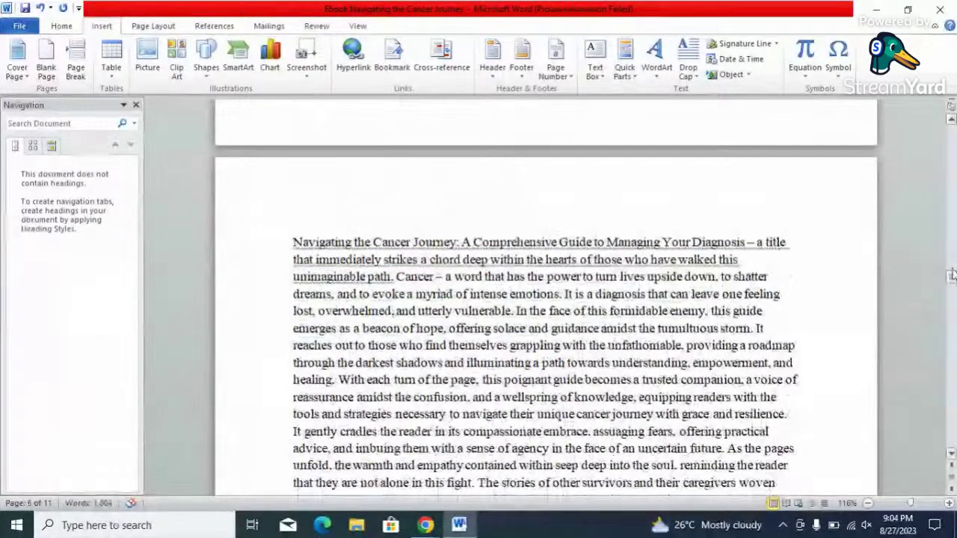
{"action": "left_click_drag", "start_coordinate": [951, 279], "coordinate": [951, 268]}
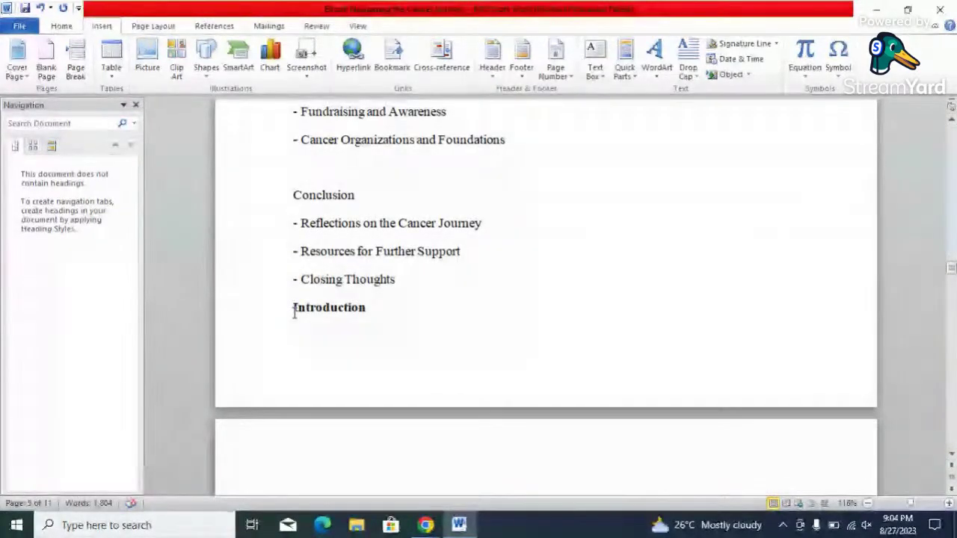
{"action": "left_click", "coordinate": [76, 67]}
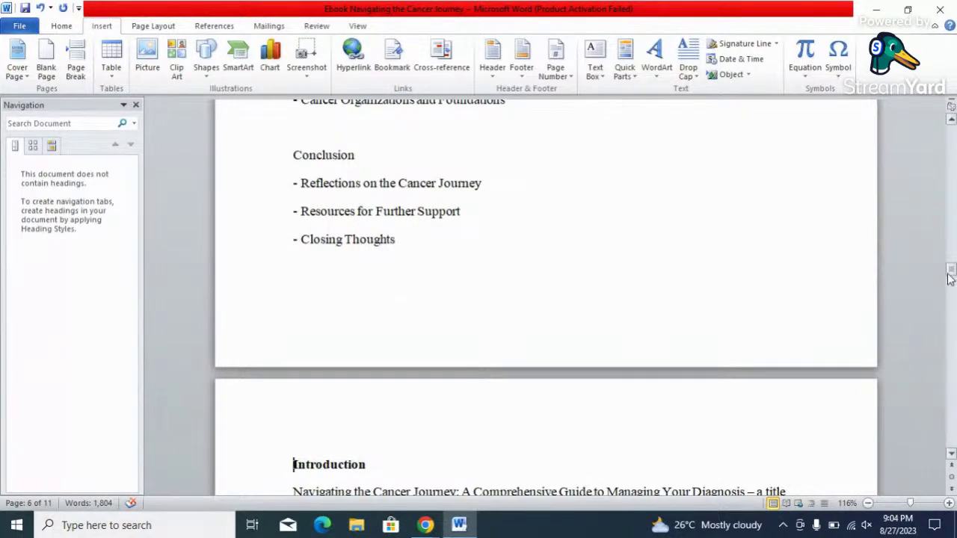
Step: Set the document's paper size to A5 and remove the blank line below the title on the first page
{"action": "left_click_drag", "start_coordinate": [952, 275], "coordinate": [953, 131]}
{"action": "left_click", "coordinate": [396, 270]}
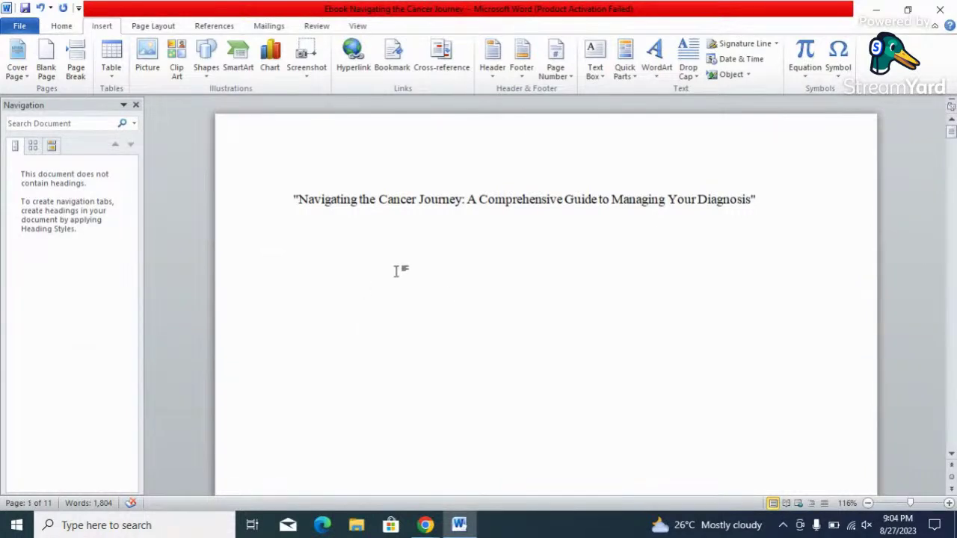
{"action": "left_click", "coordinate": [326, 237]}
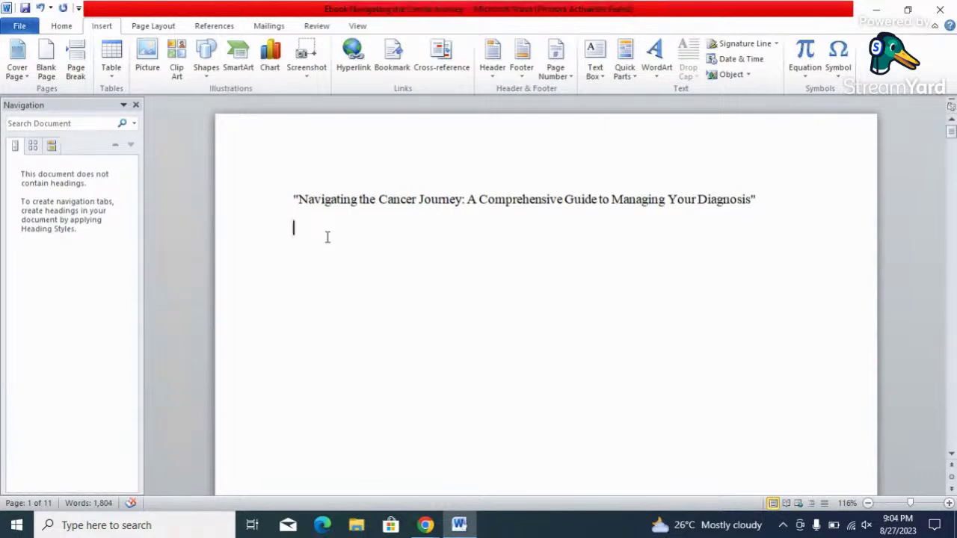
{"action": "left_click", "coordinate": [153, 27]}
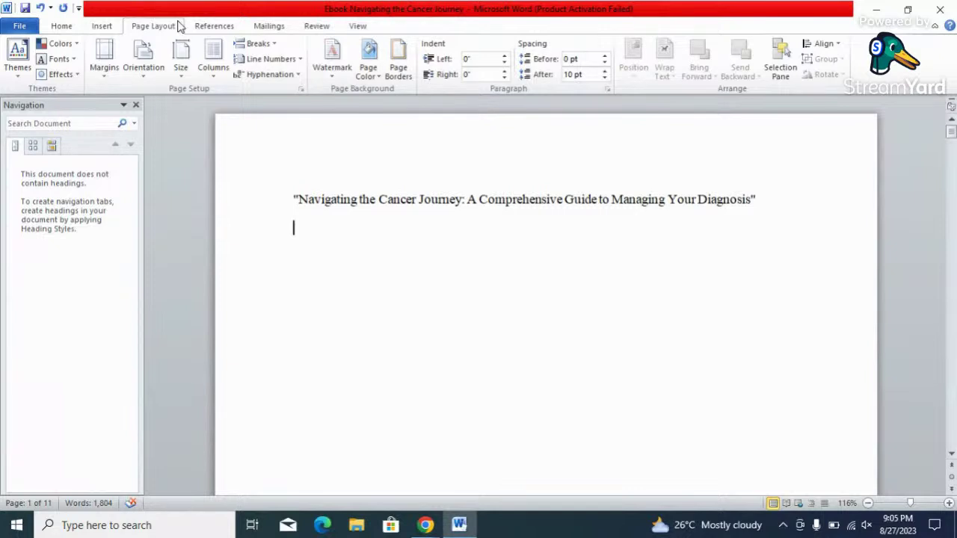
{"action": "left_click", "coordinate": [181, 67]}
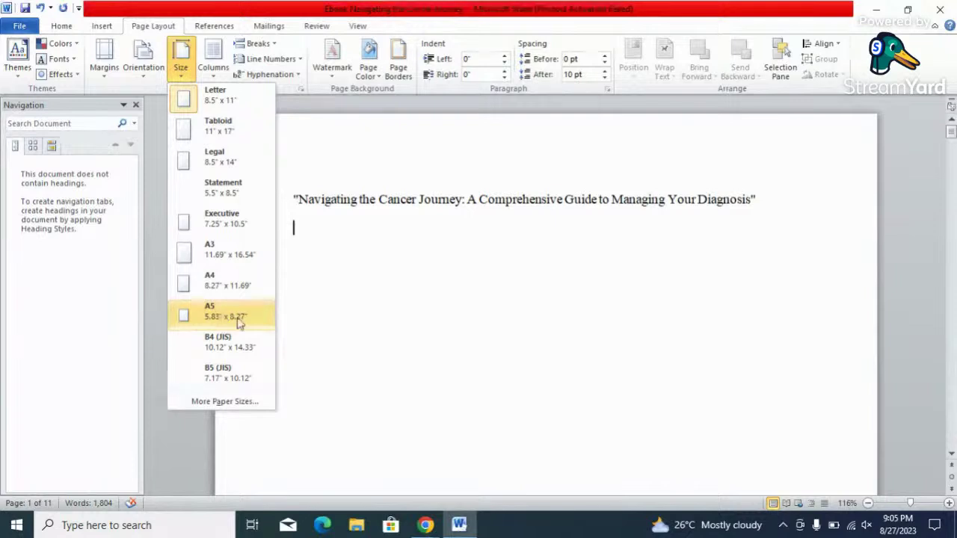
{"action": "left_click", "coordinate": [214, 318]}
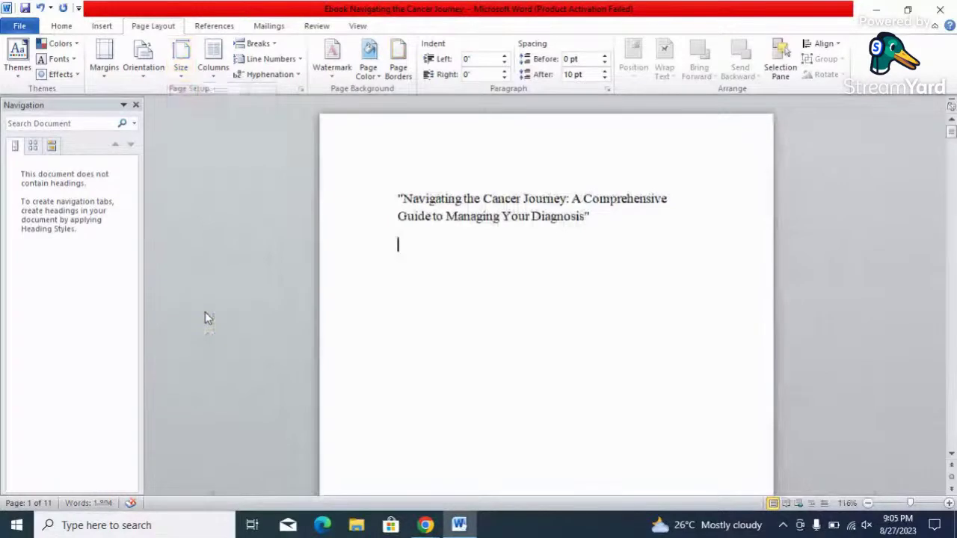
{"action": "key", "text": "BackSpace"}
{"action": "mouse_move", "coordinate": [952, 115]}
{"action": "left_mouse_down"}
{"action": "mouse_move", "coordinate": [953, 163]}
{"action": "mouse_move", "coordinate": [953, 132]}
{"action": "left_mouse_up"}
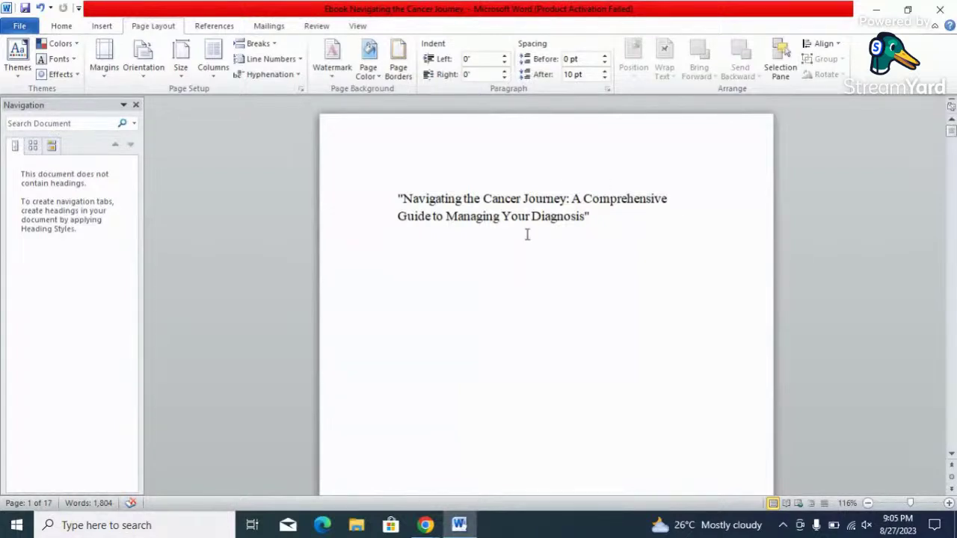
Step: Add page numbers at the bottom of every page in the Accent Bar 4 style and leave footer editing
{"action": "left_click", "coordinate": [489, 229]}
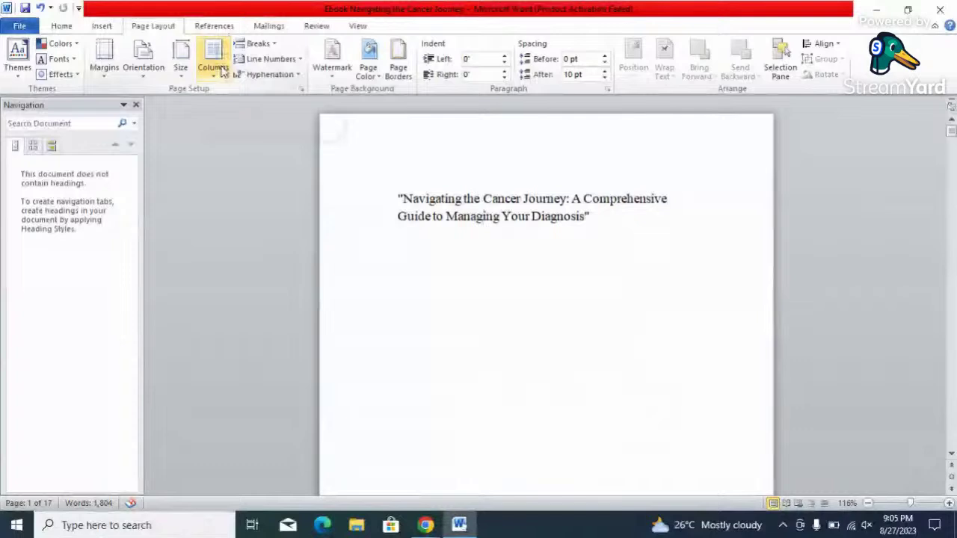
{"action": "left_click", "coordinate": [102, 27]}
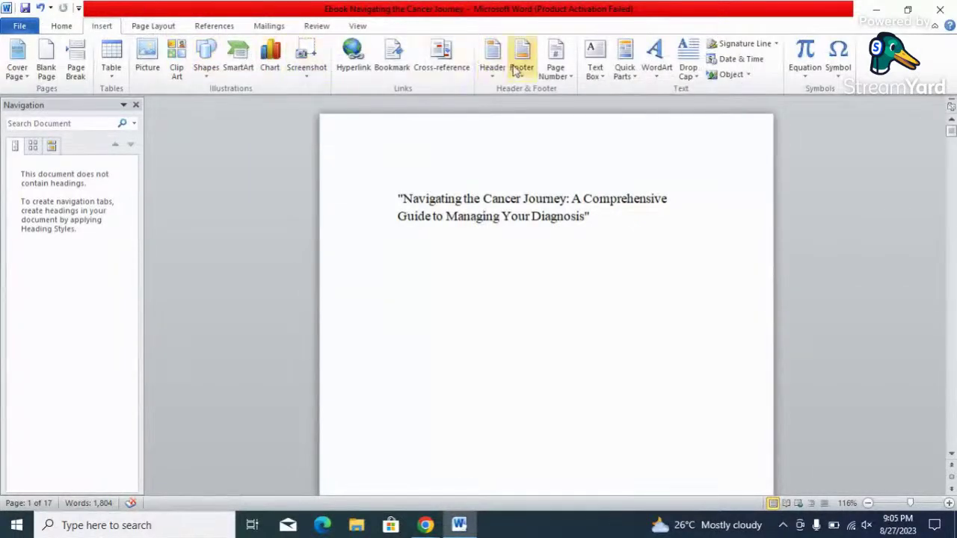
{"action": "left_click", "coordinate": [571, 77]}
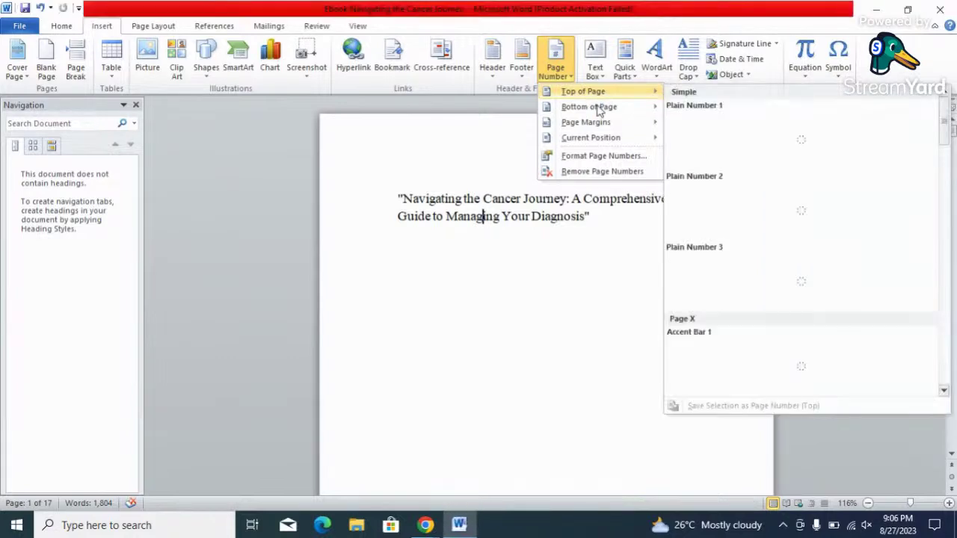
{"action": "mouse_move", "coordinate": [605, 112]}
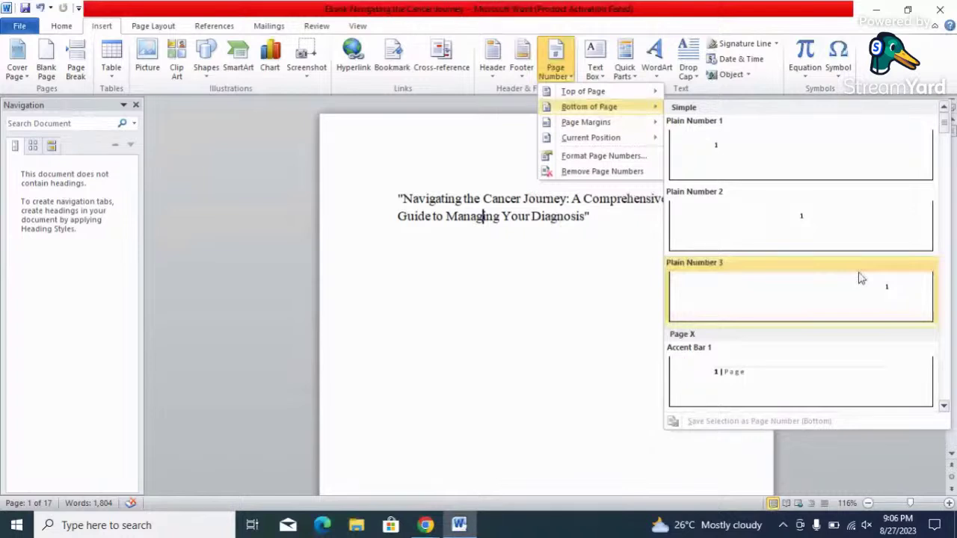
{"action": "left_click", "coordinate": [945, 408]}
{"action": "scroll", "coordinate": [854, 392], "scroll_direction": "down", "scroll_amount": 1}
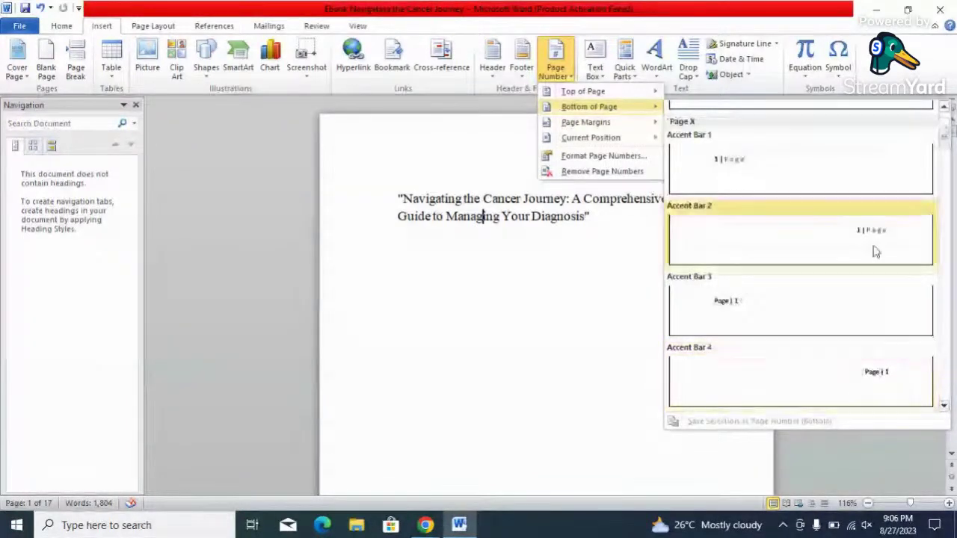
{"action": "left_click", "coordinate": [885, 376]}
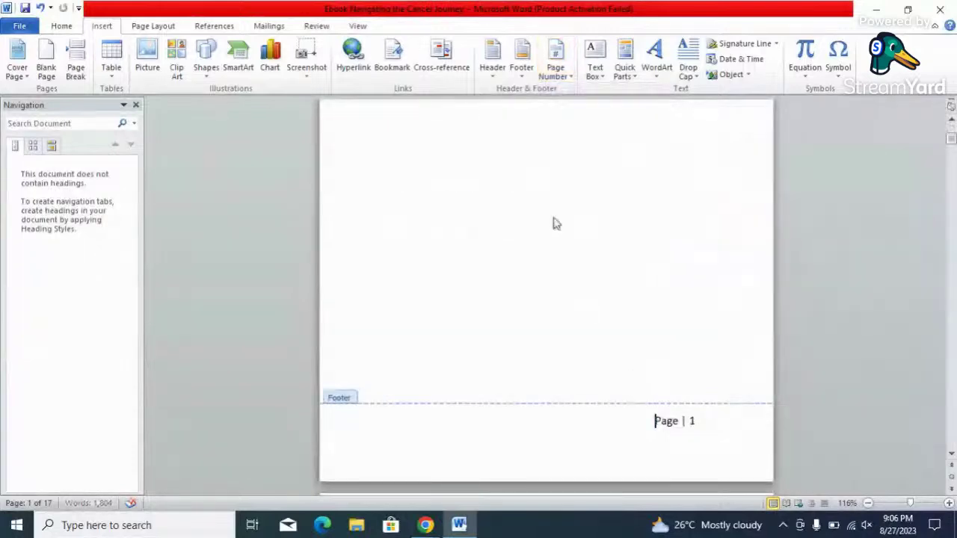
{"action": "double_click", "coordinate": [517, 184]}
{"action": "left_click_drag", "start_coordinate": [953, 131], "coordinate": [955, 230]}
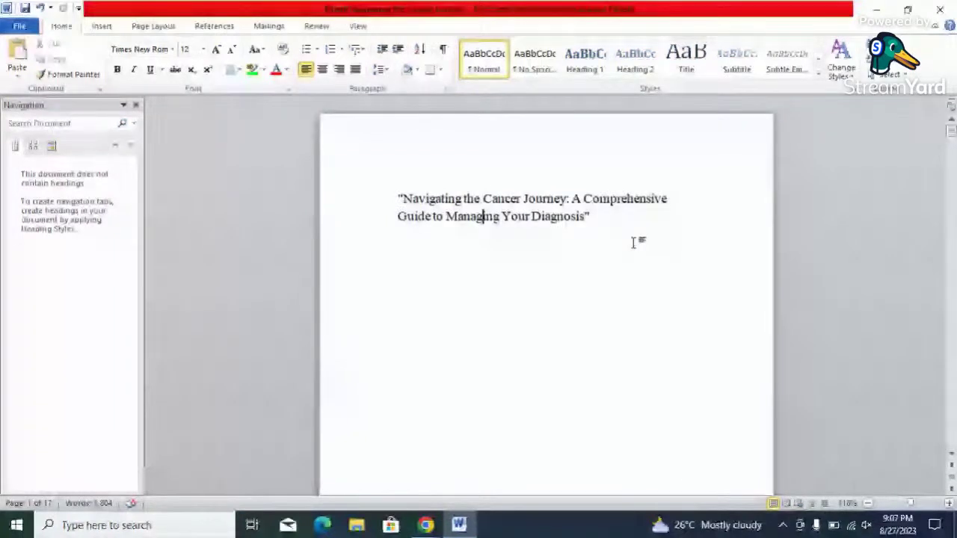
Step: Format the first-page title as bold, centred 26 pt text without quotation marks, starting the subtitle on its own line
{"action": "left_click_drag", "start_coordinate": [397, 197], "coordinate": [595, 231]}
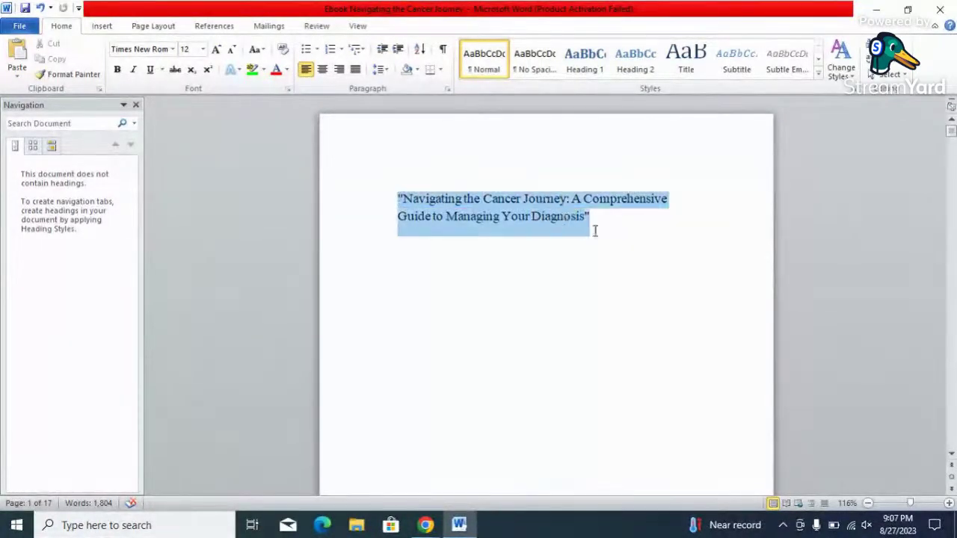
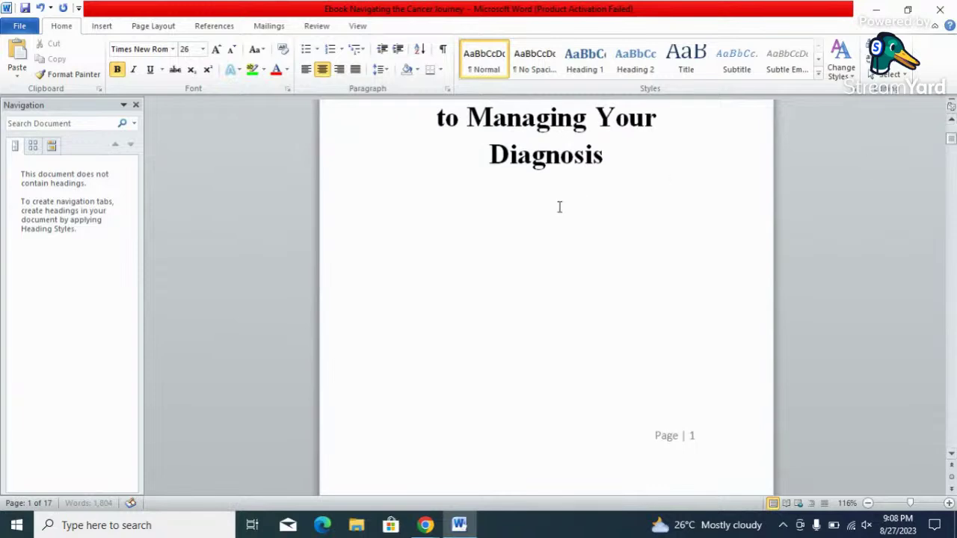
{"action": "left_click", "coordinate": [533, 155]}
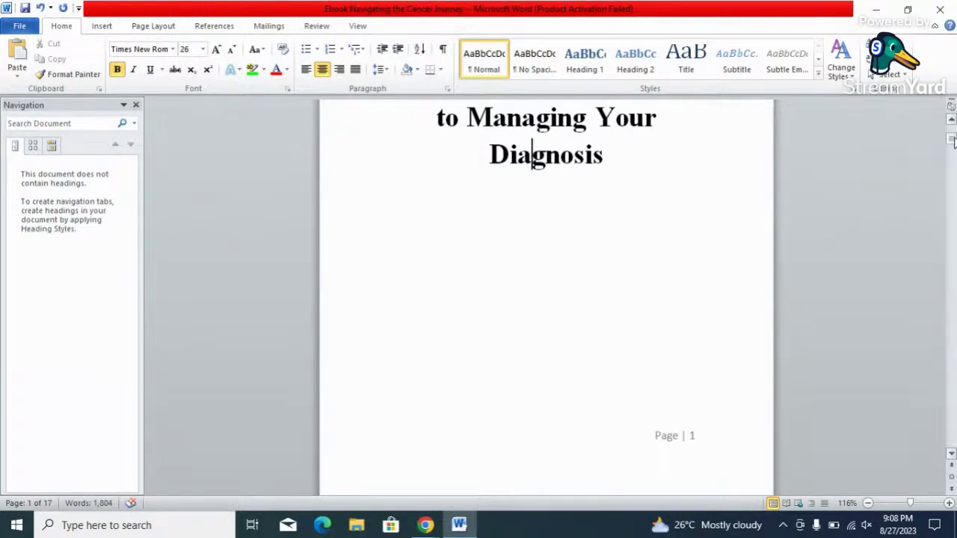
Step: Copy the author's name from the copyright line and paste it on a new line beneath the first-page title
{"action": "left_click_drag", "start_coordinate": [952, 139], "coordinate": [954, 149]}
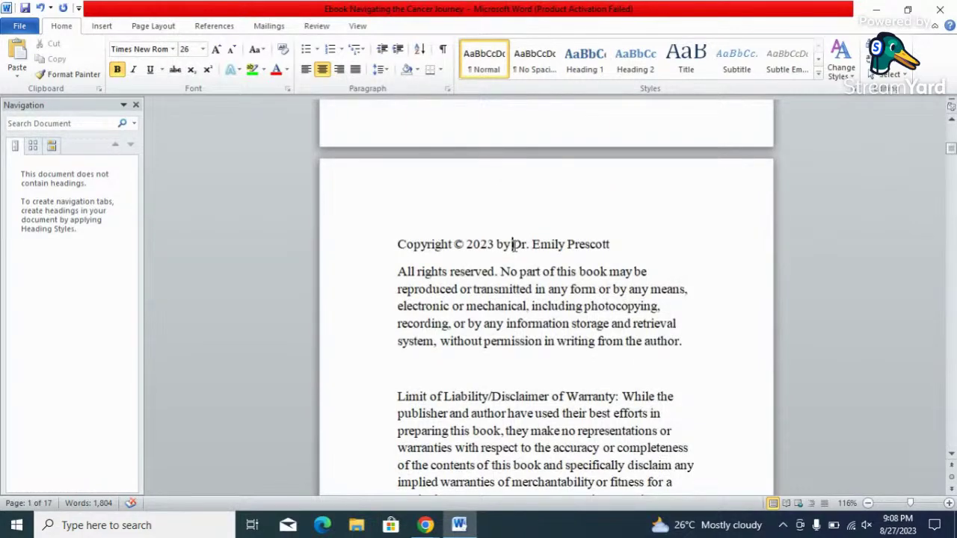
{"action": "left_click_drag", "start_coordinate": [512, 244], "coordinate": [608, 250]}
{"action": "key", "text": "ctrl+c"}
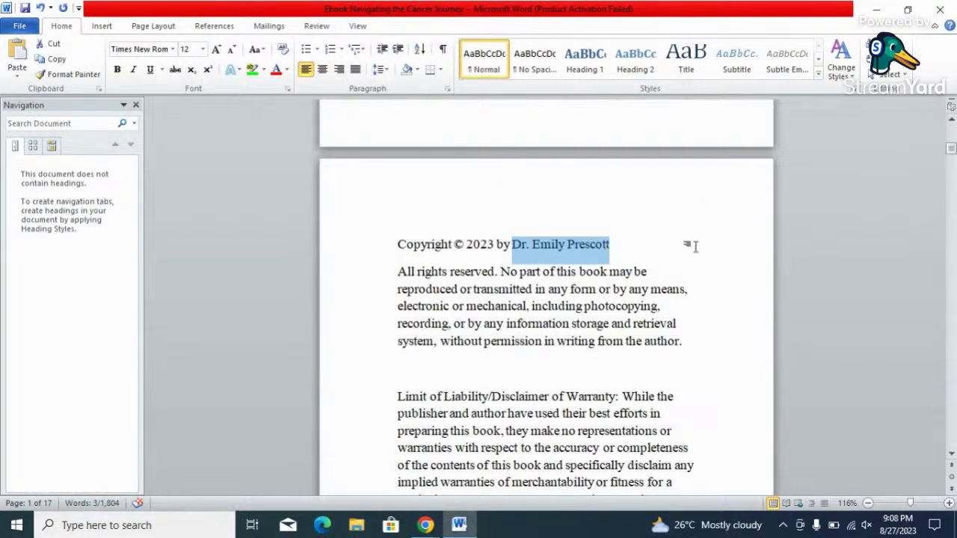
{"action": "left_click", "coordinate": [695, 247]}
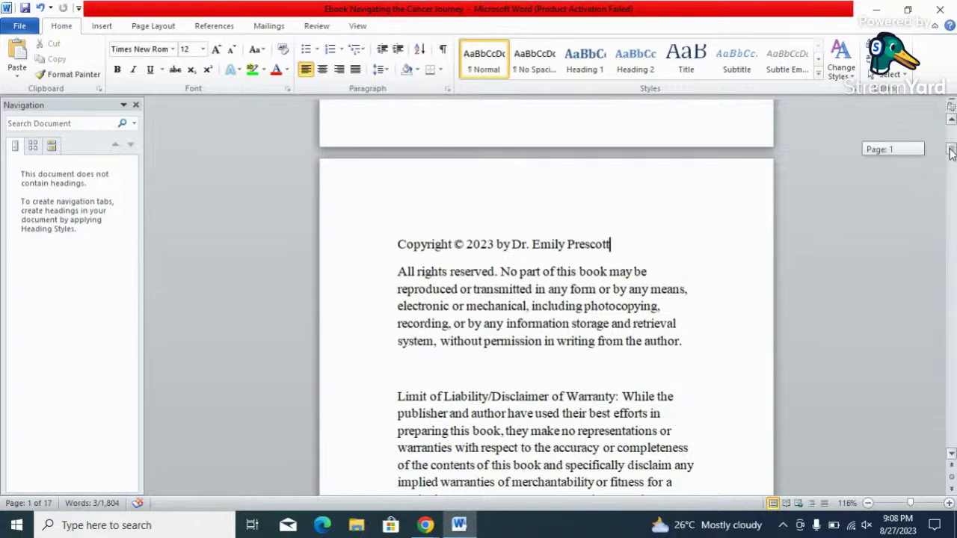
{"action": "left_click_drag", "start_coordinate": [951, 152], "coordinate": [951, 133]}
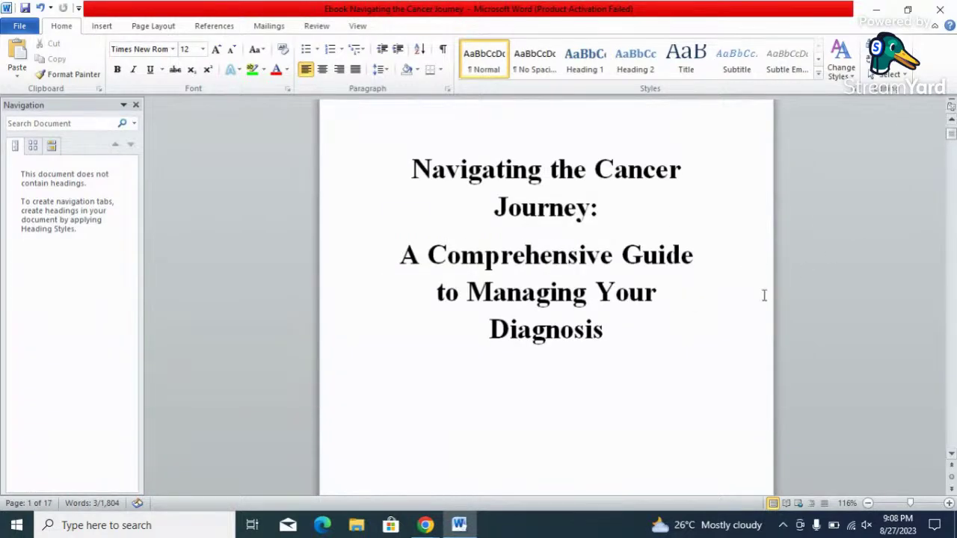
{"action": "left_click", "coordinate": [619, 395]}
{"action": "key", "text": "Return"}
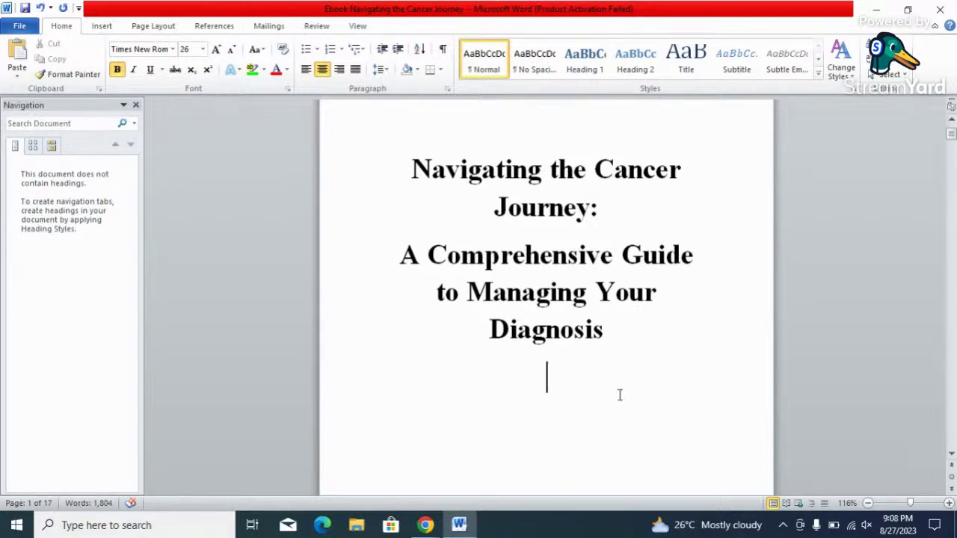
{"action": "key", "text": "ctrl+v"}
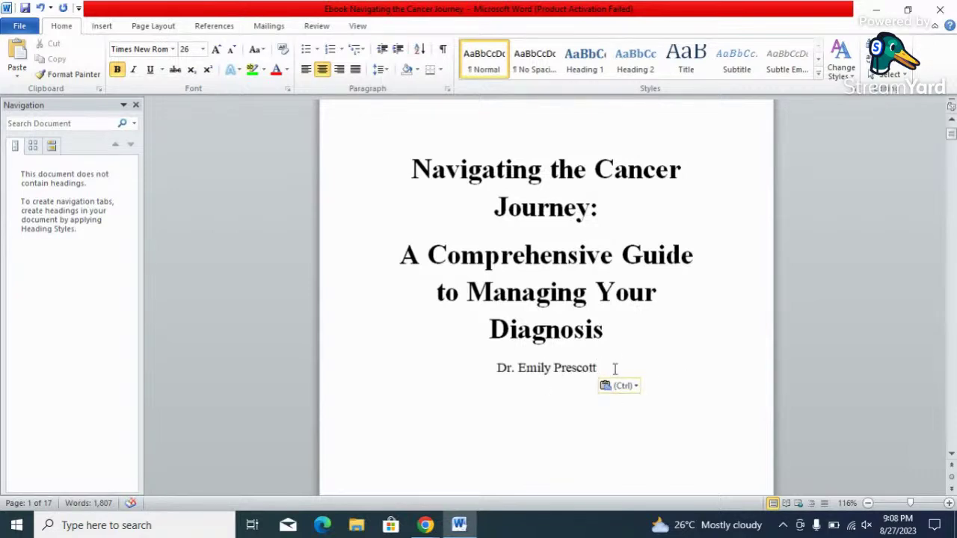
{"action": "key", "text": "BackSpace"}
Step: Make the author's name below the title bold and set its font size to 14
{"action": "left_click_drag", "start_coordinate": [495, 368], "coordinate": [599, 371]}
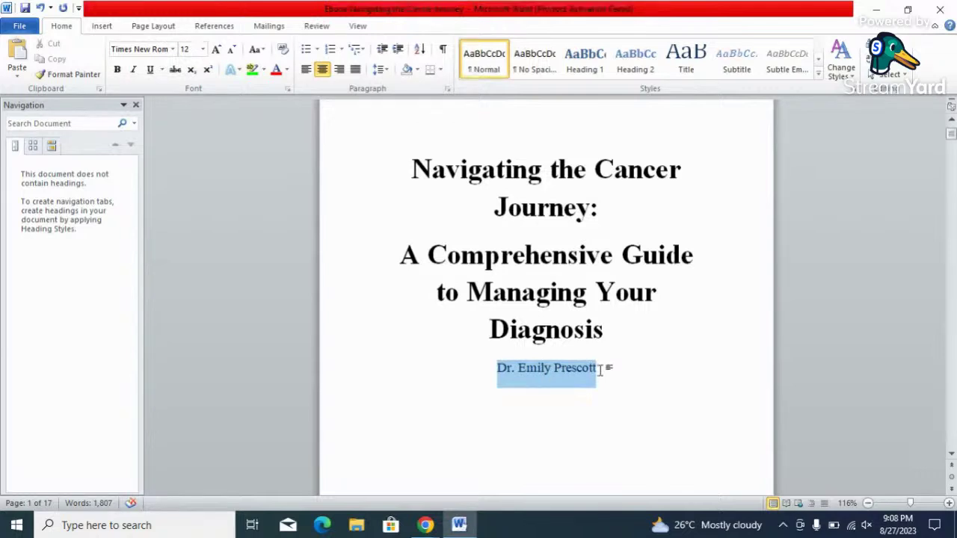
{"action": "key", "text": "ctrl+b"}
{"action": "left_click", "coordinate": [203, 49]}
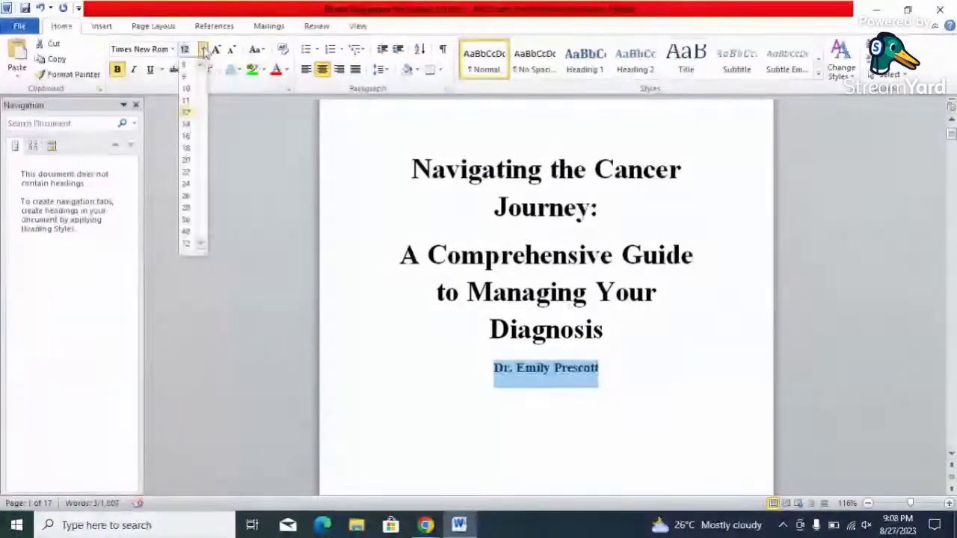
{"action": "left_click", "coordinate": [189, 125]}
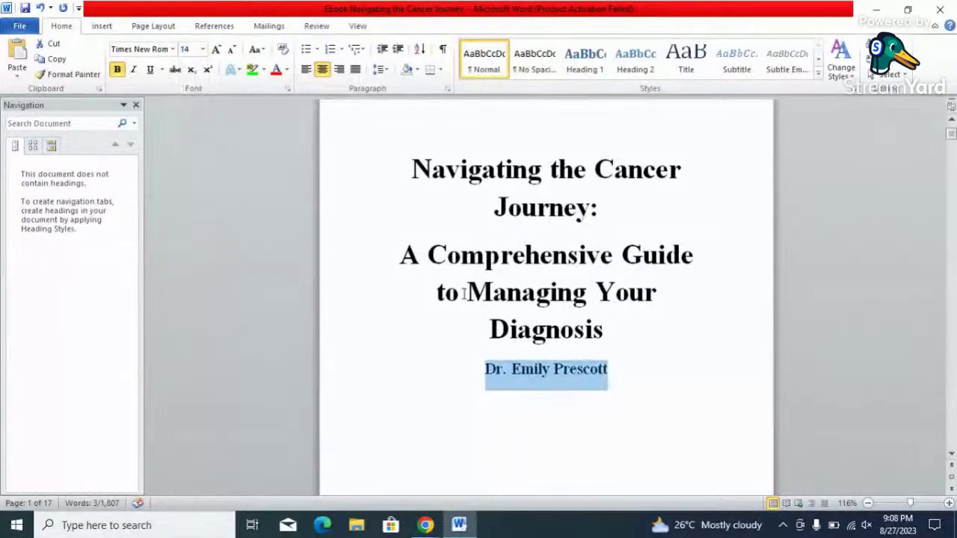
Step: Insert blank lines above the author's name to place it near the end of the title page, and save the document
{"action": "left_click", "coordinate": [511, 329]}
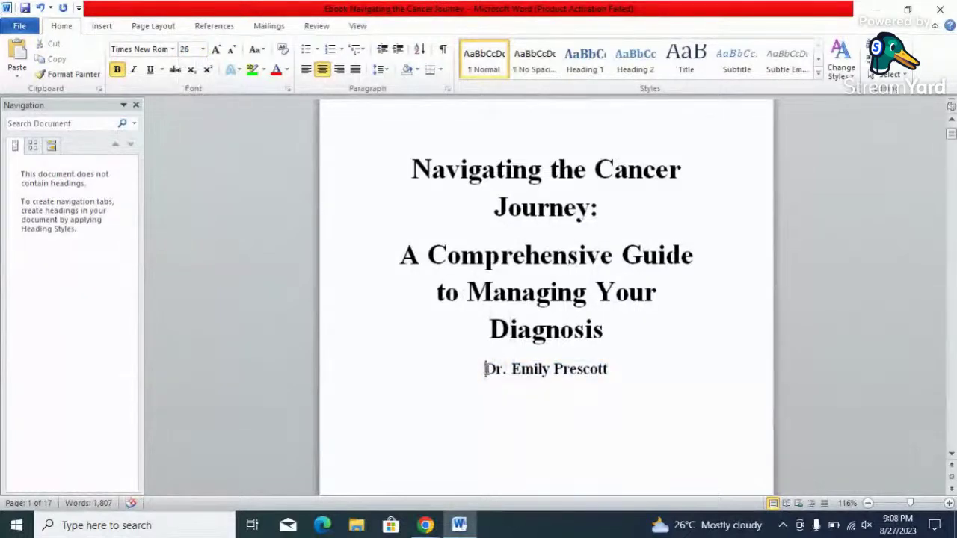
{"action": "key", "text": "Return"}
{"action": "key", "text": "Return"}
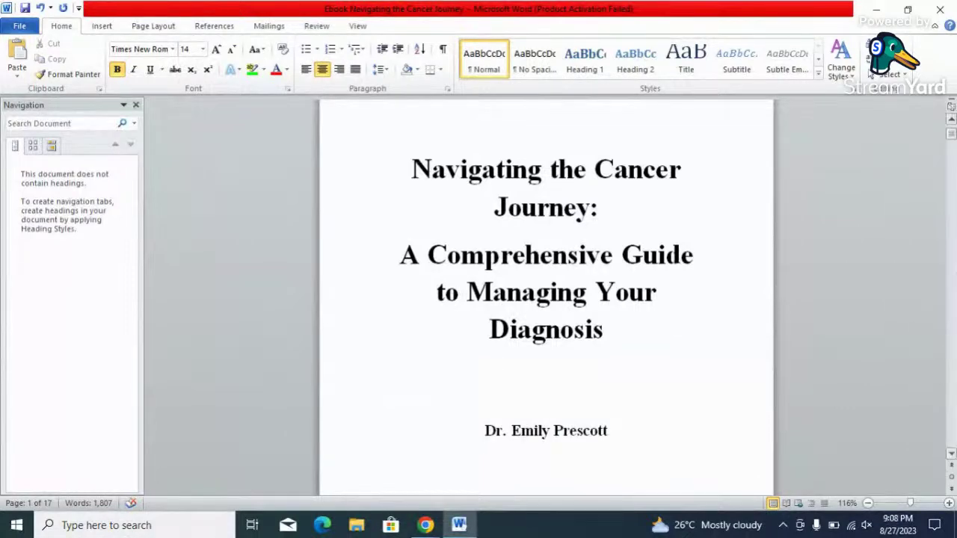
{"action": "left_click_drag", "start_coordinate": [953, 139], "coordinate": [954, 143]}
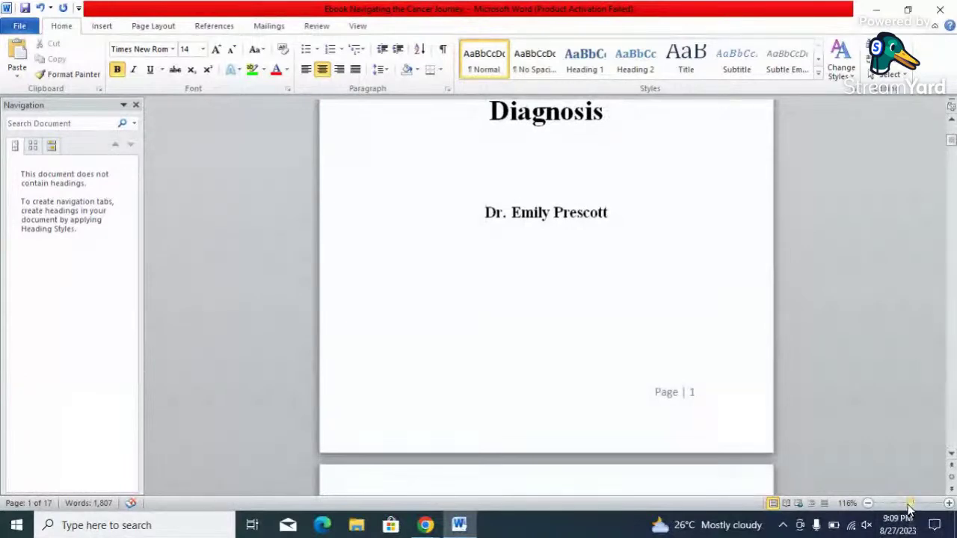
{"action": "left_click_drag", "start_coordinate": [910, 504], "coordinate": [908, 504]}
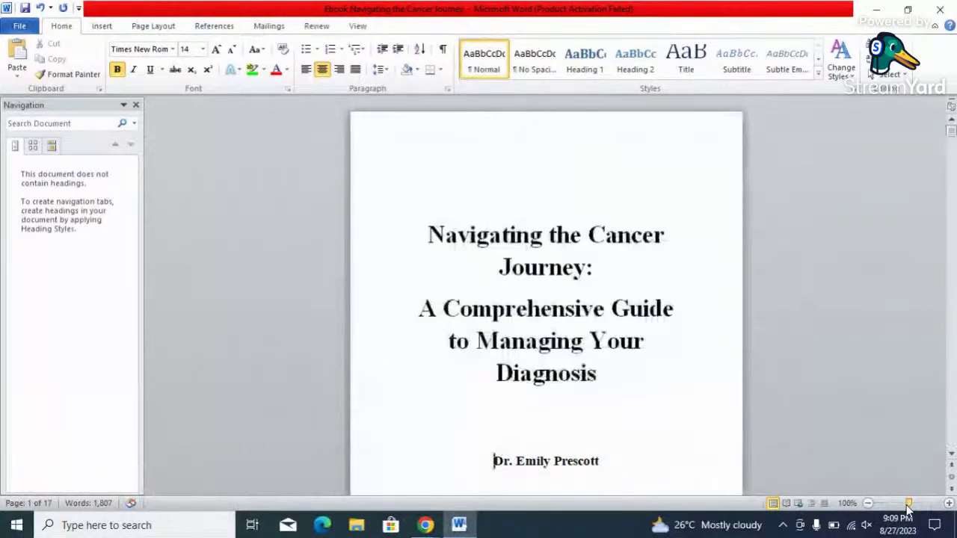
{"action": "left_click_drag", "start_coordinate": [952, 129], "coordinate": [952, 143]}
{"action": "key", "text": "Return"}
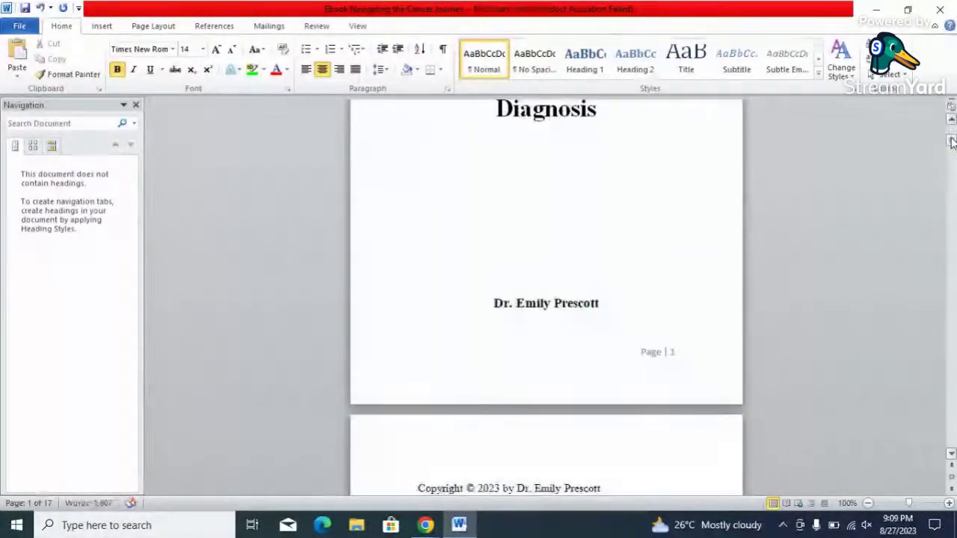
{"action": "key", "text": "Return"}
{"action": "key", "text": "BackSpace"}
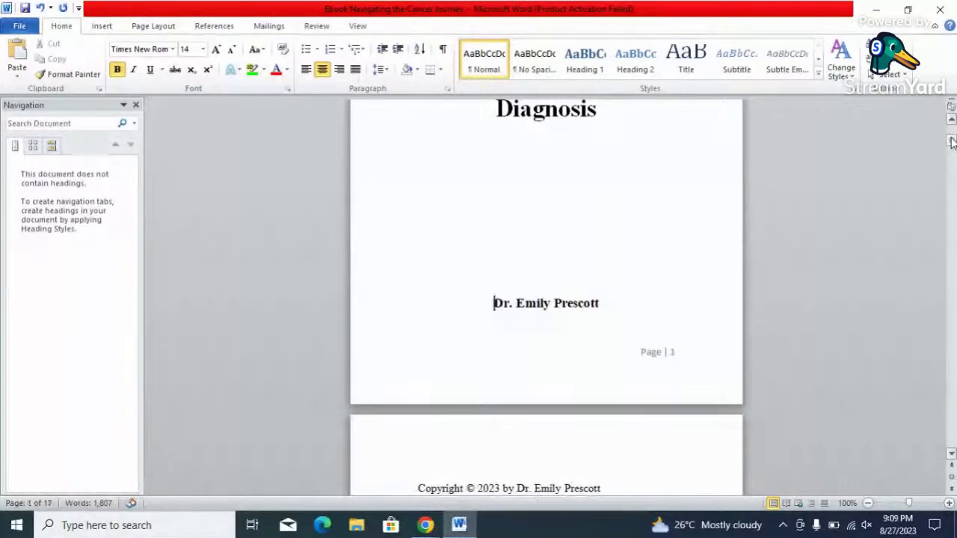
{"action": "key", "text": "ctrl+s"}
Step: Make the copyright line bold and remove the blank line above the Limit of Liability paragraph
{"action": "mouse_move", "coordinate": [952, 138]}
{"action": "left_mouse_down"}
{"action": "mouse_move", "coordinate": [950, 162]}
{"action": "mouse_move", "coordinate": [951, 154]}
{"action": "left_mouse_up"}
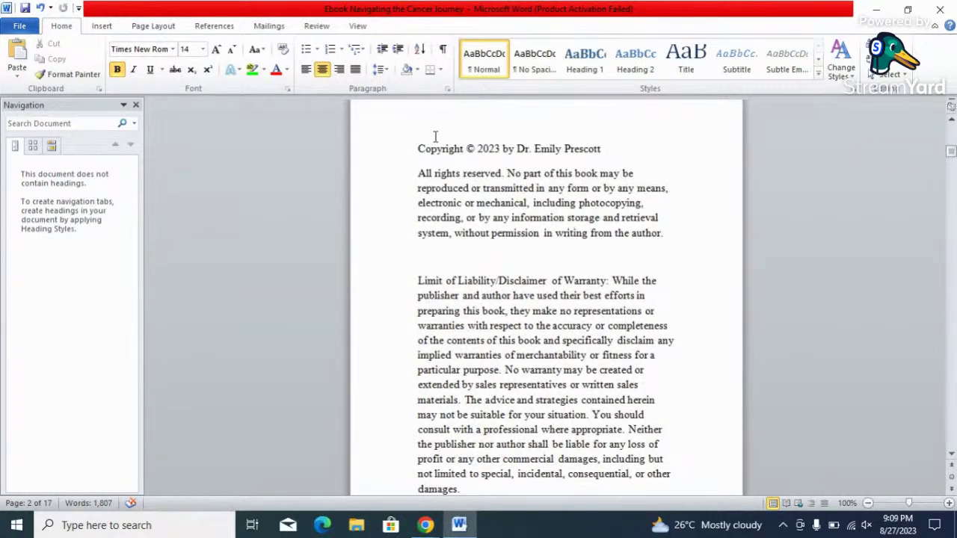
{"action": "left_click_drag", "start_coordinate": [419, 149], "coordinate": [663, 139]}
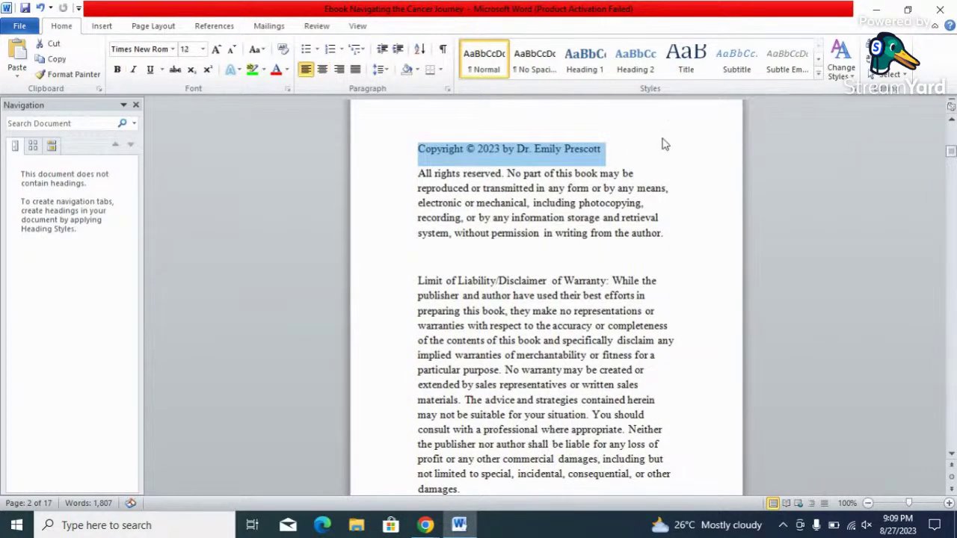
{"action": "key", "text": "ctrl+b"}
{"action": "left_click", "coordinate": [662, 142]}
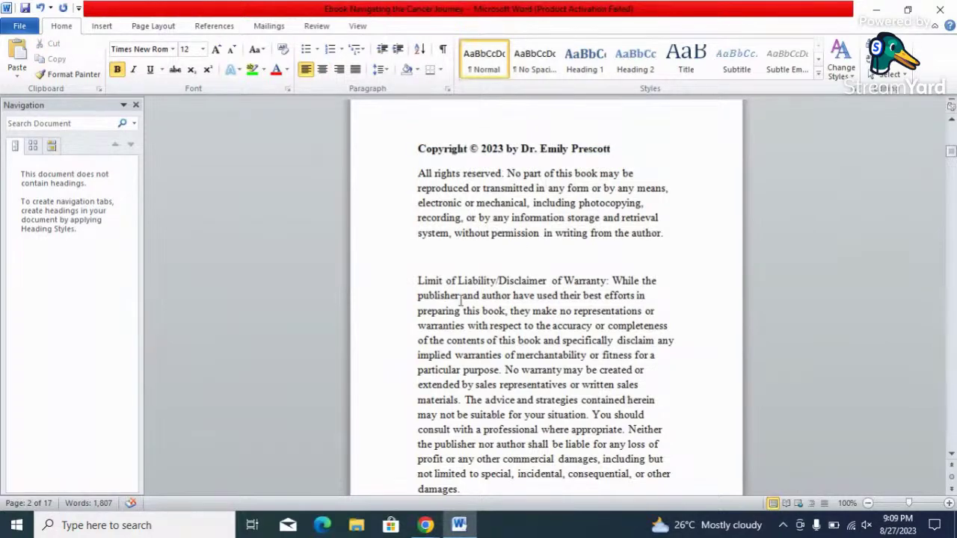
{"action": "left_click", "coordinate": [440, 272]}
{"action": "key", "text": "BackSpace"}
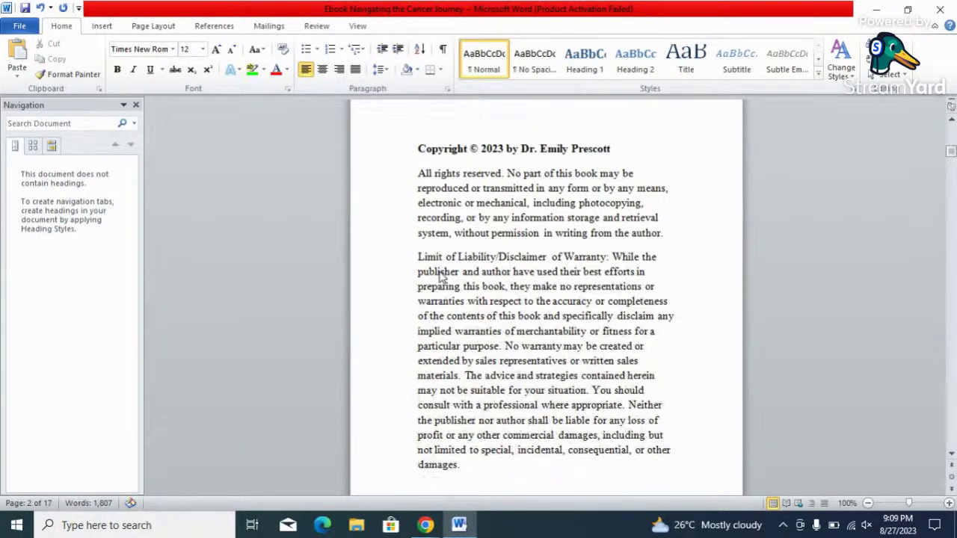
Step: Insert a blank line above the Limit of Liability paragraph
{"action": "key", "text": "Return"}
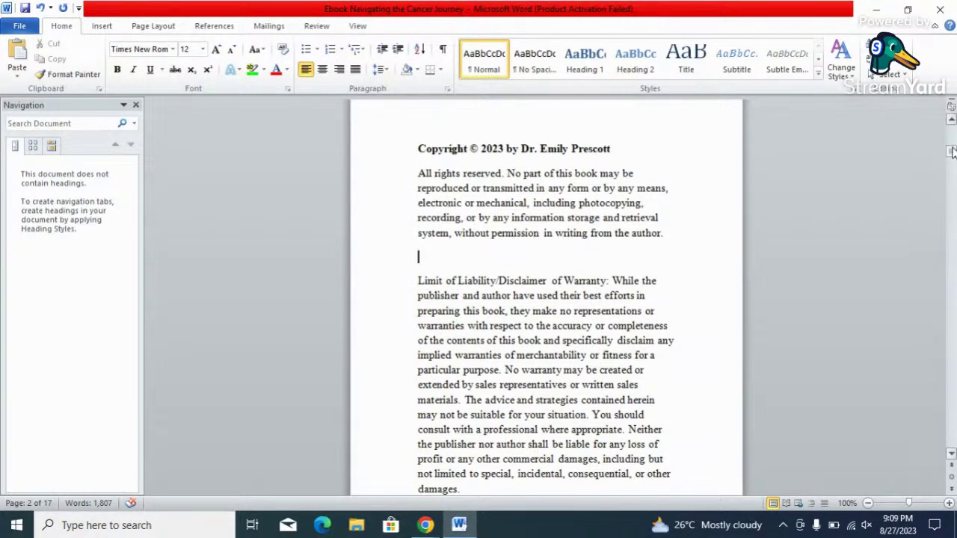
Step: Make the Table of Contents heading bold and centred, with font size 16
{"action": "left_click_drag", "start_coordinate": [952, 156], "coordinate": [953, 169]}
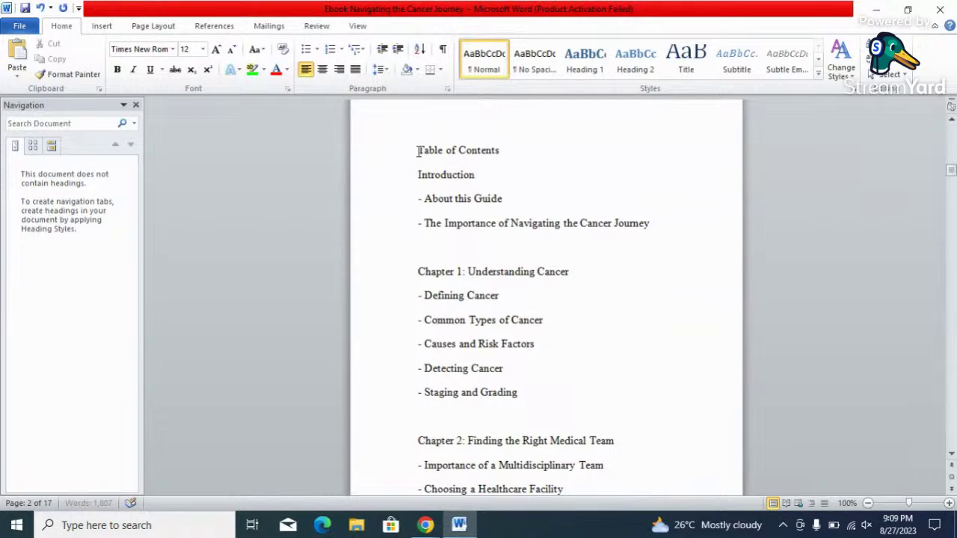
{"action": "left_click_drag", "start_coordinate": [419, 150], "coordinate": [513, 158]}
{"action": "key", "text": "ctrl+b"}
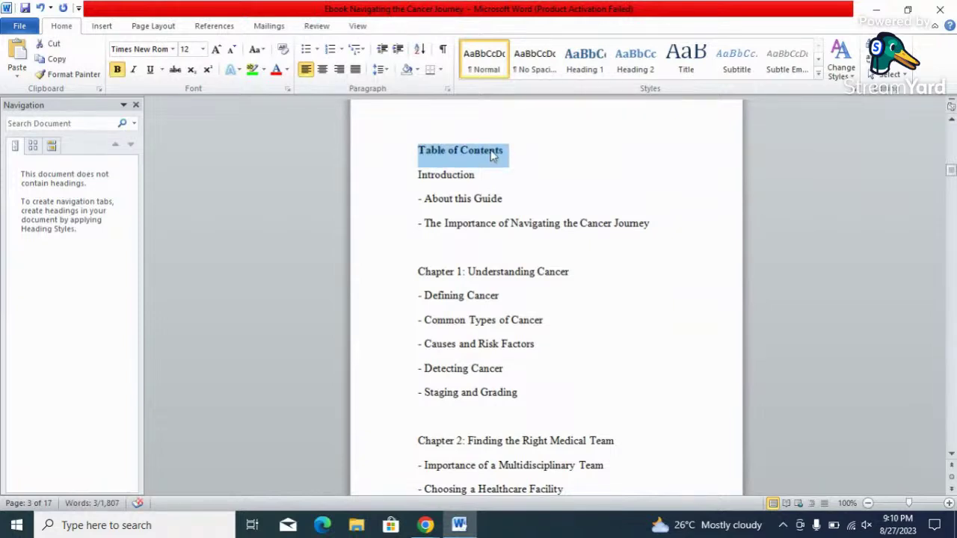
{"action": "left_click", "coordinate": [323, 72]}
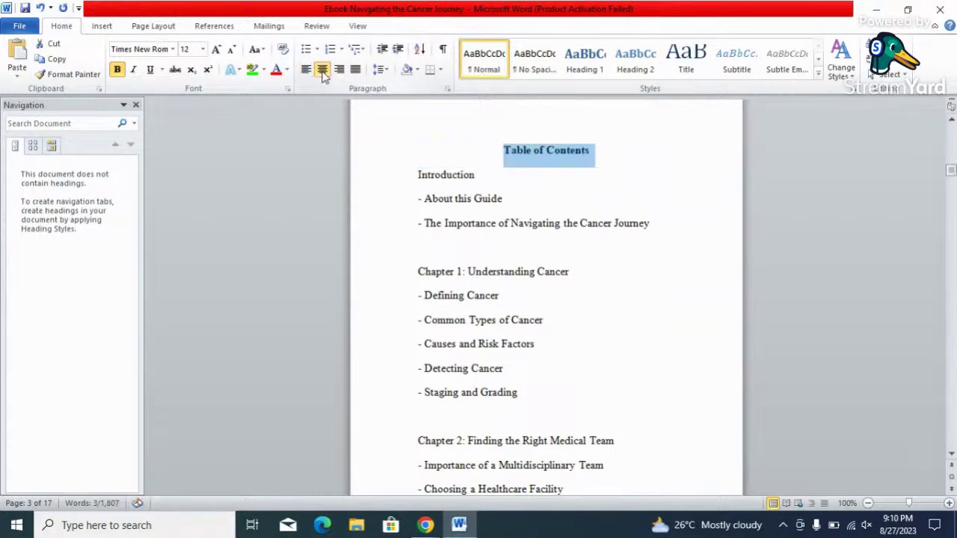
{"action": "left_click", "coordinate": [202, 49]}
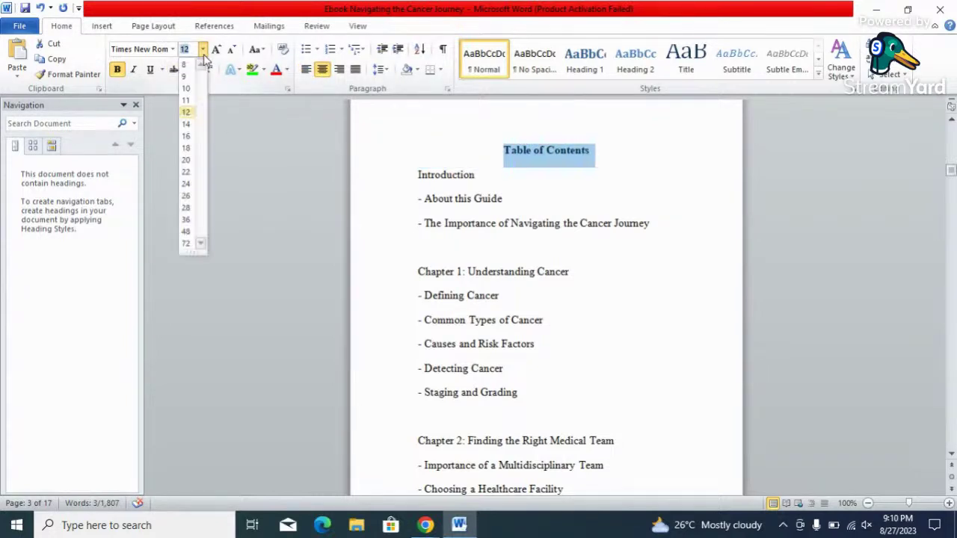
{"action": "left_click", "coordinate": [191, 138]}
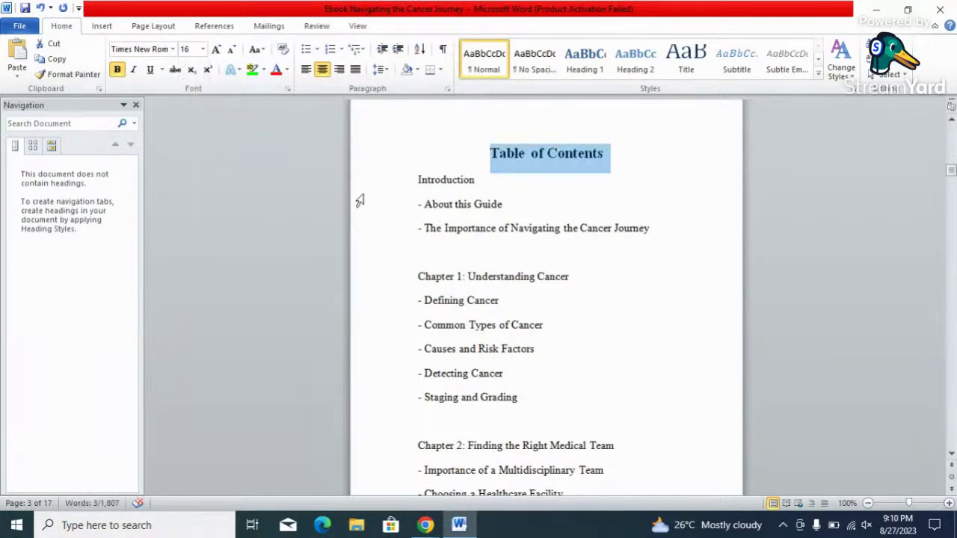
Step: Remove the blank line above the Chapter 1 entry in the table of contents and insert it again
{"action": "left_click", "coordinate": [447, 229]}
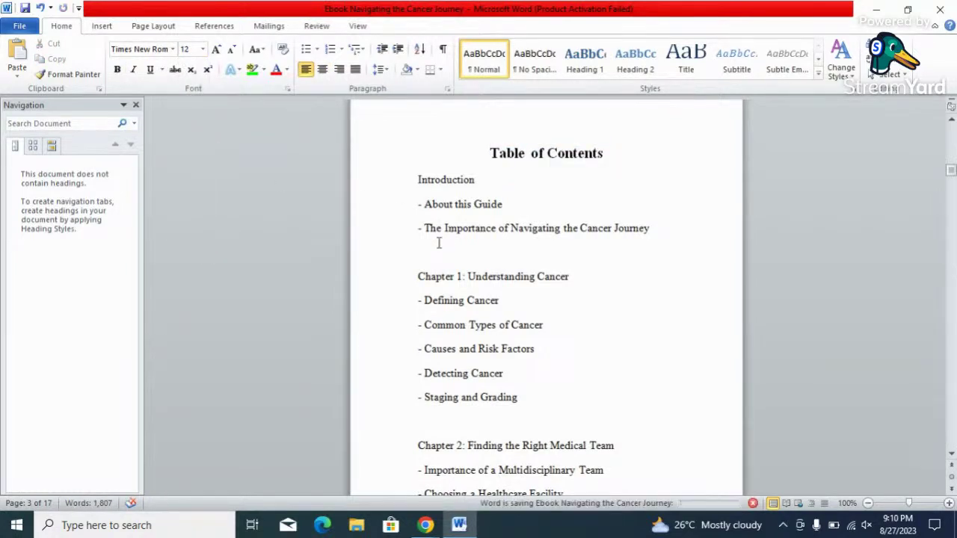
{"action": "key", "text": "BackSpace"}
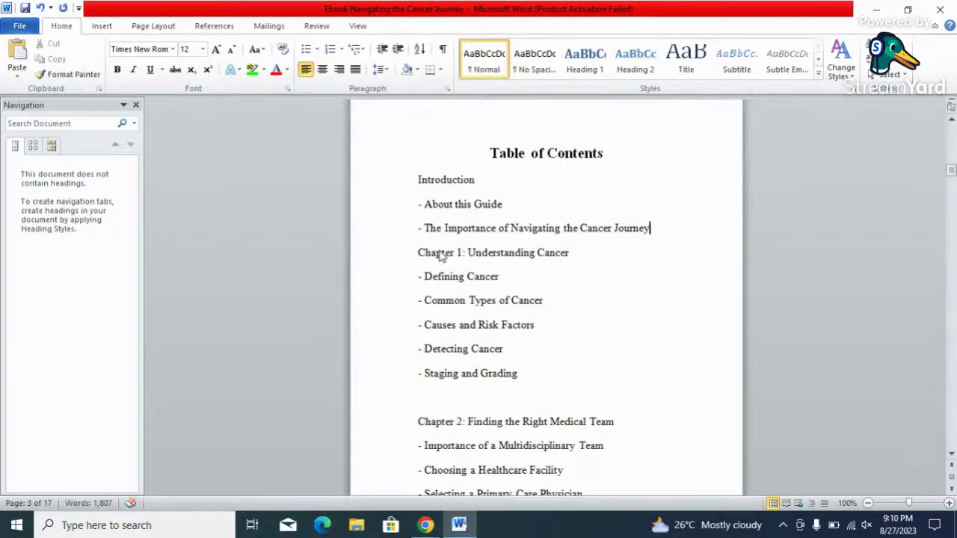
{"action": "key", "text": "Return"}
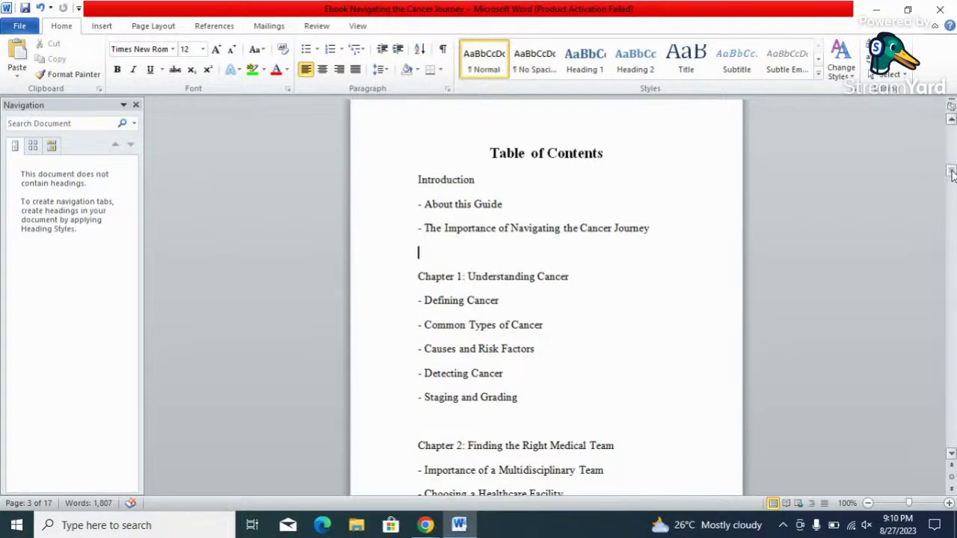
Step: Centre the bold Introduction heading above the opening text
{"action": "left_click_drag", "start_coordinate": [952, 174], "coordinate": [953, 267]}
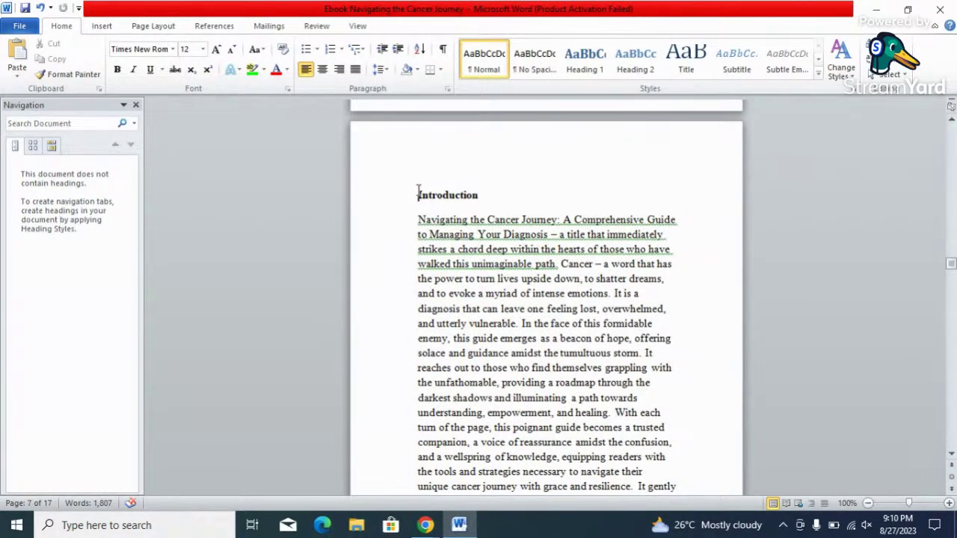
{"action": "left_click_drag", "start_coordinate": [419, 193], "coordinate": [549, 193]}
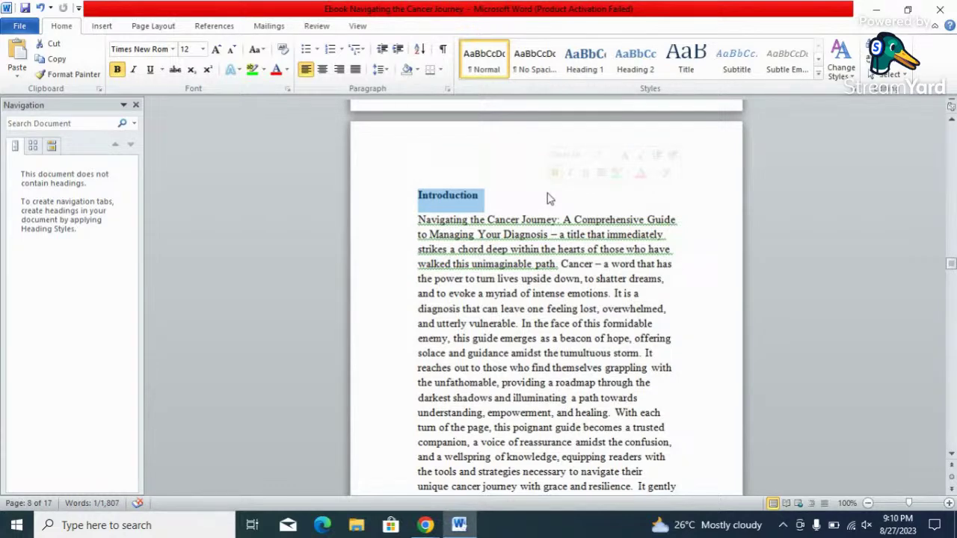
{"action": "left_click", "coordinate": [322, 71]}
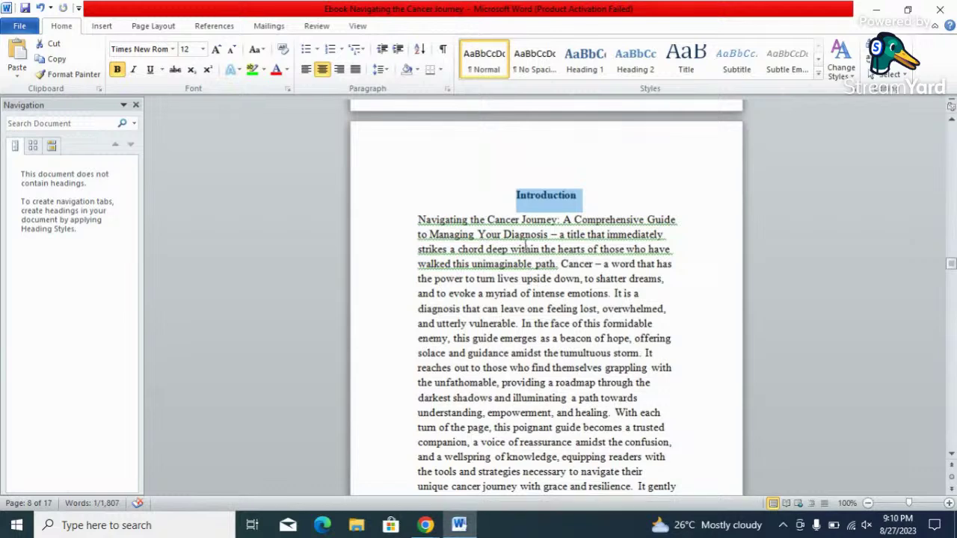
{"action": "left_click", "coordinate": [525, 262]}
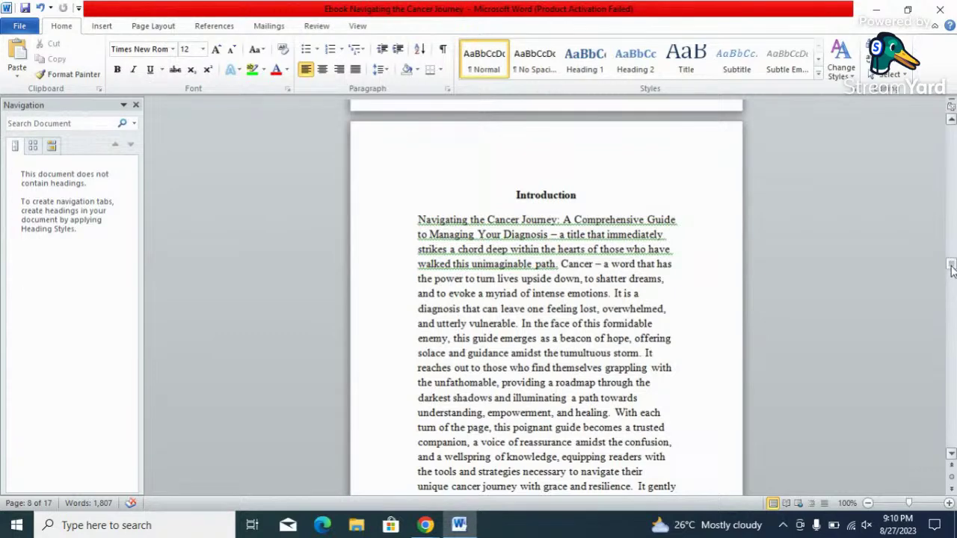
Step: Split the introduction before "Cancer – a word" and before "It reaches out", leaving a blank line between the paragraphs
{"action": "left_click_drag", "start_coordinate": [952, 267], "coordinate": [953, 271]}
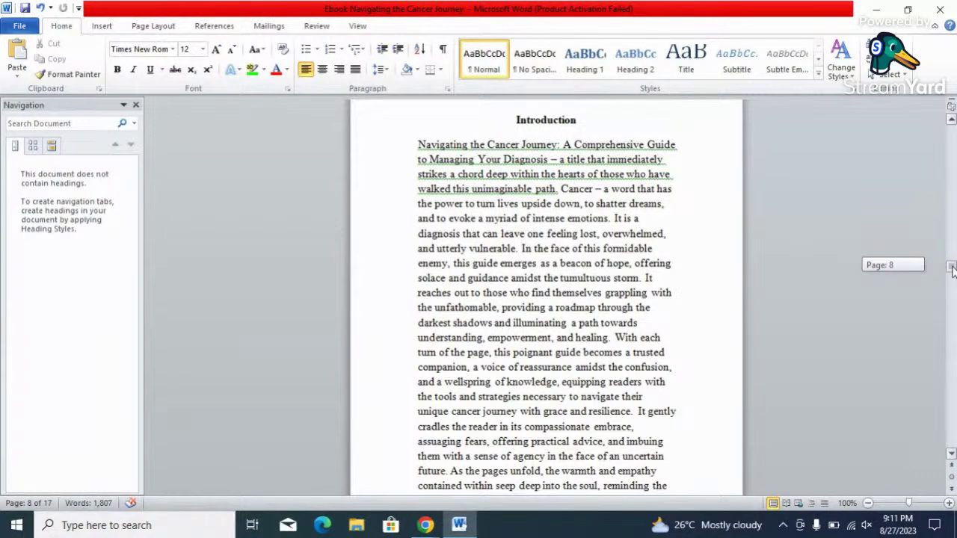
{"action": "left_click_drag", "start_coordinate": [953, 271], "coordinate": [953, 273]}
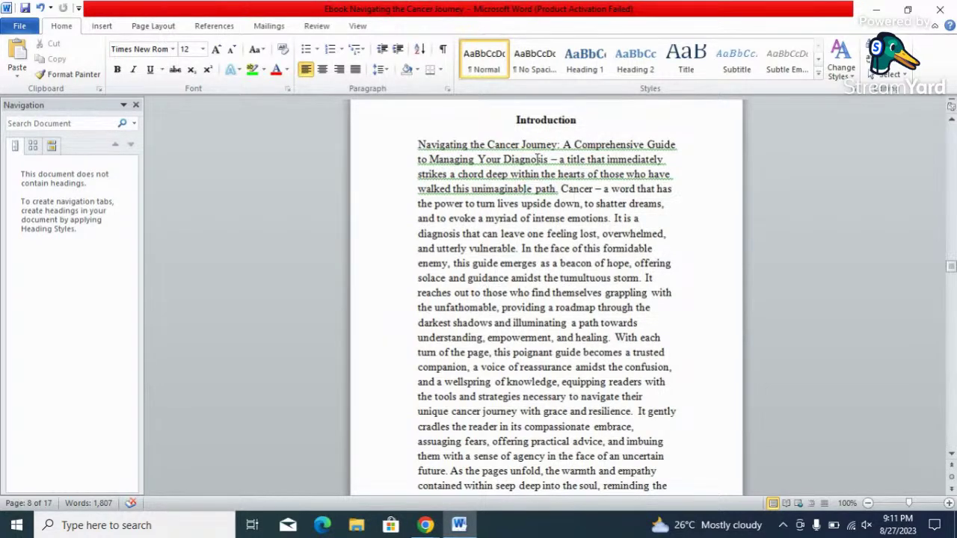
{"action": "left_click", "coordinate": [562, 189]}
{"action": "key", "text": "Return"}
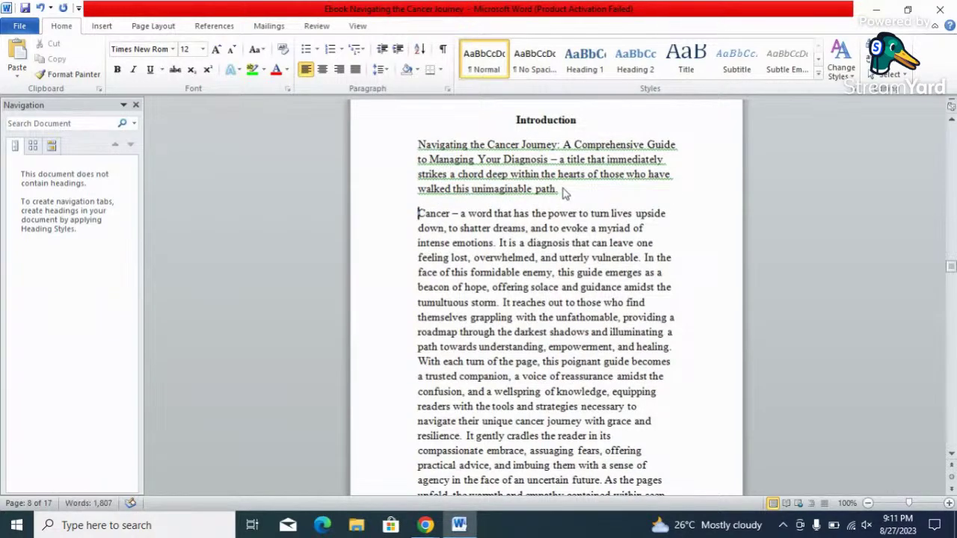
{"action": "key", "text": "Return"}
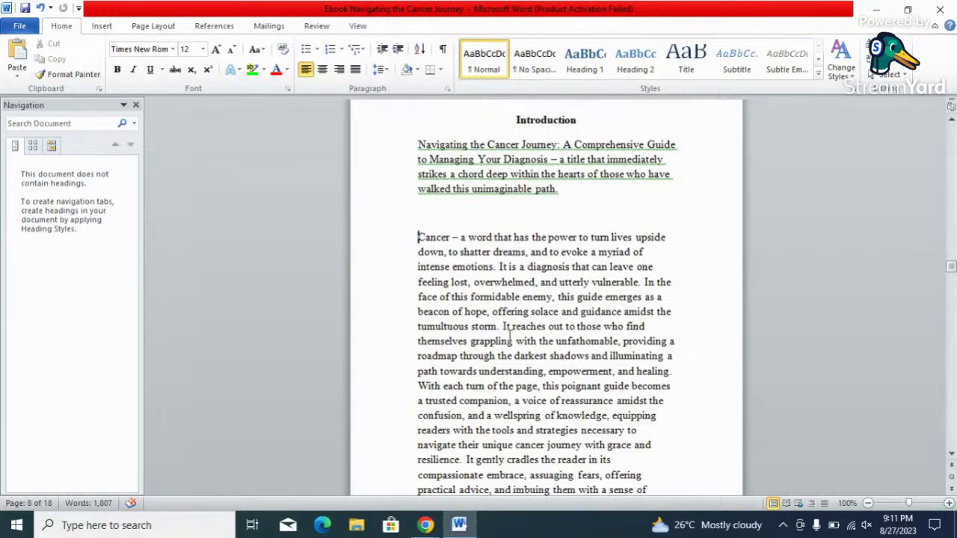
{"action": "left_click", "coordinate": [504, 326]}
{"action": "key", "text": "Return"}
{"action": "key", "text": "Return"}
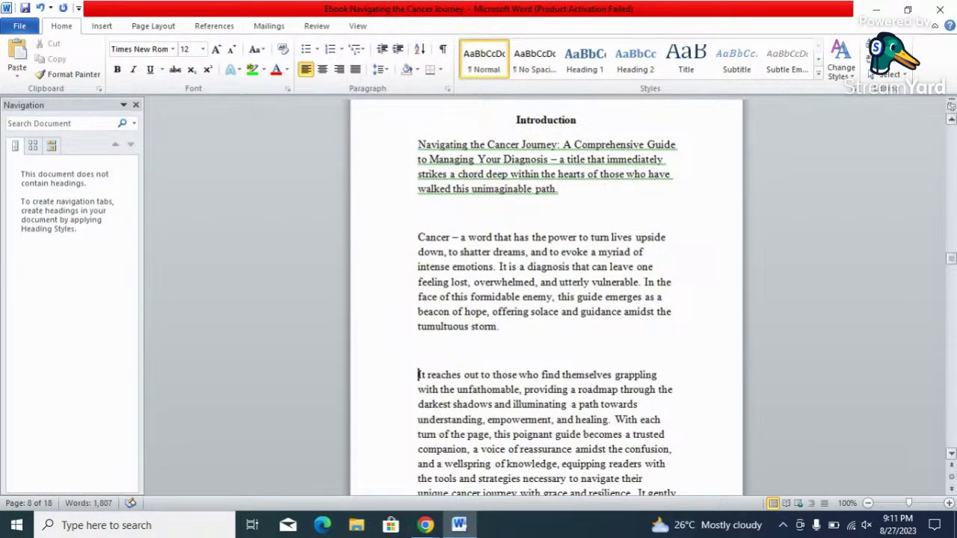
Step: Start new paragraphs at "With each turn of the page" and "As the pages unfold", each preceded by a blank line
{"action": "left_click_drag", "start_coordinate": [952, 268], "coordinate": [953, 274]}
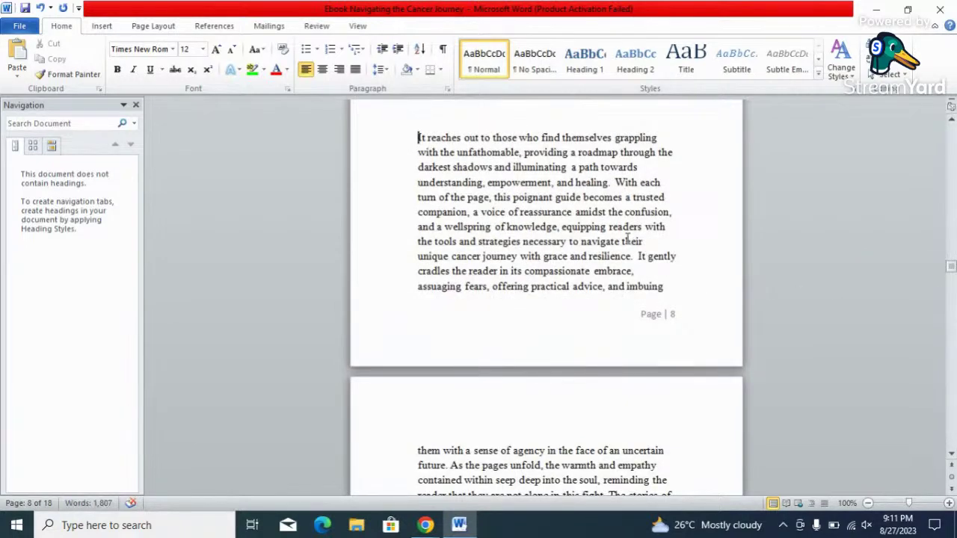
{"action": "left_click", "coordinate": [618, 183]}
{"action": "key", "text": "Return"}
{"action": "key", "text": "Return"}
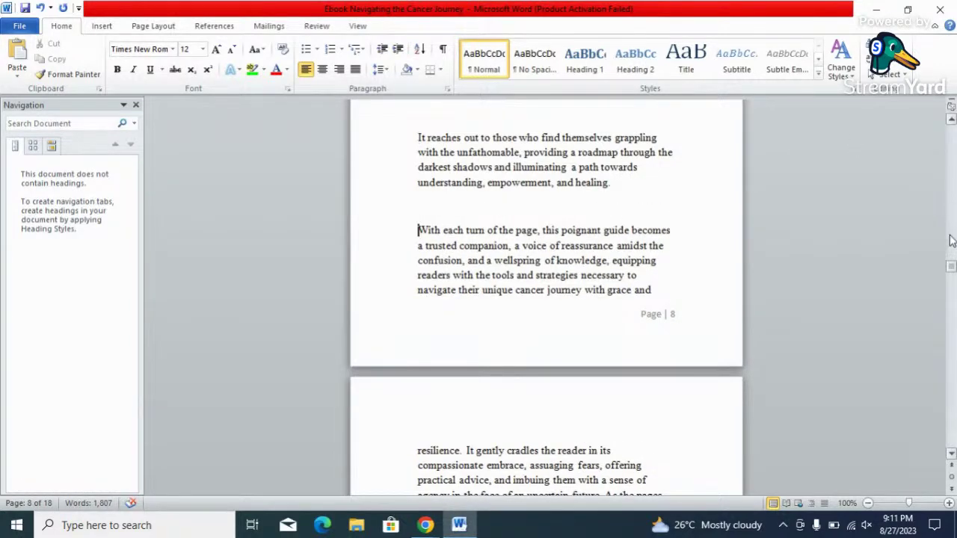
{"action": "left_click", "coordinate": [952, 270]}
{"action": "left_click_drag", "start_coordinate": [952, 270], "coordinate": [952, 273]}
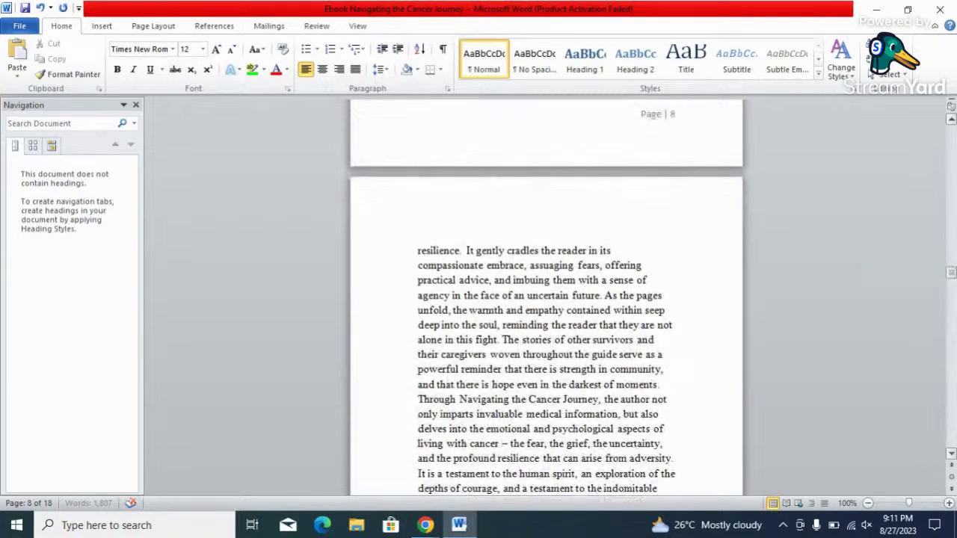
{"action": "left_click", "coordinate": [605, 295]}
{"action": "key", "text": "Return"}
{"action": "key", "text": "Return"}
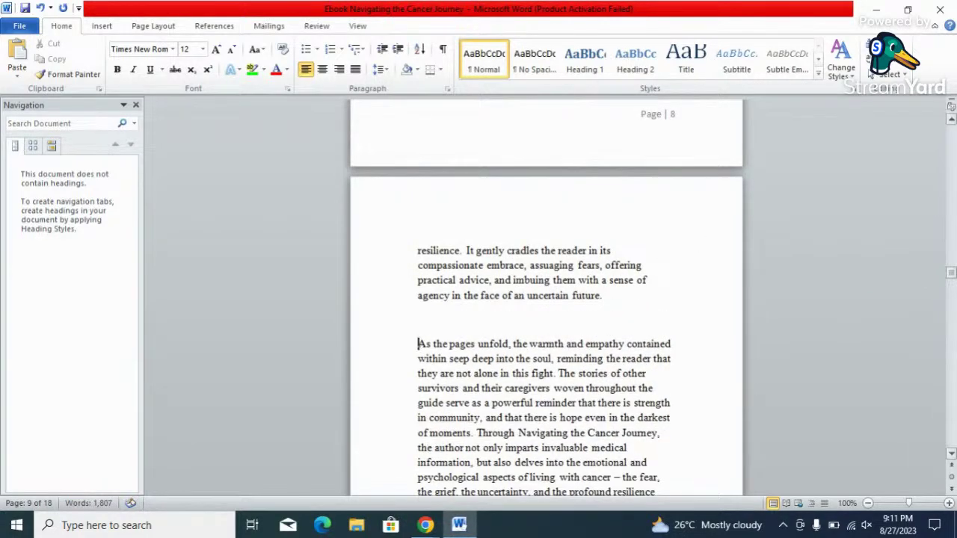
Step: Start new paragraphs at "Through Navigating the Cancer Journey" and "With unwavering empathy and insight", each preceded by a blank line
{"action": "mouse_move", "coordinate": [952, 275]}
{"action": "left_mouse_down"}
{"action": "mouse_move", "coordinate": [952, 262]}
{"action": "mouse_move", "coordinate": [952, 278]}
{"action": "left_mouse_up"}
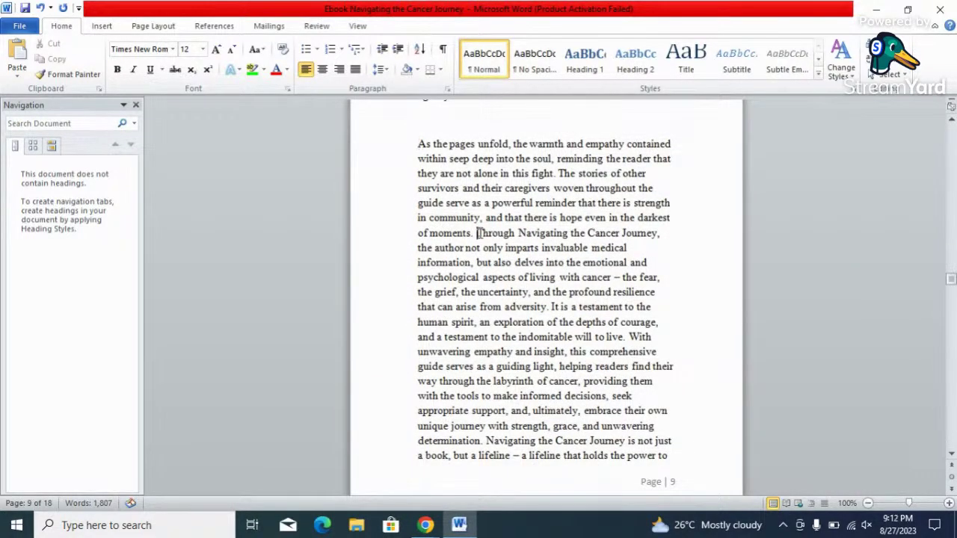
{"action": "key", "text": "Return"}
{"action": "key", "text": "Return"}
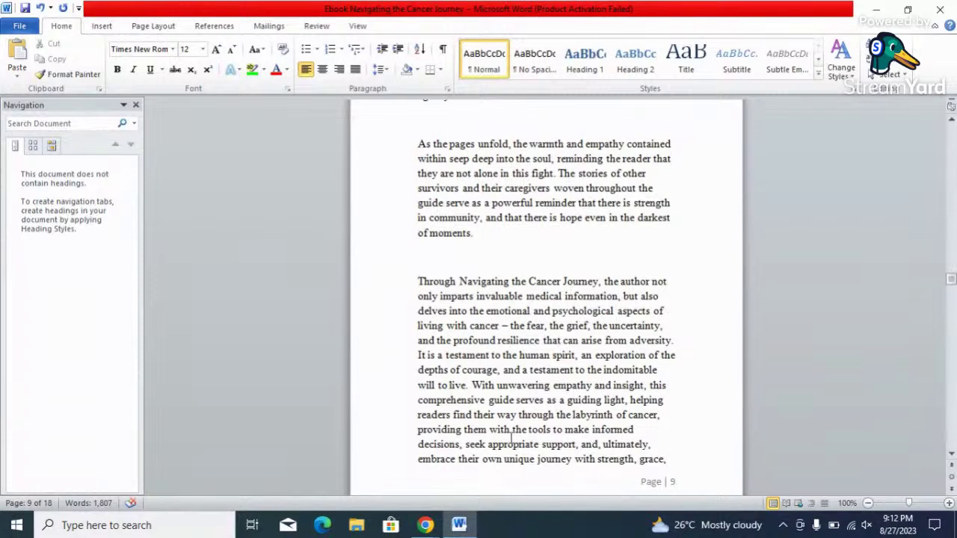
{"action": "left_click", "coordinate": [471, 384]}
{"action": "key", "text": "Return"}
{"action": "key", "text": "Return"}
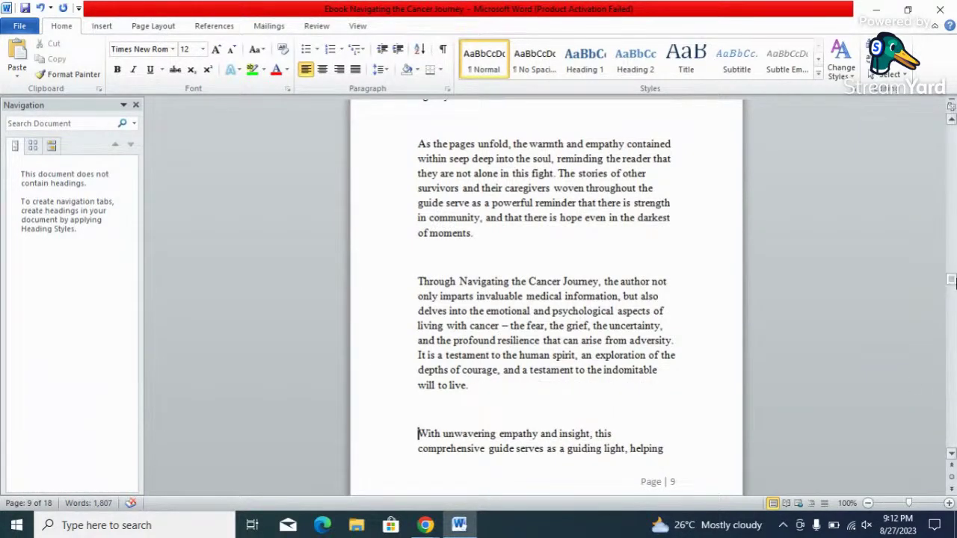
Step: Start a new paragraph at "Navigating the Cancer Journey is not just a book", preceded by a blank line
{"action": "left_click_drag", "start_coordinate": [951, 281], "coordinate": [951, 288]}
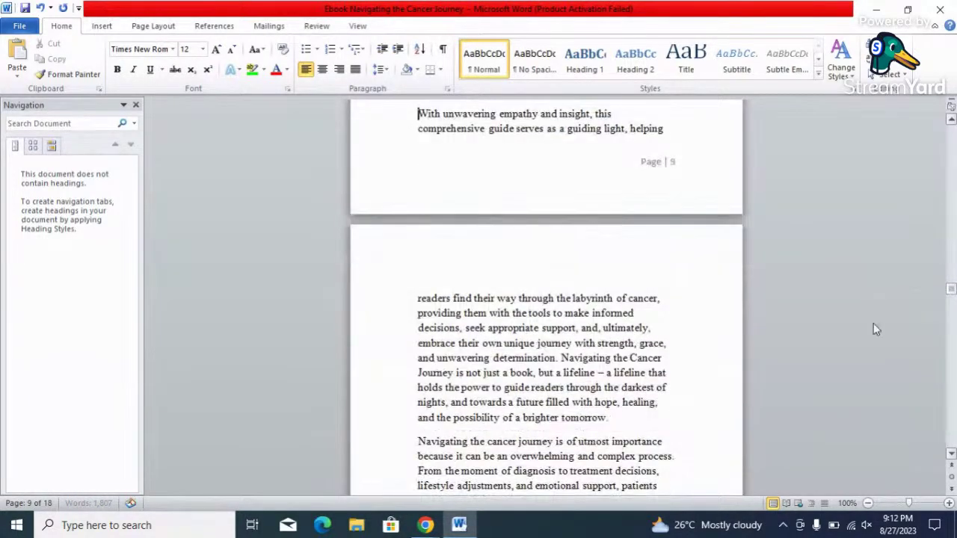
{"action": "left_click", "coordinate": [563, 359]}
{"action": "key", "text": "Return"}
{"action": "key", "text": "Return"}
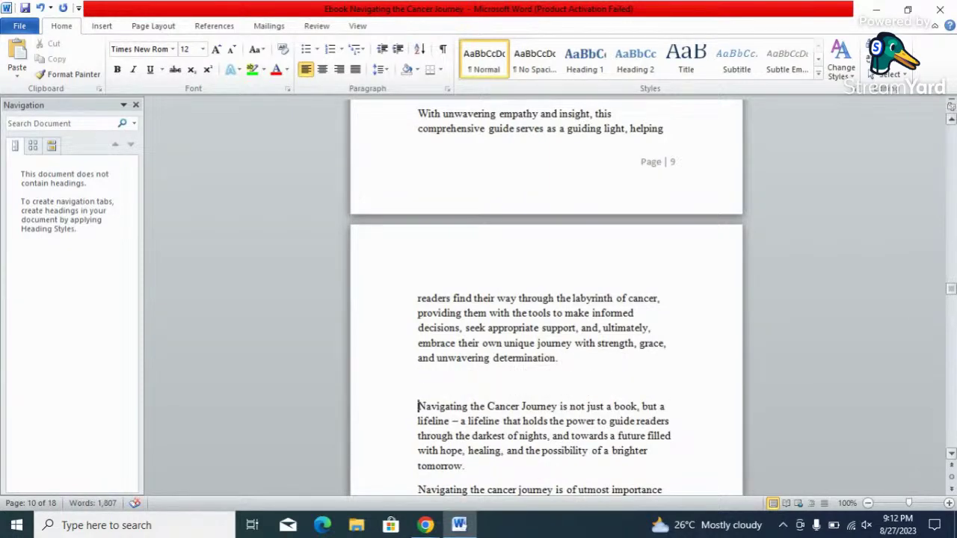
Step: Insert a blank line above the "utmost importance" paragraph and split it before "Navigating this journey ensures" with a blank line between
{"action": "left_click_drag", "start_coordinate": [952, 291], "coordinate": [954, 299]}
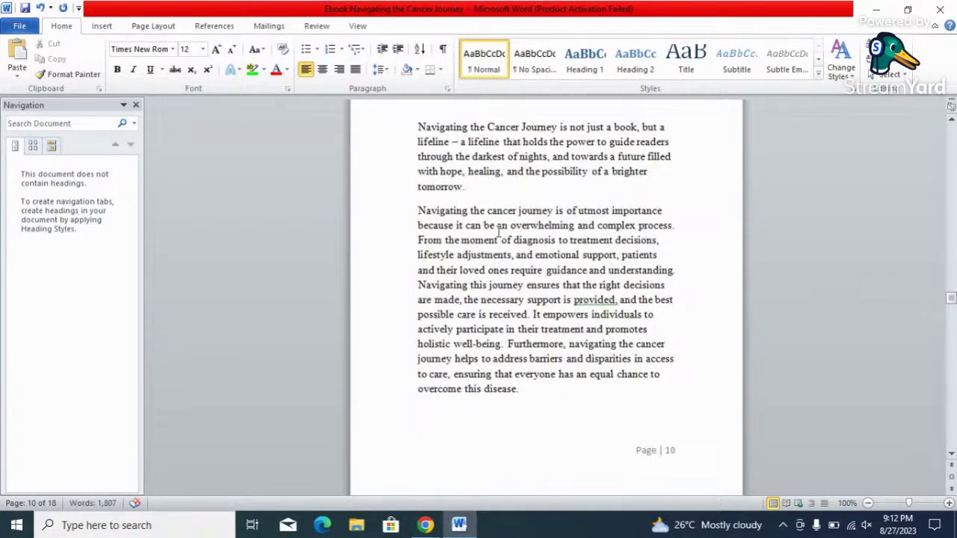
{"action": "left_click", "coordinate": [419, 211]}
{"action": "key", "text": "Return"}
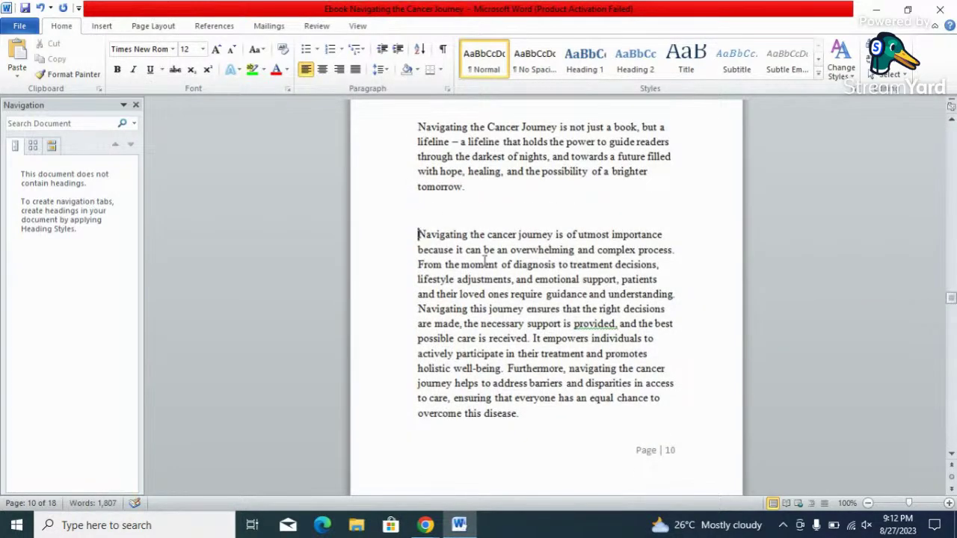
{"action": "left_click", "coordinate": [420, 310]}
{"action": "key", "text": "Return"}
{"action": "key", "text": "Return"}
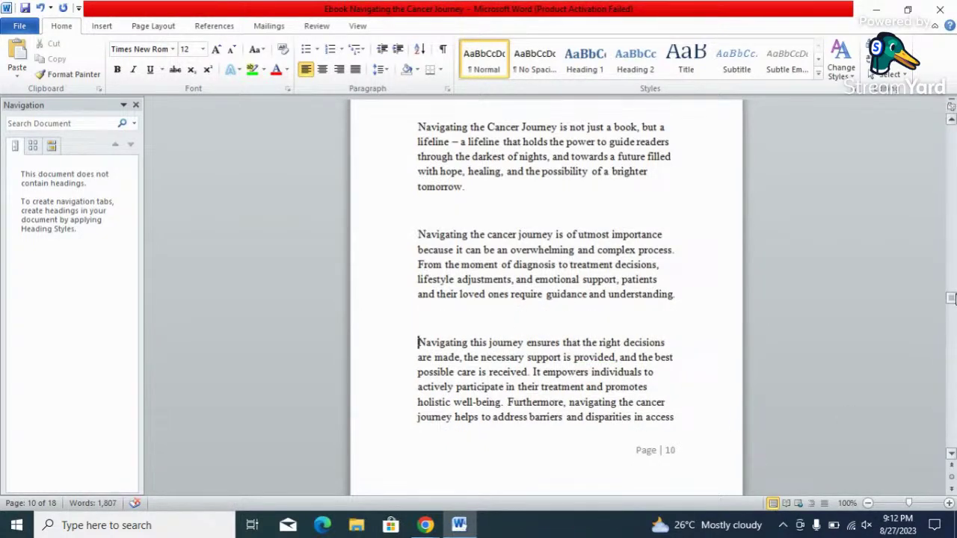
Step: Start the text from "Furthermore, navigating the cancer journey" on the next page, and save the document
{"action": "left_click_drag", "start_coordinate": [953, 299], "coordinate": [951, 304]}
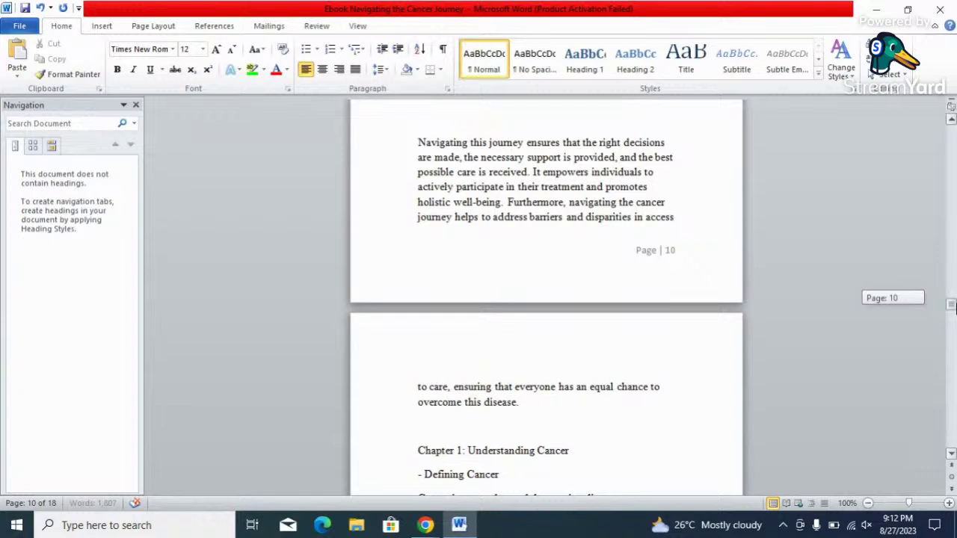
{"action": "left_click_drag", "start_coordinate": [954, 307], "coordinate": [953, 306]}
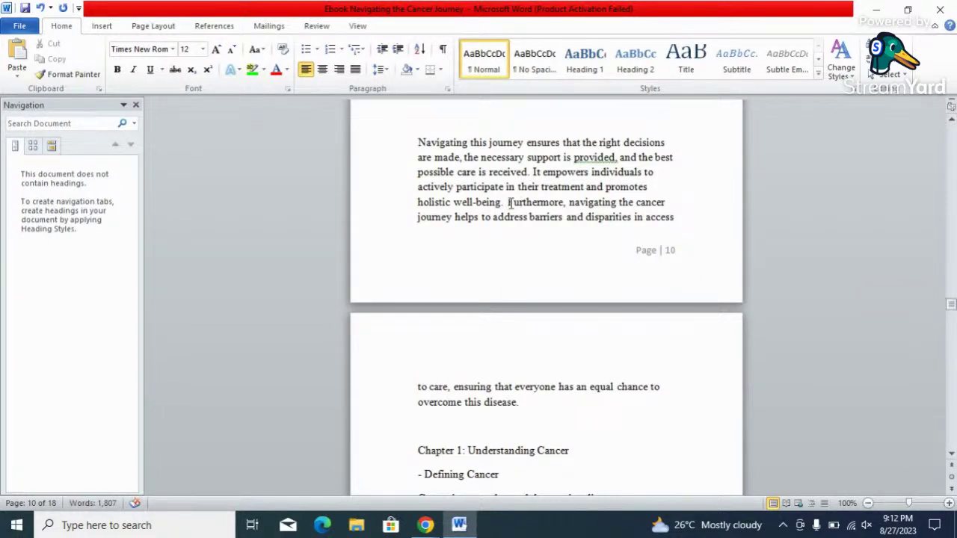
{"action": "left_click", "coordinate": [510, 204]}
{"action": "key", "text": "ctrl+Return"}
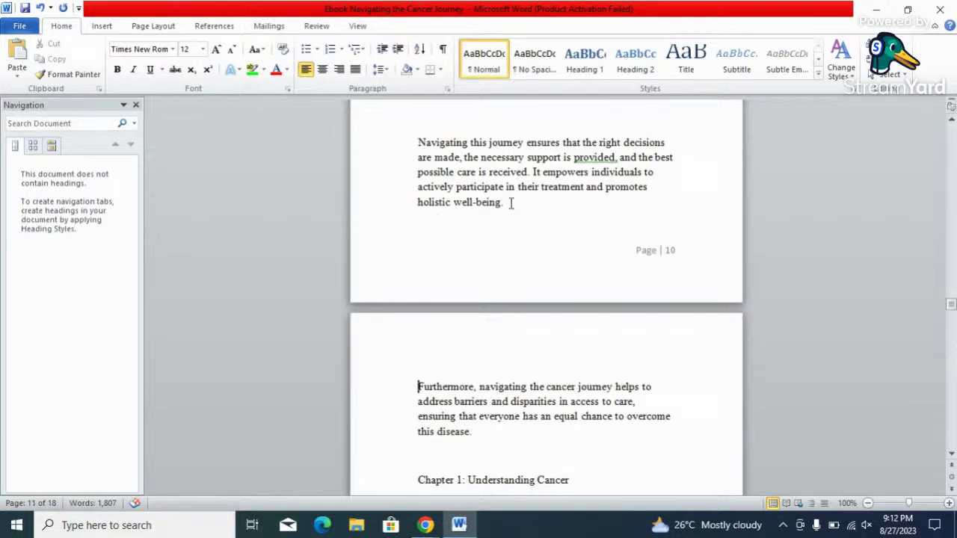
{"action": "key", "text": "ctrl+s"}
Step: Remove the blank line above "Chapter 1: Understanding Cancer" and insert a page break before this heading
{"action": "mouse_move", "coordinate": [953, 308]}
{"action": "left_mouse_down"}
{"action": "mouse_move", "coordinate": [952, 276]}
{"action": "mouse_move", "coordinate": [954, 320]}
{"action": "left_mouse_up"}
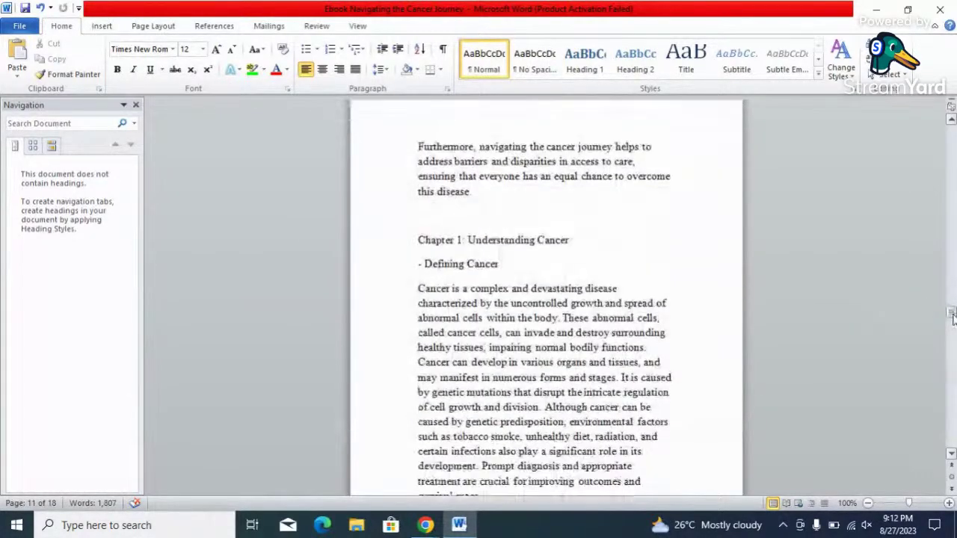
{"action": "left_click", "coordinate": [416, 237]}
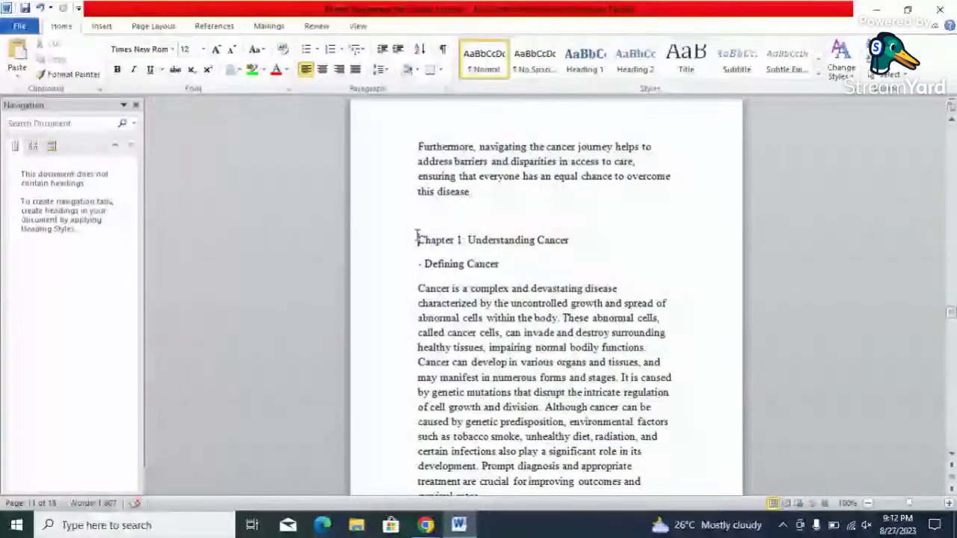
{"action": "key", "text": "BackSpace"}
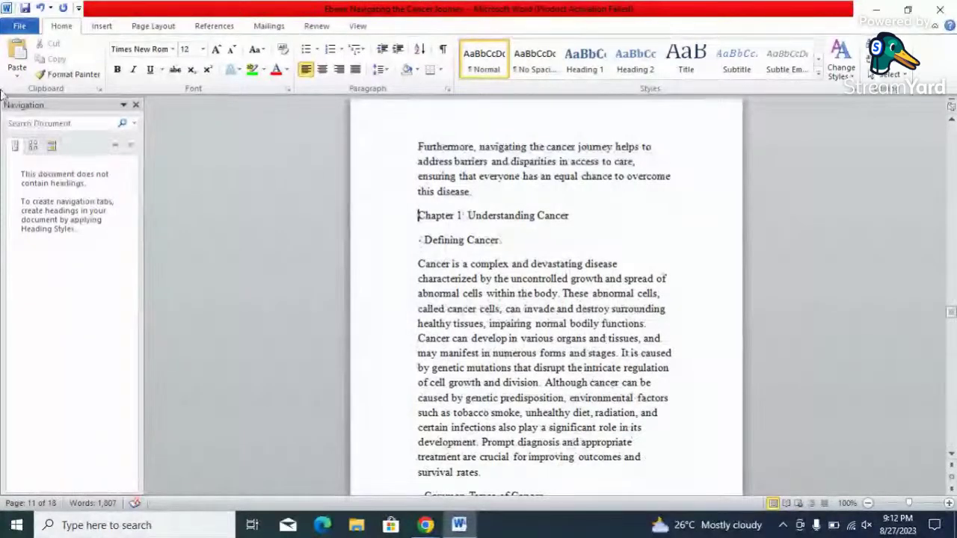
{"action": "left_click", "coordinate": [102, 26]}
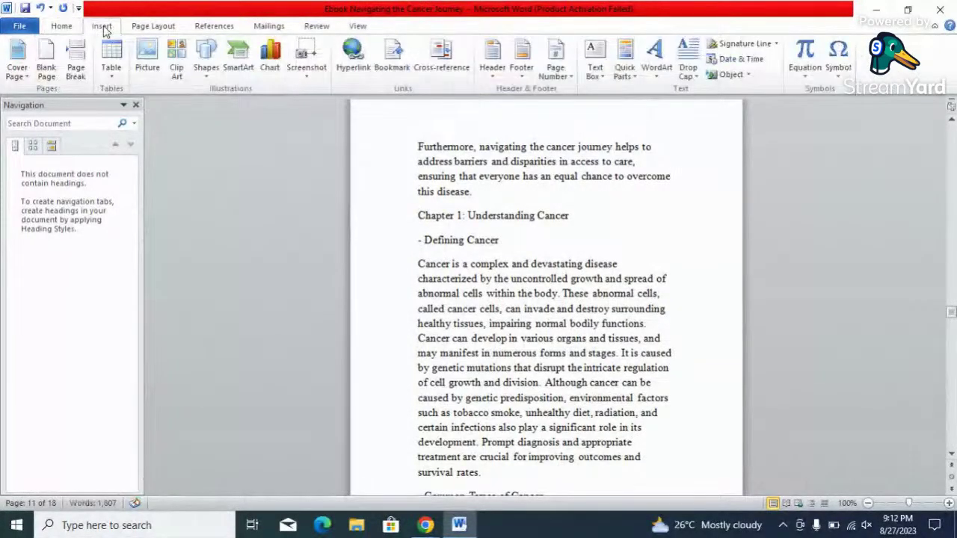
{"action": "left_click", "coordinate": [78, 58]}
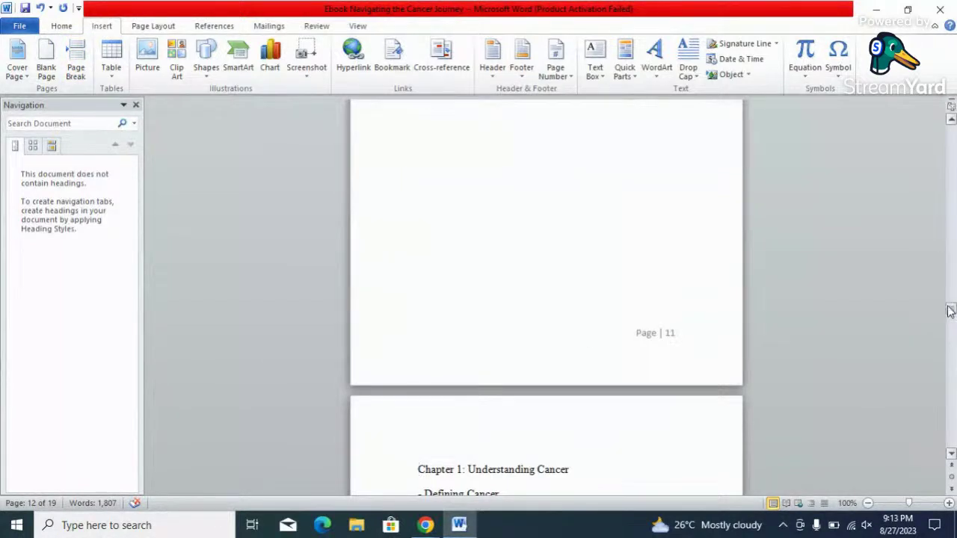
Step: Format the heading "Chapter 1: Understanding Cancer" as bold, 16 pt and centred
{"action": "left_click_drag", "start_coordinate": [951, 310], "coordinate": [950, 318]}
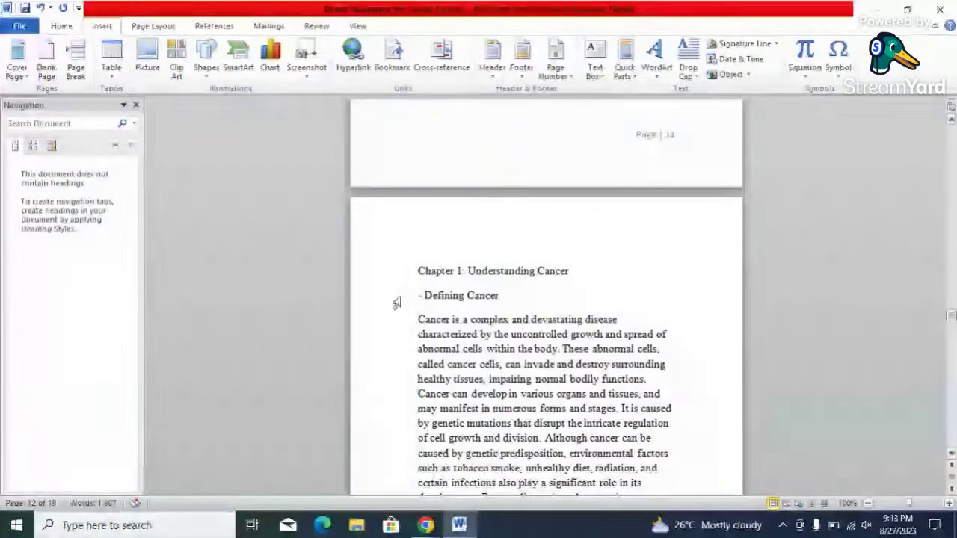
{"action": "left_click_drag", "start_coordinate": [418, 271], "coordinate": [621, 265]}
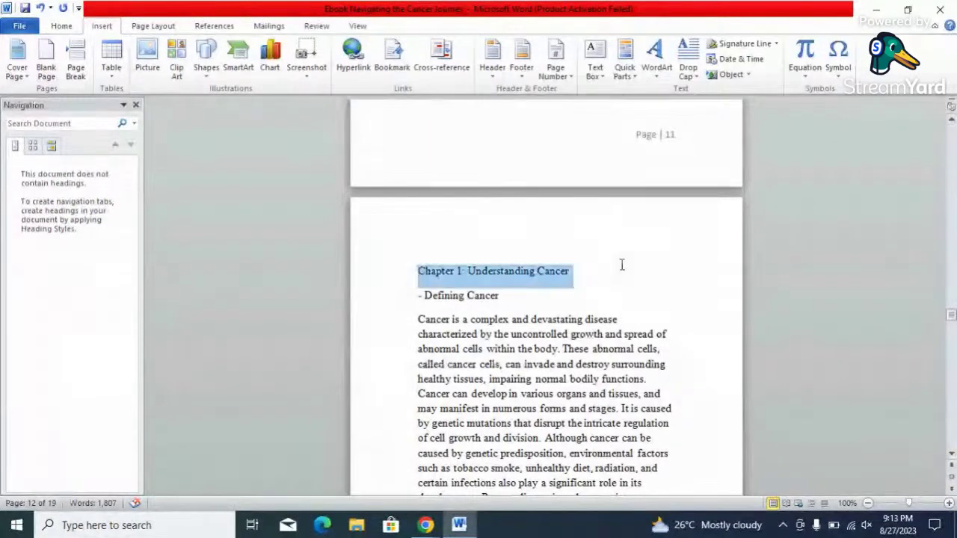
{"action": "key", "text": "ctrl+b"}
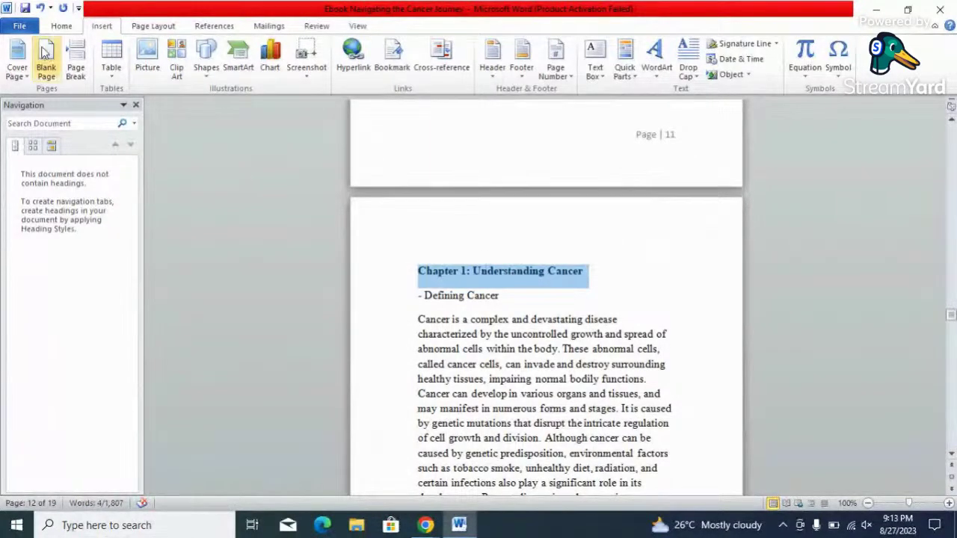
{"action": "left_click", "coordinate": [58, 26]}
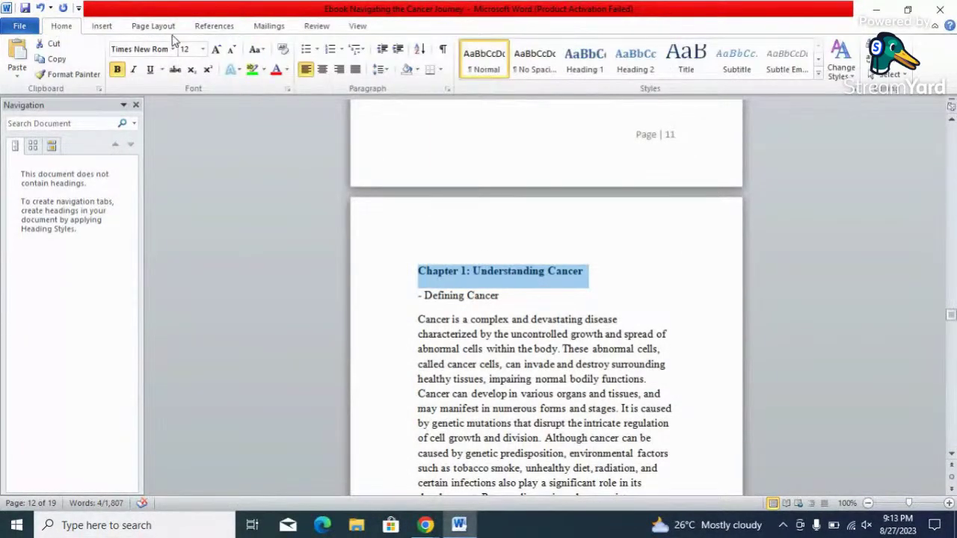
{"action": "left_click", "coordinate": [203, 50]}
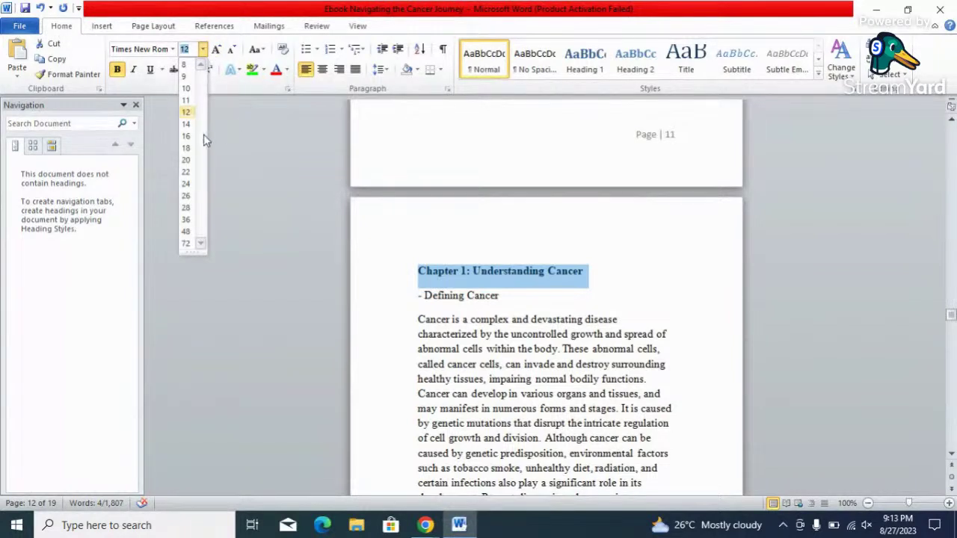
{"action": "left_click", "coordinate": [190, 137]}
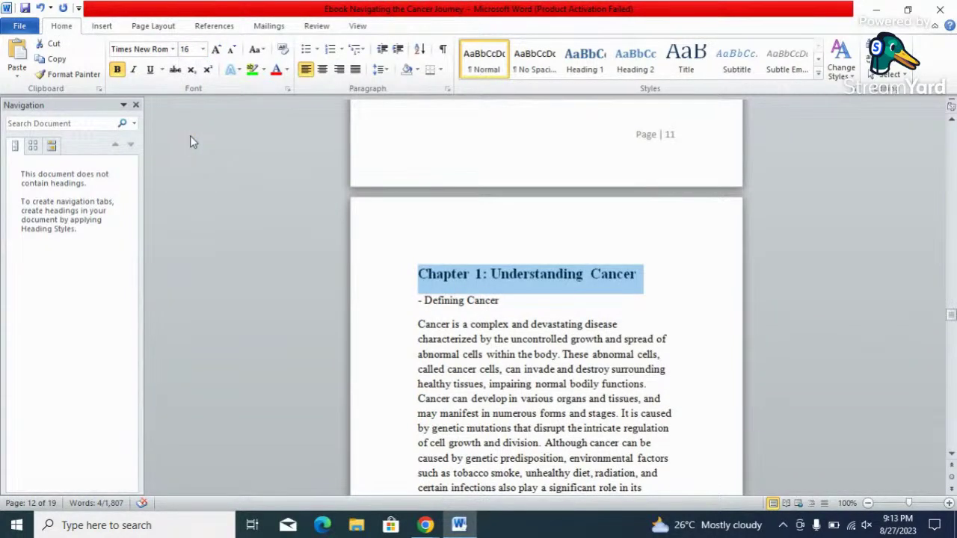
{"action": "left_click", "coordinate": [324, 73]}
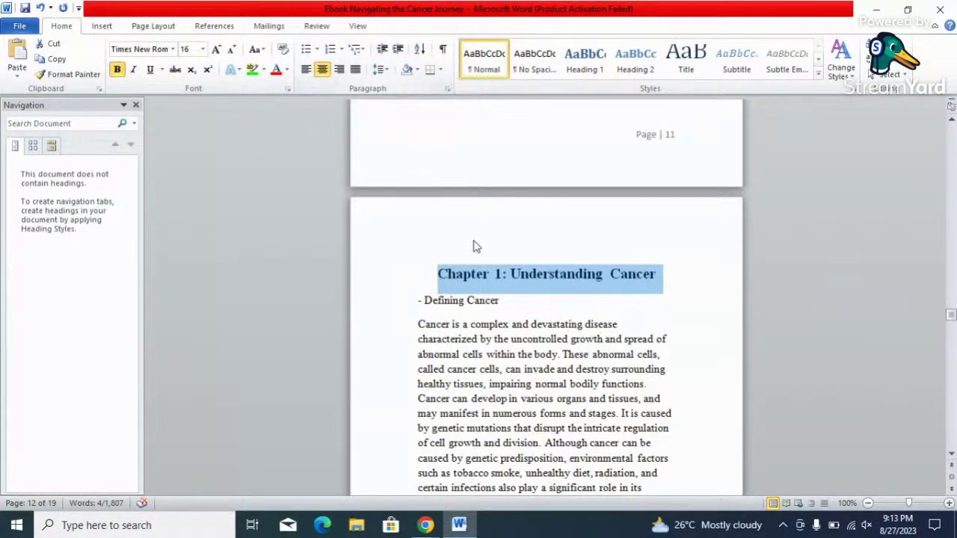
Step: Make the "- Defining Cancer" subheading under Chapter 1 bold
{"action": "left_click", "coordinate": [516, 303]}
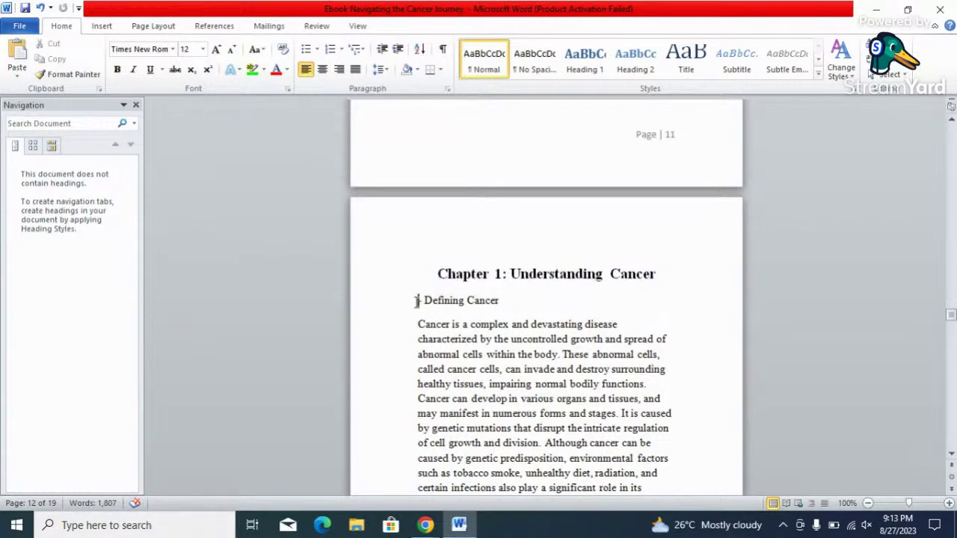
{"action": "left_click_drag", "start_coordinate": [418, 300], "coordinate": [545, 311]}
{"action": "key", "text": "ctrl+b"}
{"action": "left_click", "coordinate": [546, 313]}
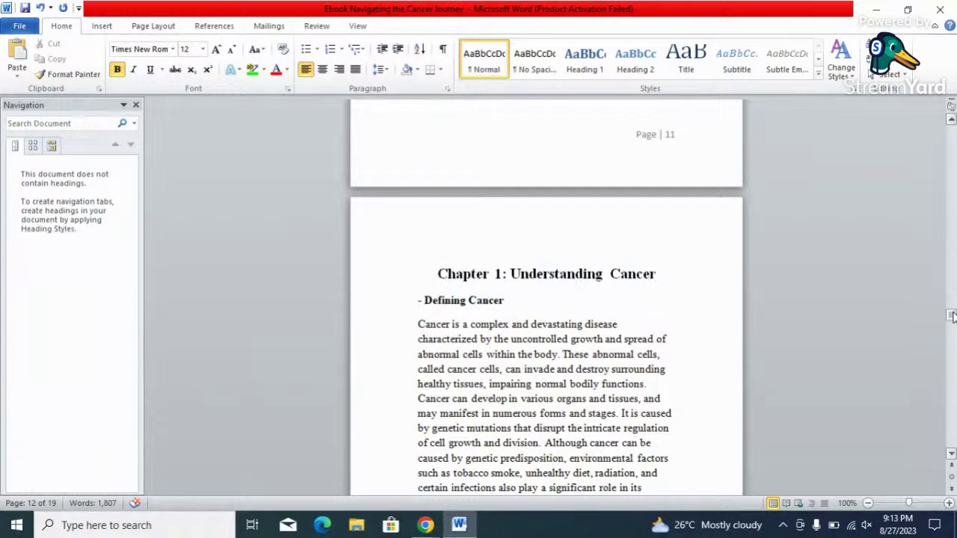
Step: Split the Defining Cancer text before "Cancer can develop" and "Although cancer can be", leaving a blank line at each split
{"action": "left_click_drag", "start_coordinate": [952, 315], "coordinate": [953, 322]}
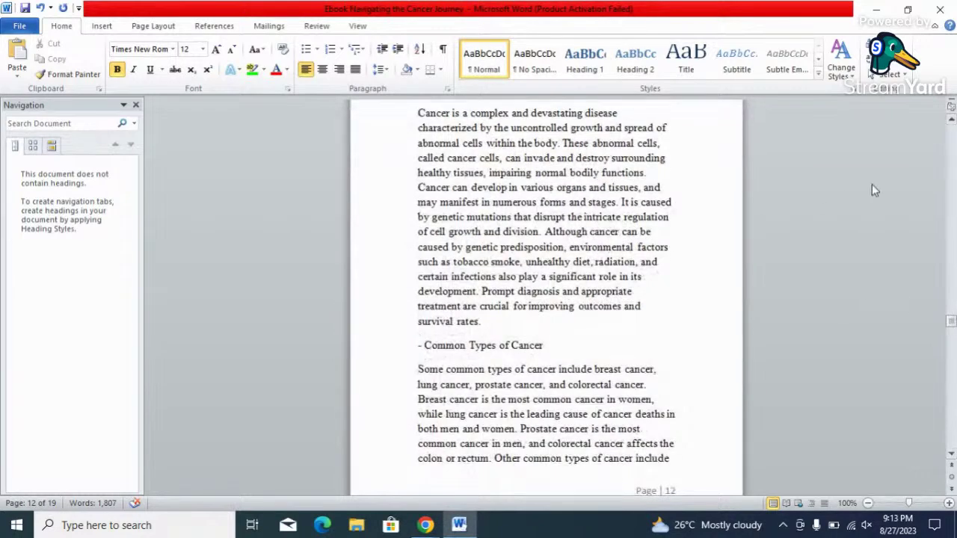
{"action": "left_click", "coordinate": [420, 187]}
{"action": "key", "text": "Return"}
{"action": "key", "text": "Return"}
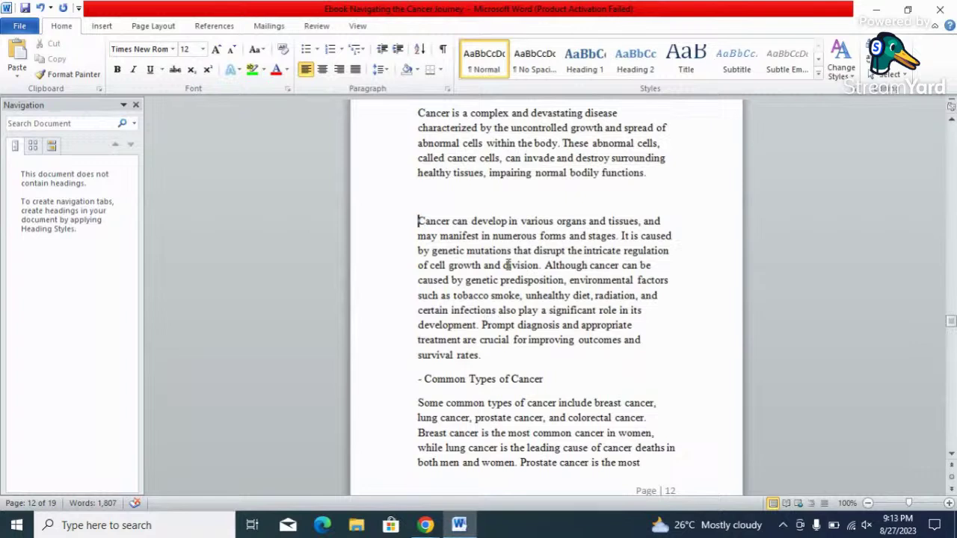
{"action": "left_click", "coordinate": [546, 268]}
{"action": "key", "text": "Return"}
{"action": "key", "text": "Return"}
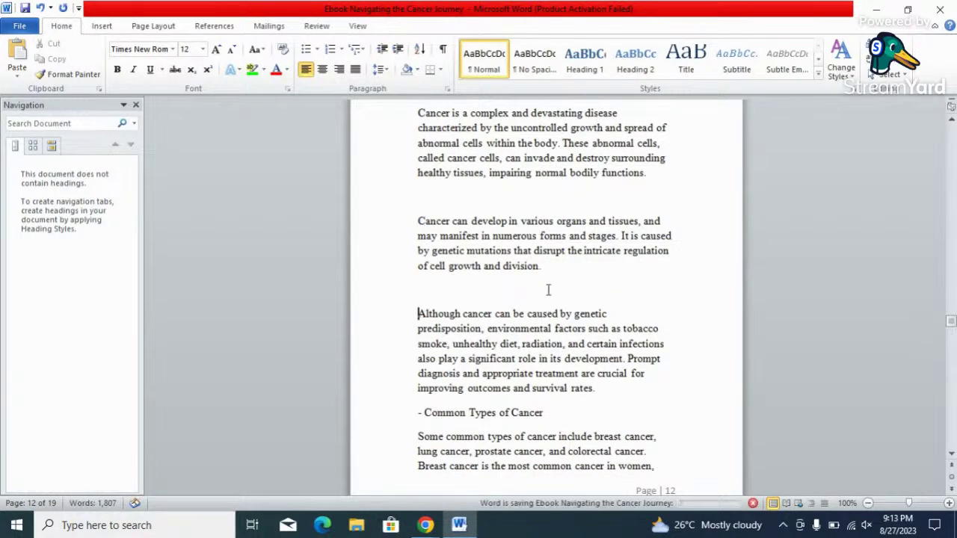
Step: Remove the dash from the "Common Types of Cancer" subheading, make it bold and add a blank line above it
{"action": "left_click", "coordinate": [424, 413]}
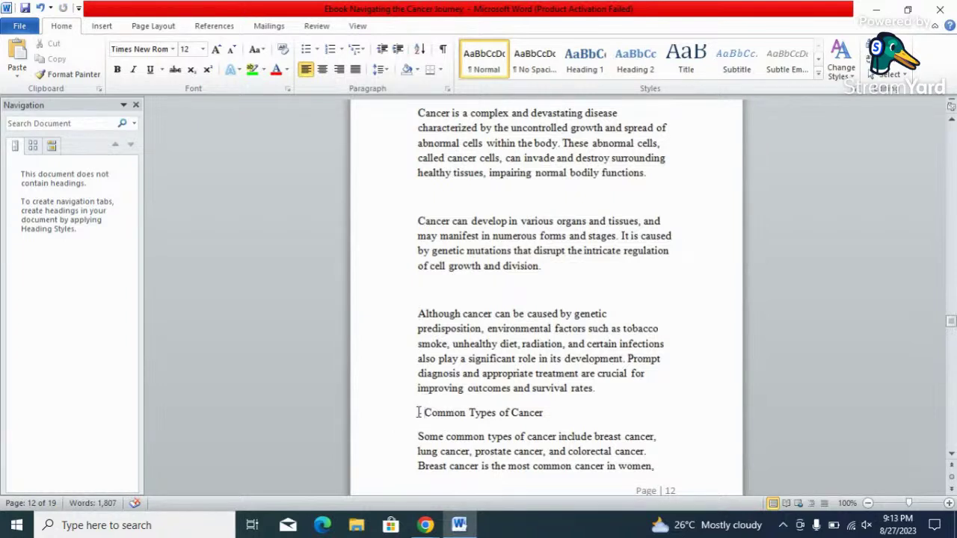
{"action": "key", "text": "BackSpace"}
{"action": "key", "text": "BackSpace"}
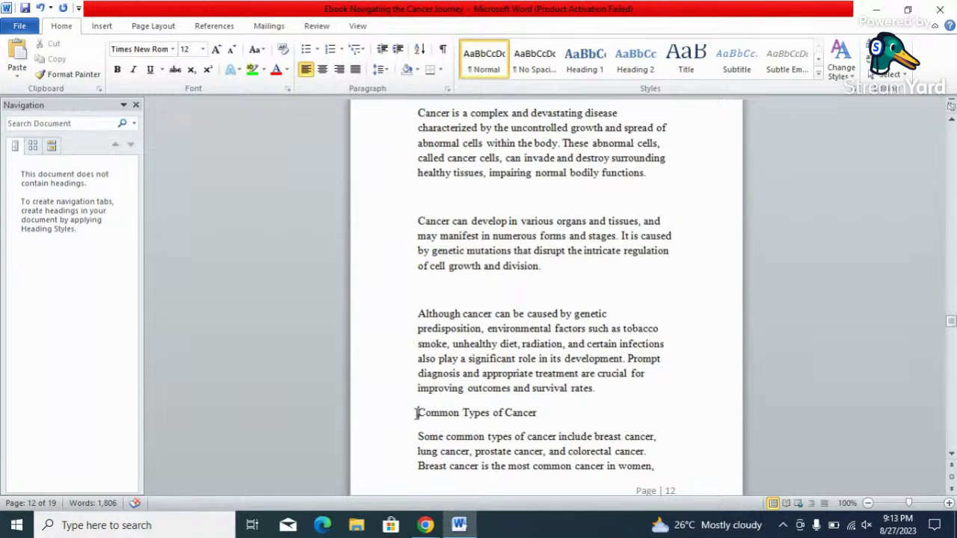
{"action": "left_click_drag", "start_coordinate": [419, 413], "coordinate": [573, 416]}
{"action": "key", "text": "ctrl+b"}
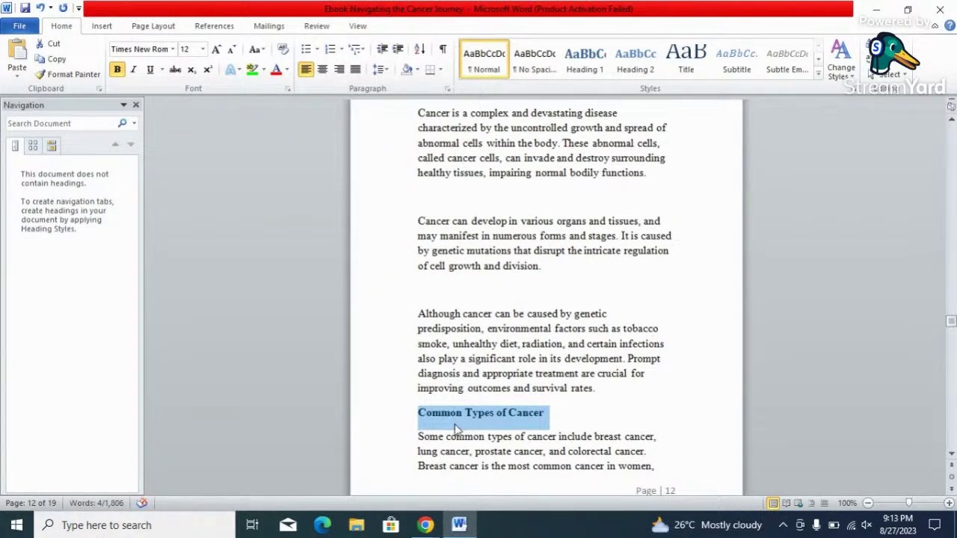
{"action": "left_click", "coordinate": [421, 424]}
{"action": "key", "text": "Return"}
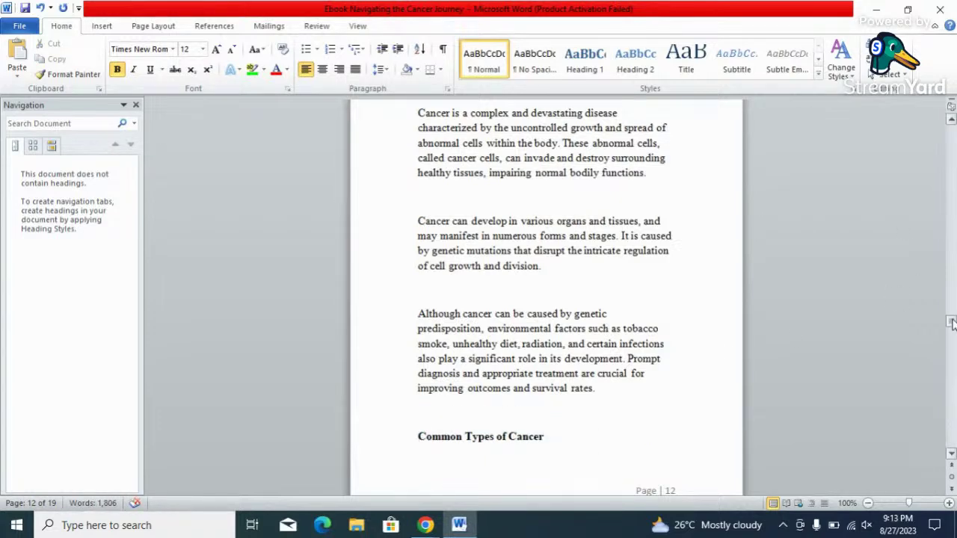
Step: Remove the leading dash from the "Defining Cancer" subheading
{"action": "left_click_drag", "start_coordinate": [953, 323], "coordinate": [953, 319]}
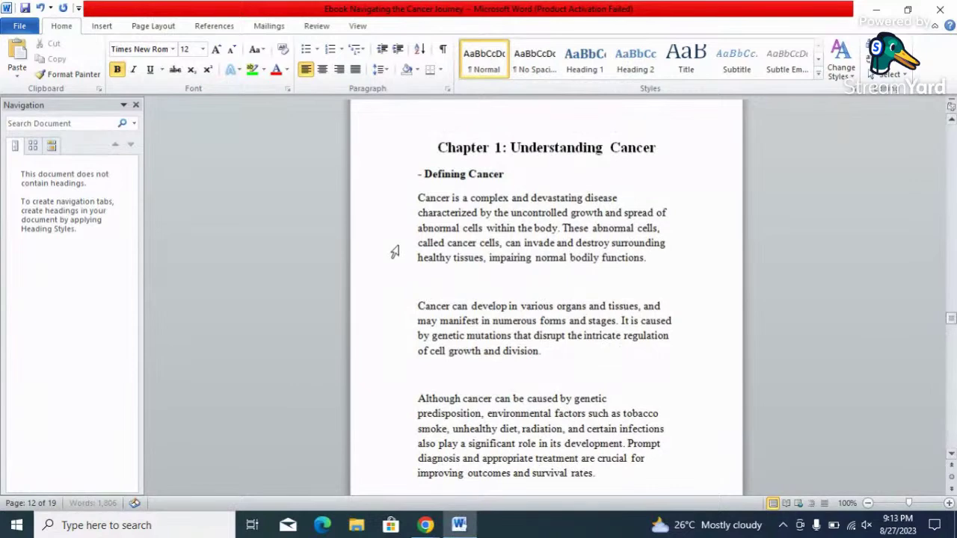
{"action": "left_click", "coordinate": [424, 174]}
{"action": "key", "text": "BackSpace"}
{"action": "key", "text": "BackSpace"}
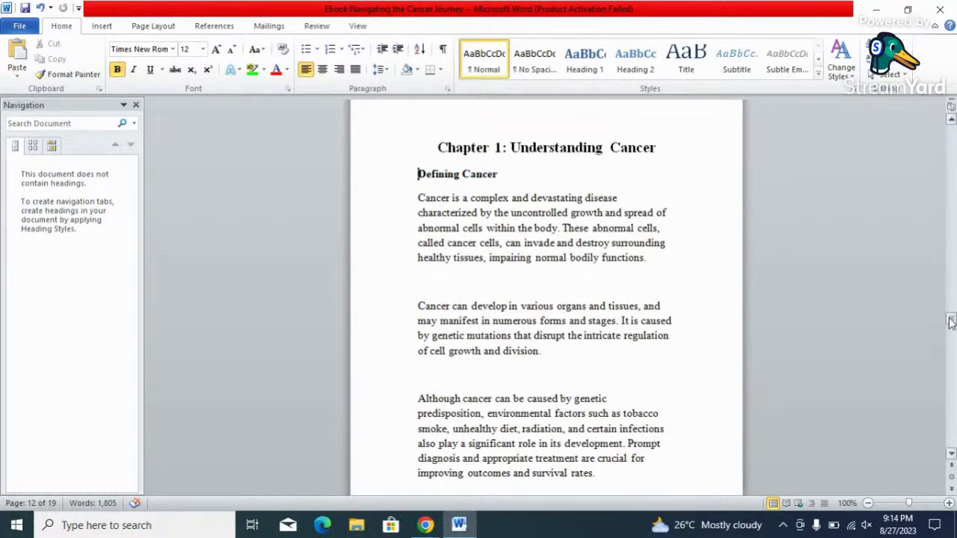
Step: Add blank lines above the "Common Types of Cancer" subheading so that it starts on the next page
{"action": "left_click_drag", "start_coordinate": [952, 322], "coordinate": [953, 324]}
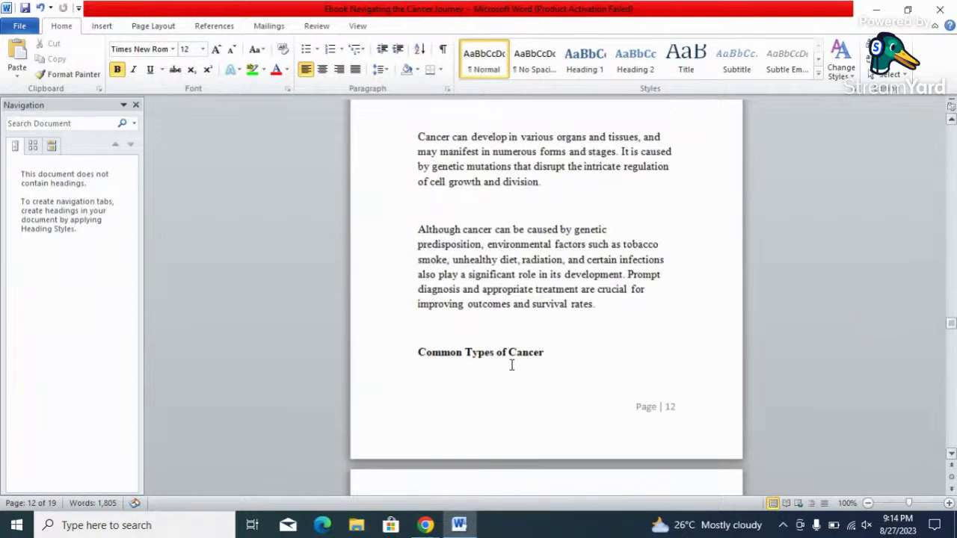
{"action": "left_click", "coordinate": [416, 353]}
{"action": "key", "text": "Return"}
{"action": "key", "text": "Return"}
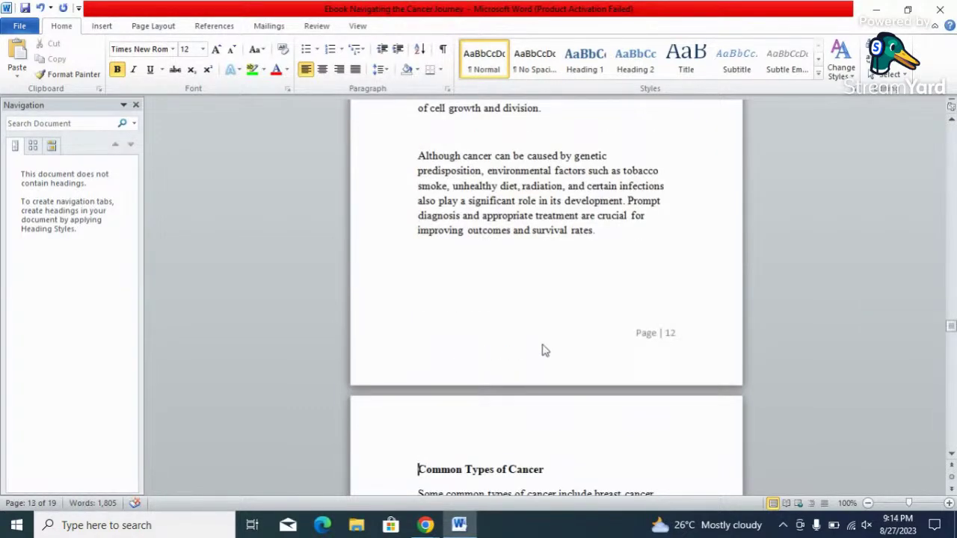
Step: Start a new paragraph at "Prostate cancer is the most common", preceded by a blank line, and save the document
{"action": "left_click_drag", "start_coordinate": [952, 334], "coordinate": [954, 342]}
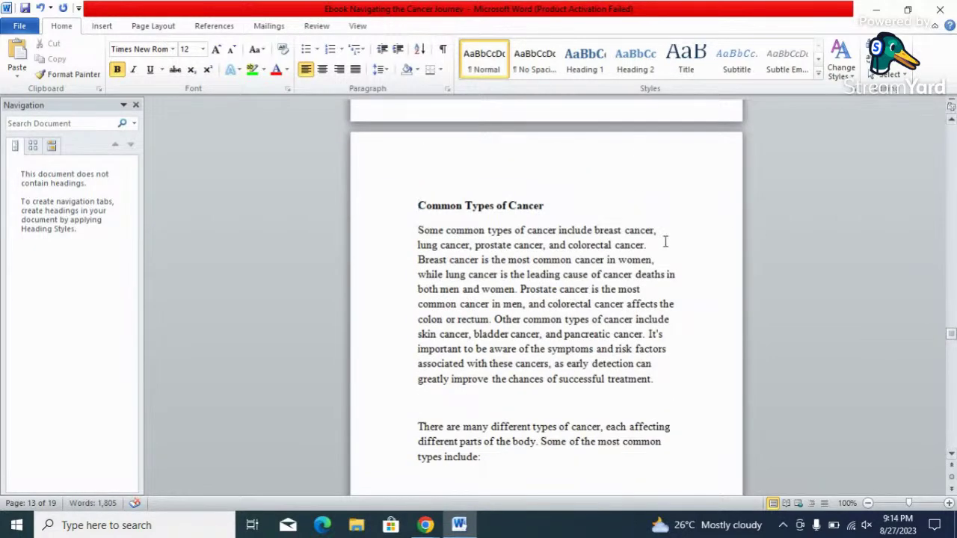
{"action": "left_click", "coordinate": [522, 289]}
{"action": "key", "text": "Return"}
{"action": "key", "text": "Return"}
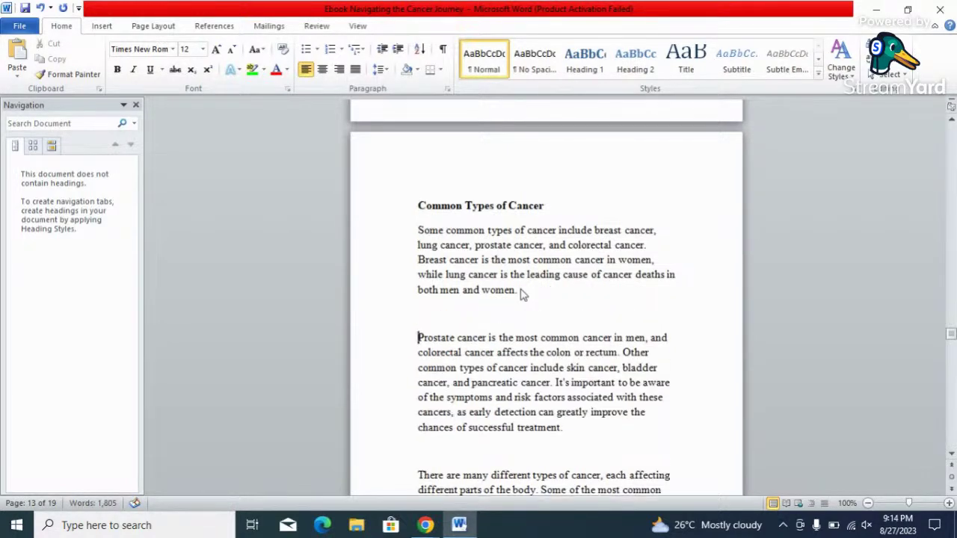
{"action": "key", "text": "ctrl+s"}
Step: Delete everything from "- Causes and Risk Factors" to the end of the document, remove the leftover empty line, and save
{"action": "left_click_drag", "start_coordinate": [952, 337], "coordinate": [952, 372]}
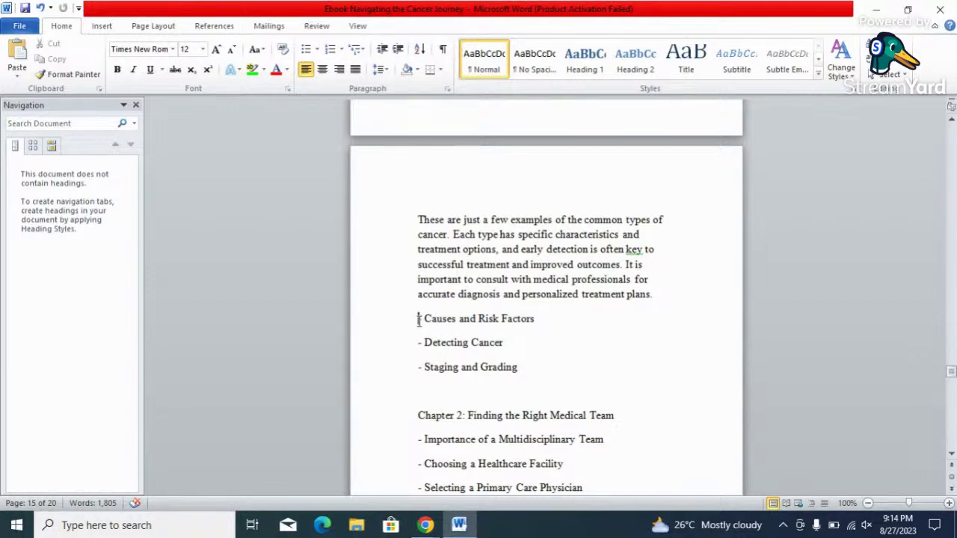
{"action": "left_click_drag", "start_coordinate": [418, 318], "coordinate": [796, 462]}
{"action": "key", "text": "Delete"}
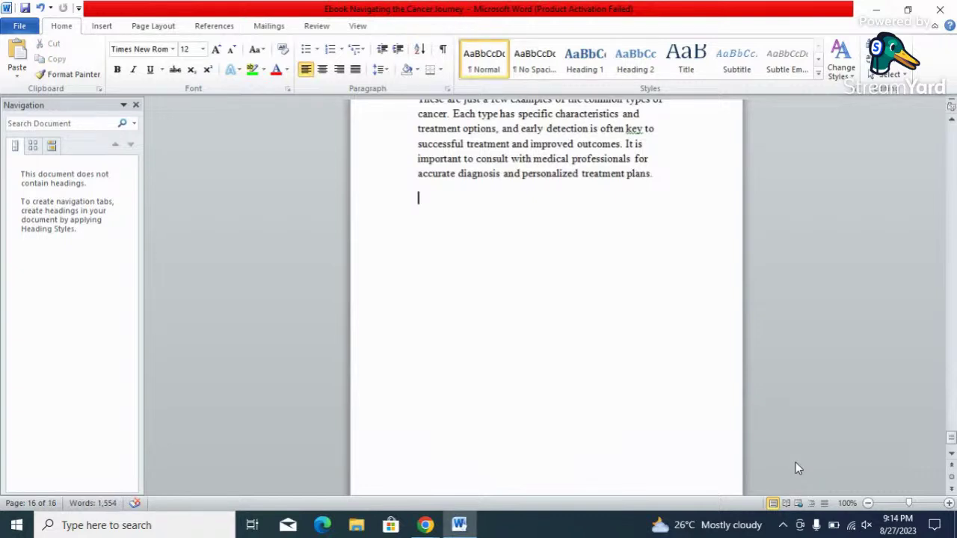
{"action": "key", "text": "BackSpace"}
{"action": "key", "text": "ctrl+s"}
Step: Review the formatted ebook from its last page back to the title page
{"action": "left_click_drag", "start_coordinate": [951, 438], "coordinate": [951, 368]}
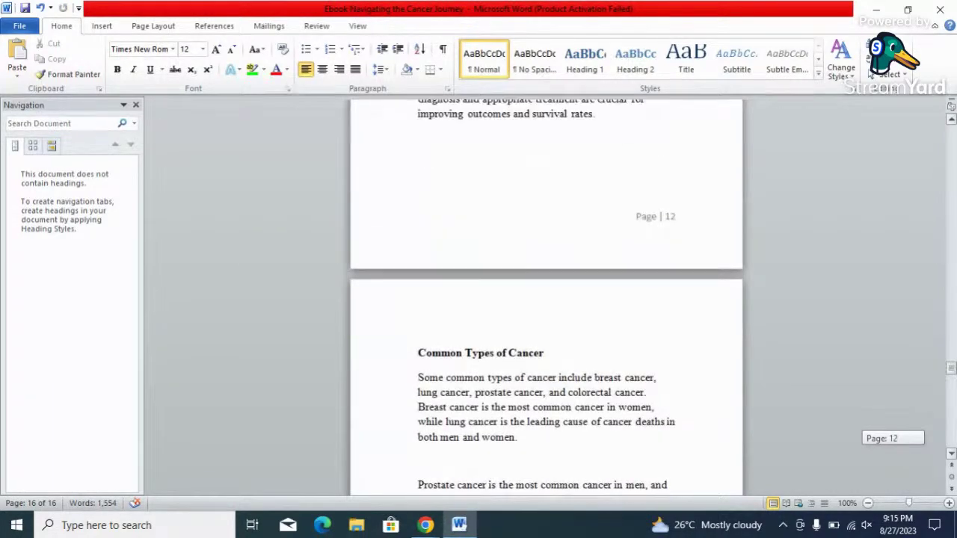
{"action": "left_click_drag", "start_coordinate": [952, 370], "coordinate": [952, 349]}
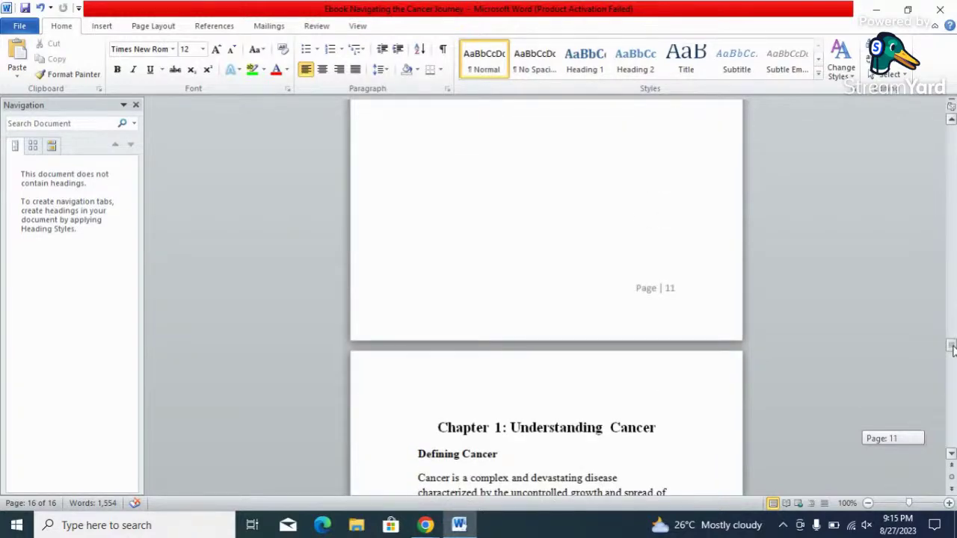
{"action": "left_click_drag", "start_coordinate": [952, 348], "coordinate": [952, 171]}
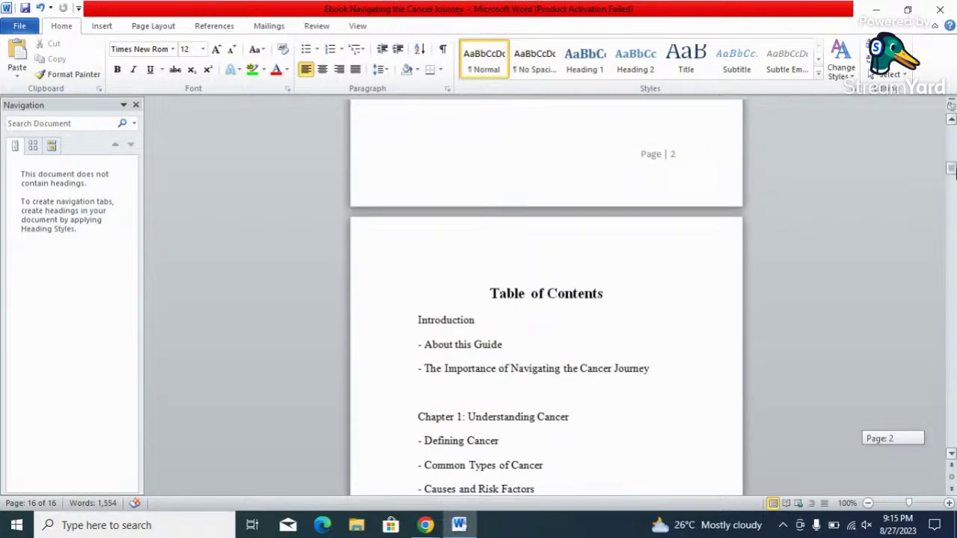
{"action": "left_click_drag", "start_coordinate": [952, 171], "coordinate": [952, 120]}
{"action": "left_click", "coordinate": [397, 325]}
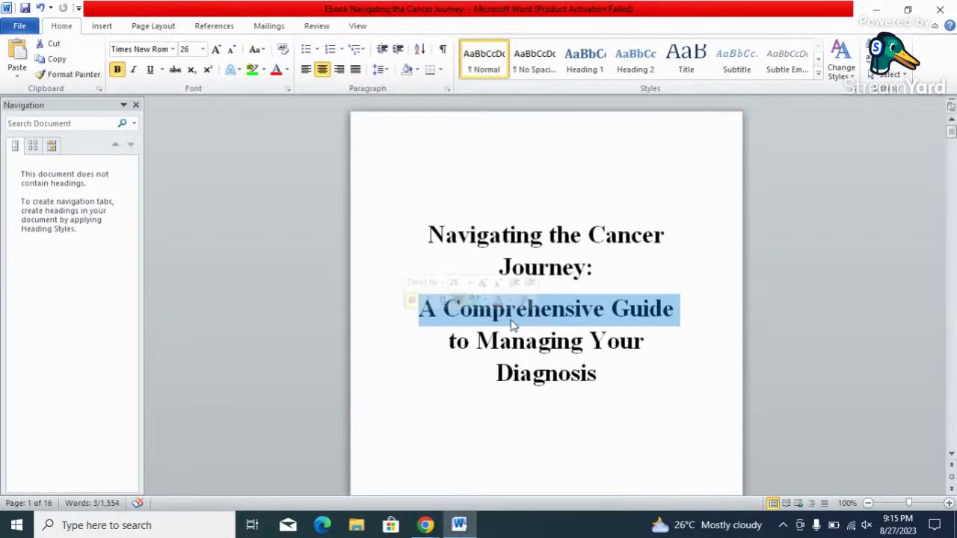
{"action": "left_click", "coordinate": [530, 362]}
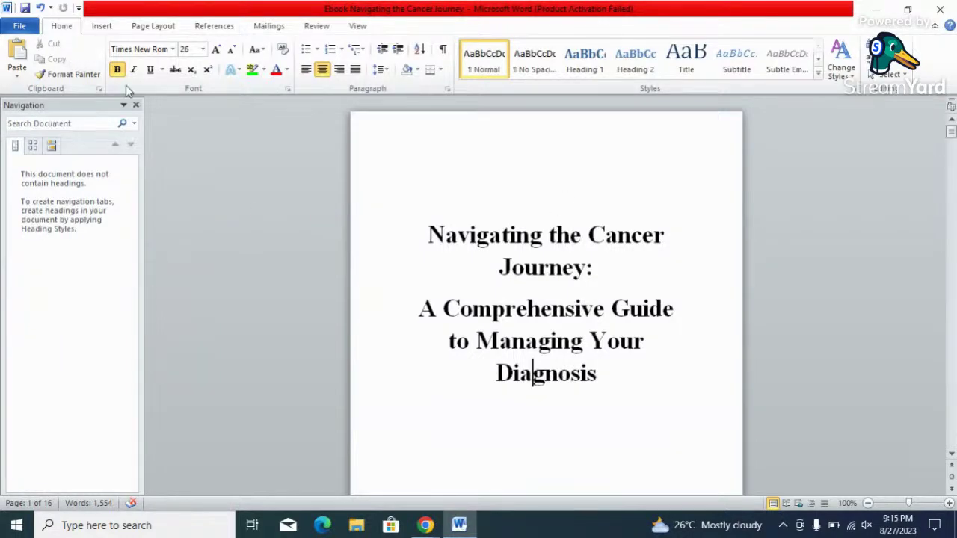
Step: Export the document to the Desktop as a PDF named "Ebook Navigating the Cancer Journey 001"
{"action": "left_click", "coordinate": [12, 27]}
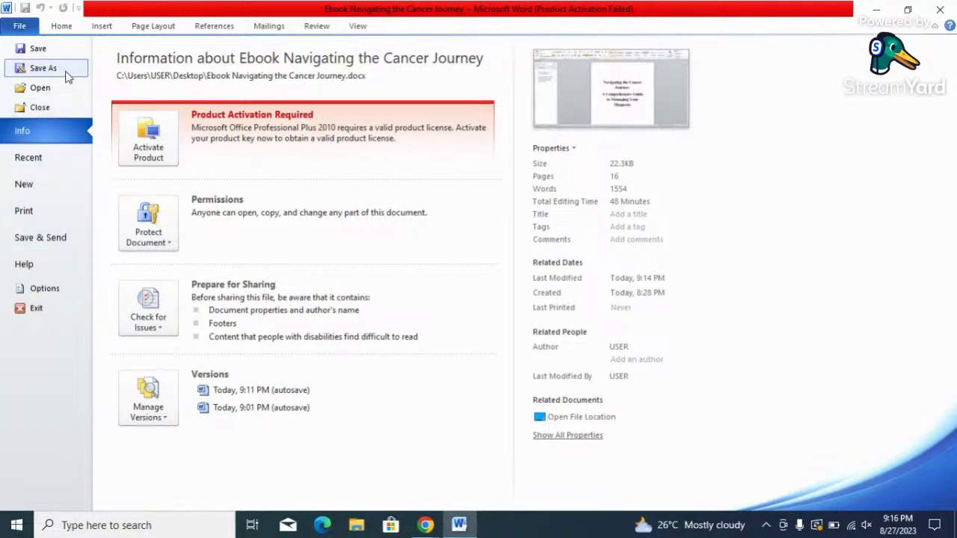
{"action": "key", "text": "Escape"}
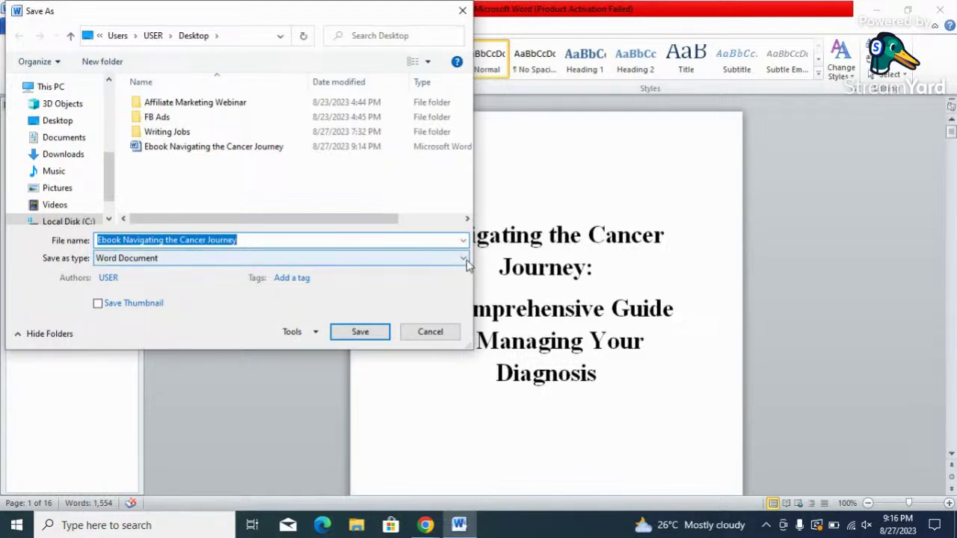
{"action": "left_click", "coordinate": [432, 241]}
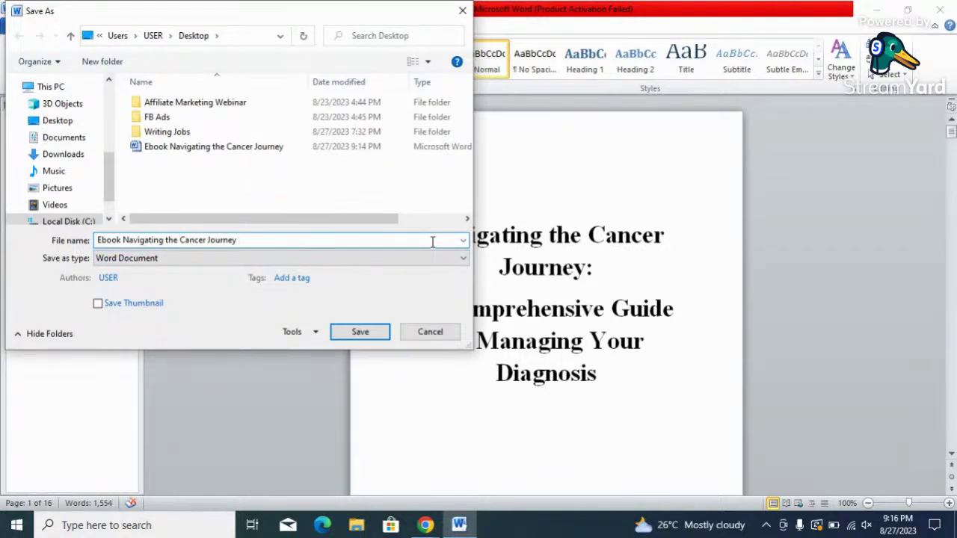
{"action": "type", "text": "001"}
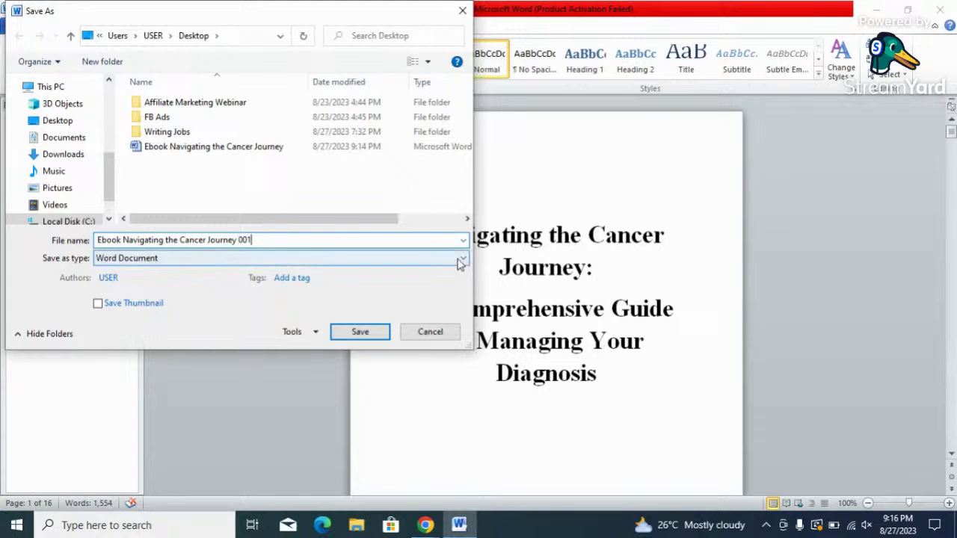
{"action": "left_click", "coordinate": [460, 261]}
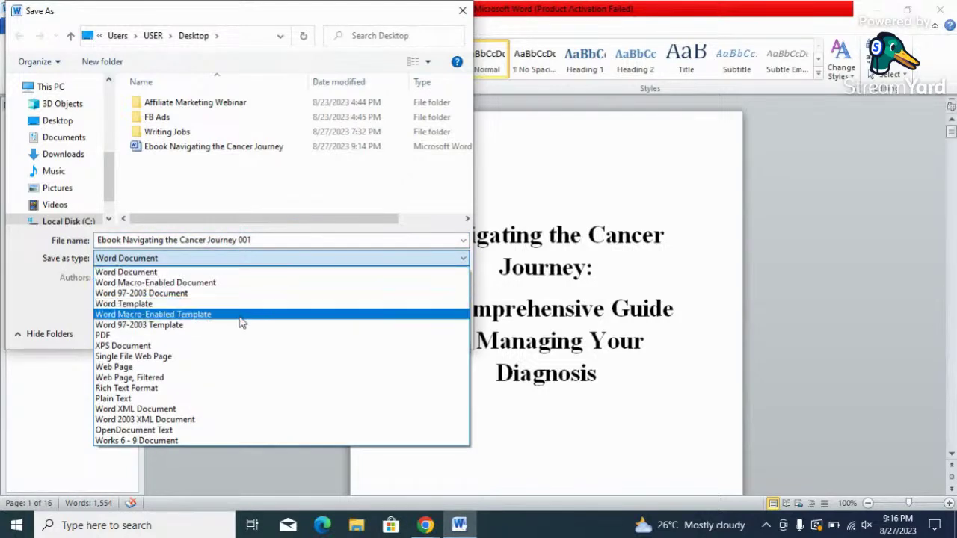
{"action": "left_click", "coordinate": [142, 339]}
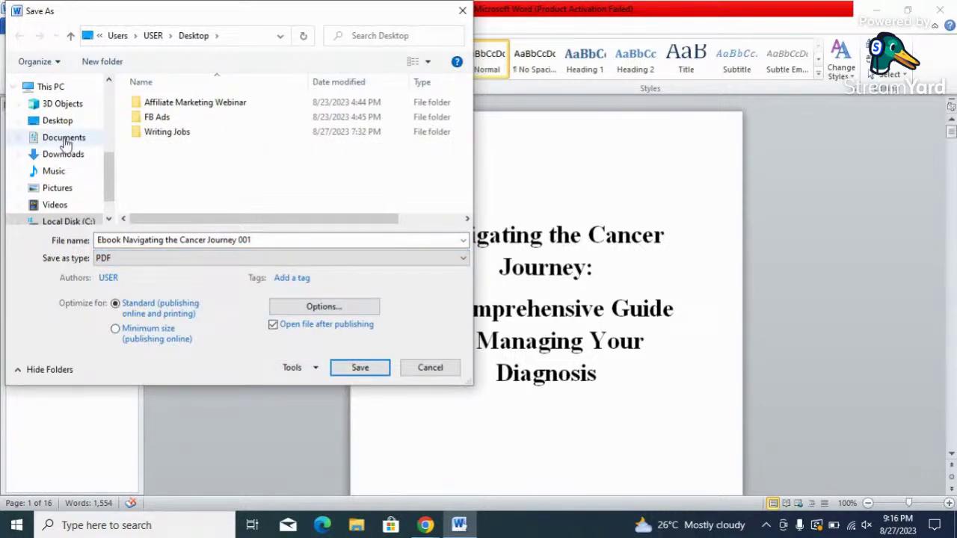
{"action": "left_click", "coordinate": [52, 124]}
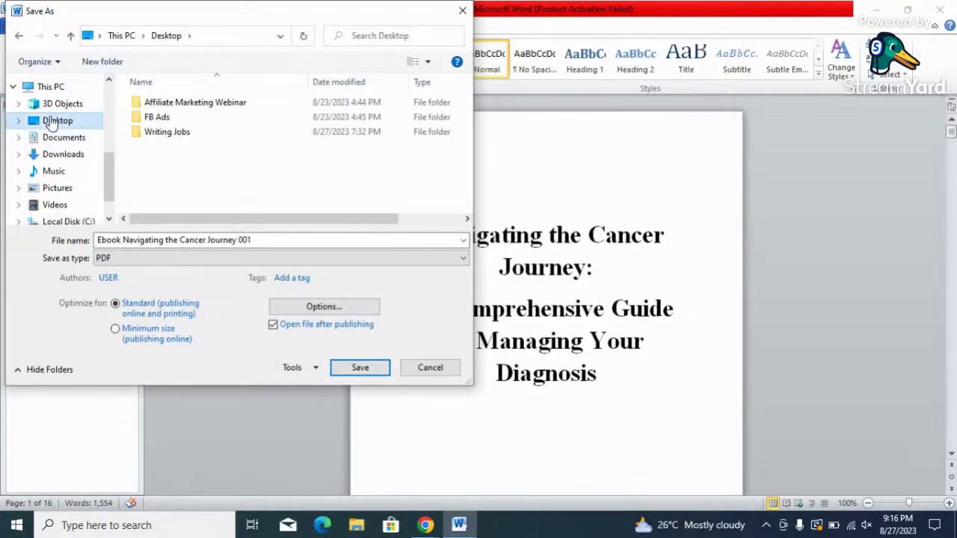
{"action": "left_click", "coordinate": [368, 373]}
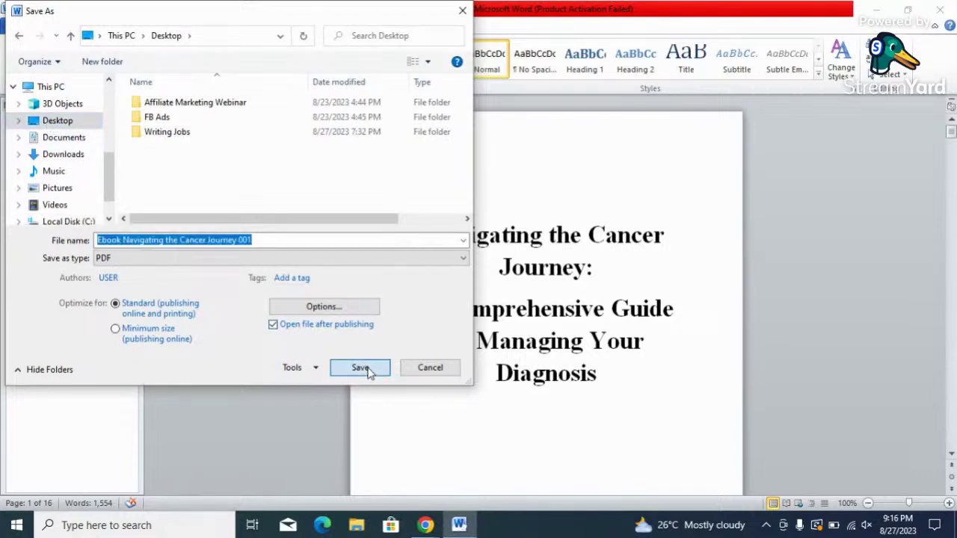
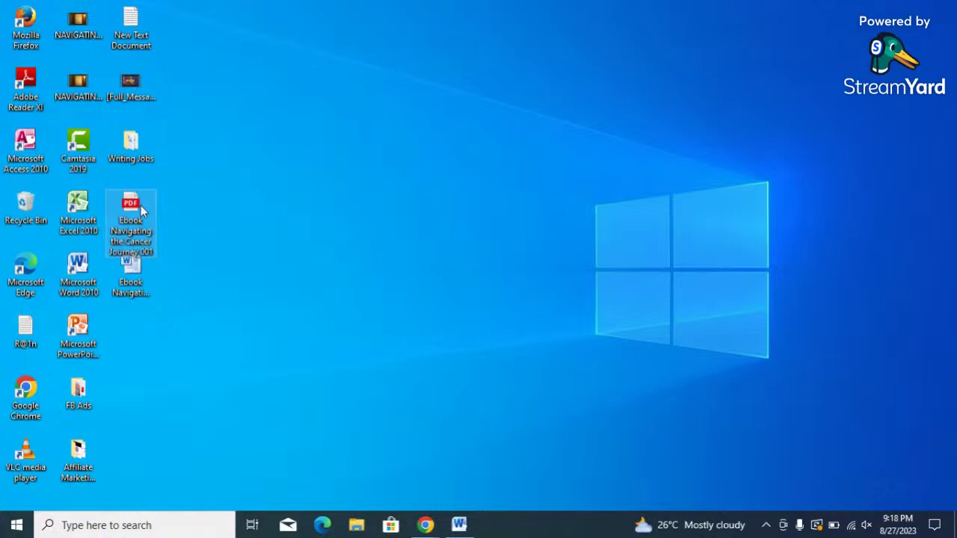
Step: Open the exported PDF "Ebook Navigating the Cancer Journey 001" from the desktop
{"action": "right_click", "coordinate": [142, 210]}
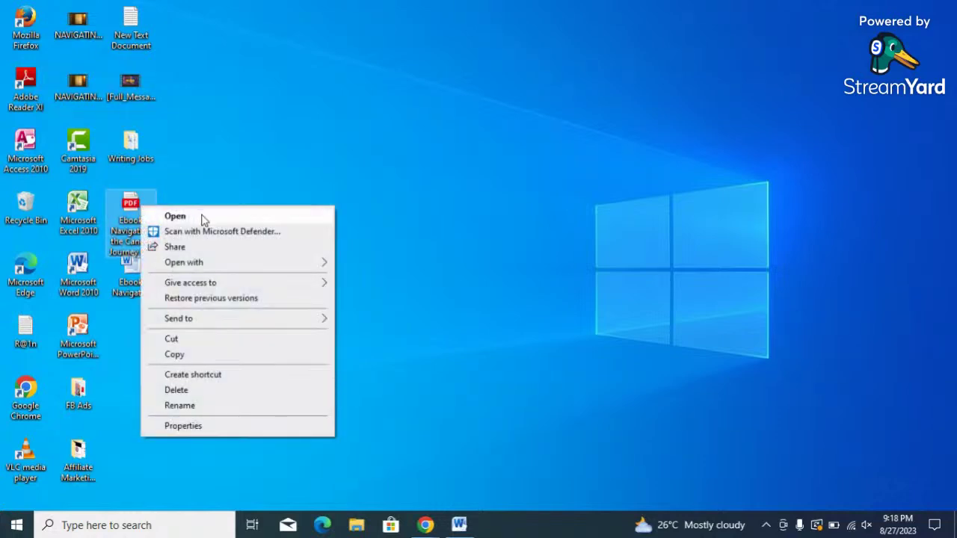
{"action": "left_click", "coordinate": [208, 218]}
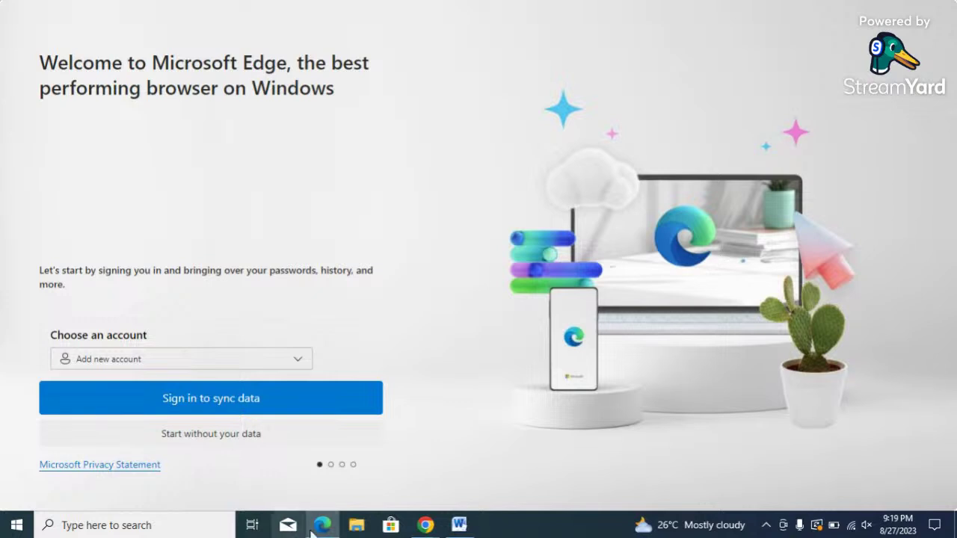
Step: Try to close the Microsoft Edge welcome window
{"action": "mouse_move", "coordinate": [321, 527]}
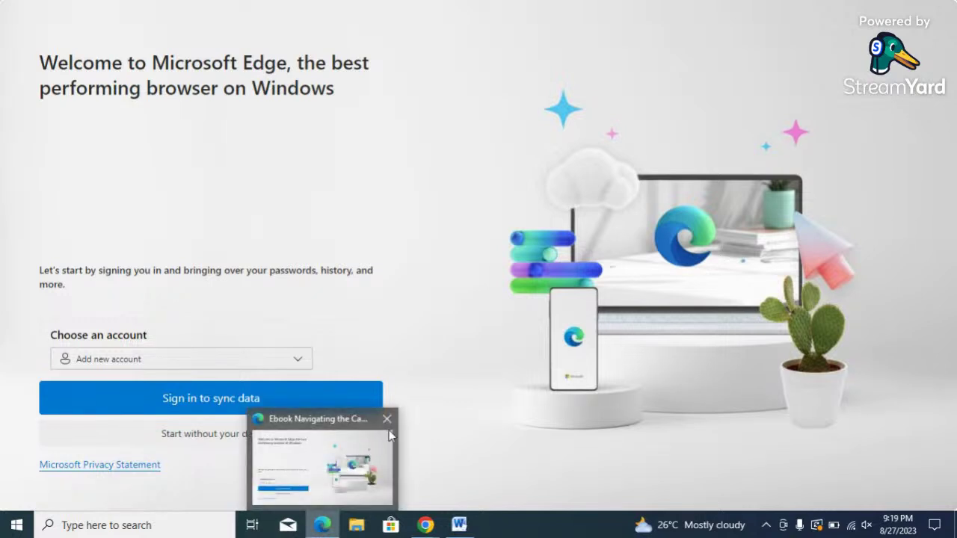
{"action": "left_click", "coordinate": [386, 420]}
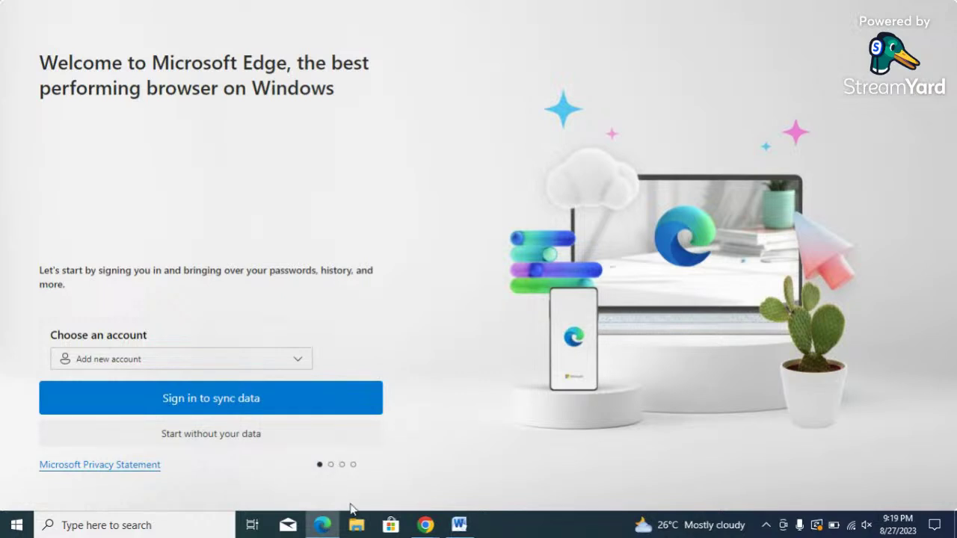
{"action": "mouse_move", "coordinate": [330, 528]}
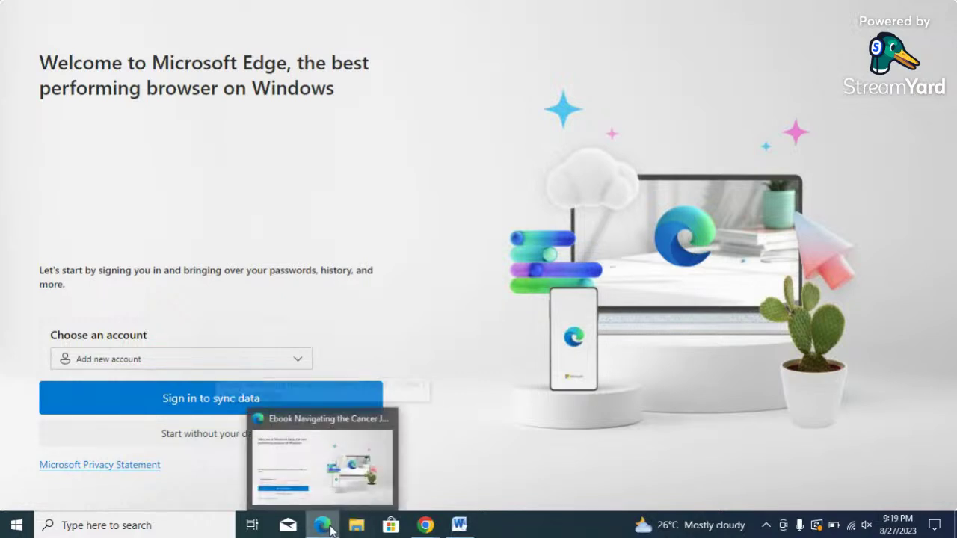
{"action": "left_click", "coordinate": [387, 420]}
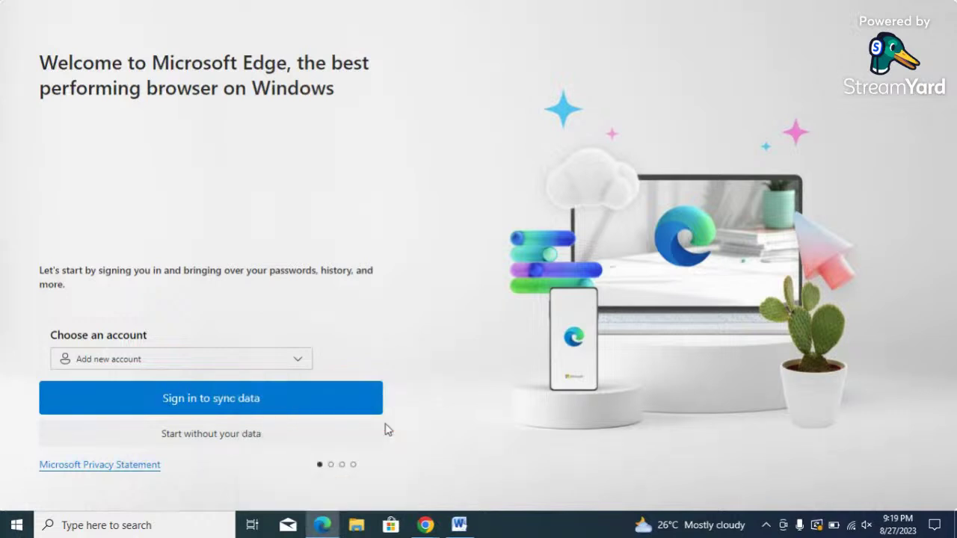
{"action": "right_click", "coordinate": [327, 531]}
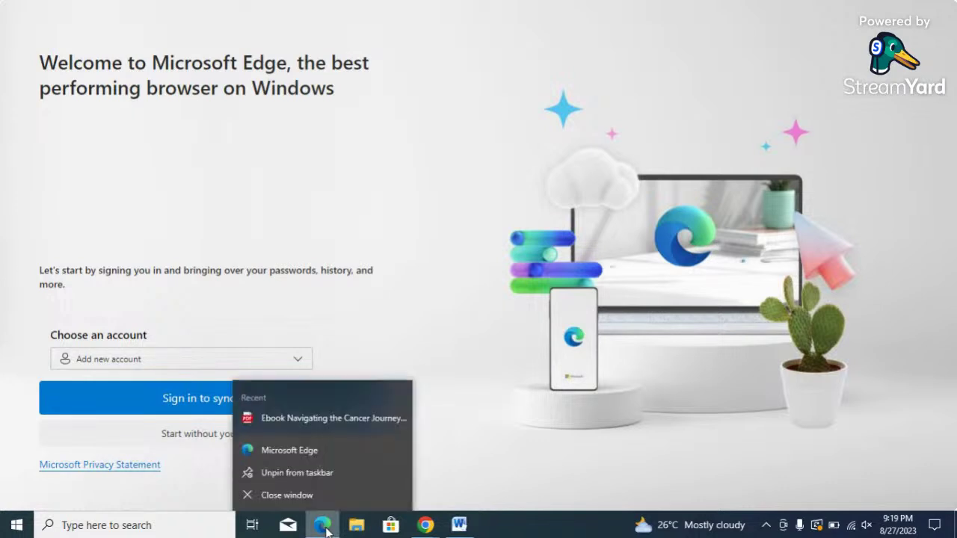
{"action": "left_click", "coordinate": [315, 495]}
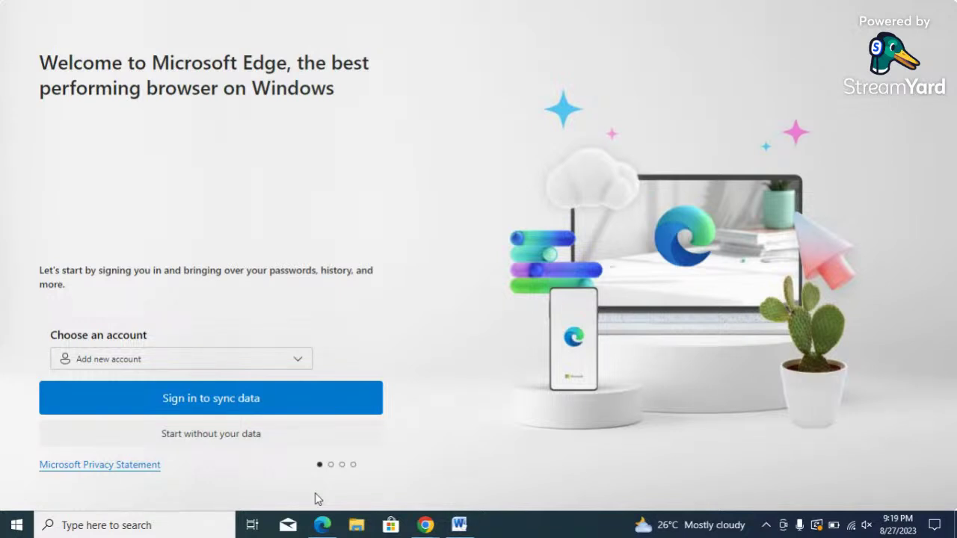
Step: Complete the Edge first-run setup without signing in, accepting the default data import and personalization options
{"action": "left_click", "coordinate": [186, 438]}
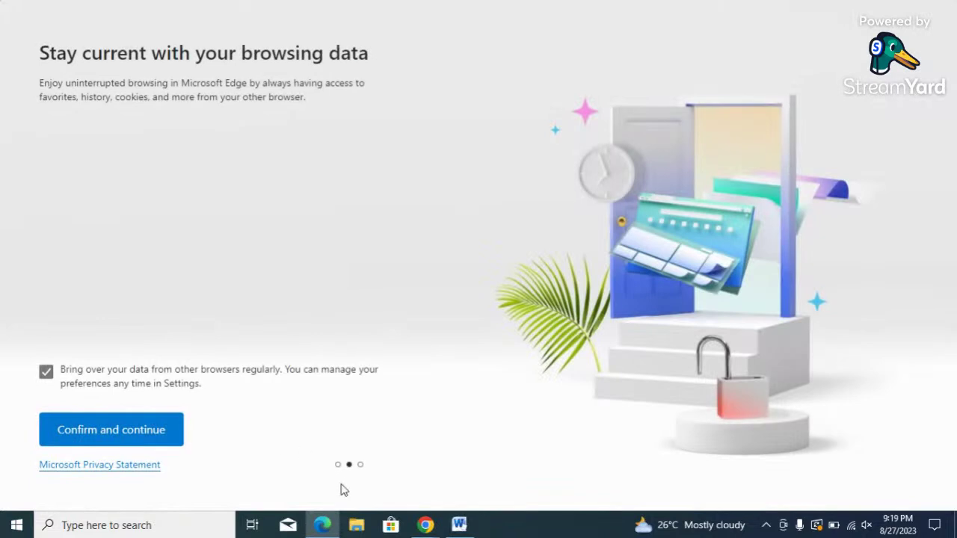
{"action": "left_click", "coordinate": [51, 433]}
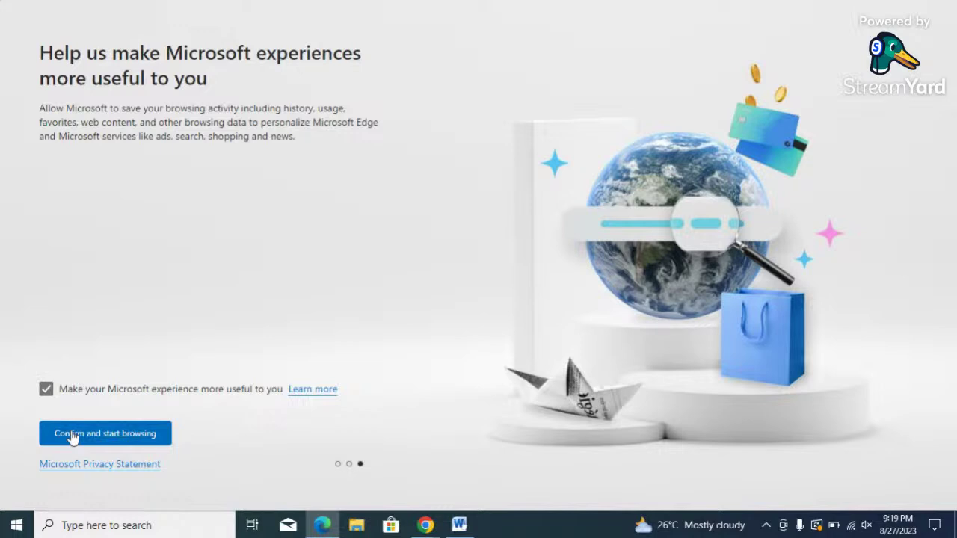
{"action": "left_click", "coordinate": [72, 436]}
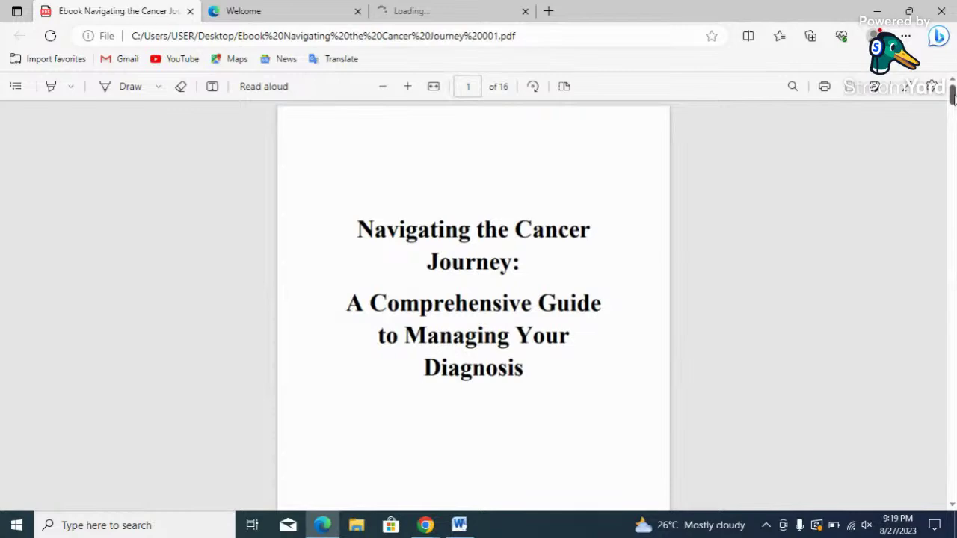
Step: Look through the exported PDF from the title page to the Introduction
{"action": "scroll", "coordinate": [473, 299], "scroll_direction": "down", "scroll_amount": 5}
{"action": "scroll", "coordinate": [474, 299], "scroll_direction": "down", "scroll_amount": 6}
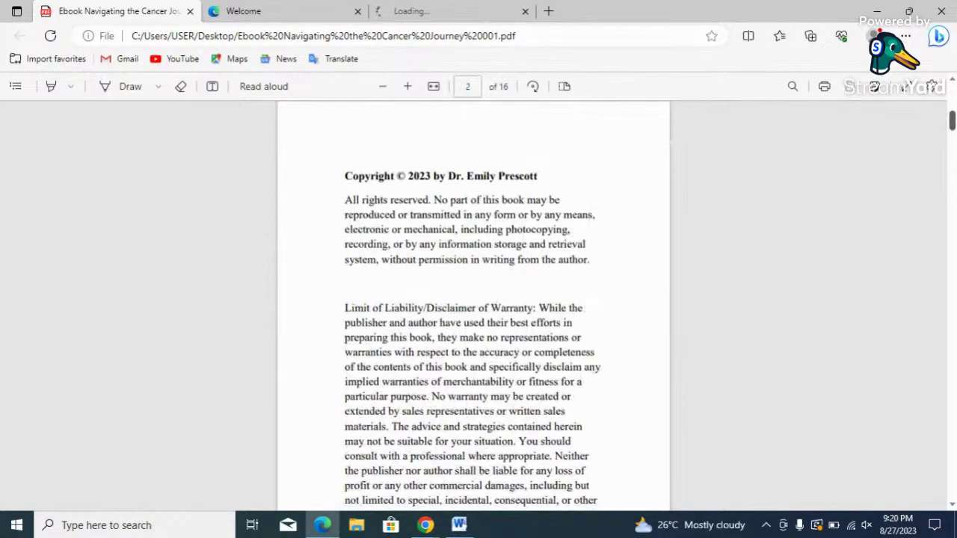
{"action": "left_click_drag", "start_coordinate": [951, 135], "coordinate": [952, 268]}
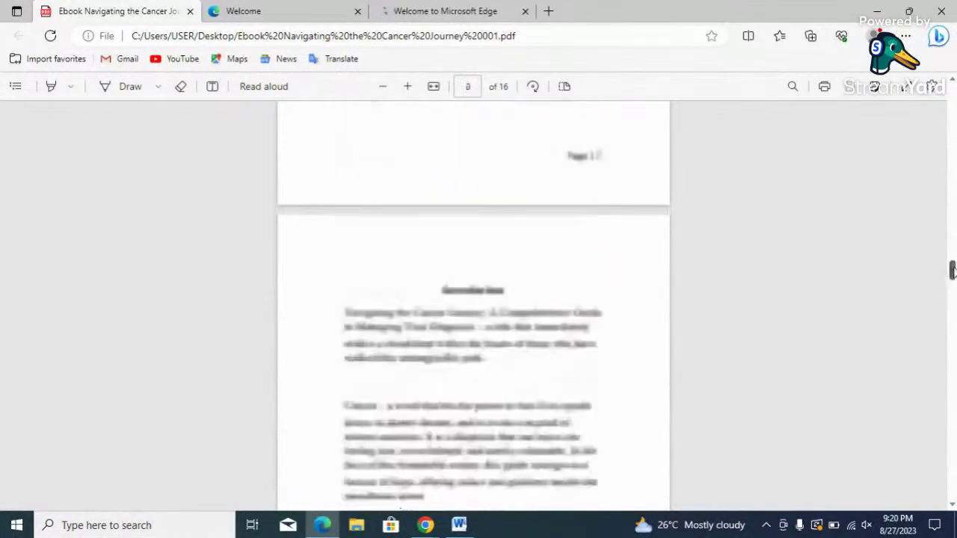
Step: Close Edge and turn off its desktop search bar
{"action": "left_click", "coordinate": [944, 11]}
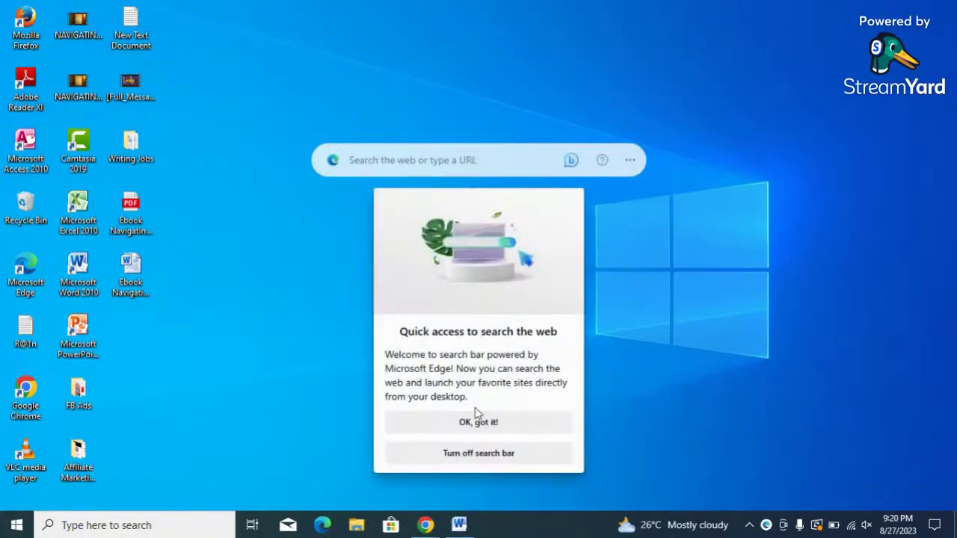
{"action": "left_click", "coordinate": [519, 456]}
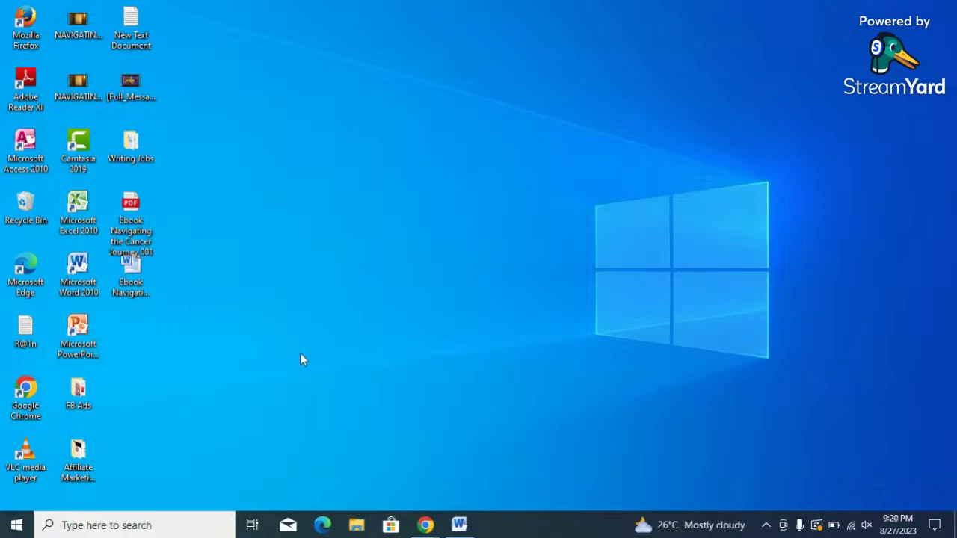
Step: Switch to Canva in Chrome and load the canva.com home page
{"action": "mouse_move", "coordinate": [425, 527]}
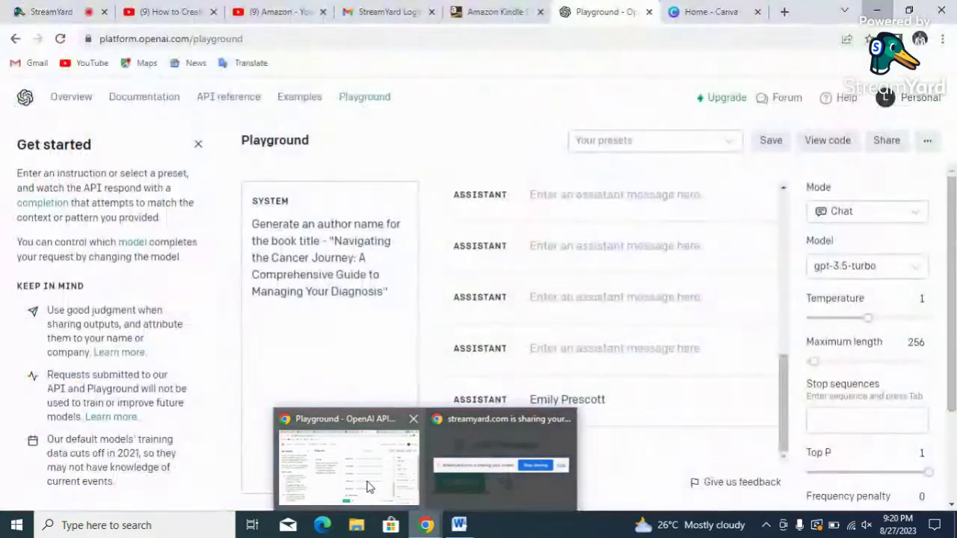
{"action": "left_click", "coordinate": [368, 485]}
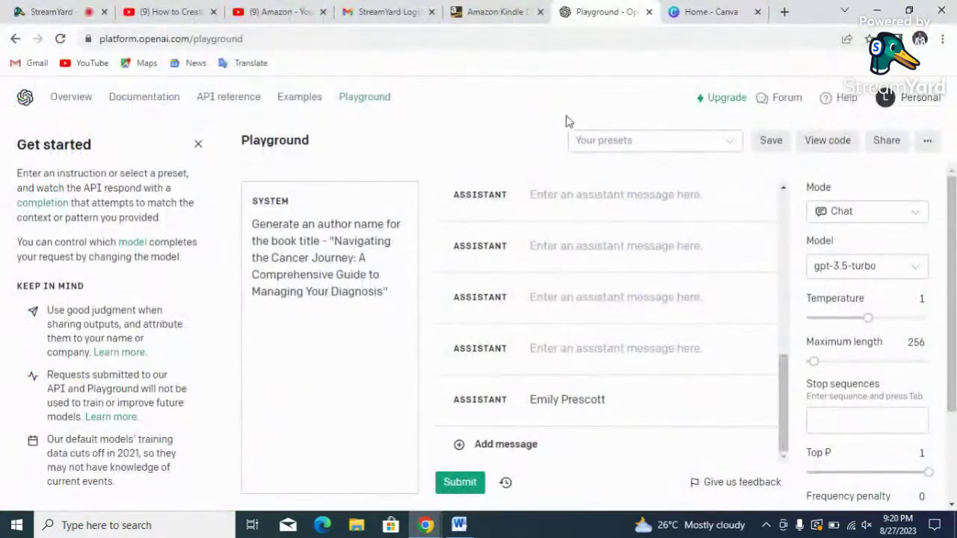
{"action": "left_click", "coordinate": [723, 15]}
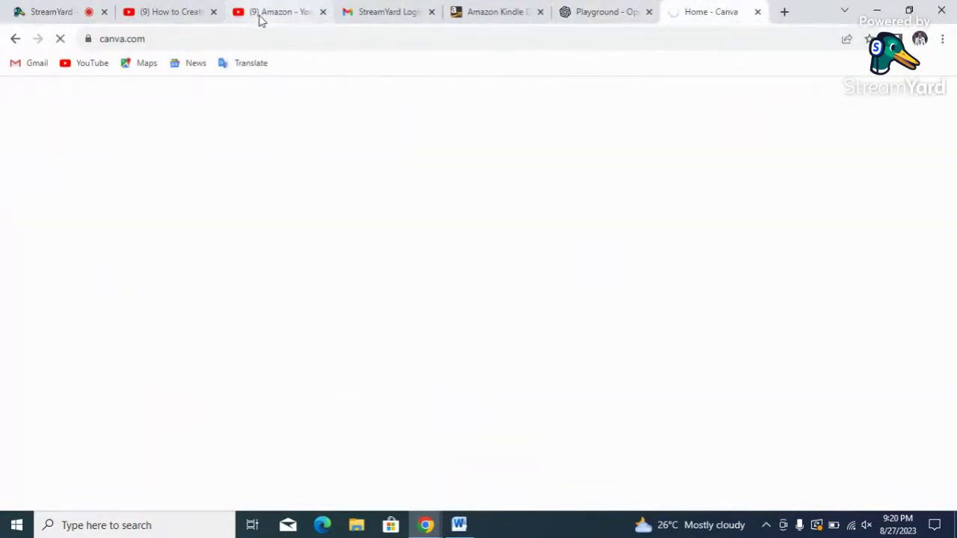
{"action": "left_click", "coordinate": [252, 38]}
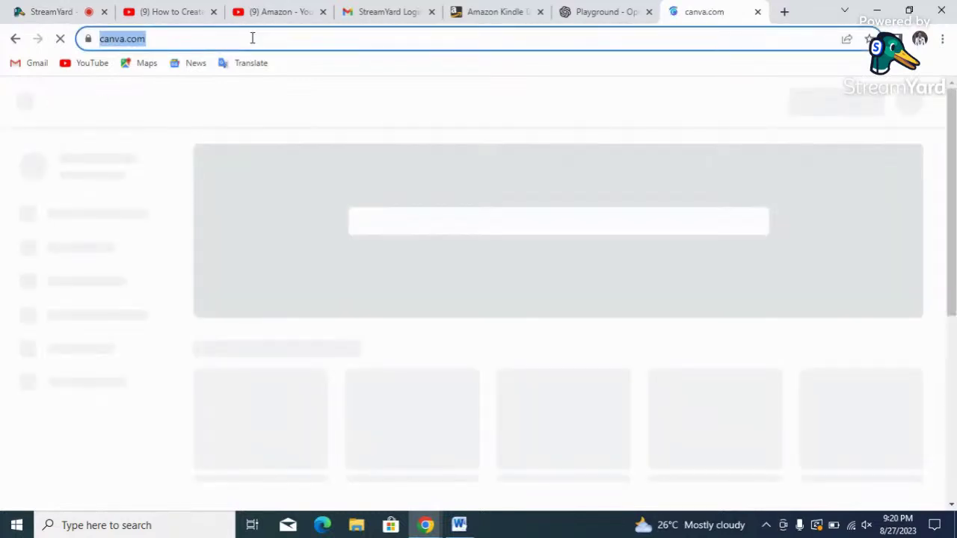
{"action": "type", "text": "Canva"}
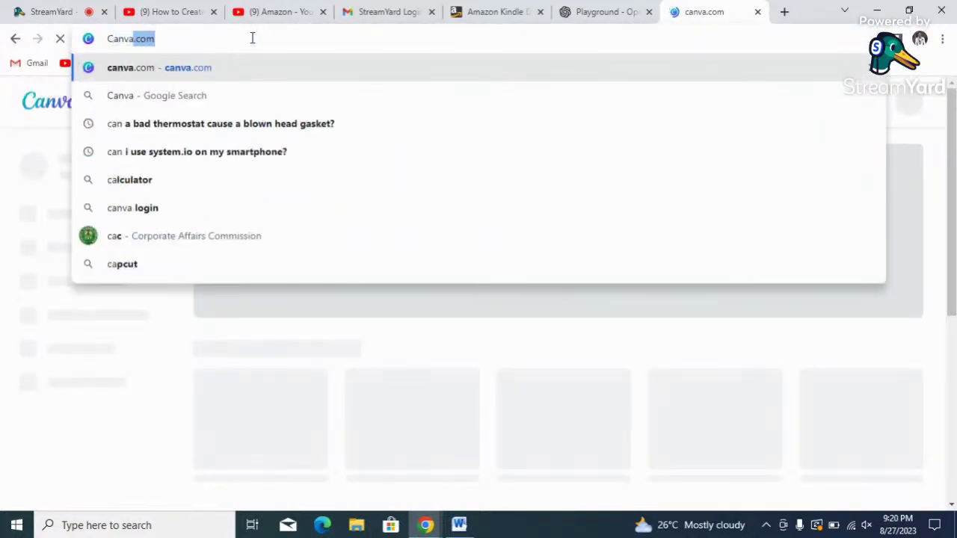
{"action": "type", "text": ".com"}
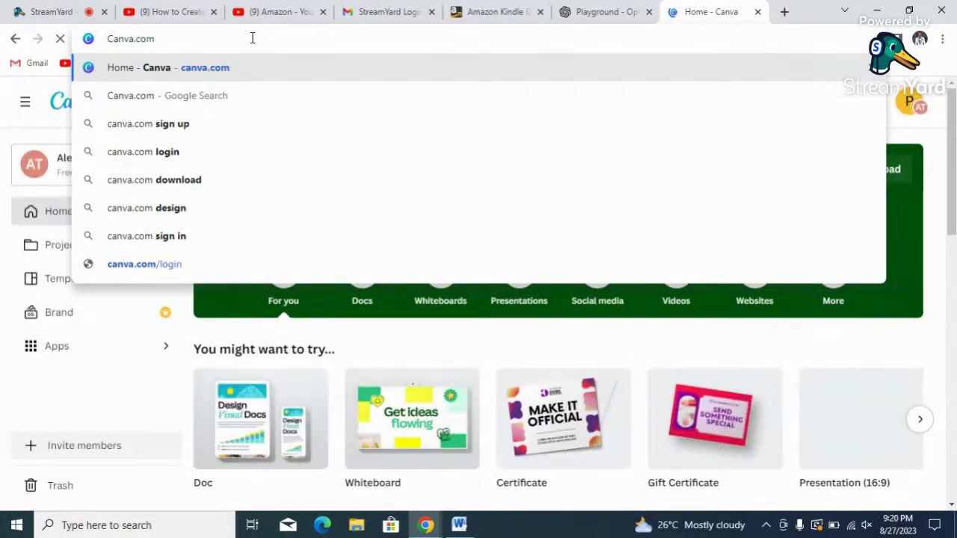
{"action": "key", "text": "Return"}
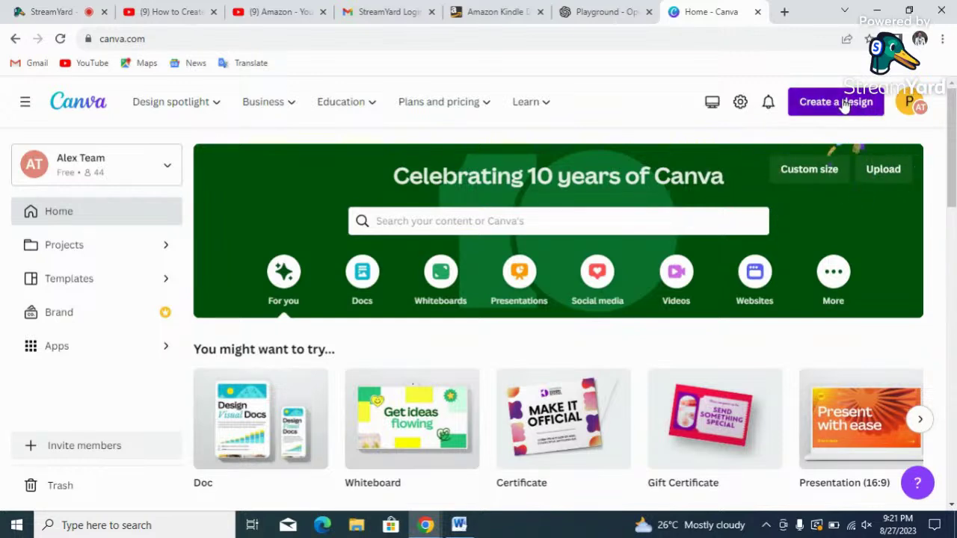
Step: Create a new custom-size design 6 in wide and 9 in high
{"action": "left_click", "coordinate": [844, 105]}
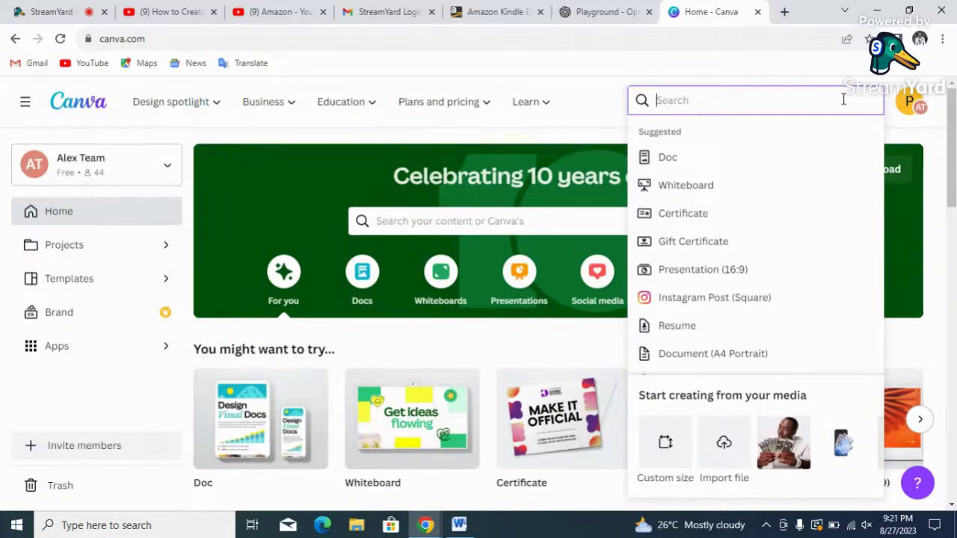
{"action": "left_click", "coordinate": [667, 446]}
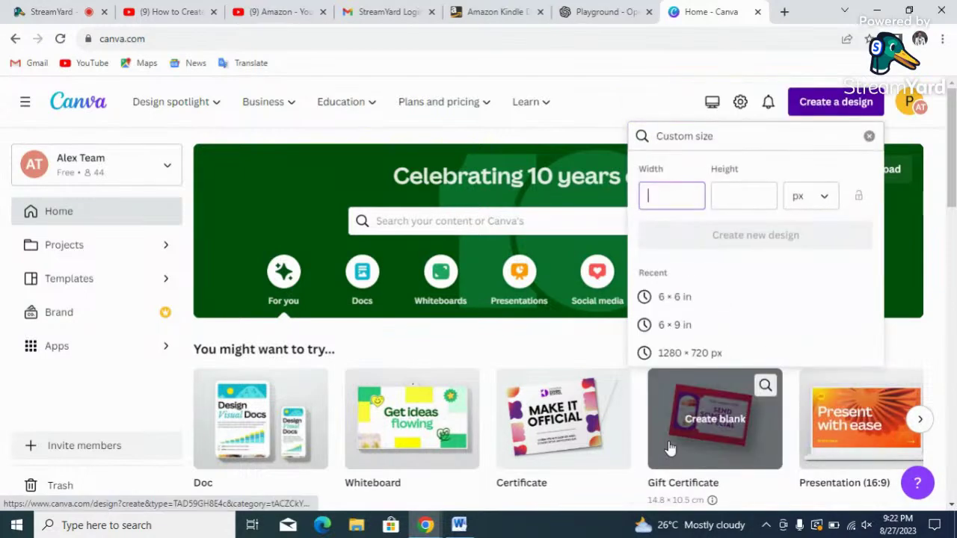
{"action": "left_click", "coordinate": [828, 200]}
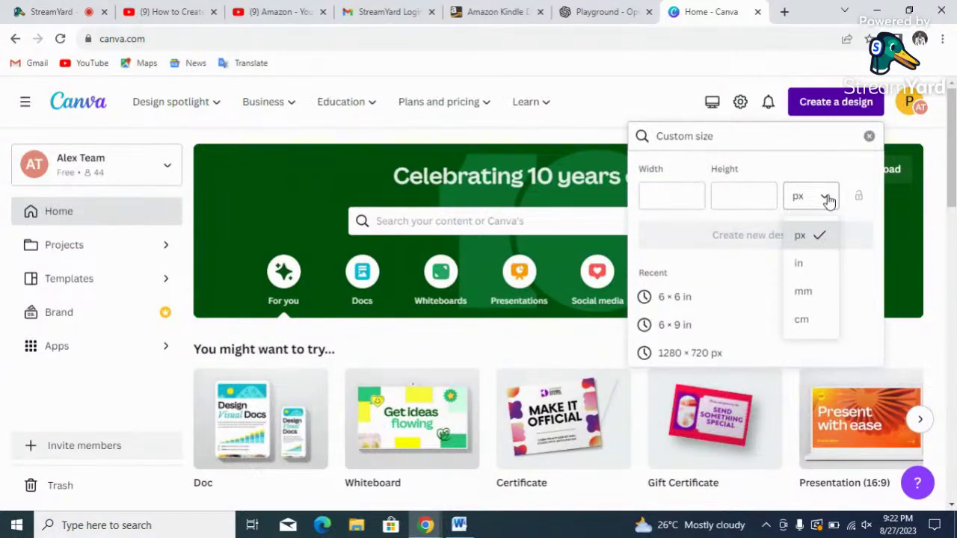
{"action": "left_click", "coordinate": [802, 267]}
{"action": "left_click", "coordinate": [680, 194]}
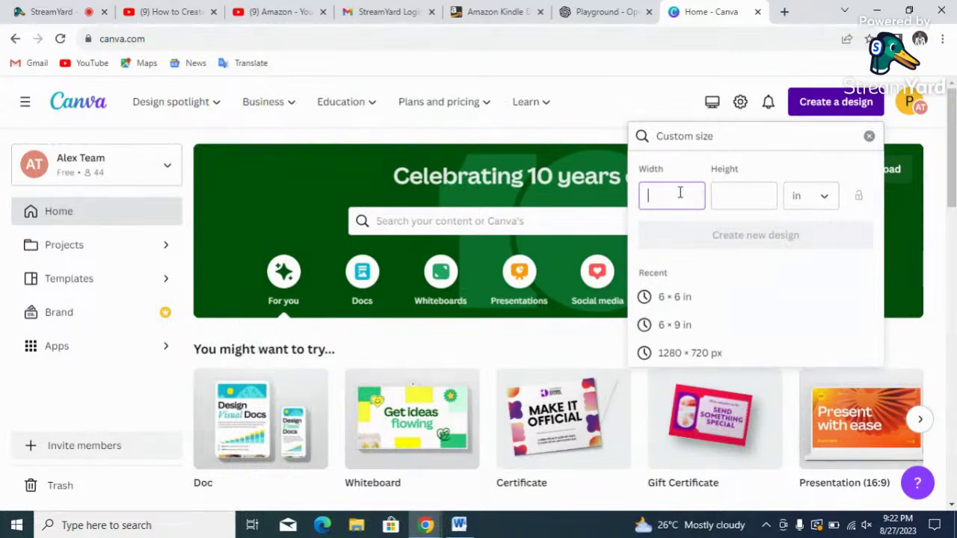
{"action": "type", "text": "6"}
{"action": "left_click", "coordinate": [745, 196]}
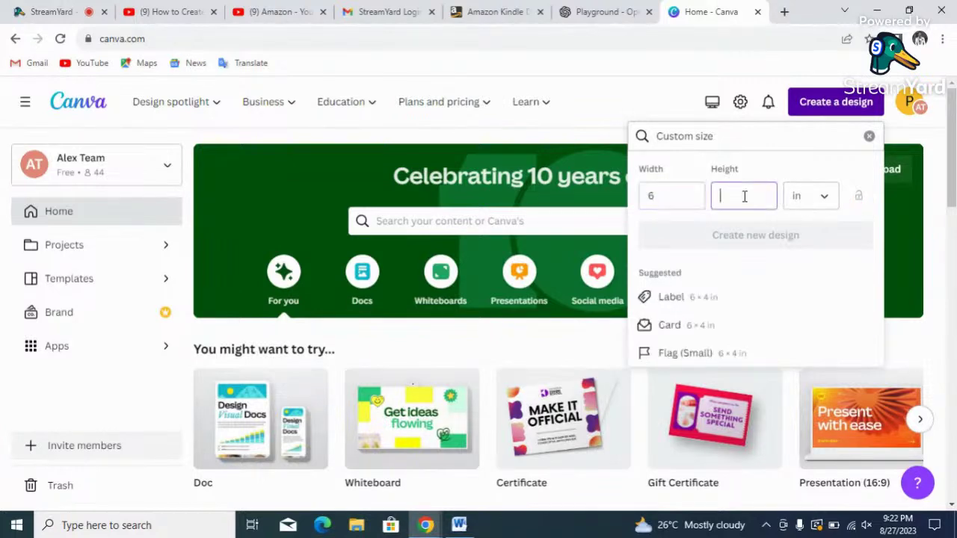
{"action": "type", "text": "9"}
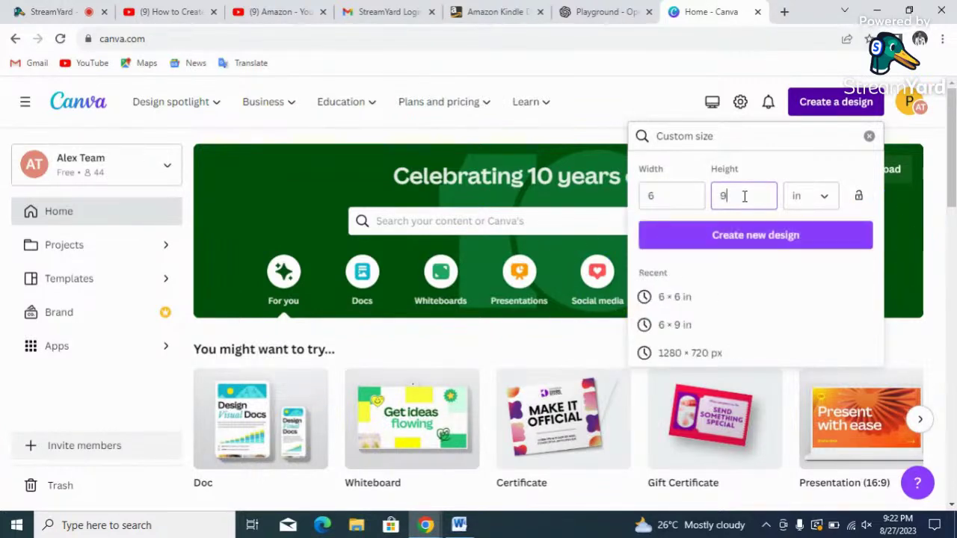
{"action": "left_click", "coordinate": [771, 239]}
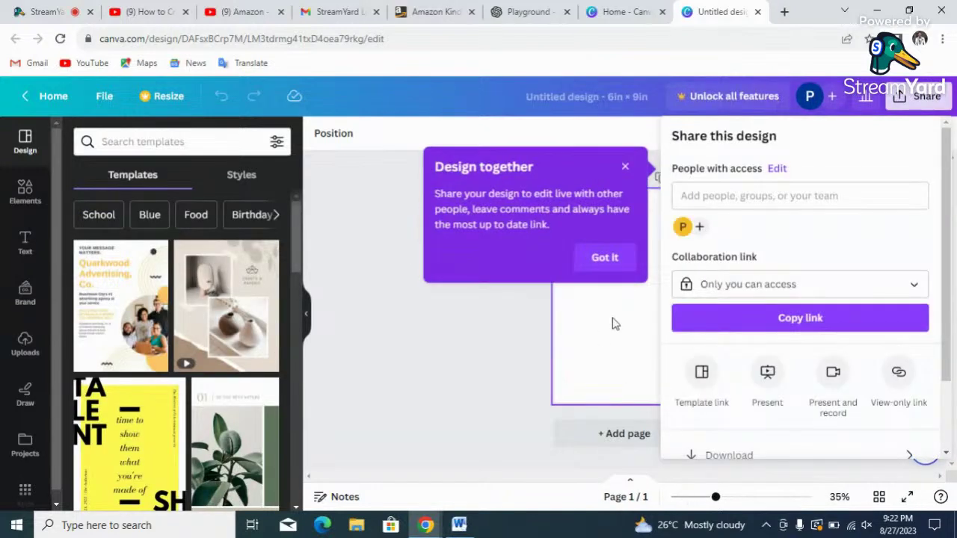
Step: Dismiss the Design together tip and the share options, and select the blank page
{"action": "left_click", "coordinate": [602, 258]}
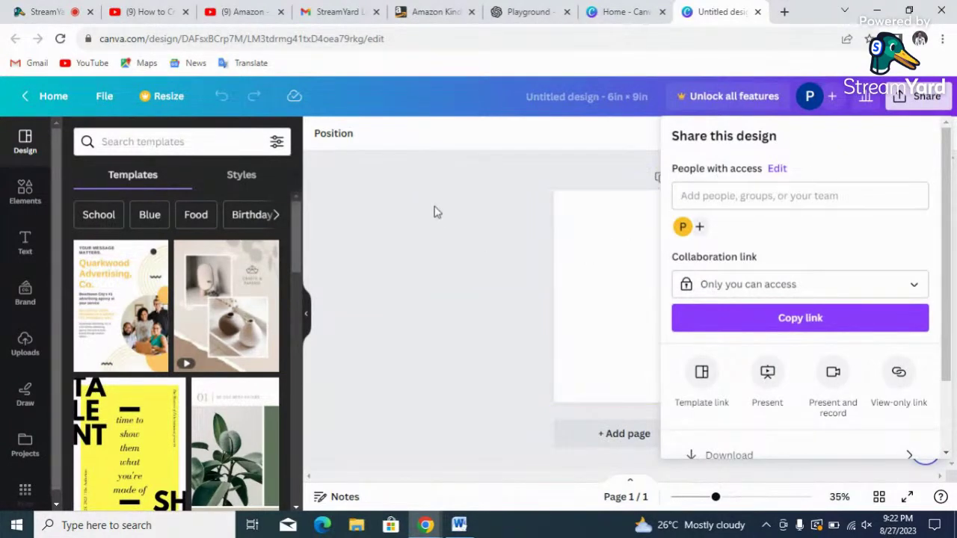
{"action": "left_click", "coordinate": [406, 210]}
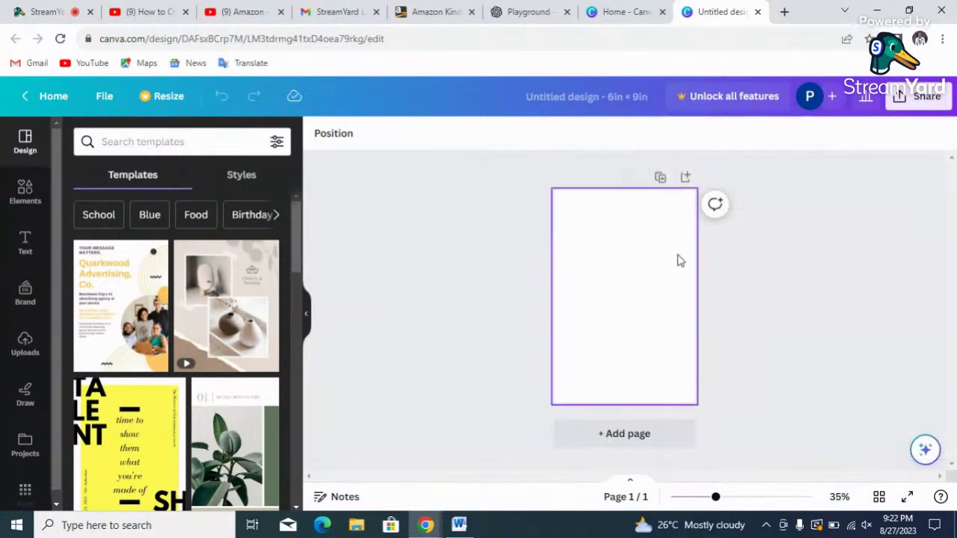
{"action": "left_click", "coordinate": [678, 261]}
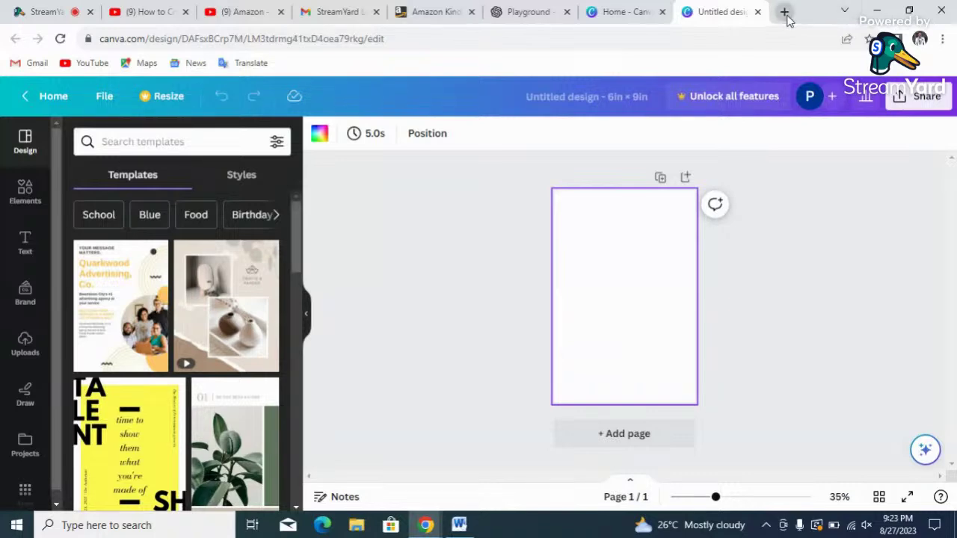
Step: Search Google for Pixabay in a new browser tab and open the pixabay.com home page
{"action": "left_click", "coordinate": [785, 11]}
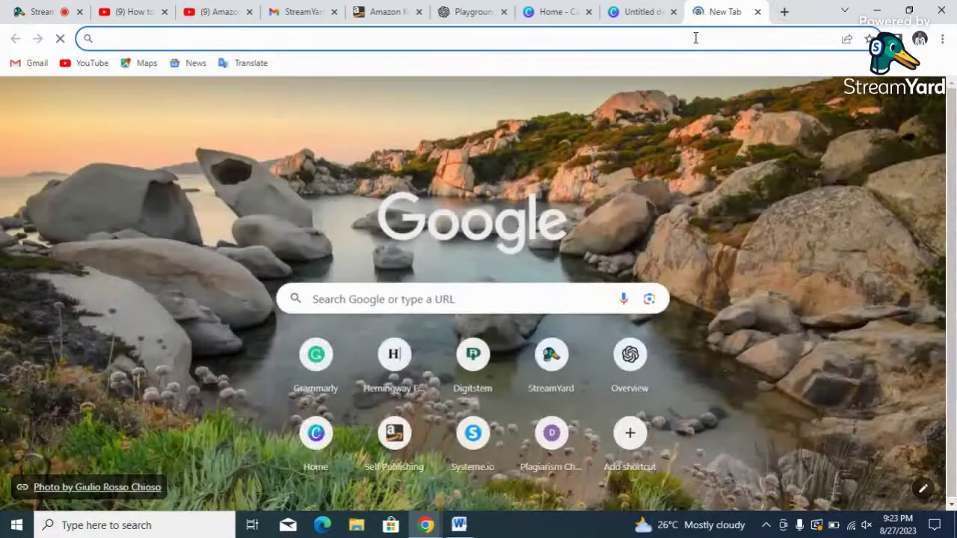
{"action": "left_click", "coordinate": [695, 37]}
{"action": "type", "text": "pixaba"}
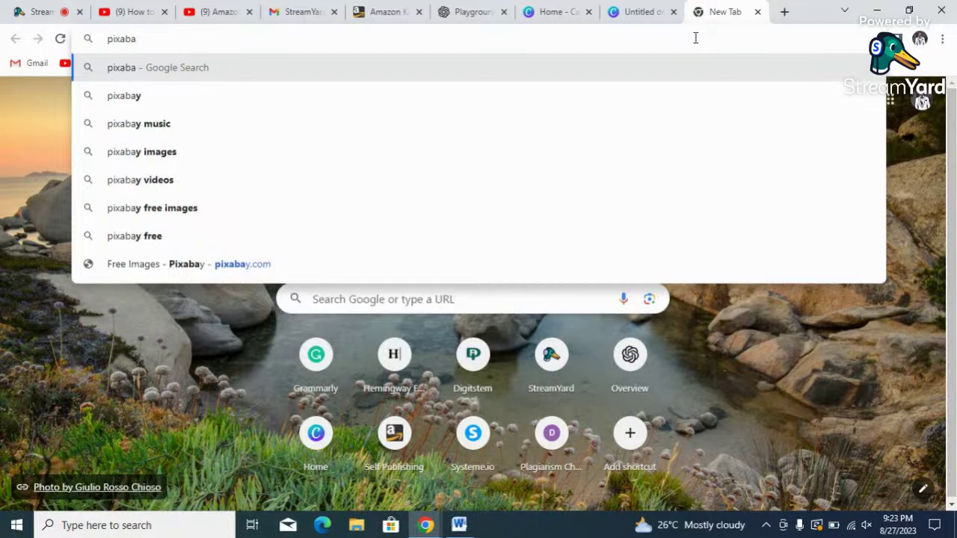
{"action": "type", "text": "y"}
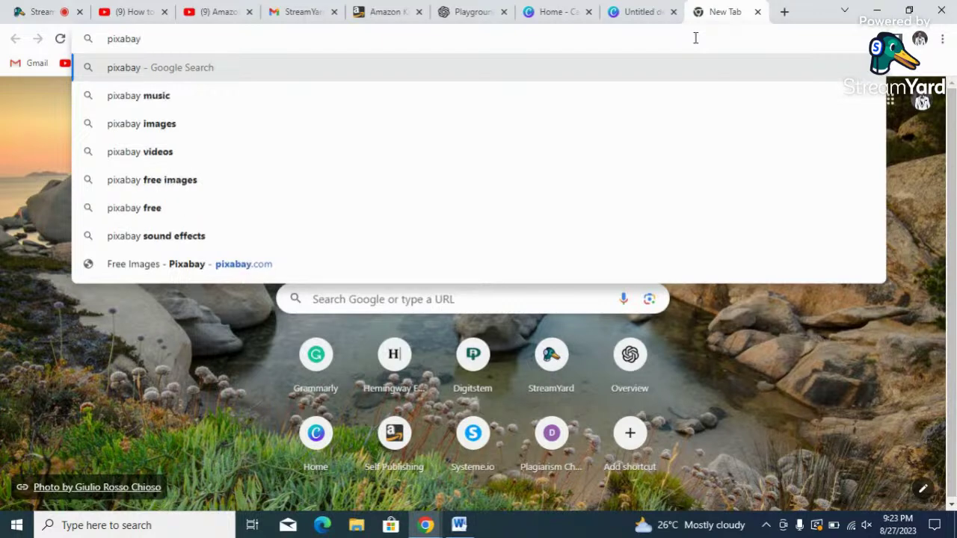
{"action": "type", "text": ".cpm"}
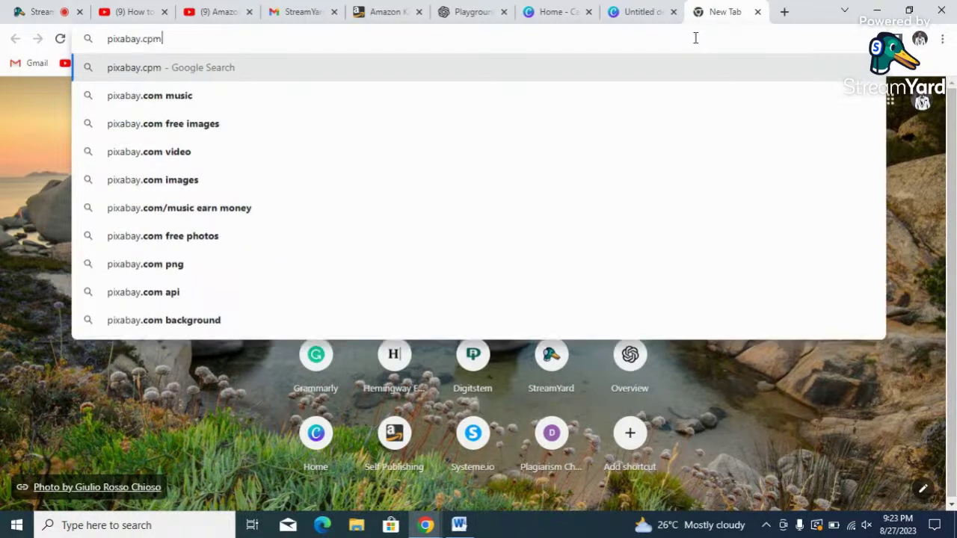
{"action": "key", "text": "Return"}
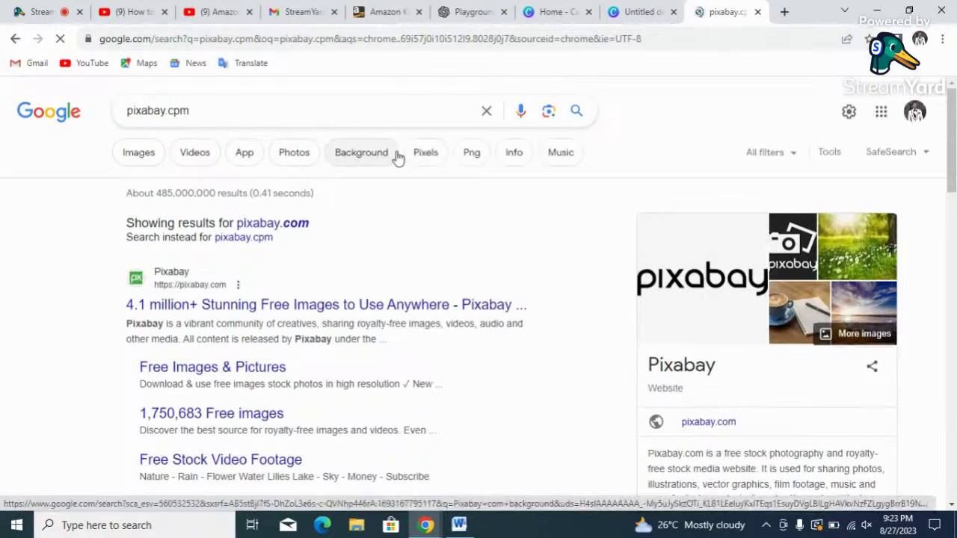
{"action": "left_click", "coordinate": [159, 311]}
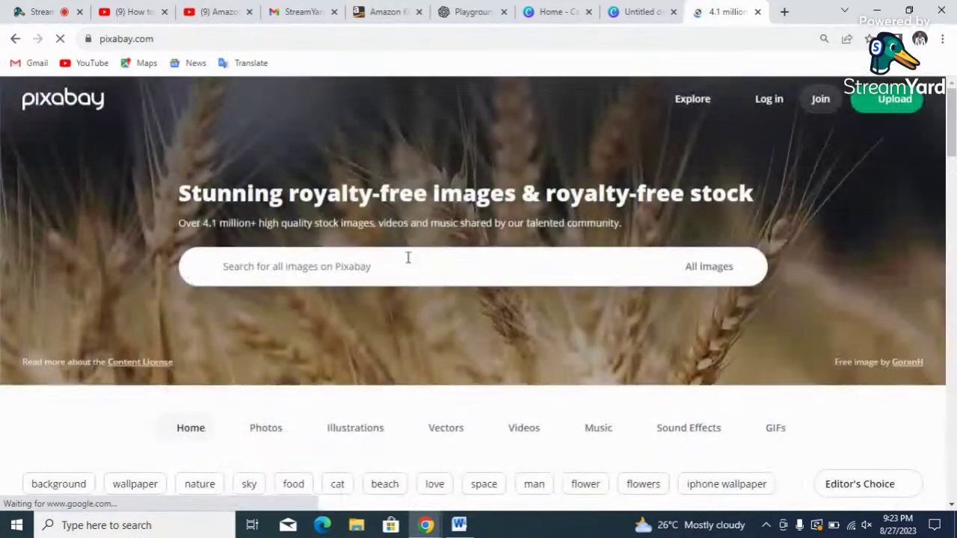
Step: Search all images on Pixabay for "Cancer"
{"action": "left_click", "coordinate": [412, 265]}
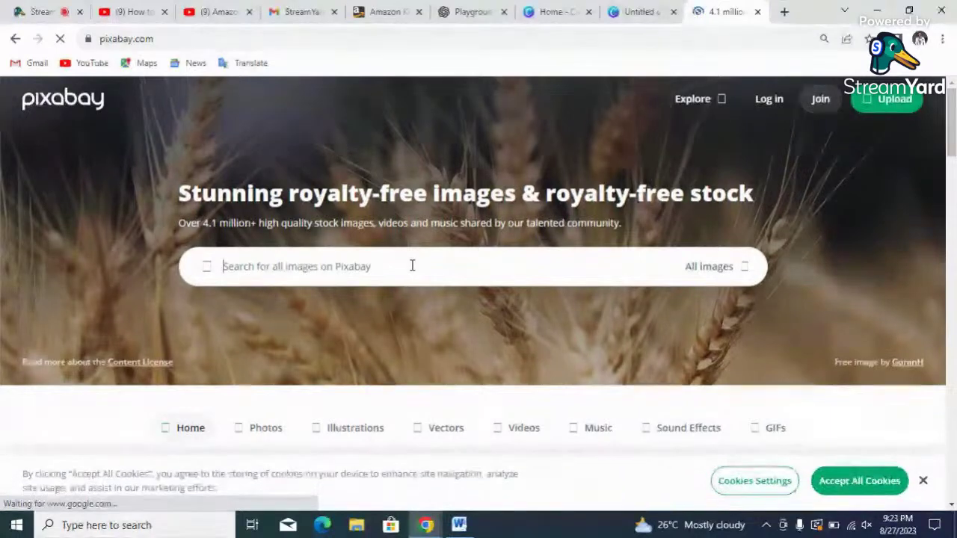
{"action": "type", "text": "Cancer"}
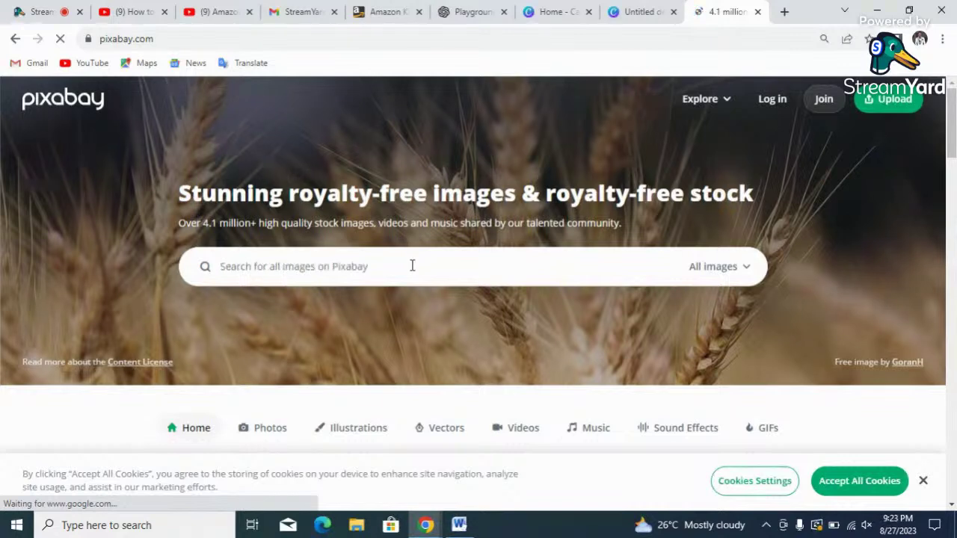
{"action": "left_click", "coordinate": [412, 266]}
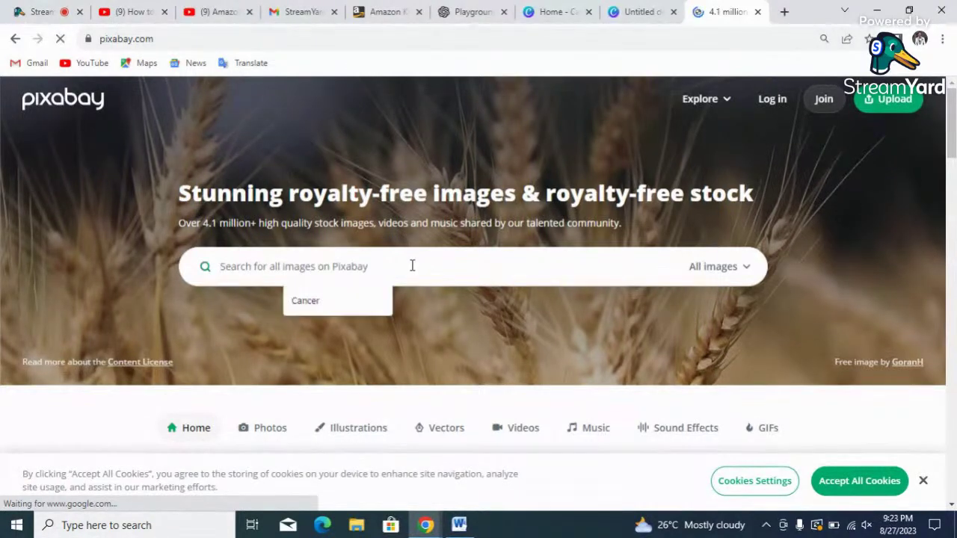
{"action": "left_click", "coordinate": [326, 312]}
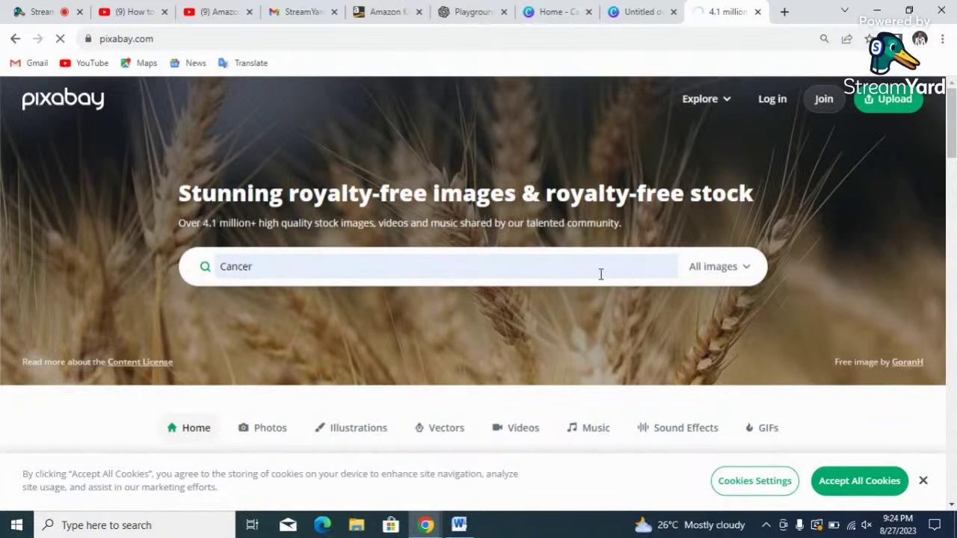
Step: Return to the Canva design, add a square shape, and stretch it into a wide rectangle across the middle of the page
{"action": "left_click", "coordinate": [649, 13]}
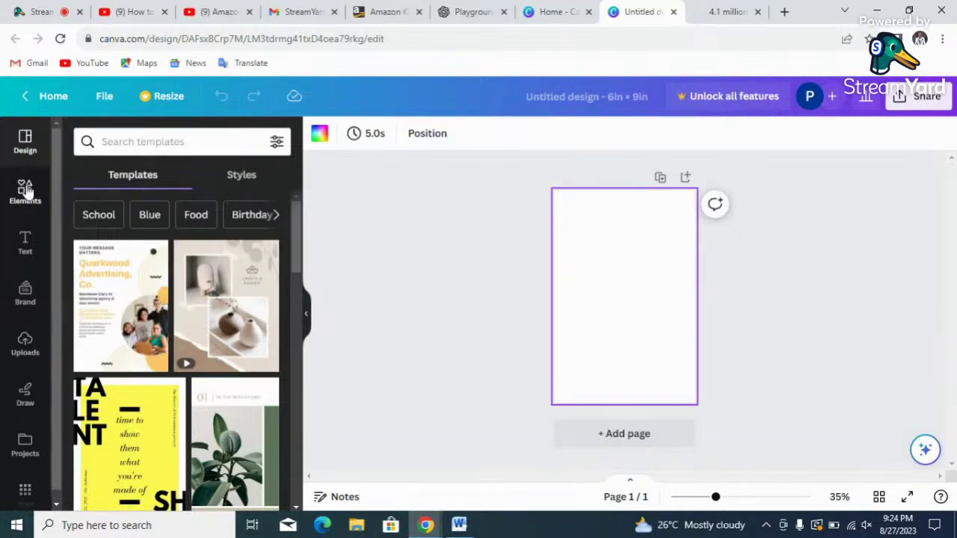
{"action": "left_click", "coordinate": [25, 190]}
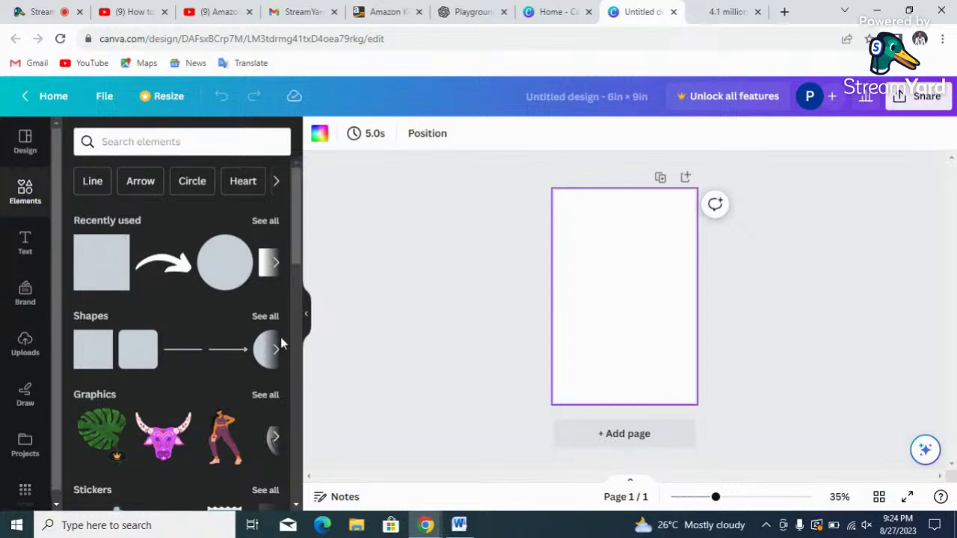
{"action": "left_click", "coordinate": [84, 356]}
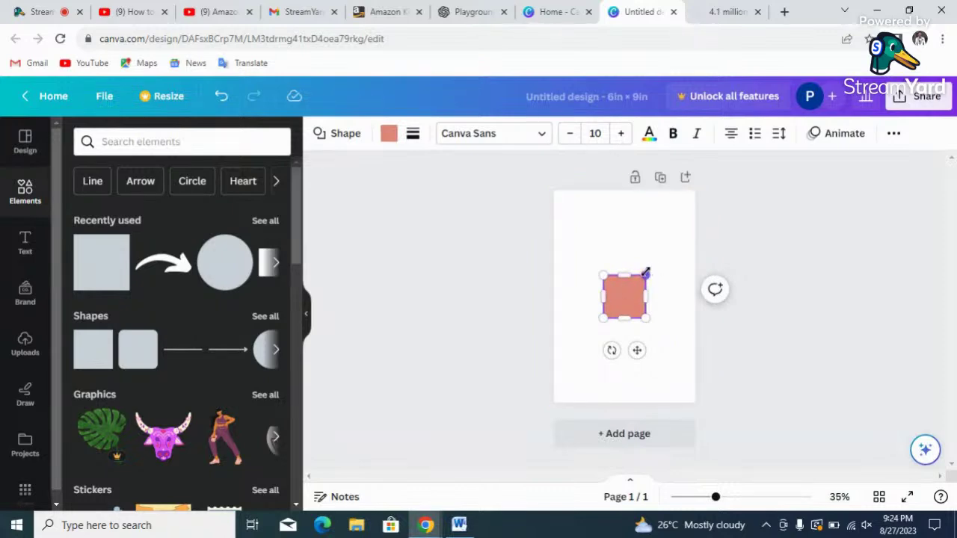
{"action": "left_click_drag", "start_coordinate": [645, 274], "coordinate": [686, 266]}
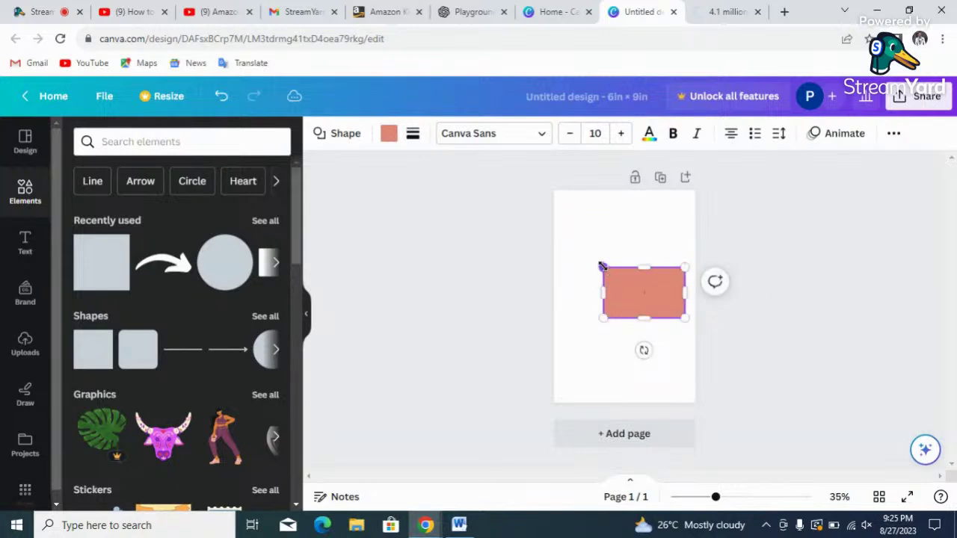
{"action": "left_click_drag", "start_coordinate": [602, 266], "coordinate": [574, 257]}
{"action": "left_click_drag", "start_coordinate": [567, 255], "coordinate": [564, 254]}
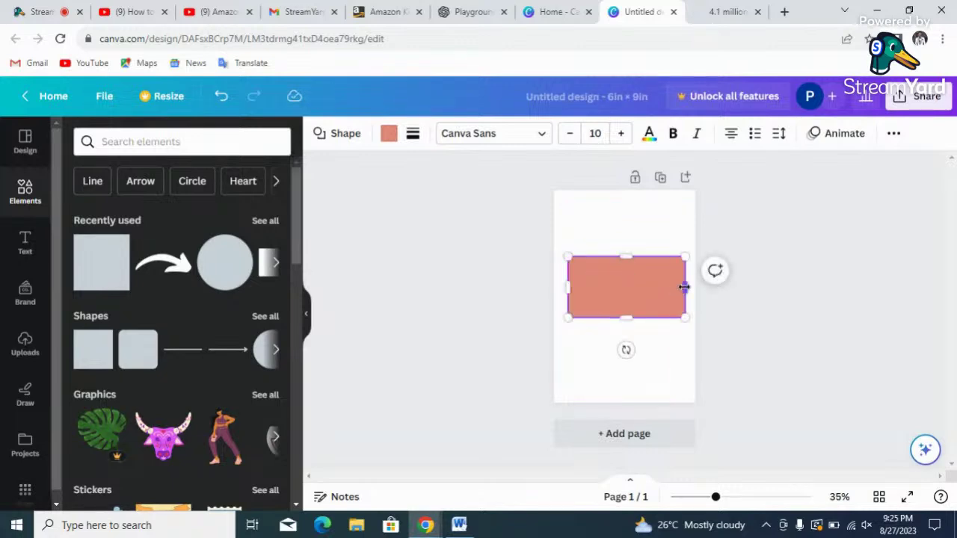
{"action": "left_click_drag", "start_coordinate": [685, 287], "coordinate": [679, 287]}
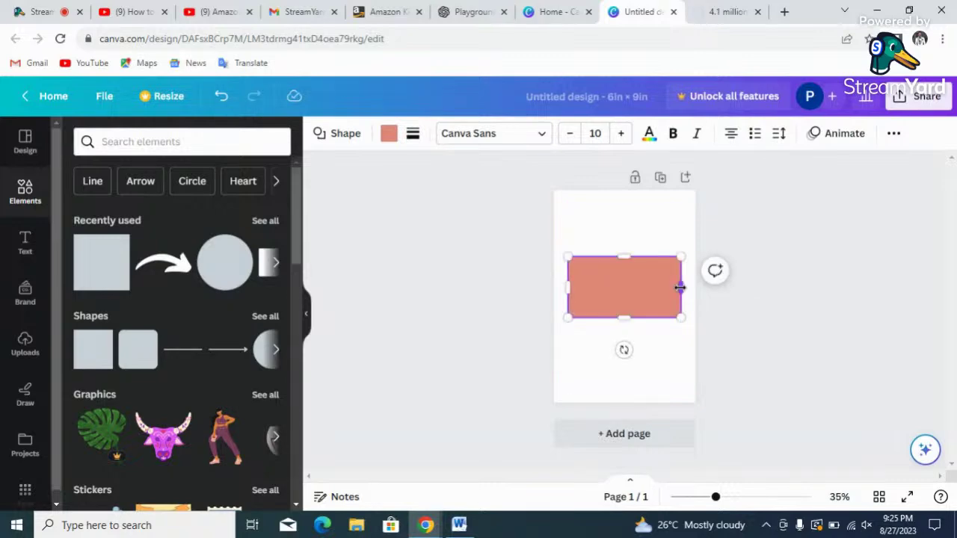
{"action": "left_click", "coordinate": [583, 350]}
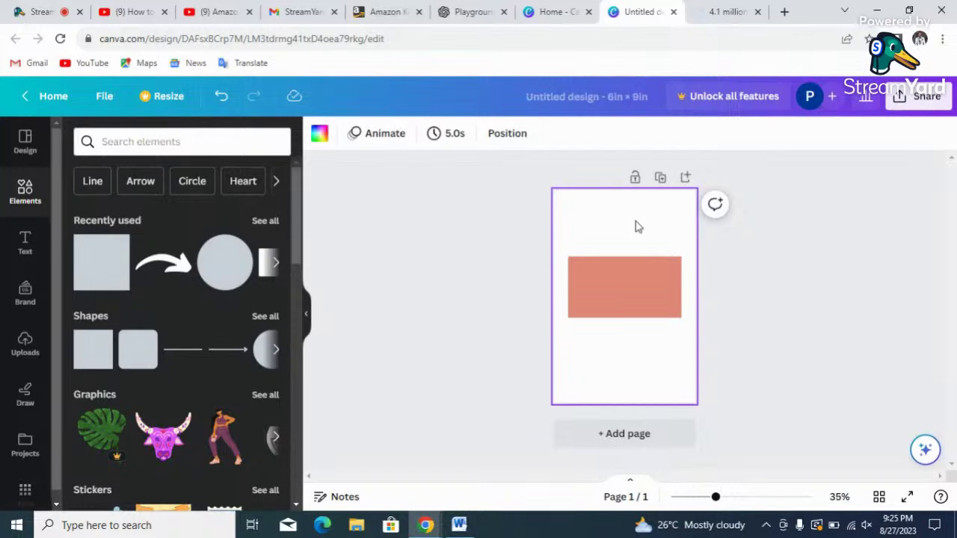
{"action": "left_click", "coordinate": [723, 15]}
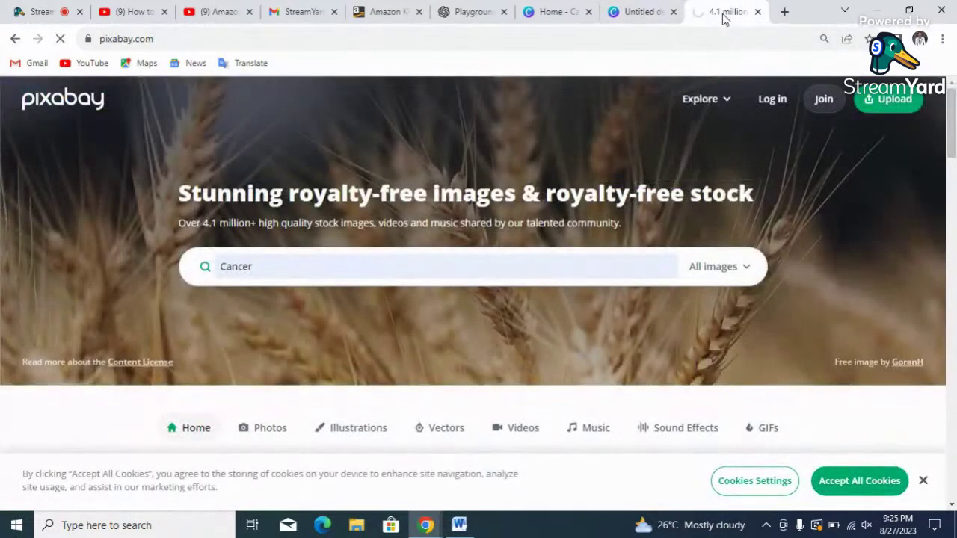
{"action": "left_click", "coordinate": [635, 15]}
{"action": "left_click", "coordinate": [621, 300]}
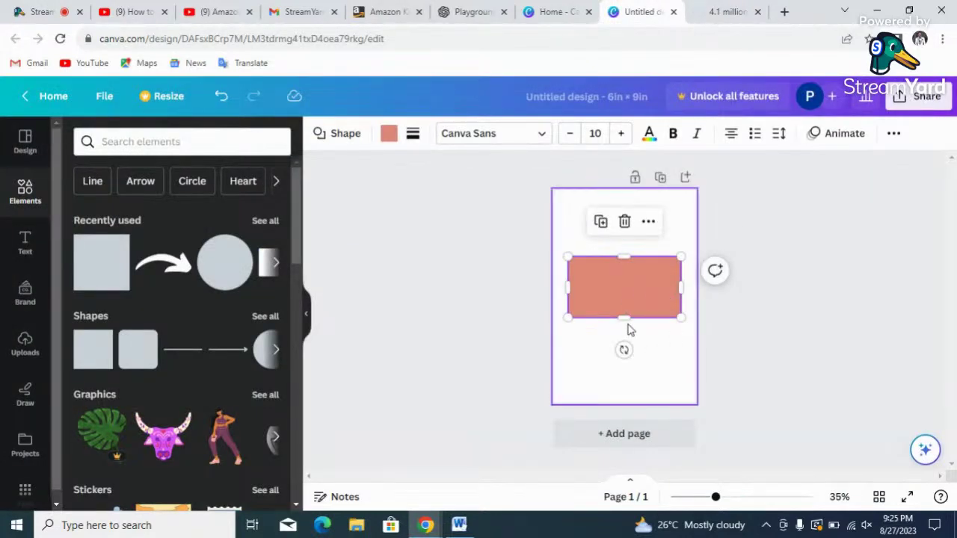
Step: Compare the two solid greens on the page background and fill it with the darker green default color
{"action": "left_click", "coordinate": [574, 238]}
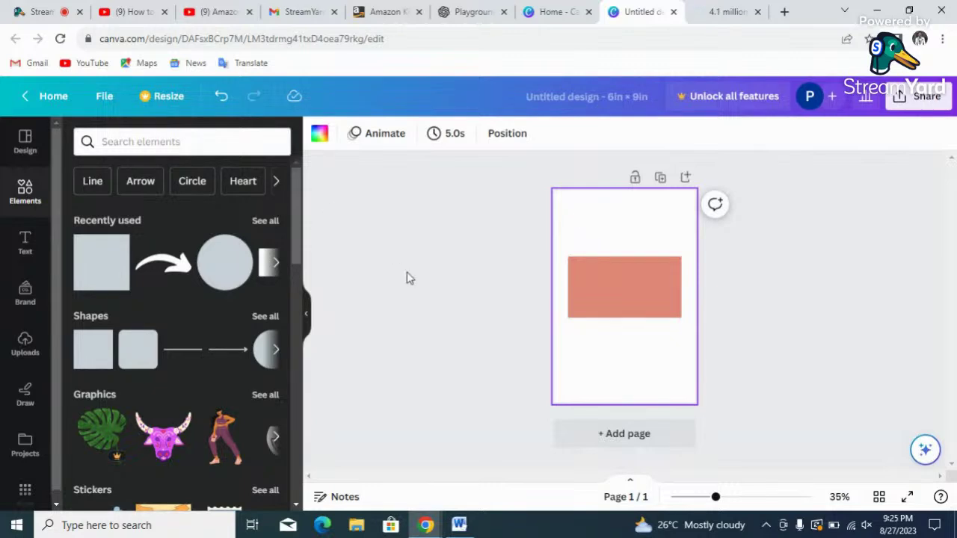
{"action": "left_click", "coordinate": [319, 135]}
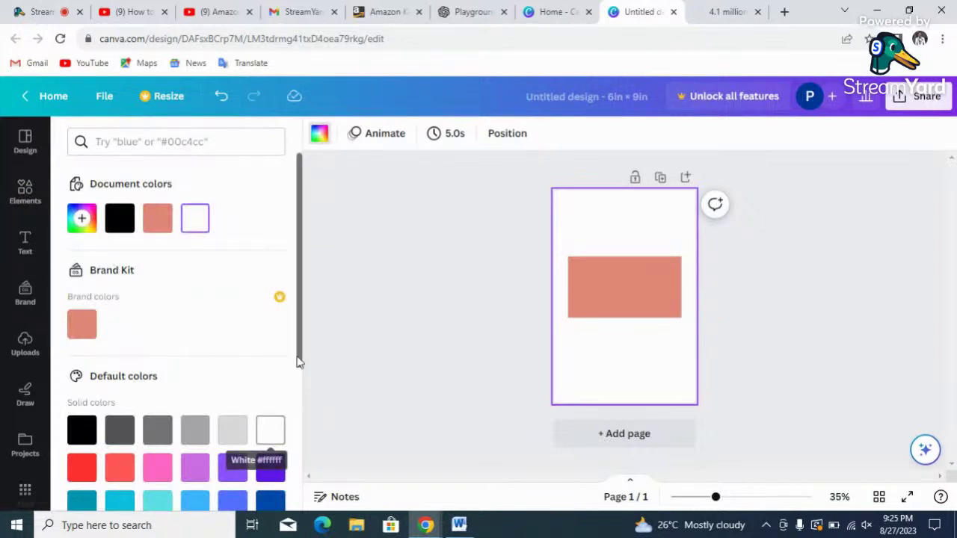
{"action": "left_click_drag", "start_coordinate": [300, 350], "coordinate": [303, 415]}
{"action": "left_click", "coordinate": [79, 431]}
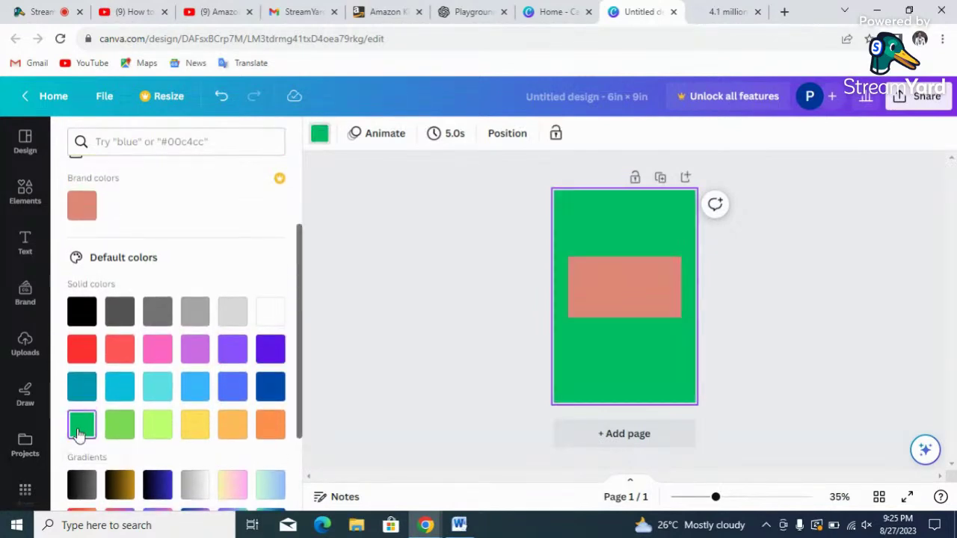
{"action": "left_click", "coordinate": [116, 433]}
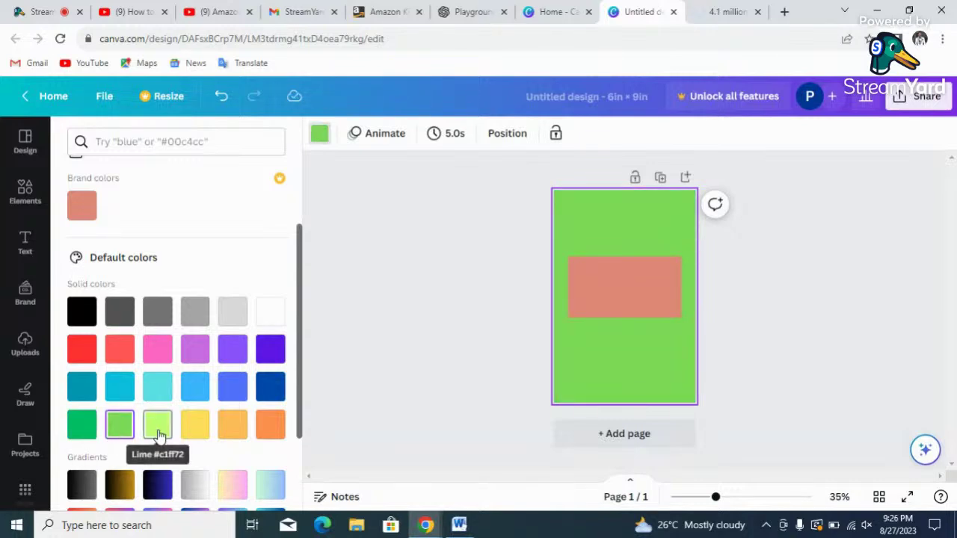
{"action": "left_click", "coordinate": [80, 428]}
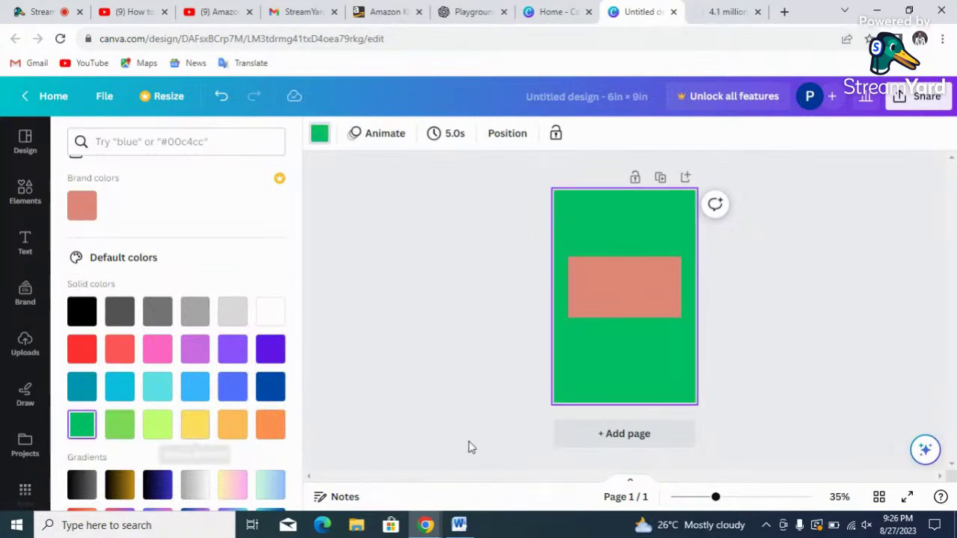
Step: Fill the wide rectangle in the middle of the cover with the solid white default color
{"action": "left_click", "coordinate": [627, 283]}
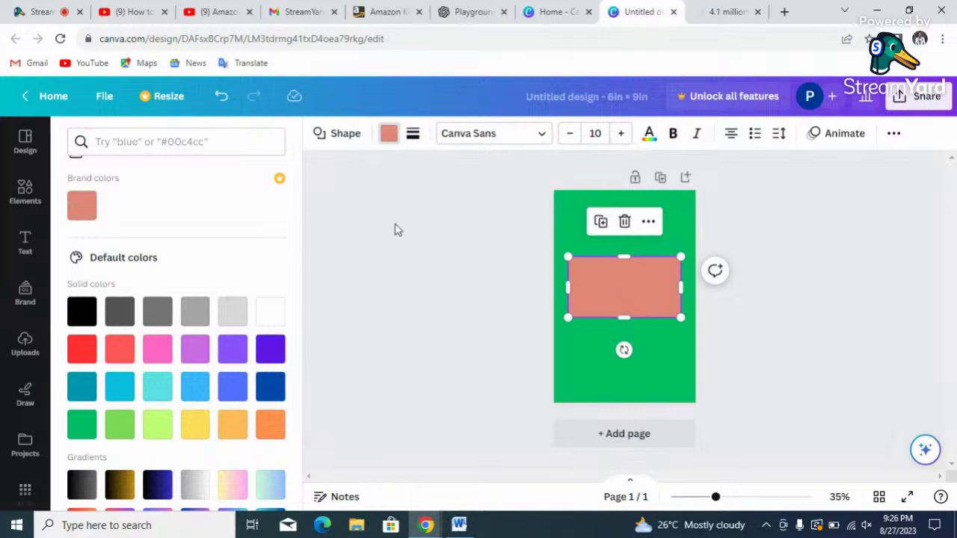
{"action": "left_click", "coordinate": [648, 289]}
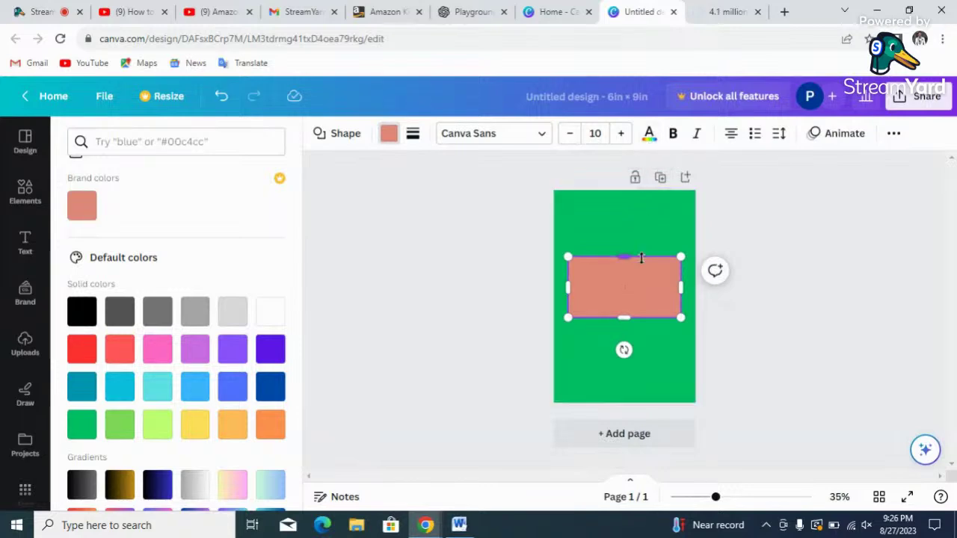
{"action": "left_click", "coordinate": [389, 133]}
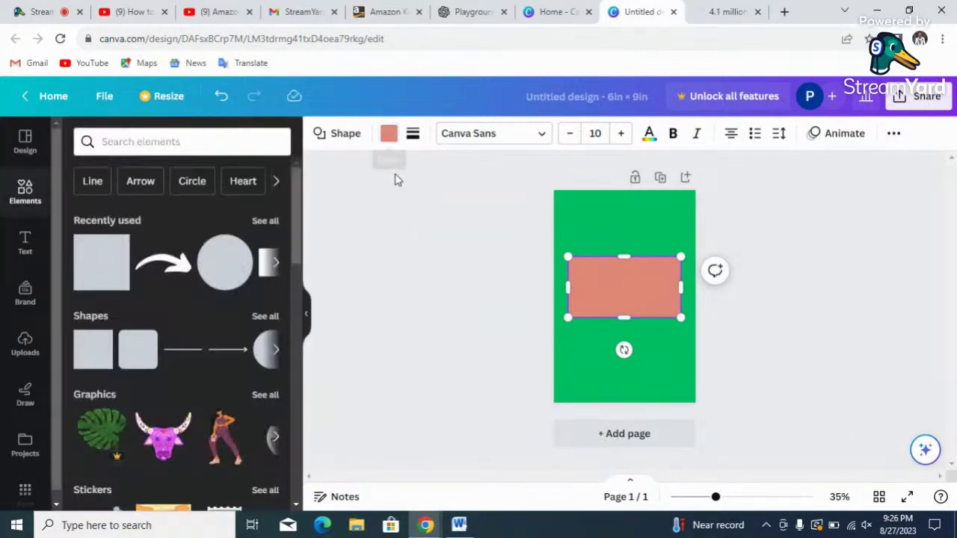
{"action": "left_click", "coordinate": [388, 136]}
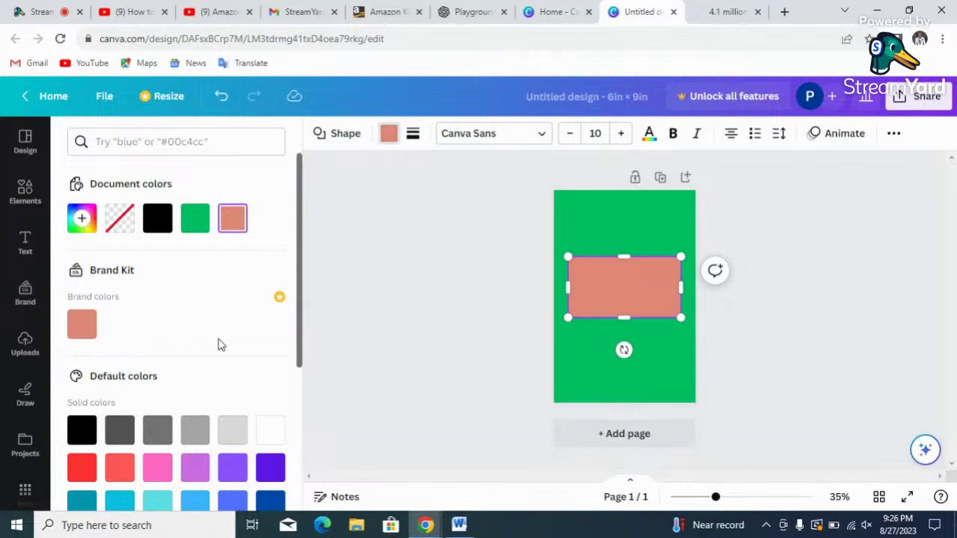
{"action": "left_click", "coordinate": [267, 433]}
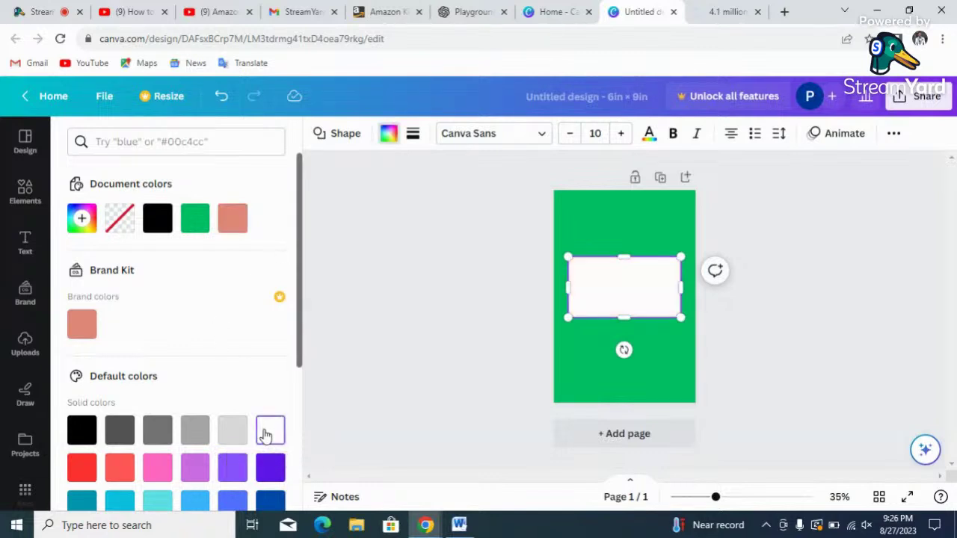
{"action": "left_click", "coordinate": [678, 374]}
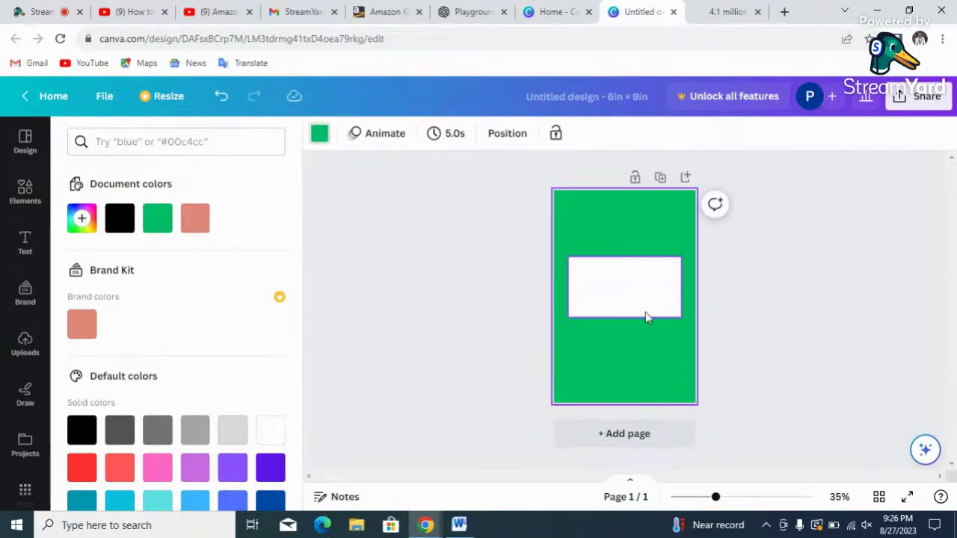
Step: Check the Pixabay search for "Cancer" in its browser tab and return to the Canva design
{"action": "left_click", "coordinate": [717, 13]}
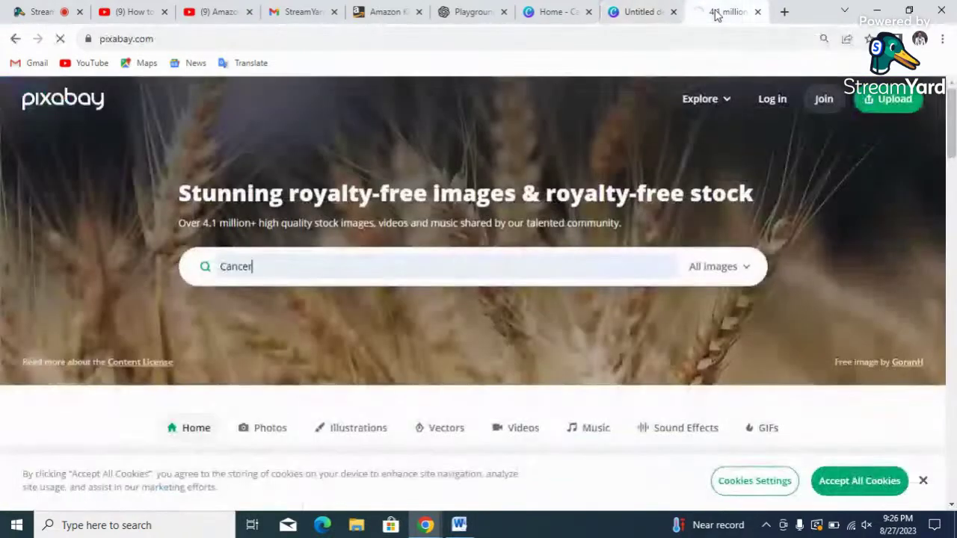
{"action": "left_click", "coordinate": [634, 21]}
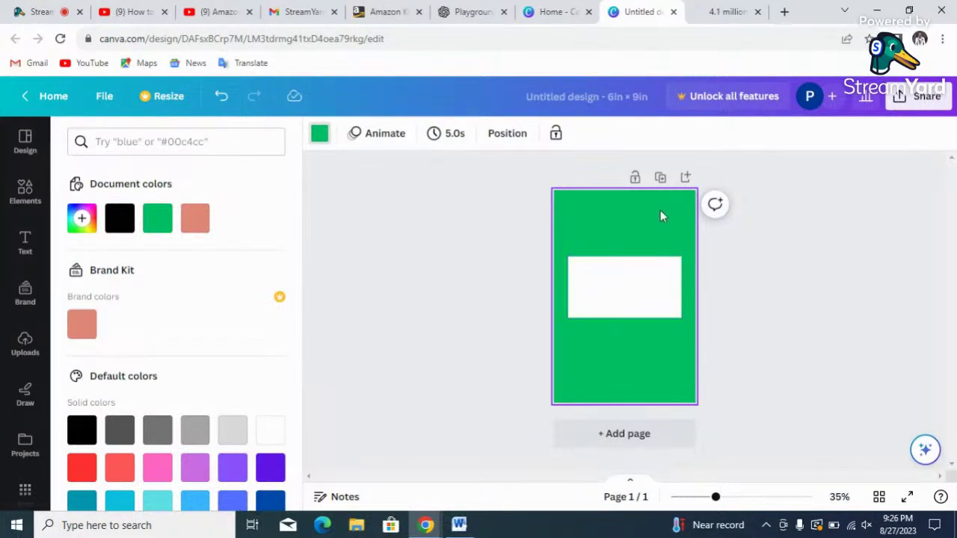
{"action": "left_click", "coordinate": [891, 346]}
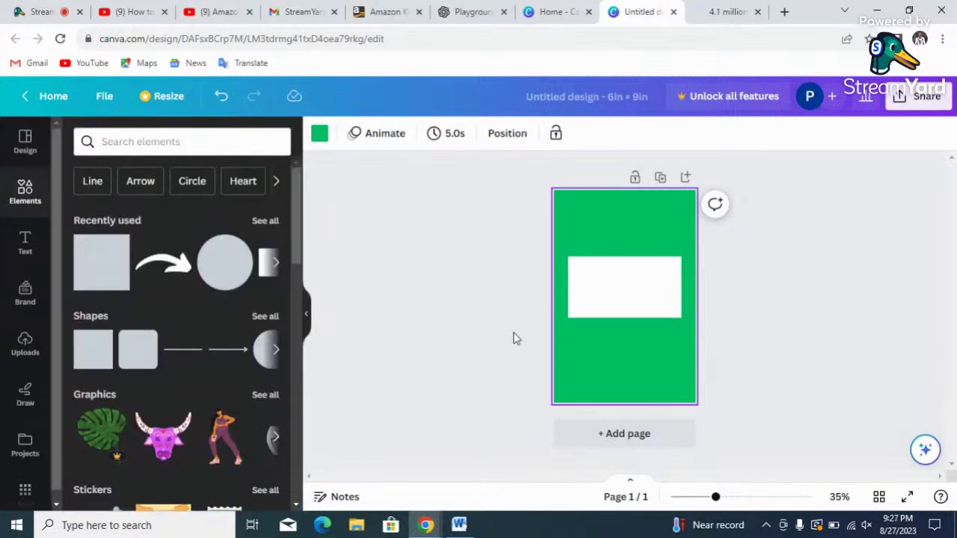
Step: Add a heading text box over the white rectangle and delete its placeholder text
{"action": "left_click", "coordinate": [26, 243]}
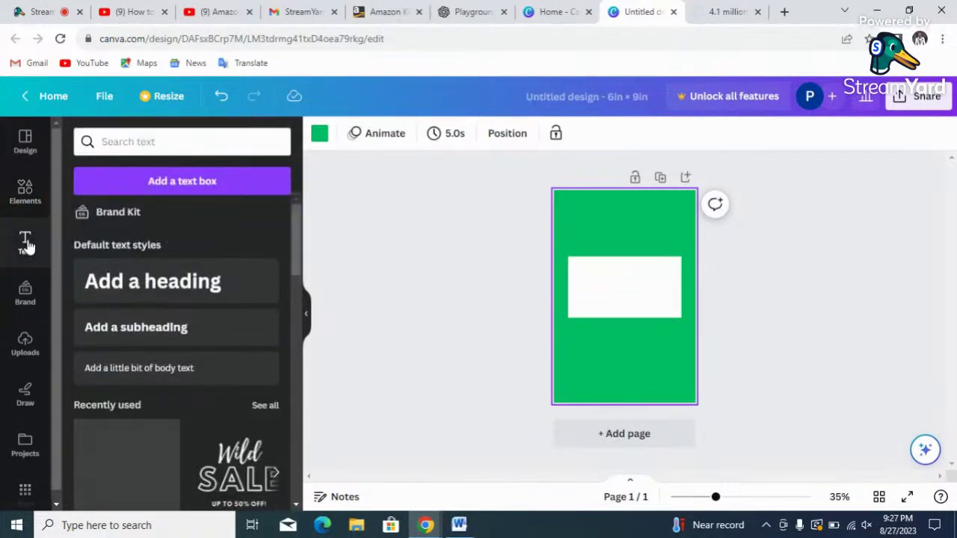
{"action": "left_click", "coordinate": [171, 282]}
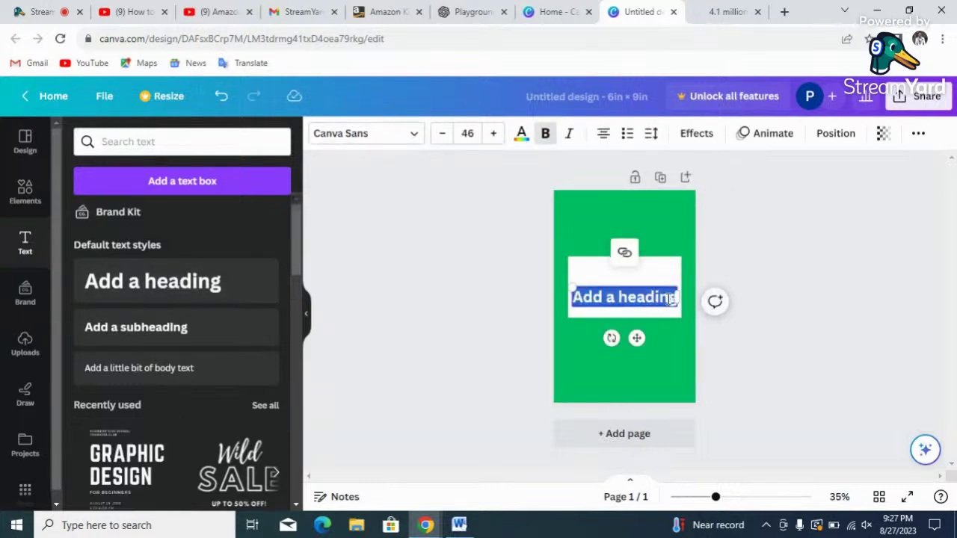
{"action": "left_click", "coordinate": [671, 299]}
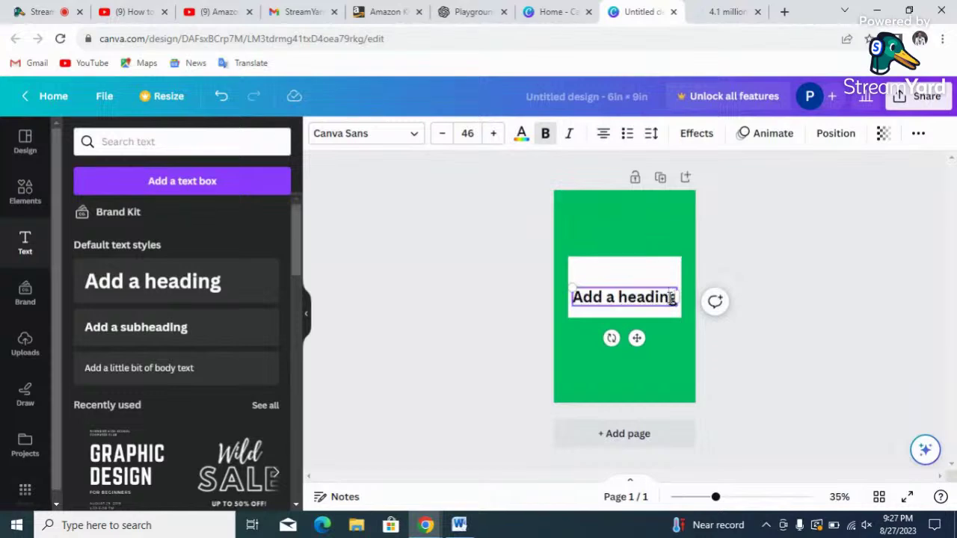
{"action": "key", "text": "BackSpace"}
{"action": "key", "text": "BackSpace"}
{"action": "key", "text": "BackSpace"}
{"action": "key", "text": "BackSpace"}
{"action": "key", "text": "BackSpace"}
{"action": "key", "text": "BackSpace"}
{"action": "key", "text": "BackSpace"}
{"action": "key", "text": "BackSpace"}
{"action": "key", "text": "BackSpace"}
{"action": "key", "text": "BackSpace"}
{"action": "key", "text": "BackSpace"}
{"action": "key", "text": "BackSpace"}
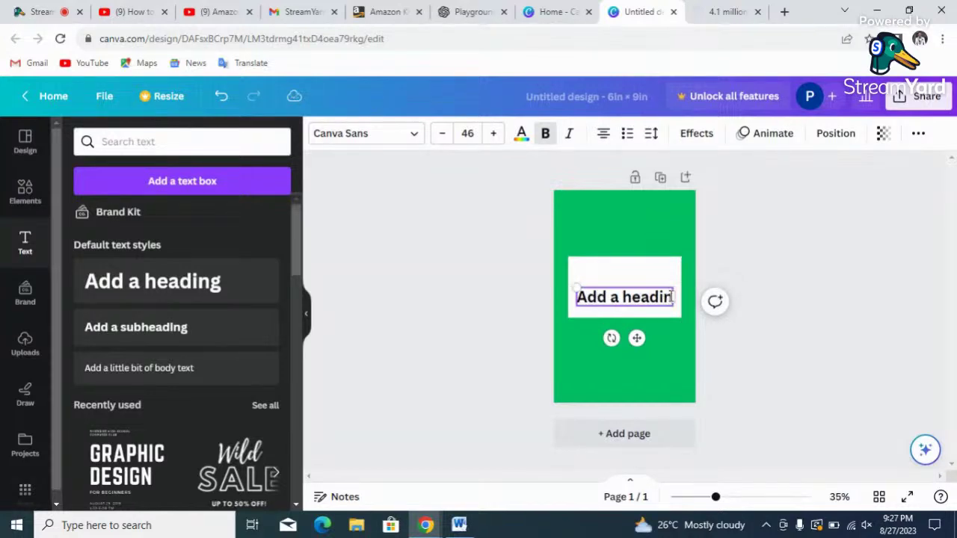
{"action": "key", "text": "BackSpace"}
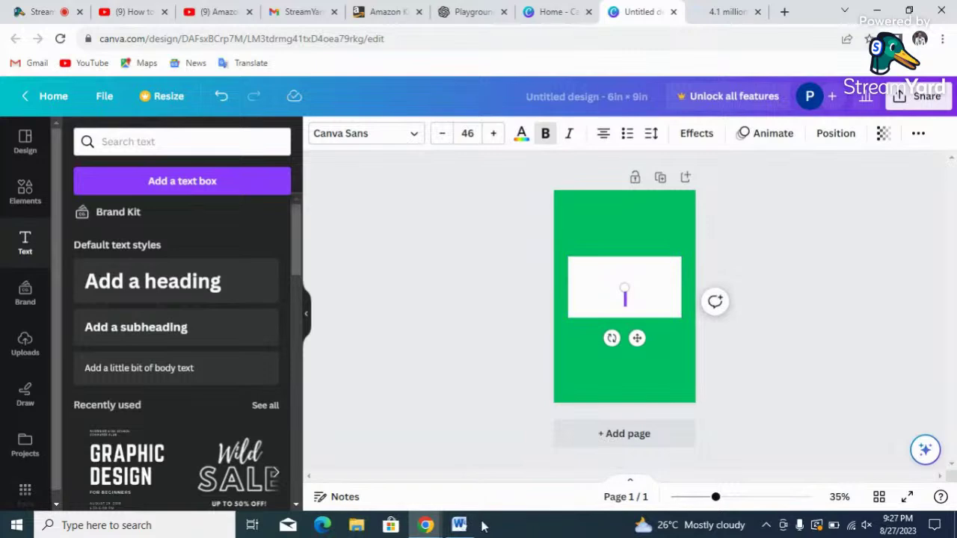
Step: Copy the full title and subtitle from the first page of the Word ebook and return to the Canva design
{"action": "left_click", "coordinate": [460, 526]}
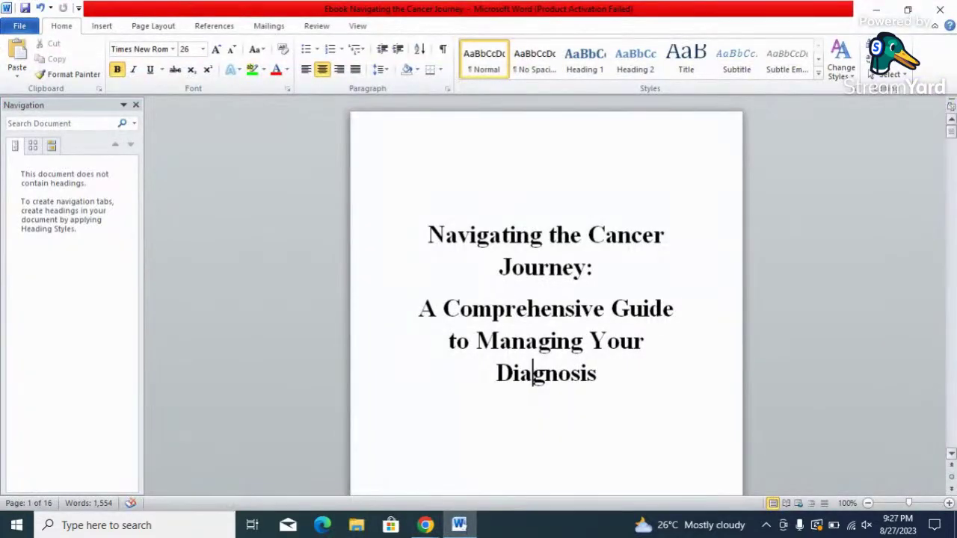
{"action": "mouse_move", "coordinate": [951, 126]}
{"action": "left_mouse_down"}
{"action": "mouse_move", "coordinate": [952, 194]}
{"action": "mouse_move", "coordinate": [952, 127]}
{"action": "left_mouse_up"}
{"action": "left_click", "coordinate": [419, 246]}
{"action": "left_click_drag", "start_coordinate": [423, 236], "coordinate": [693, 396]}
{"action": "key", "text": "ctrl+c"}
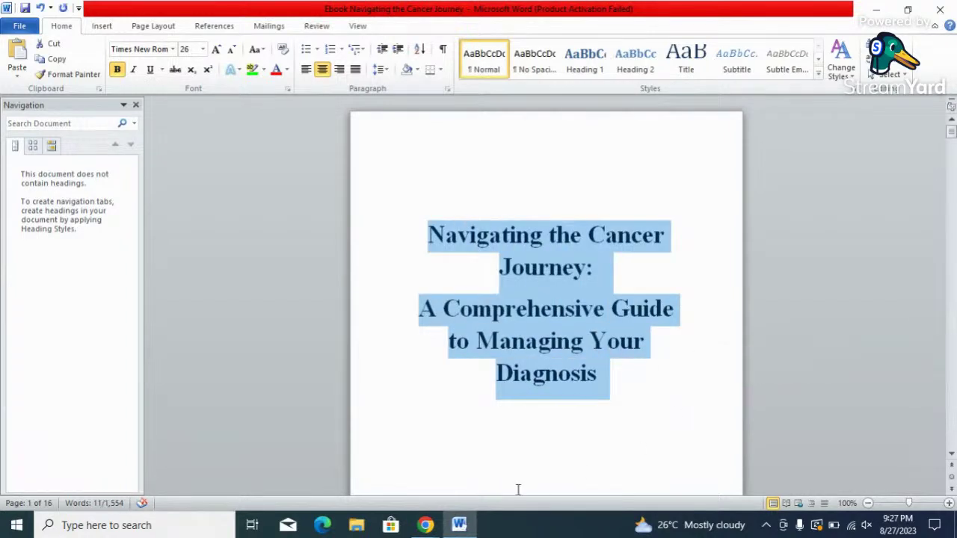
{"action": "left_click", "coordinate": [430, 527]}
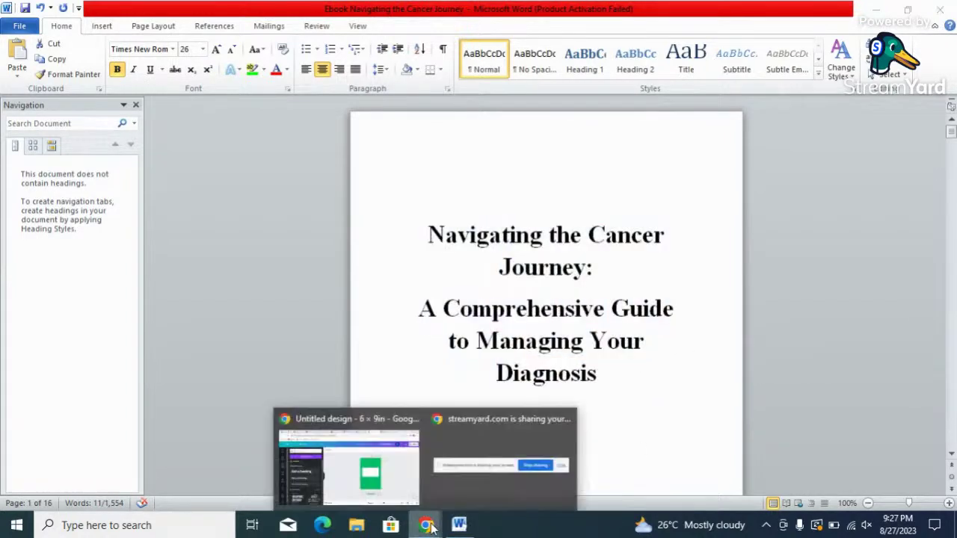
{"action": "left_click", "coordinate": [393, 486]}
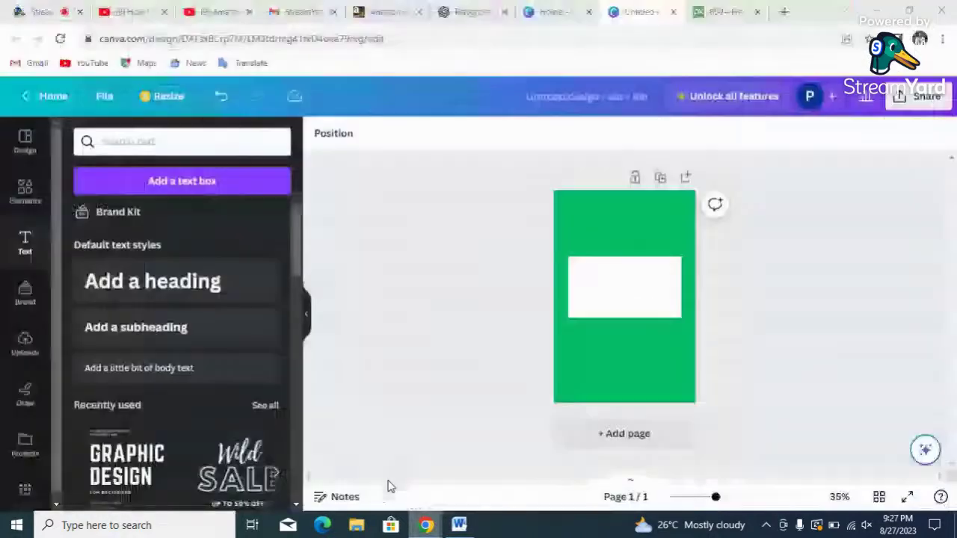
Step: Insert the copied title and subtitle directly inside the white rectangle shape
{"action": "left_click", "coordinate": [590, 284]}
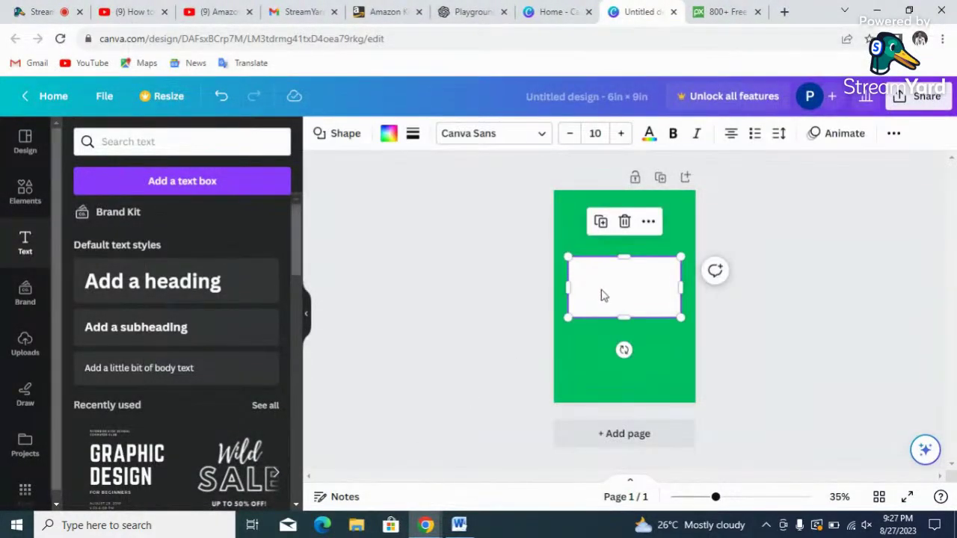
{"action": "left_click", "coordinate": [602, 290]}
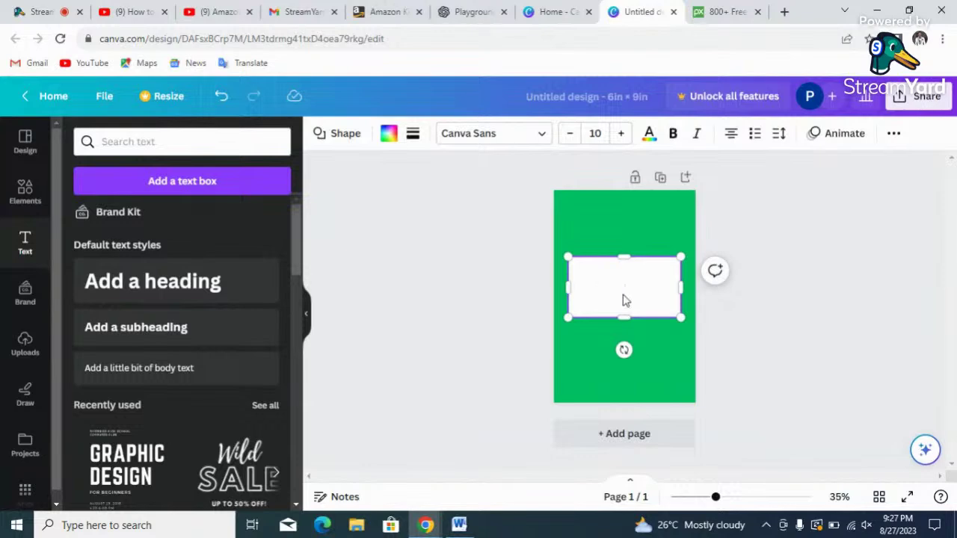
{"action": "type", "text": "Navigating the Cancer Journey A Comprehensive Guide to Managing Your Diagnosis"}
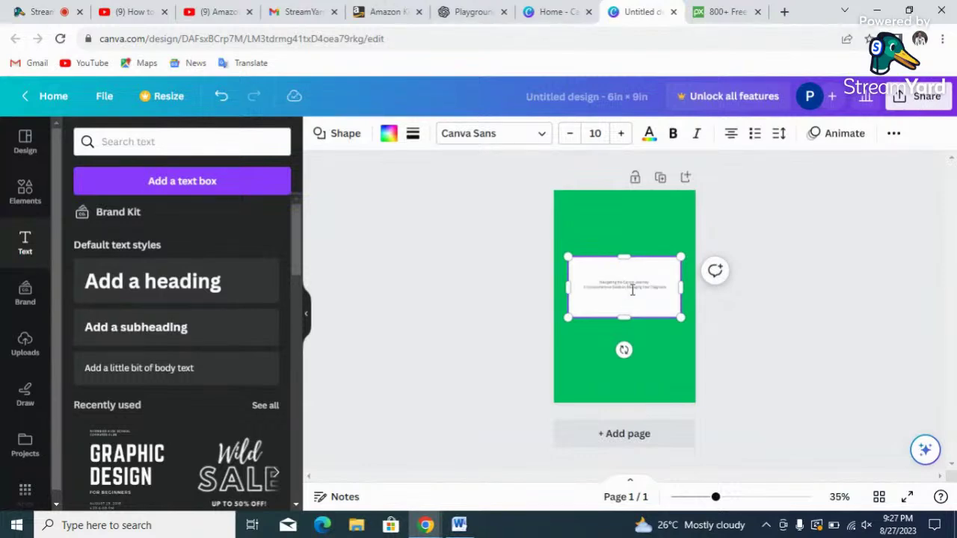
Step: Remove the title and subtitle text from inside the white rectangle and deselect the shape
{"action": "key", "text": "BackSpace"}
{"action": "key", "text": "BackSpace"}
{"action": "key", "text": "BackSpace"}
{"action": "key", "text": "BackSpace"}
{"action": "key", "text": "BackSpace"}
{"action": "key", "text": "BackSpace"}
{"action": "key", "text": "BackSpace"}
{"action": "key", "text": "BackSpace"}
{"action": "key", "text": "BackSpace"}
{"action": "key", "text": "BackSpace"}
{"action": "key", "text": "BackSpace"}
{"action": "key", "text": "BackSpace"}
{"action": "key", "text": "BackSpace"}
{"action": "key", "text": "BackSpace"}
{"action": "key", "text": "BackSpace"}
{"action": "key", "text": "BackSpace"}
{"action": "key", "text": "BackSpace"}
{"action": "key", "text": "BackSpace"}
{"action": "key", "text": "BackSpace"}
{"action": "key", "text": "BackSpace"}
{"action": "left_click", "coordinate": [685, 351]}
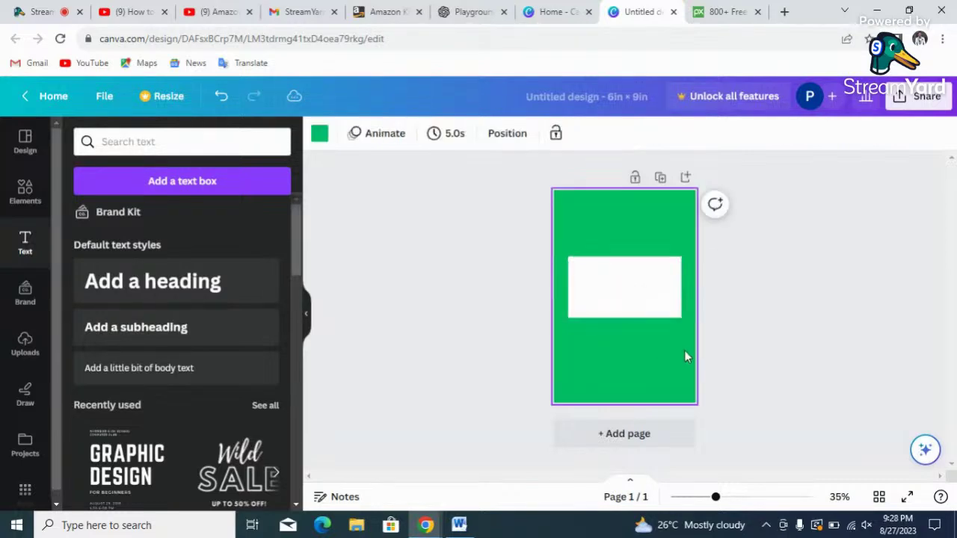
Step: Add a heading containing the copied title and subtitle, and scale it to about size 21.4 to span the white rectangle
{"action": "left_click", "coordinate": [214, 280]}
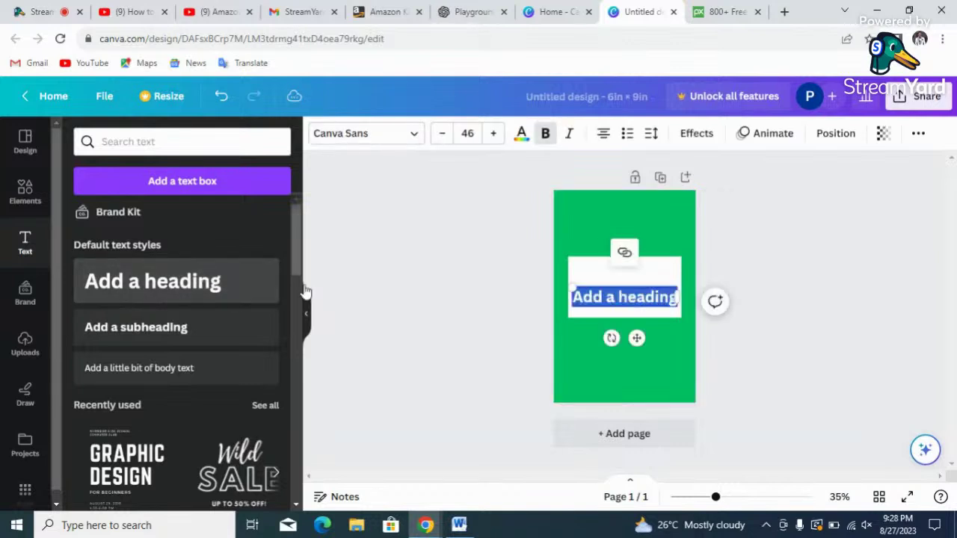
{"action": "key", "text": "ctrl+v"}
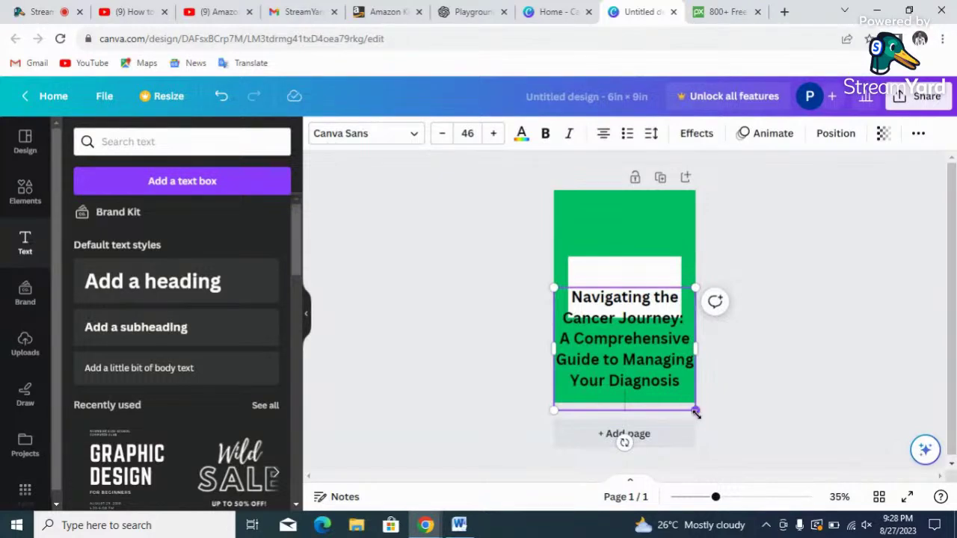
{"action": "left_click_drag", "start_coordinate": [694, 408], "coordinate": [649, 308]}
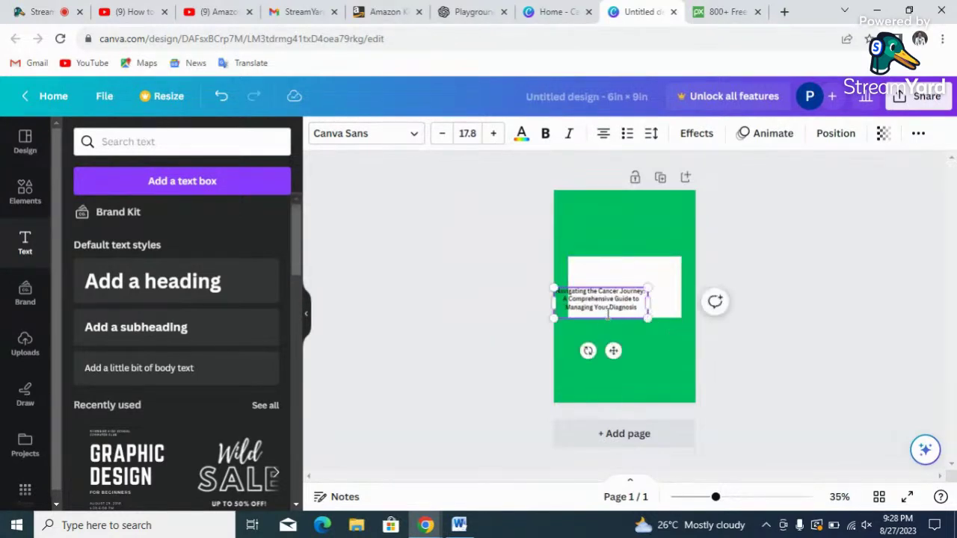
{"action": "left_click_drag", "start_coordinate": [613, 350], "coordinate": [637, 335]}
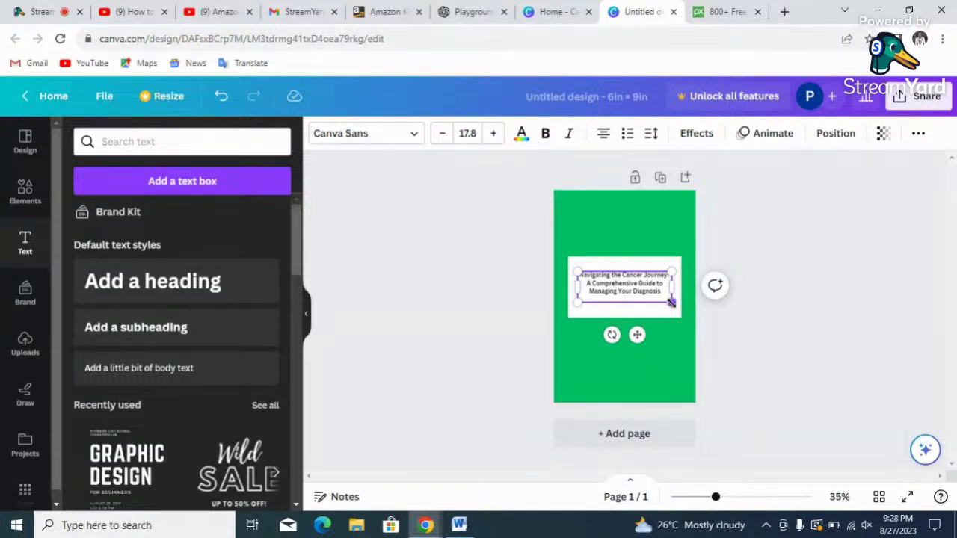
{"action": "left_click_drag", "start_coordinate": [673, 302], "coordinate": [680, 307]}
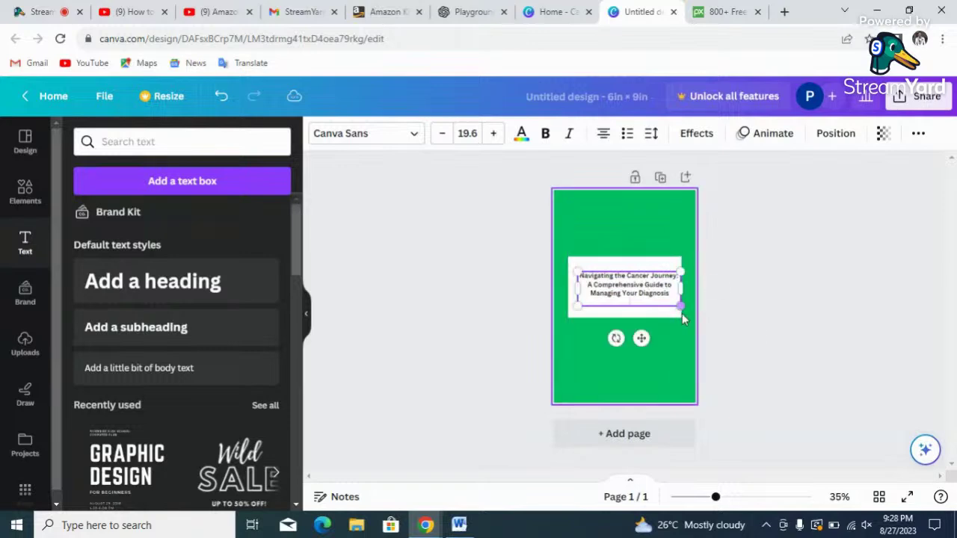
{"action": "left_click_drag", "start_coordinate": [576, 269], "coordinate": [567, 264]}
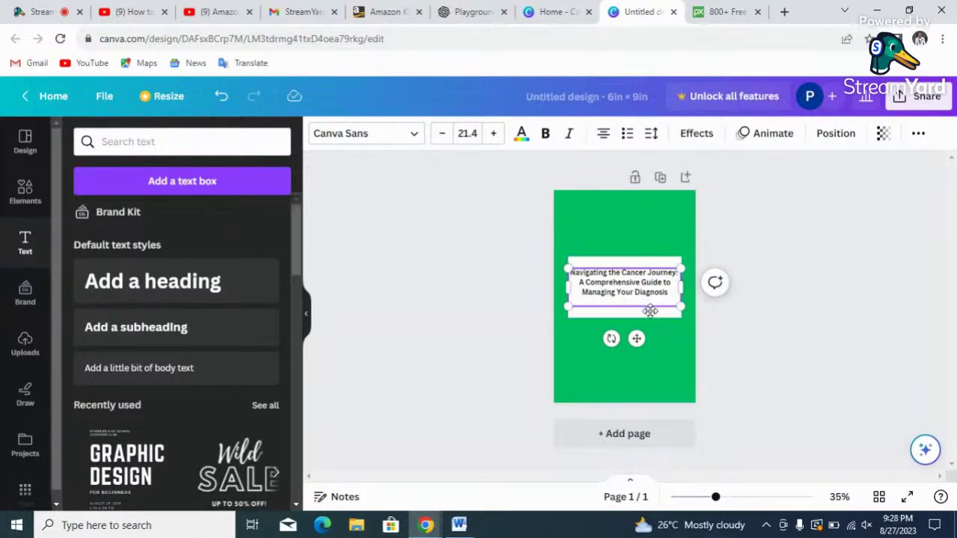
{"action": "left_click", "coordinate": [662, 334]}
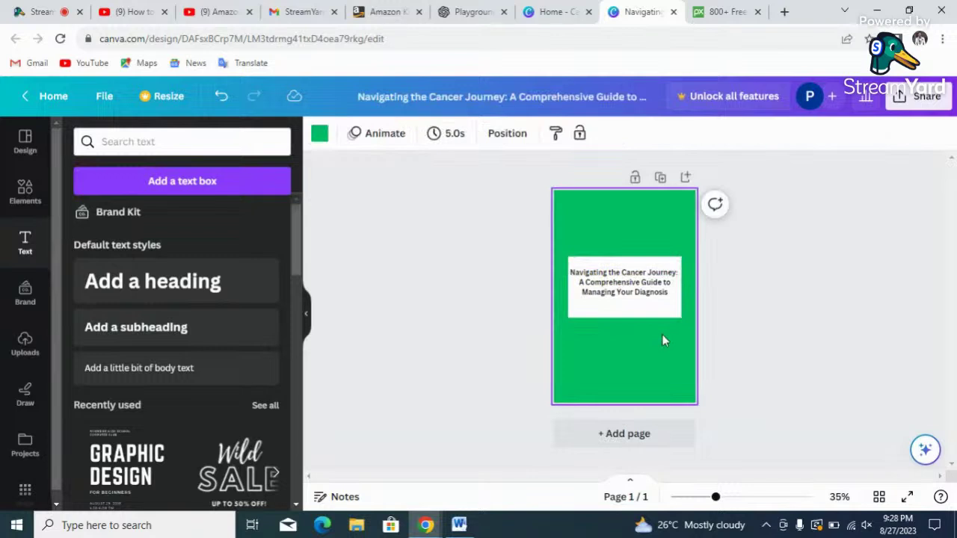
Step: Select all the title and subtitle text in the cover's heading and toggle its bold formatting
{"action": "left_click", "coordinate": [623, 296]}
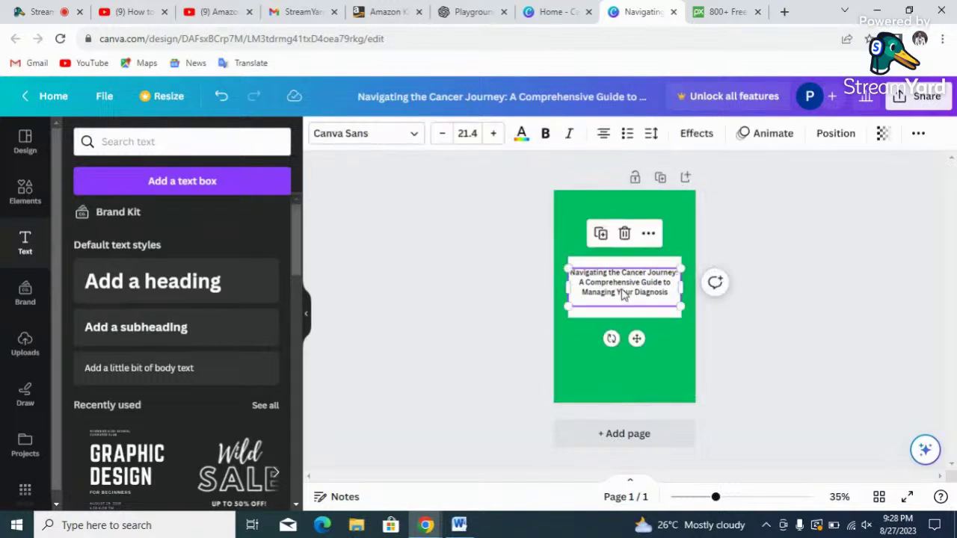
{"action": "left_click", "coordinate": [578, 275]}
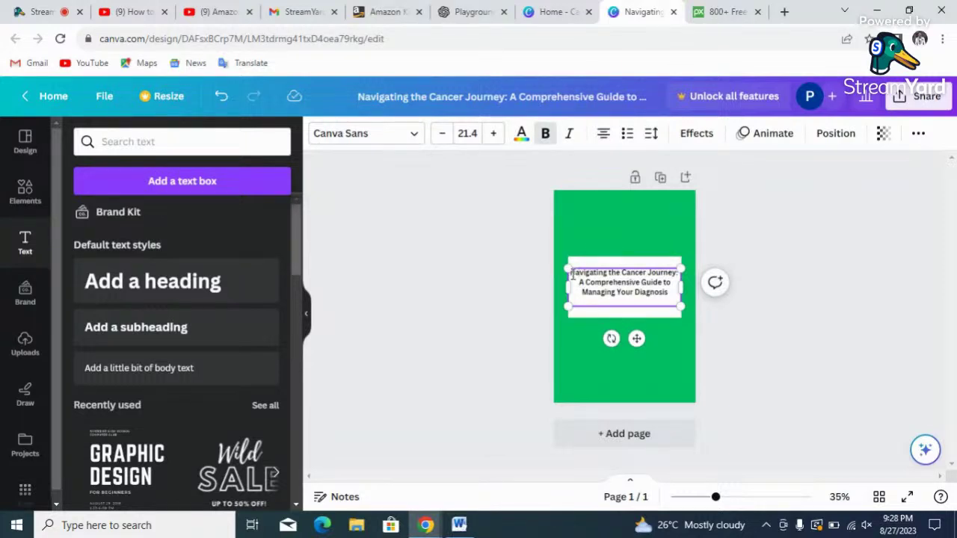
{"action": "left_click_drag", "start_coordinate": [573, 275], "coordinate": [666, 304]}
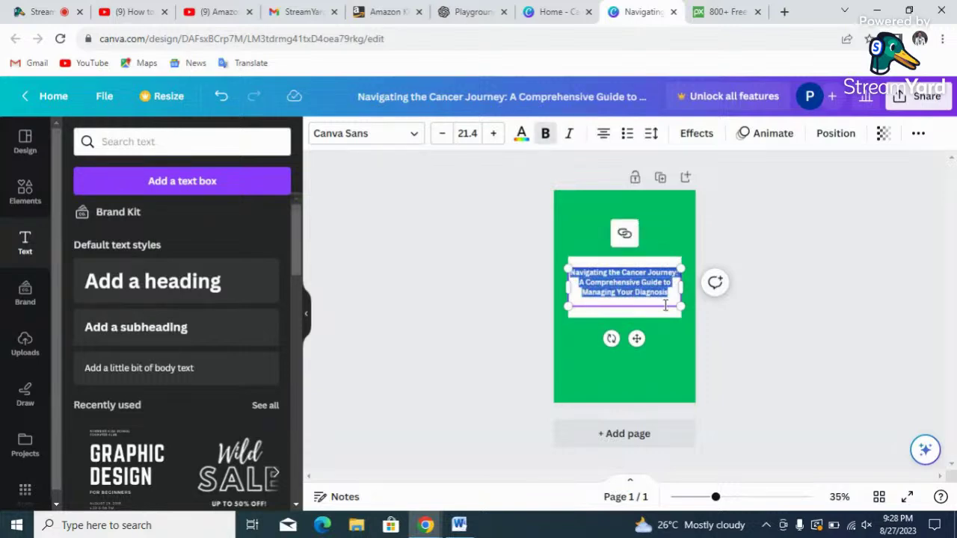
{"action": "left_click", "coordinate": [666, 305]}
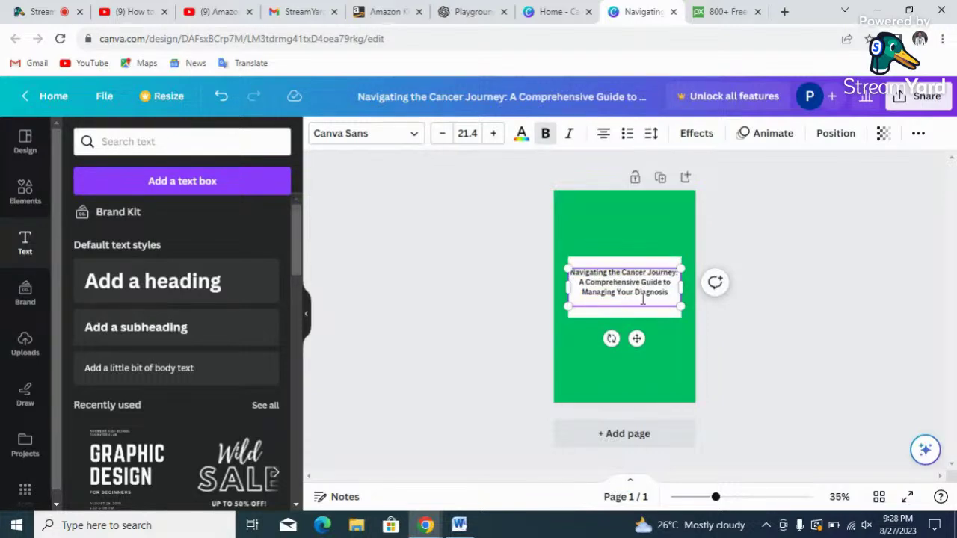
{"action": "triple_click", "coordinate": [643, 296]}
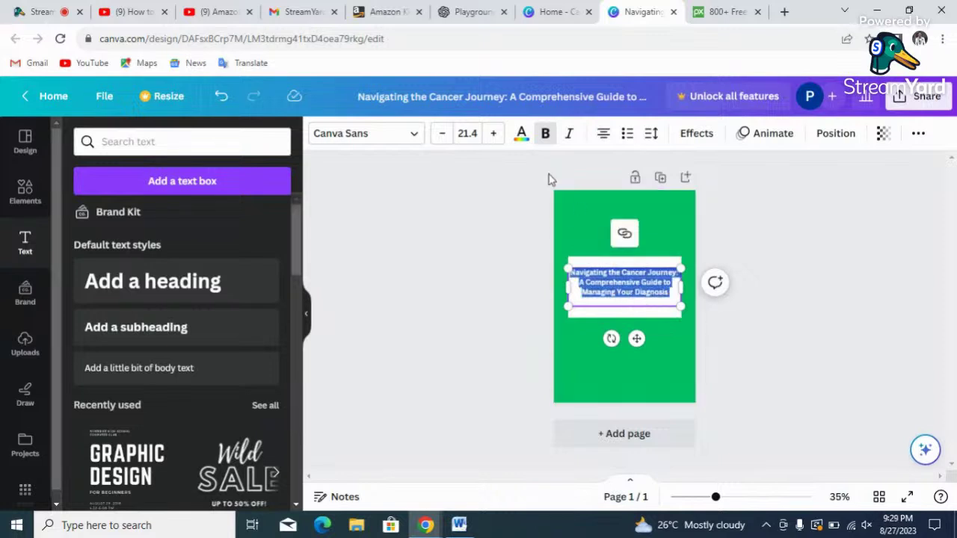
{"action": "left_click", "coordinate": [545, 140]}
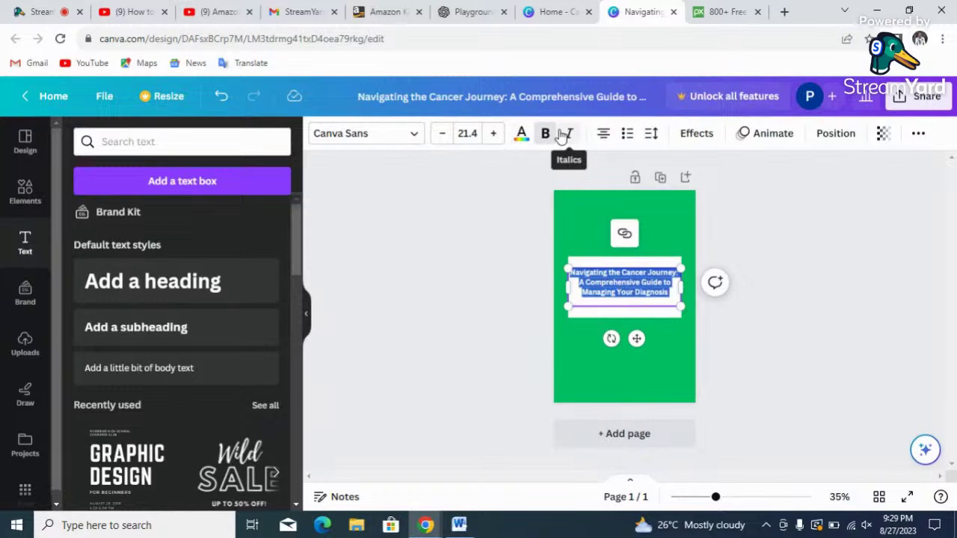
Step: Keep the title heading bold and resize its text box to about size 22.1 so it fits inside the white rectangle
{"action": "left_click", "coordinate": [545, 136]}
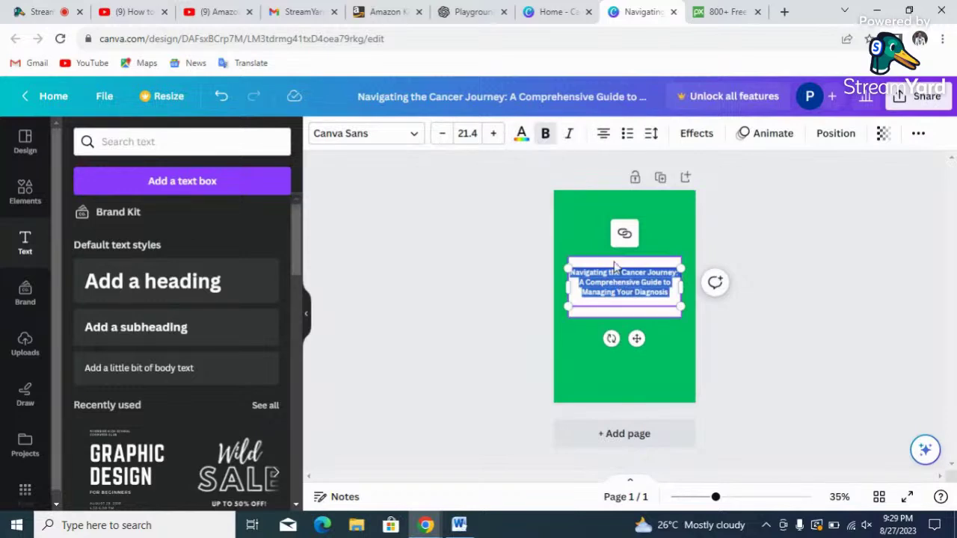
{"action": "left_click", "coordinate": [677, 344]}
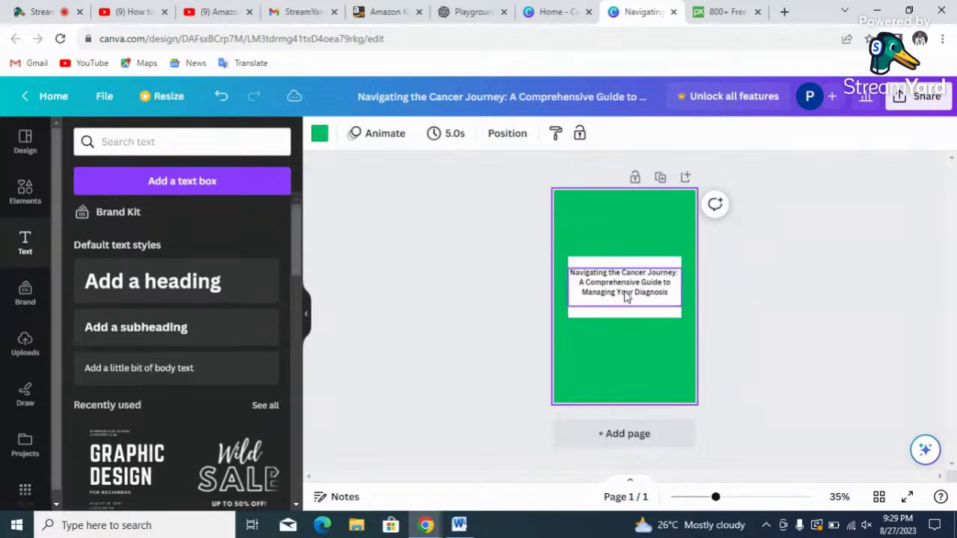
{"action": "left_click", "coordinate": [627, 297]}
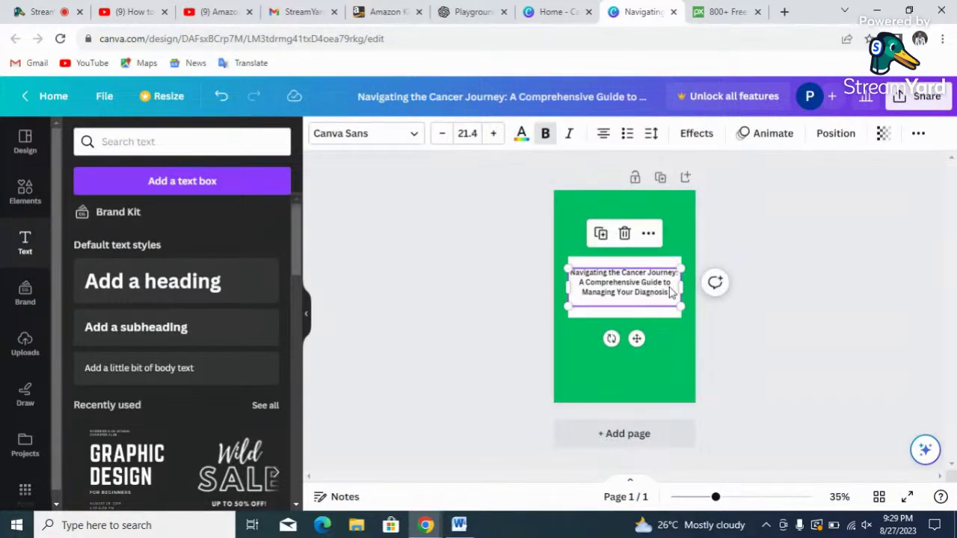
{"action": "left_click_drag", "start_coordinate": [683, 286], "coordinate": [674, 317]}
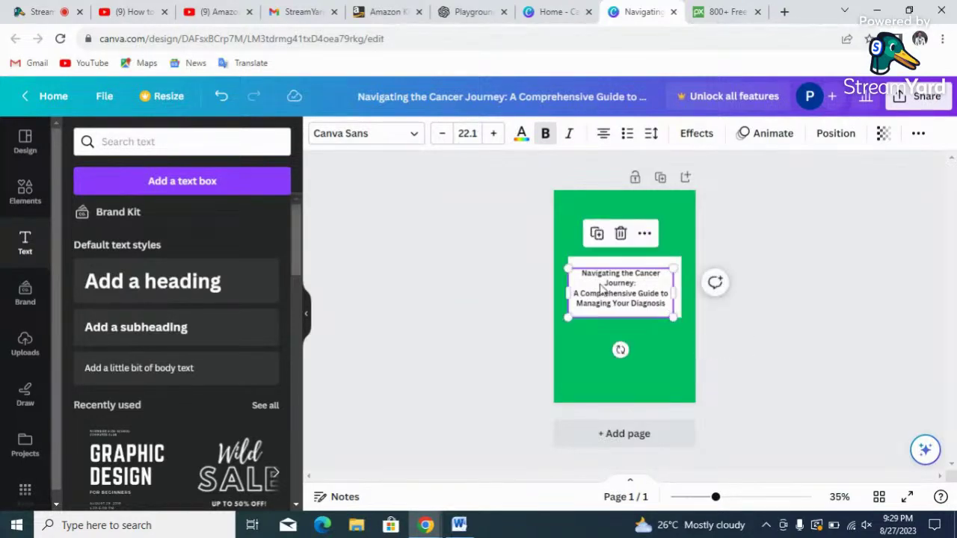
{"action": "left_click", "coordinate": [640, 322]}
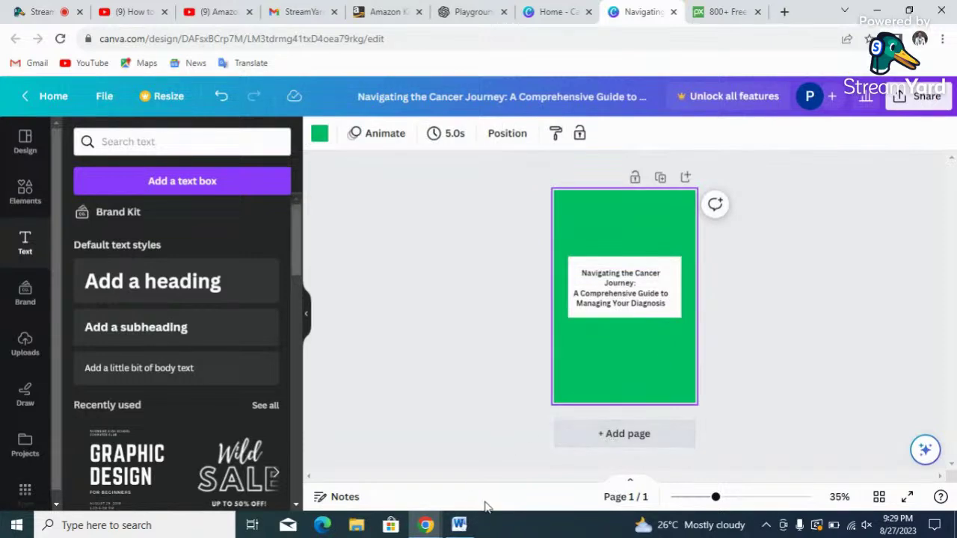
Step: Switch to the ebook document in Word and copy the author's name from the title page
{"action": "left_click", "coordinate": [468, 527]}
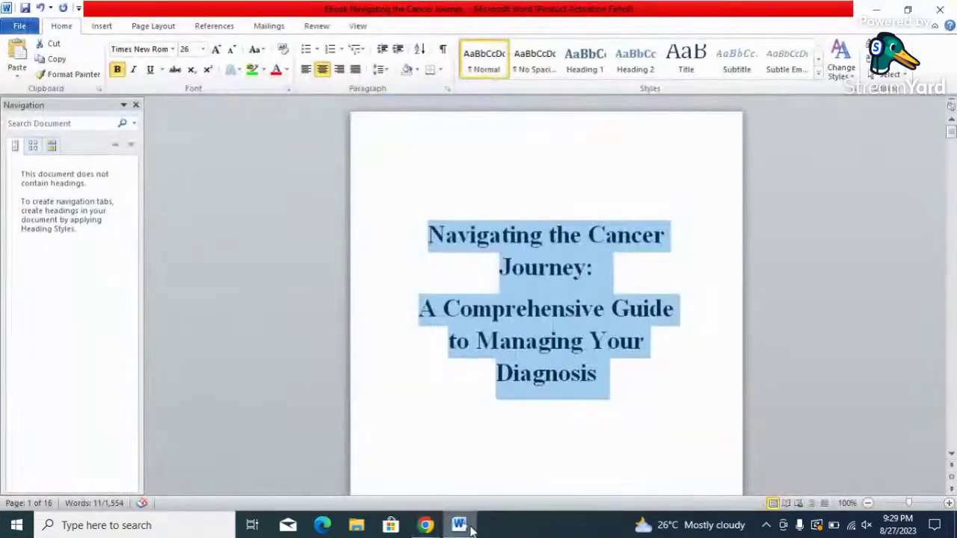
{"action": "left_click", "coordinate": [657, 383]}
{"action": "left_click_drag", "start_coordinate": [952, 132], "coordinate": [952, 143]}
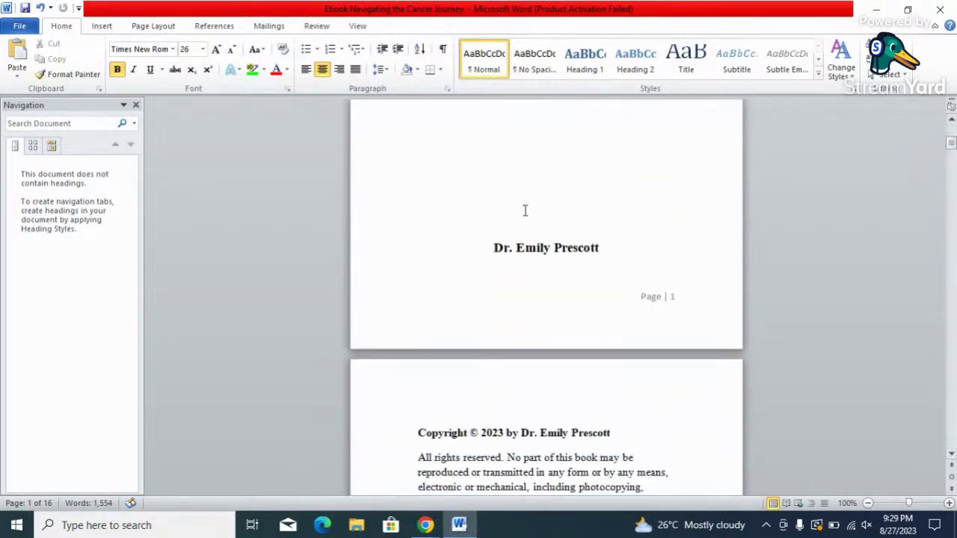
{"action": "left_click_drag", "start_coordinate": [494, 248], "coordinate": [599, 250]}
{"action": "key", "text": "ctrl+c"}
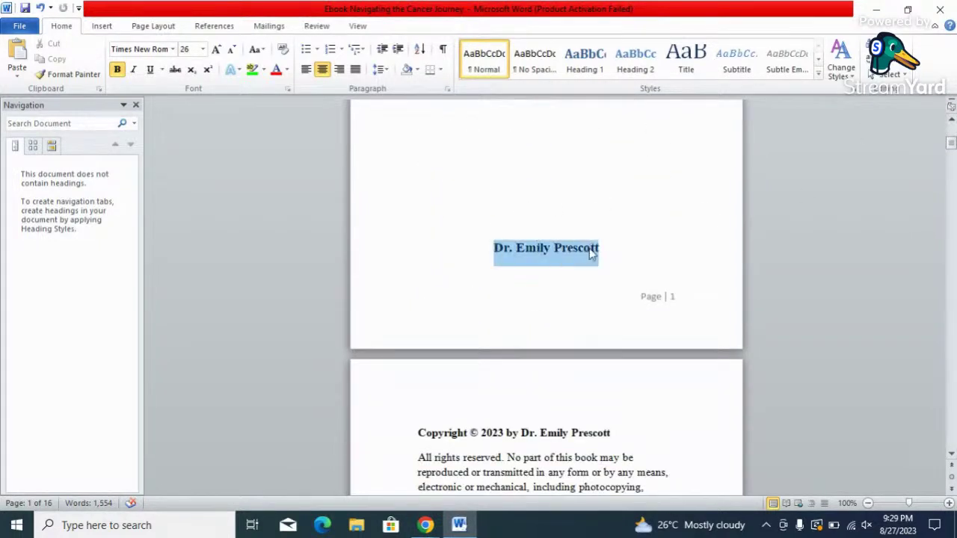
{"action": "left_click", "coordinate": [590, 252]}
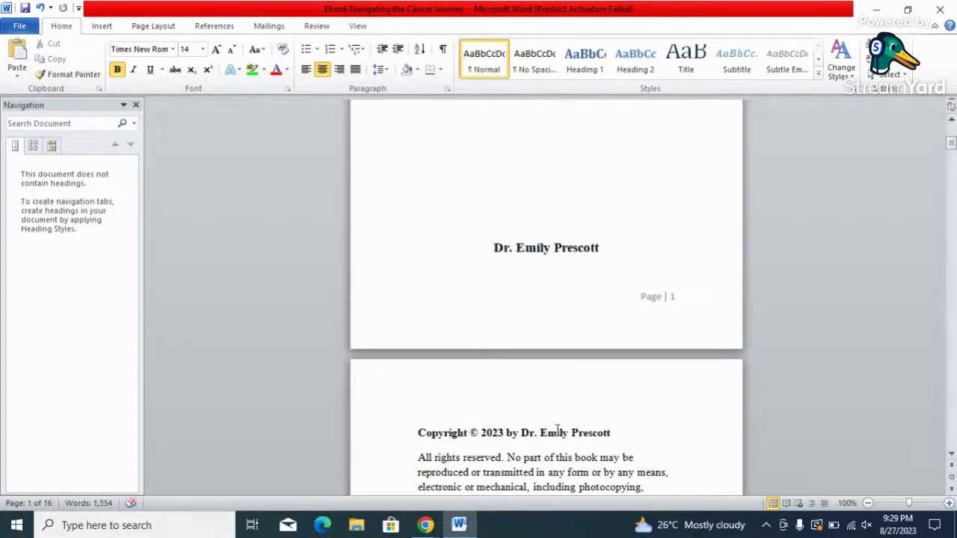
Step: Back in Canva, add a heading below the white rectangle and replace its placeholder with the copied author's name
{"action": "mouse_move", "coordinate": [425, 527]}
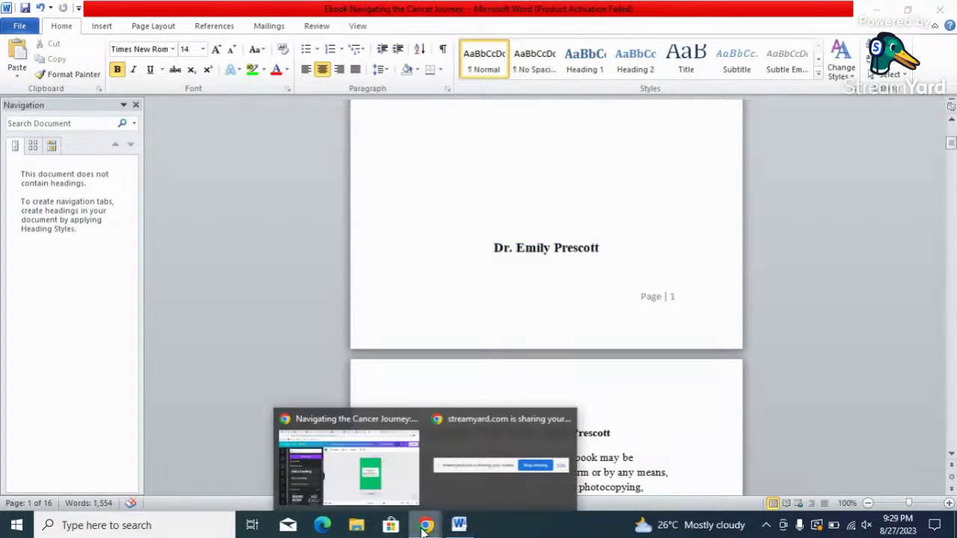
{"action": "left_click", "coordinate": [380, 494]}
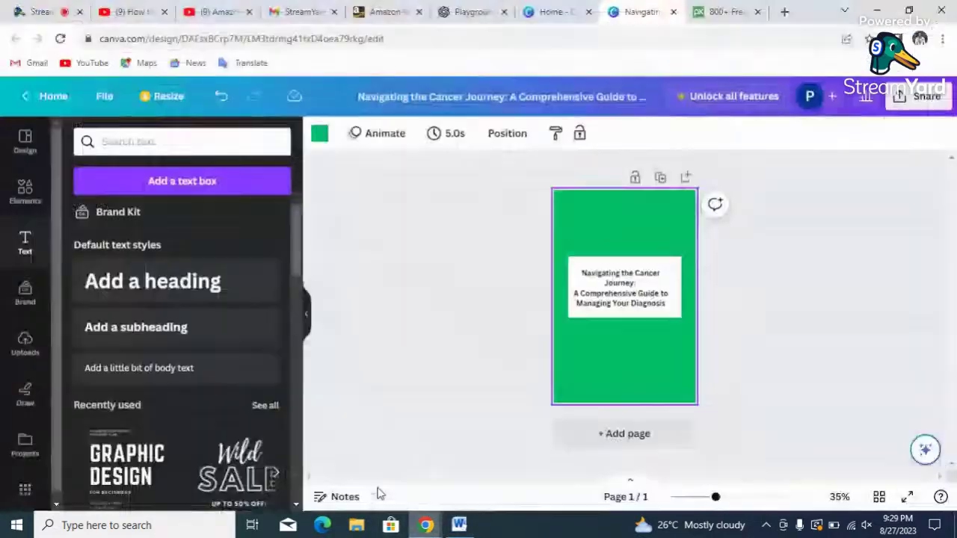
{"action": "left_click", "coordinate": [149, 280]}
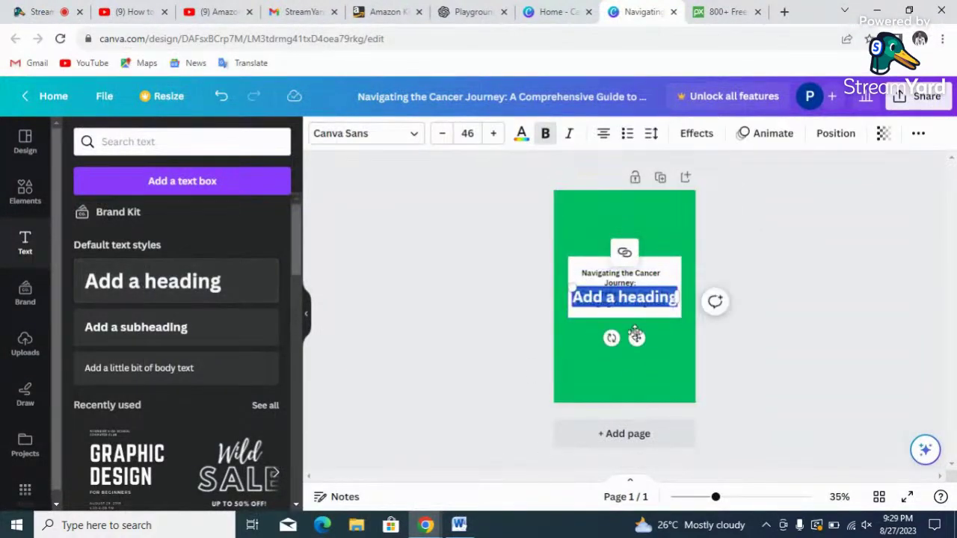
{"action": "left_click_drag", "start_coordinate": [637, 338], "coordinate": [642, 389]}
{"action": "key", "text": "ctrl+v"}
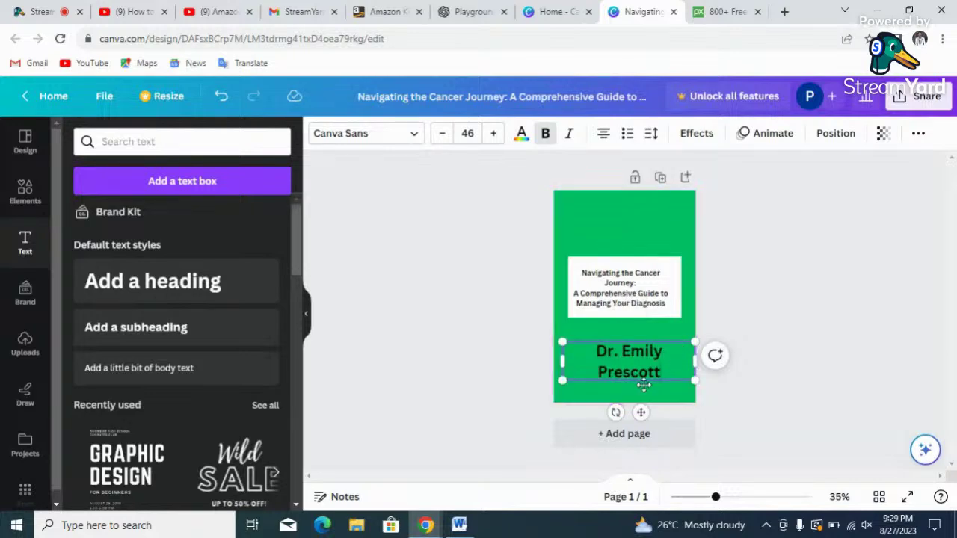
Step: Shrink the author name heading to about size 23.1 and place it centred near the cover's lower edge
{"action": "left_click_drag", "start_coordinate": [695, 381], "coordinate": [659, 353]}
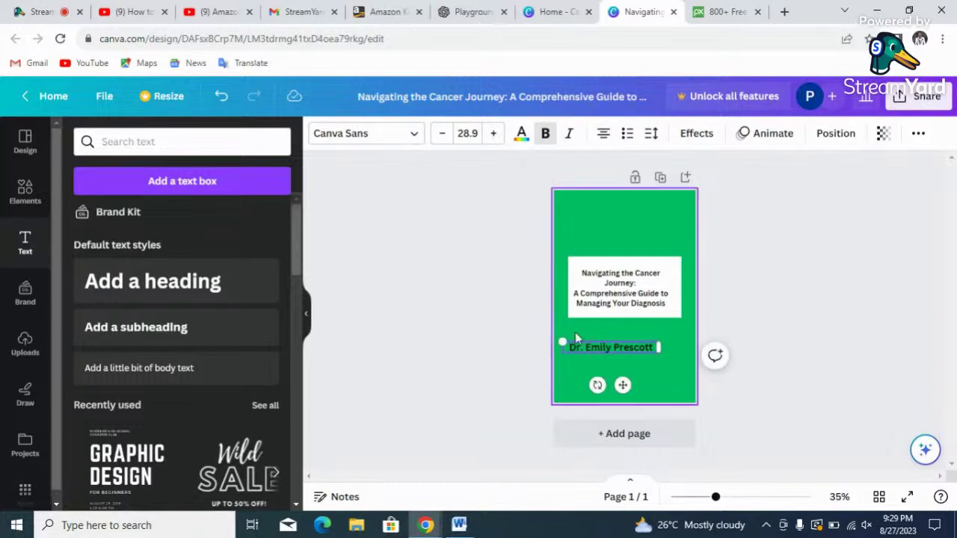
{"action": "left_click_drag", "start_coordinate": [560, 339], "coordinate": [582, 346]}
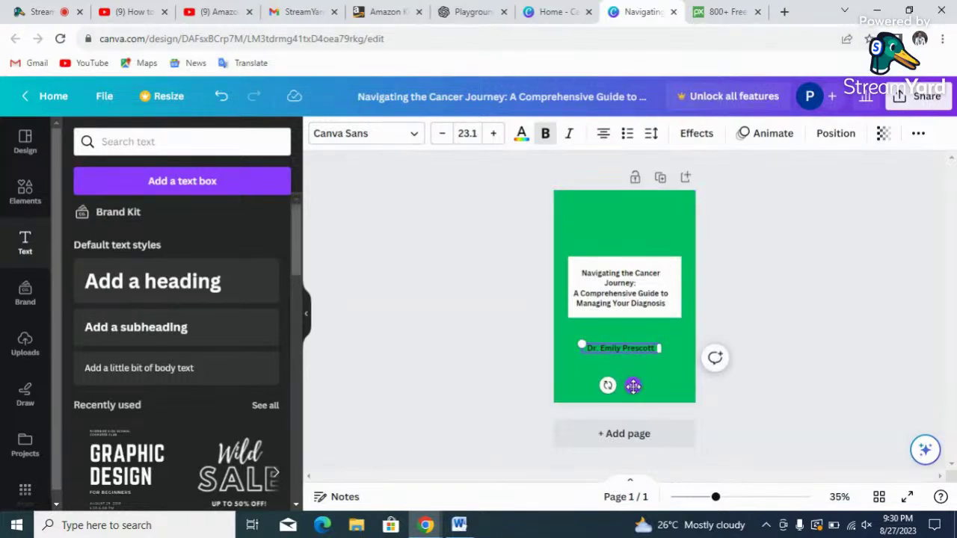
{"action": "left_click_drag", "start_coordinate": [634, 386], "coordinate": [637, 416]}
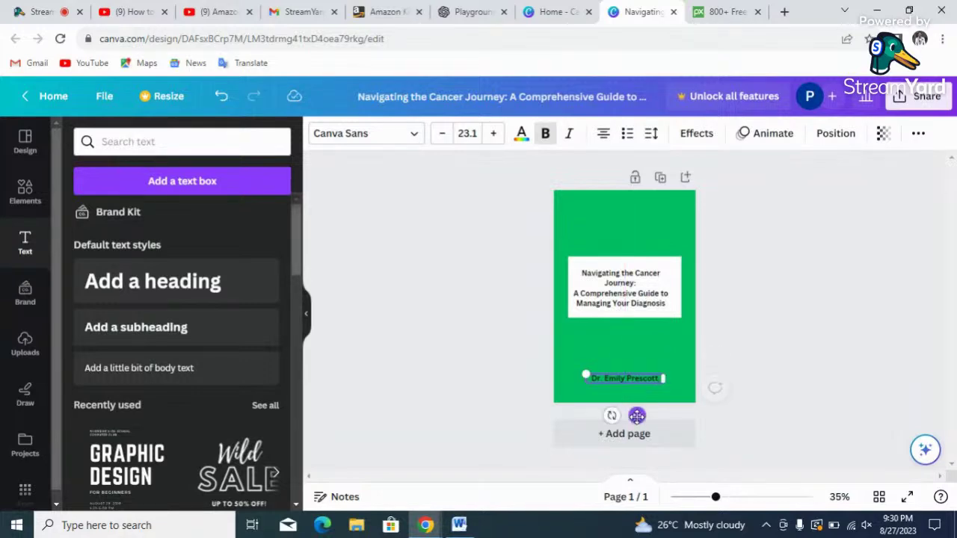
Step: Change the author name's text colour to white and deselect it
{"action": "double_click", "coordinate": [625, 378]}
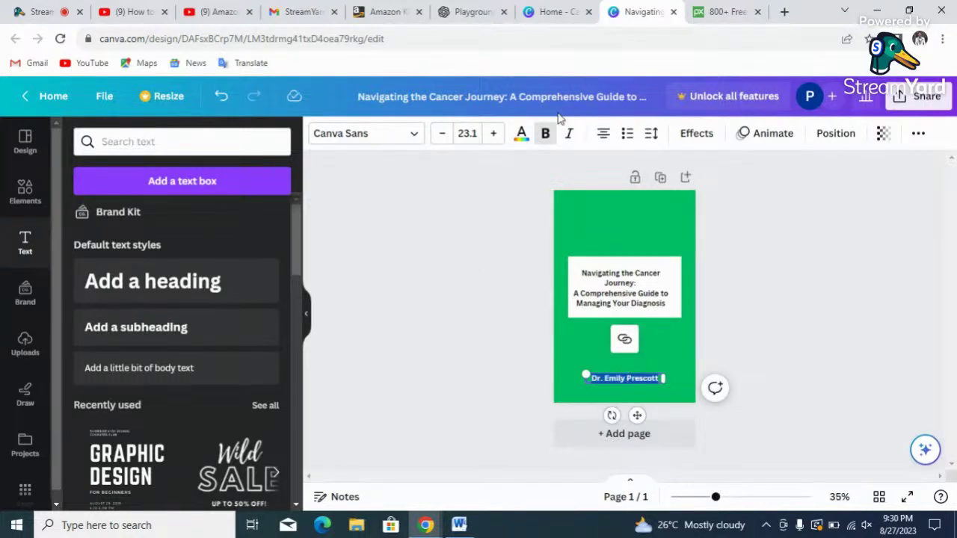
{"action": "left_click", "coordinate": [521, 133]}
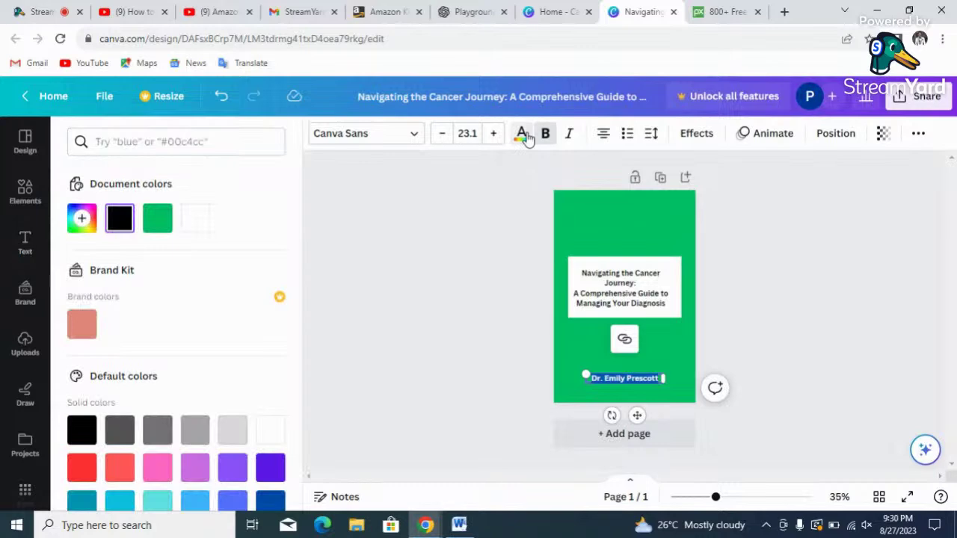
{"action": "left_click", "coordinate": [197, 225]}
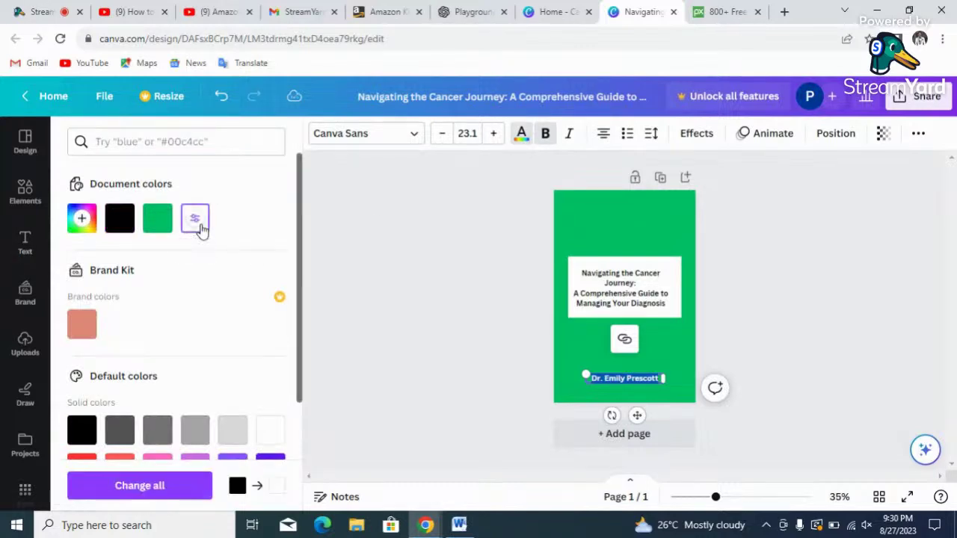
{"action": "left_click", "coordinate": [541, 346]}
{"action": "left_click", "coordinate": [572, 342]}
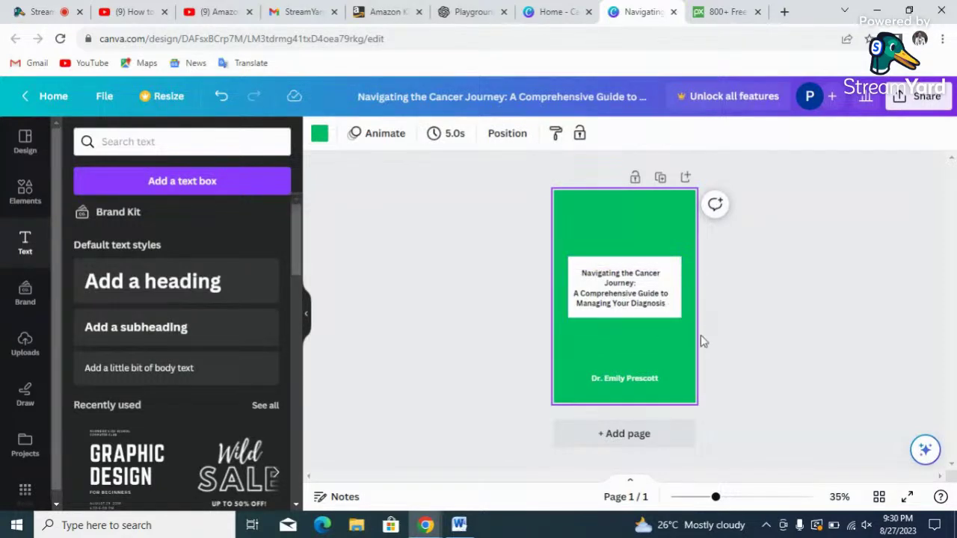
{"action": "left_click", "coordinate": [731, 353]}
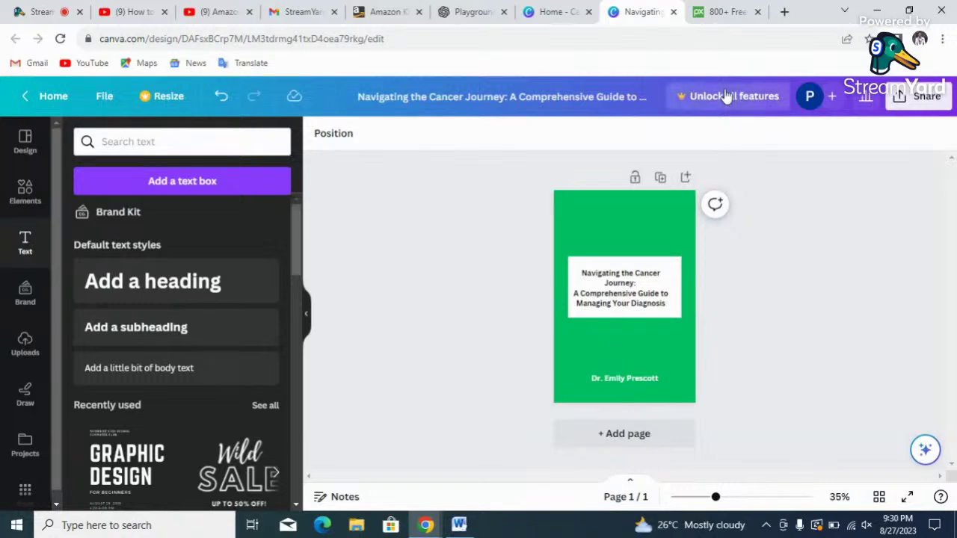
Step: Switch to the Pixabay results for cancer and look through the free images for cover artwork
{"action": "left_click", "coordinate": [718, 15]}
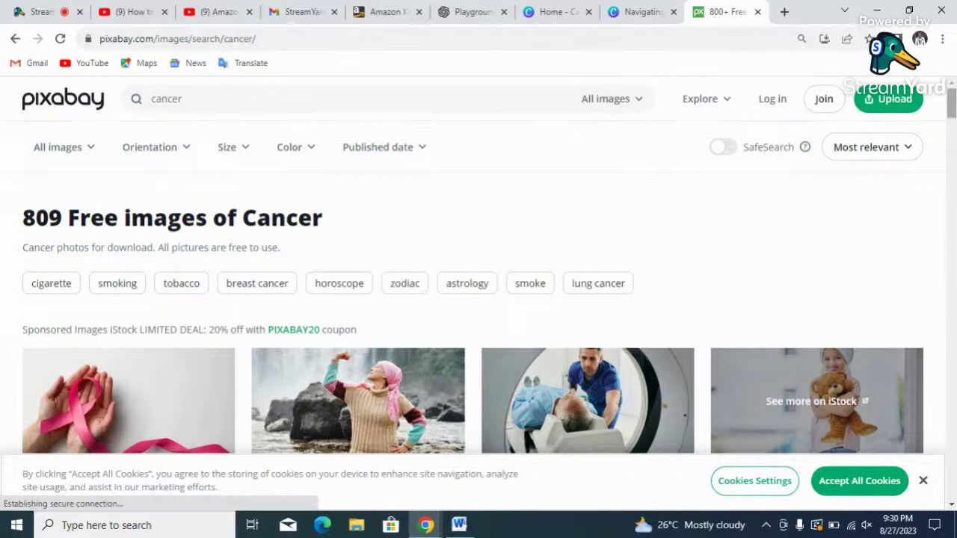
{"action": "left_click_drag", "start_coordinate": [954, 112], "coordinate": [954, 170]}
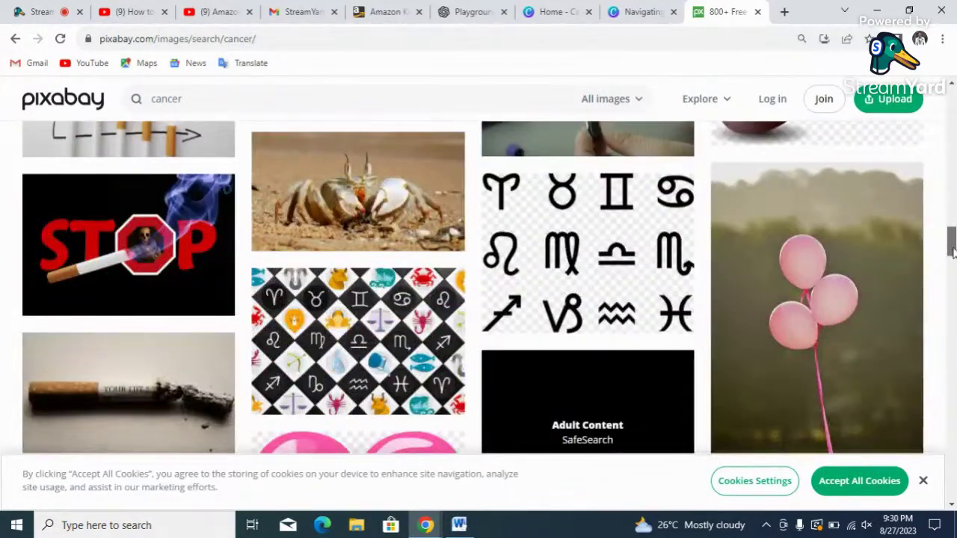
{"action": "left_click_drag", "start_coordinate": [952, 253], "coordinate": [950, 101]}
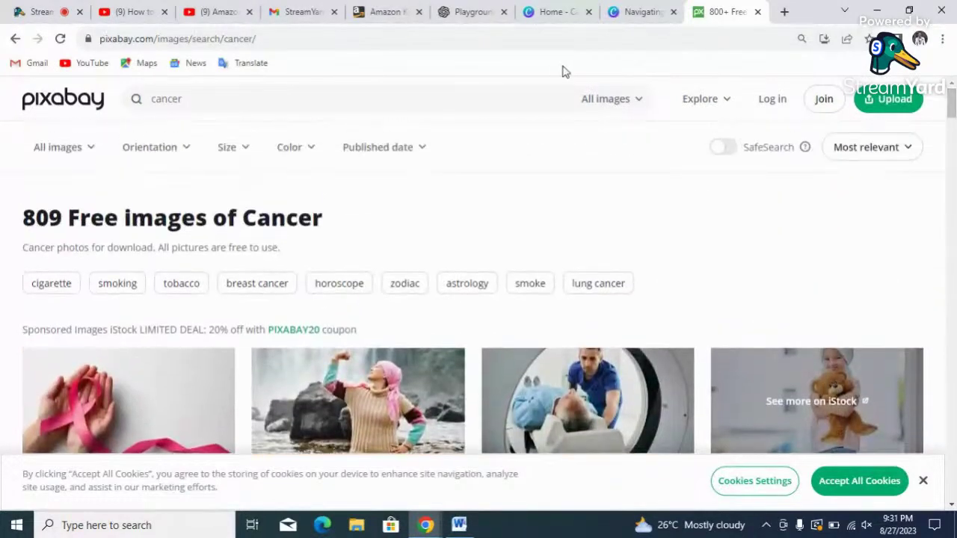
Step: Return to the Canva cover and centre the title text box horizontally on the white rectangle
{"action": "left_click", "coordinate": [642, 12]}
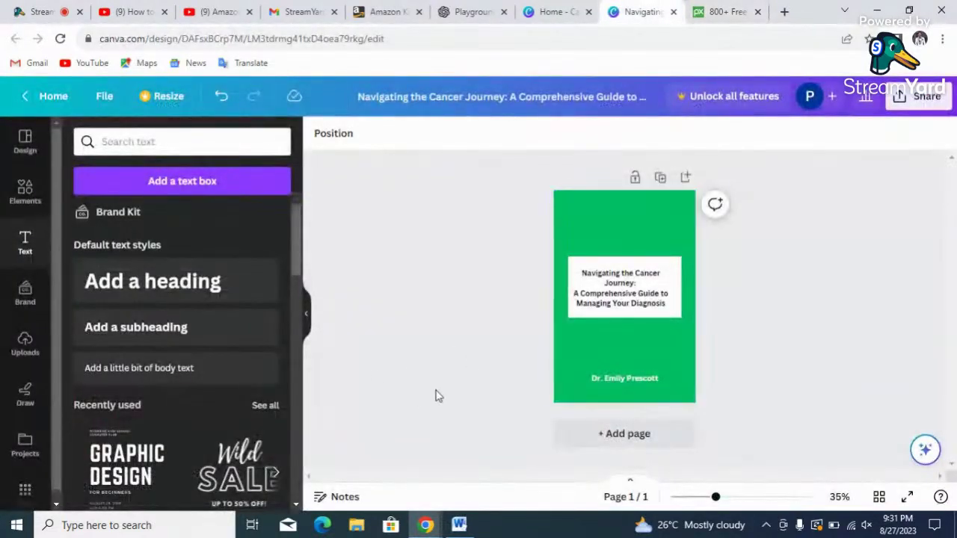
{"action": "left_click", "coordinate": [658, 207]}
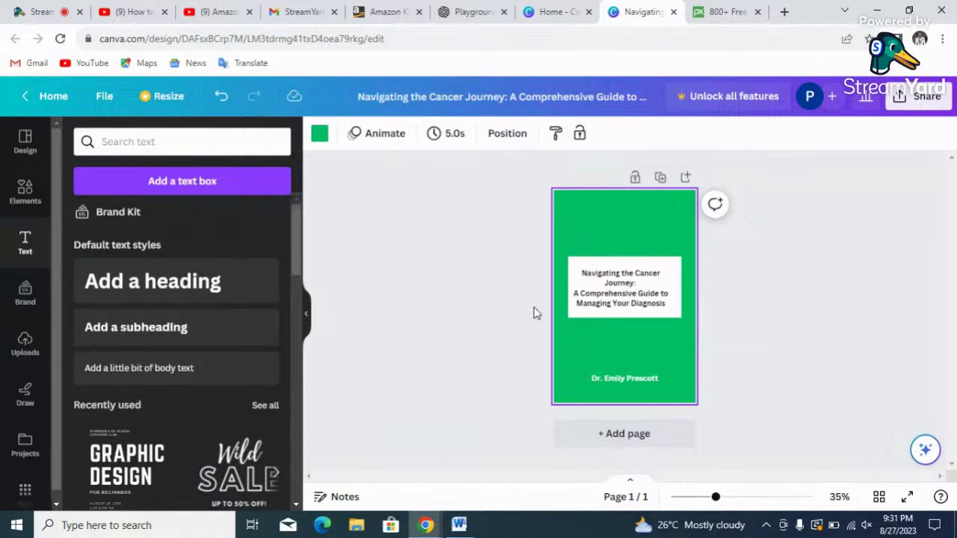
{"action": "left_click", "coordinate": [620, 298]}
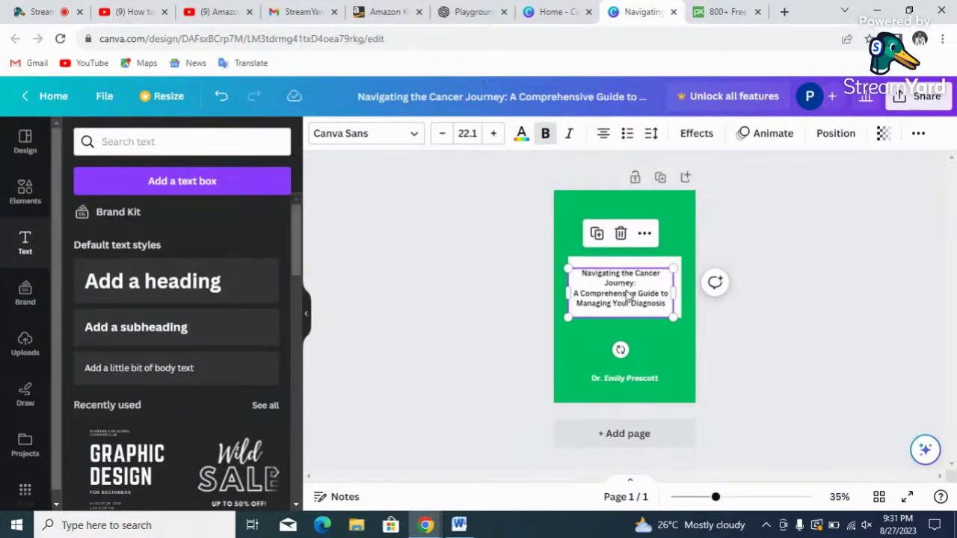
{"action": "left_click_drag", "start_coordinate": [620, 289], "coordinate": [621, 285]}
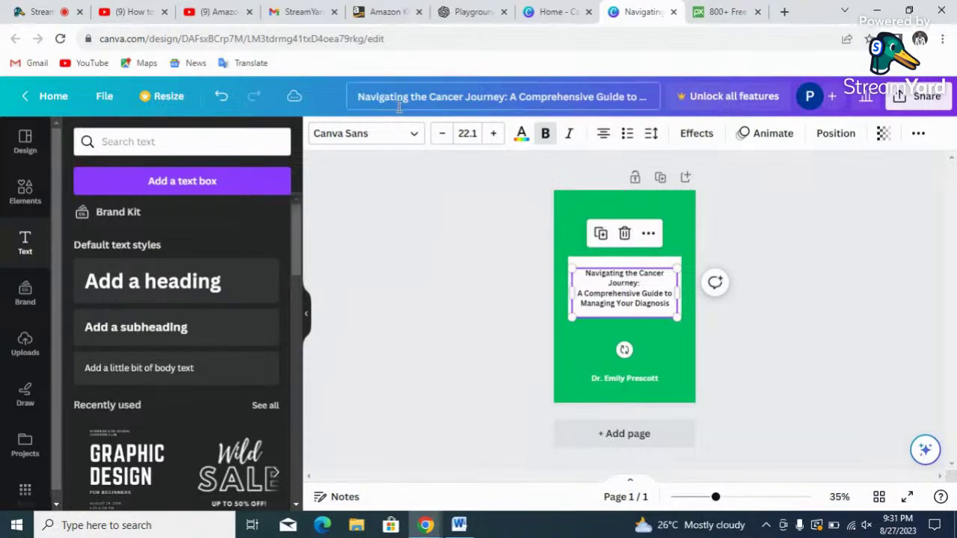
Step: Set the title's font to Norwester and apply the font change to all matching text in the design
{"action": "left_click", "coordinate": [415, 137]}
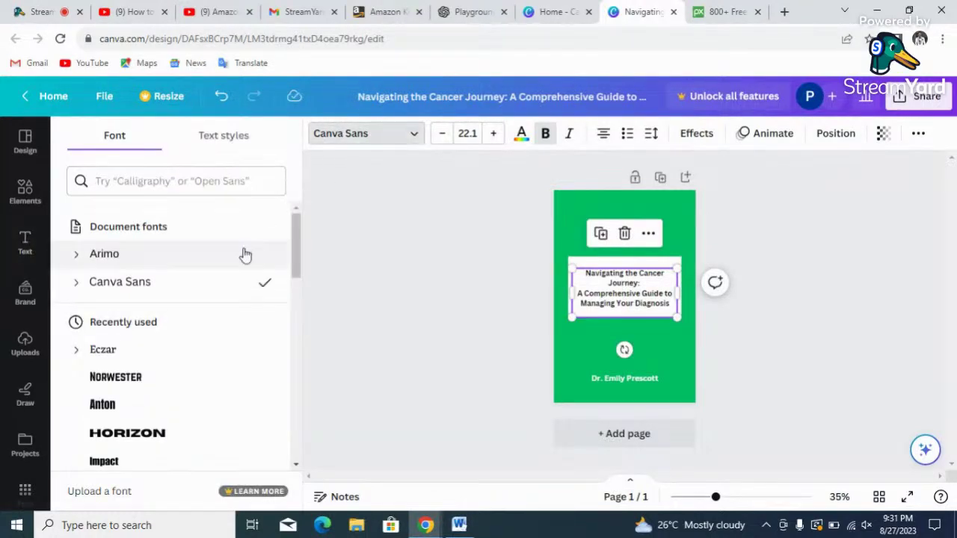
{"action": "left_click", "coordinate": [128, 376]}
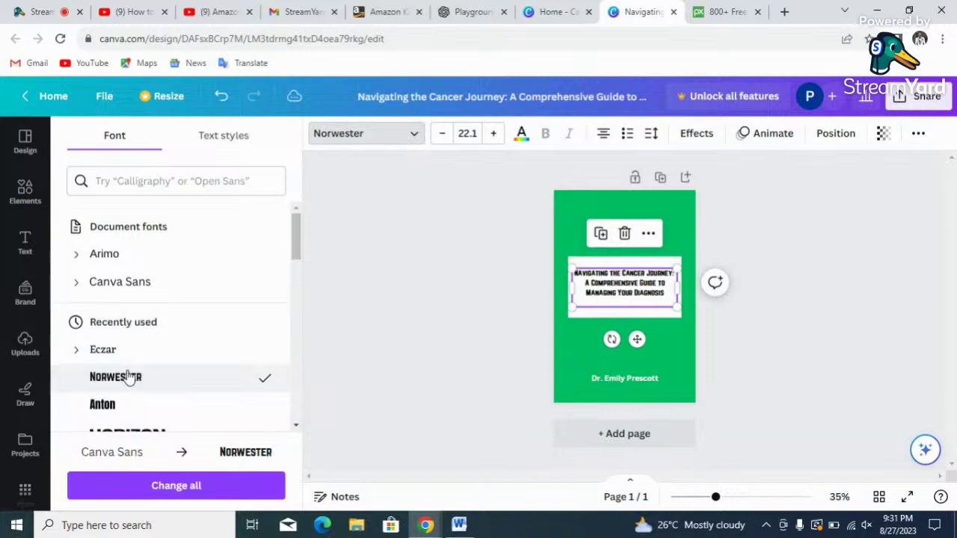
{"action": "left_click", "coordinate": [146, 486]}
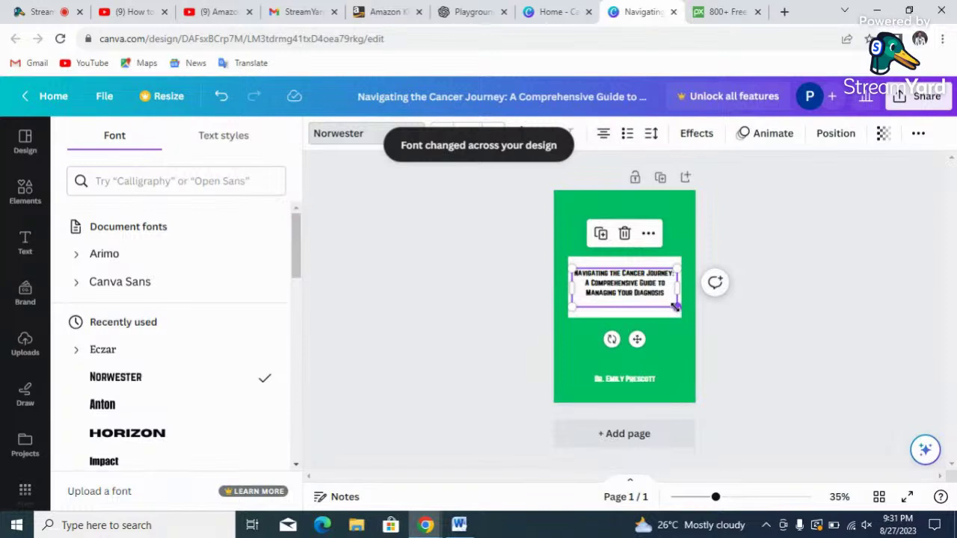
Step: Enlarge the title text to size 24.6 and recentre its text box horizontally on the white rectangle
{"action": "left_click_drag", "start_coordinate": [675, 307], "coordinate": [685, 319]}
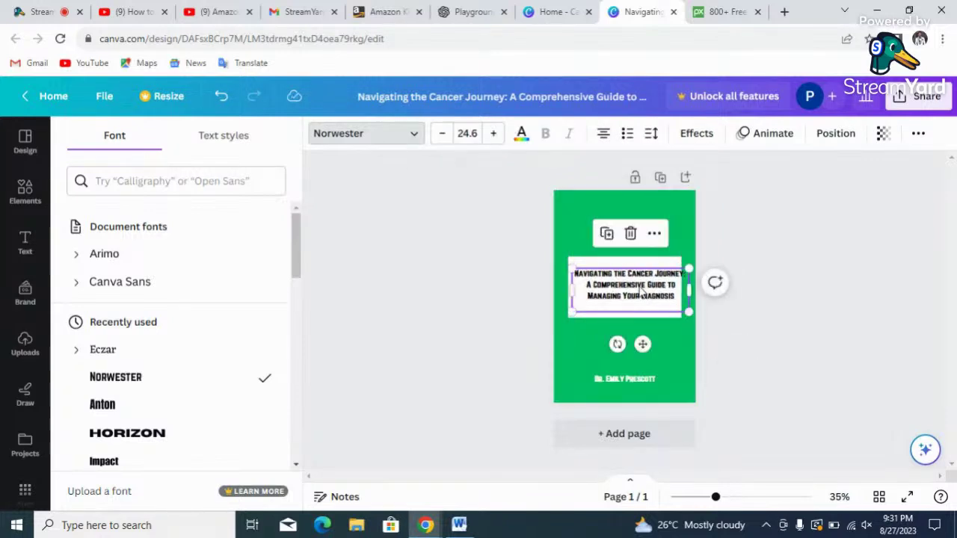
{"action": "mouse_move", "coordinate": [643, 344]}
{"action": "left_mouse_down"}
{"action": "mouse_move", "coordinate": [633, 335]}
{"action": "mouse_move", "coordinate": [633, 344]}
{"action": "left_mouse_up"}
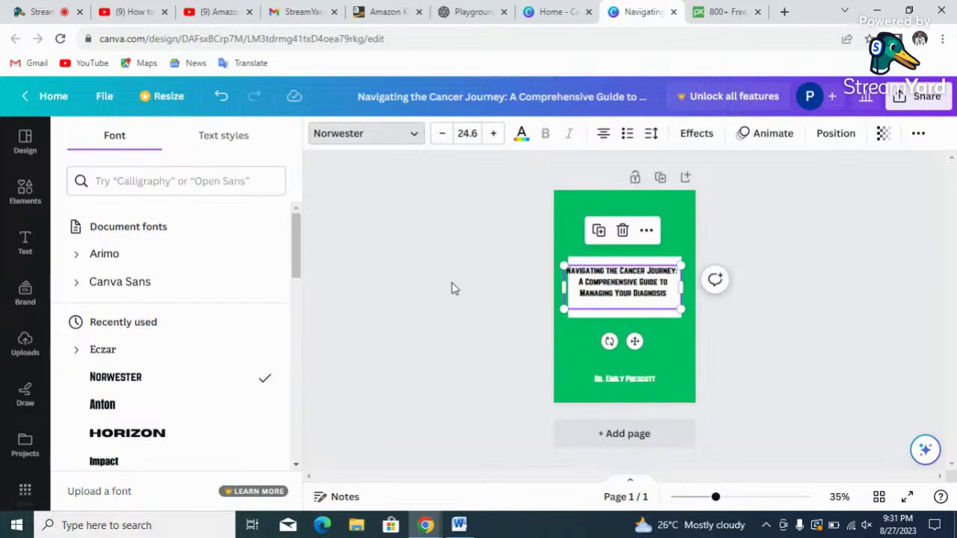
{"action": "key", "text": "Escape"}
{"action": "left_click", "coordinate": [582, 332]}
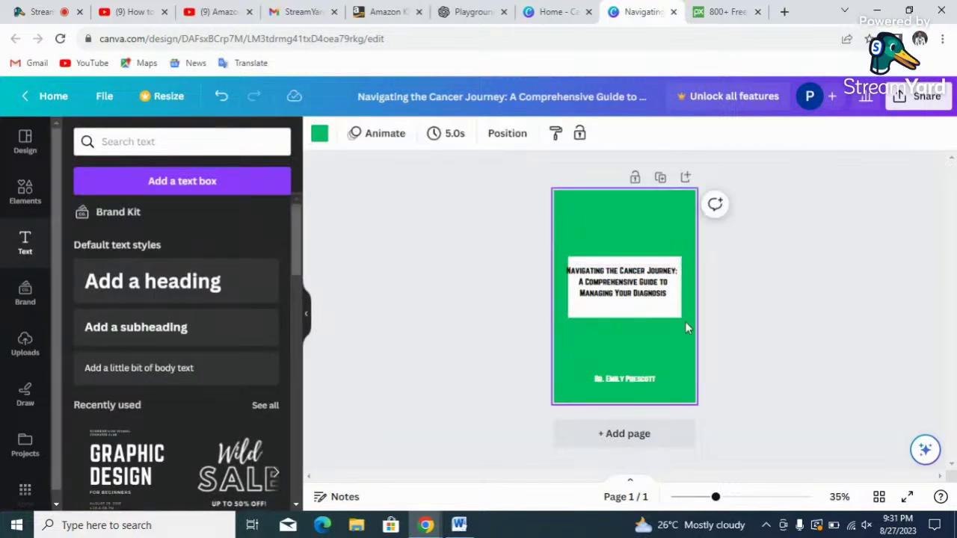
{"action": "left_click", "coordinate": [655, 293]}
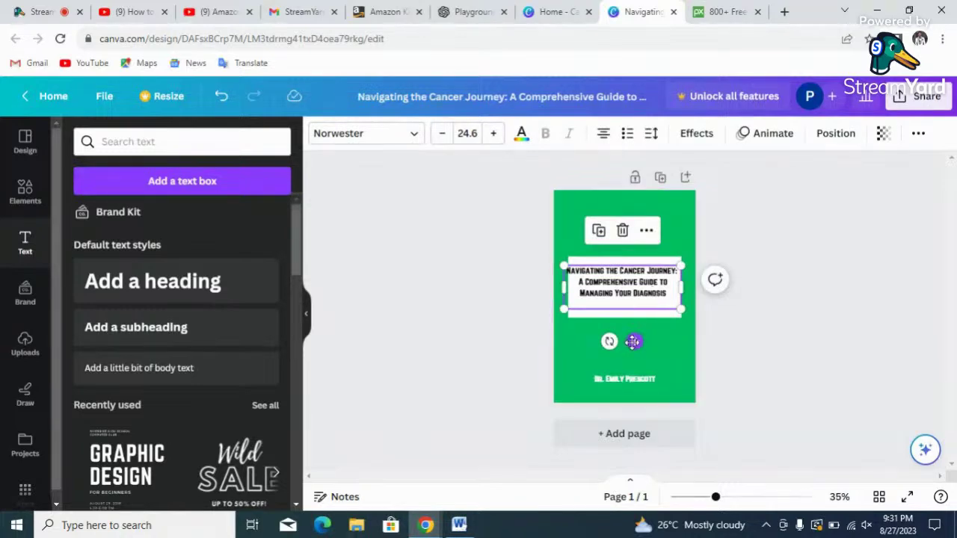
{"action": "left_click_drag", "start_coordinate": [634, 341], "coordinate": [636, 342]}
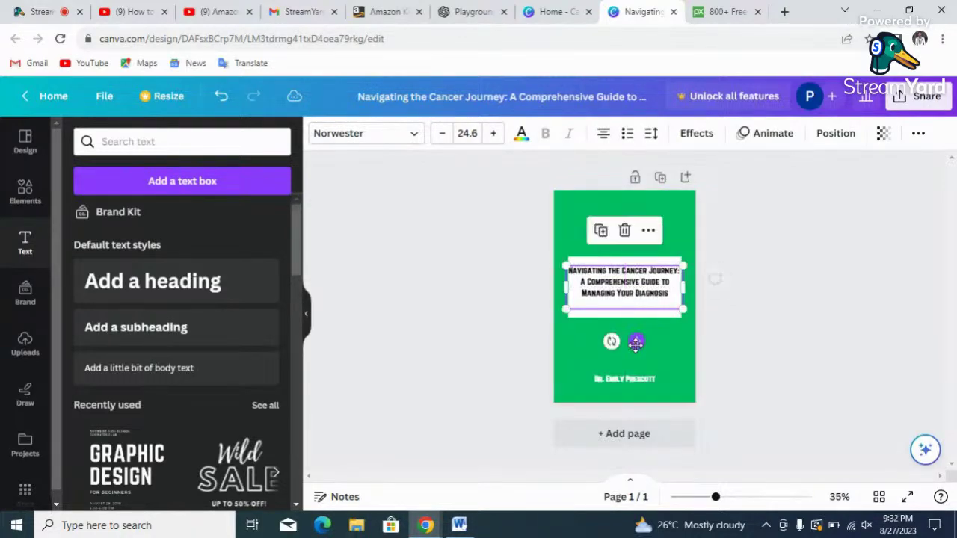
{"action": "left_click", "coordinate": [669, 372]}
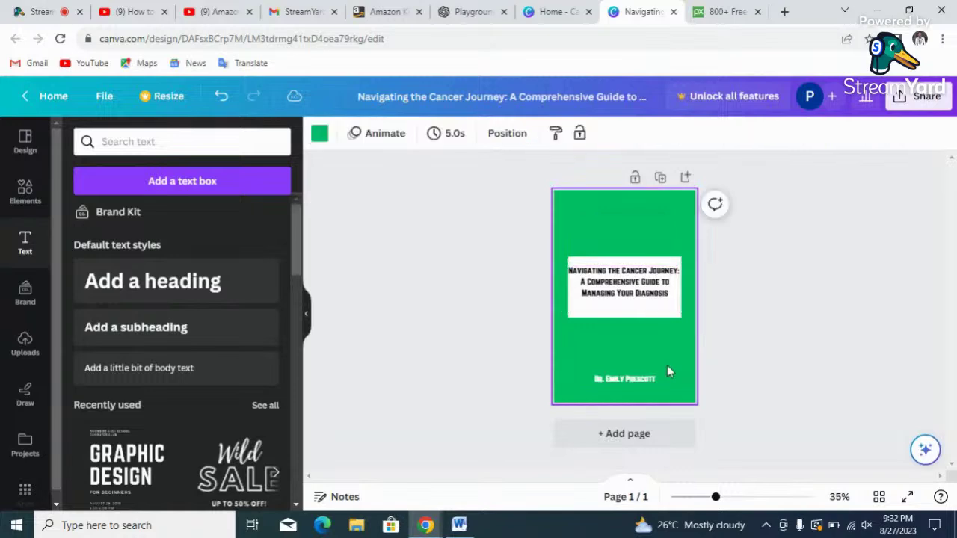
Step: Set the author name's font to Eczar, and undo the attempt to apply that font across the whole design
{"action": "left_click", "coordinate": [628, 381]}
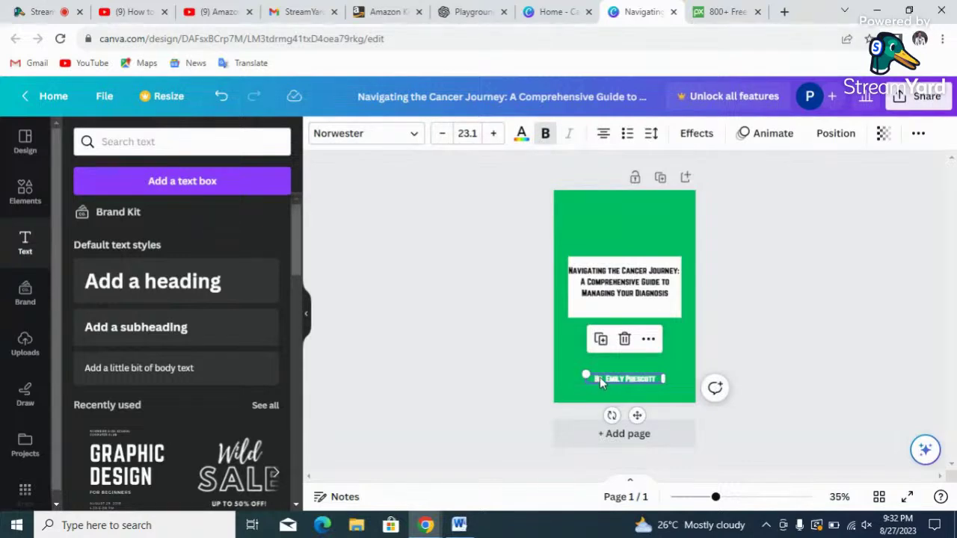
{"action": "left_click", "coordinate": [600, 379]}
{"action": "key", "text": "ctrl+a"}
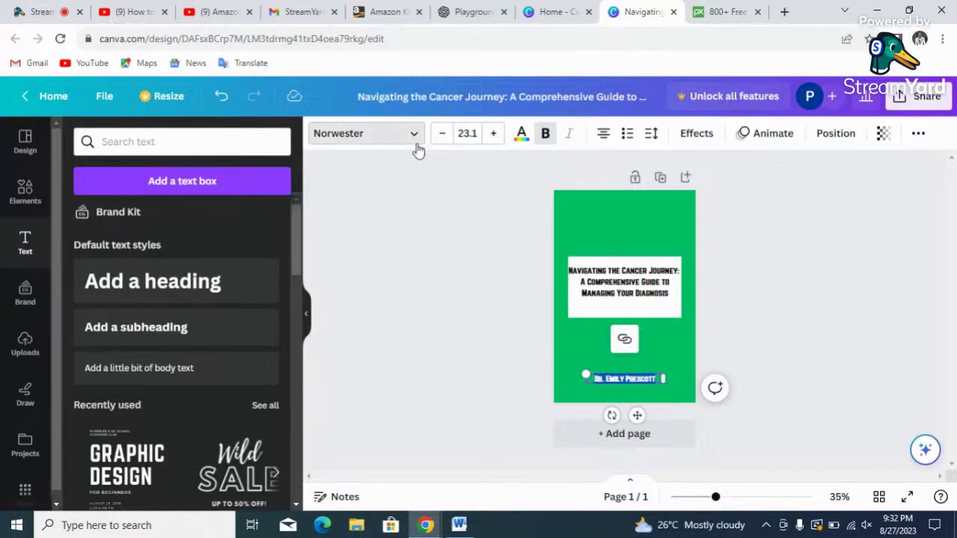
{"action": "left_click", "coordinate": [416, 148]}
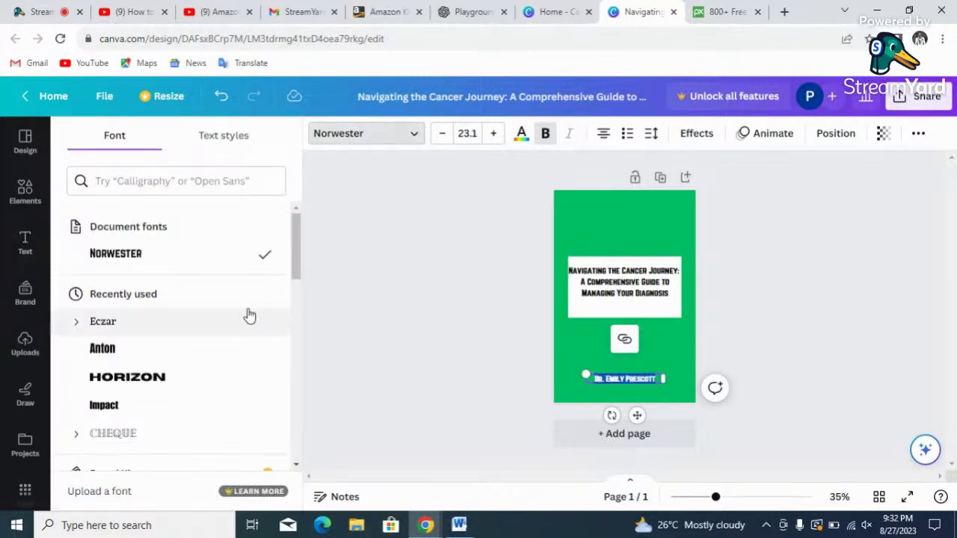
{"action": "left_click", "coordinate": [143, 329]}
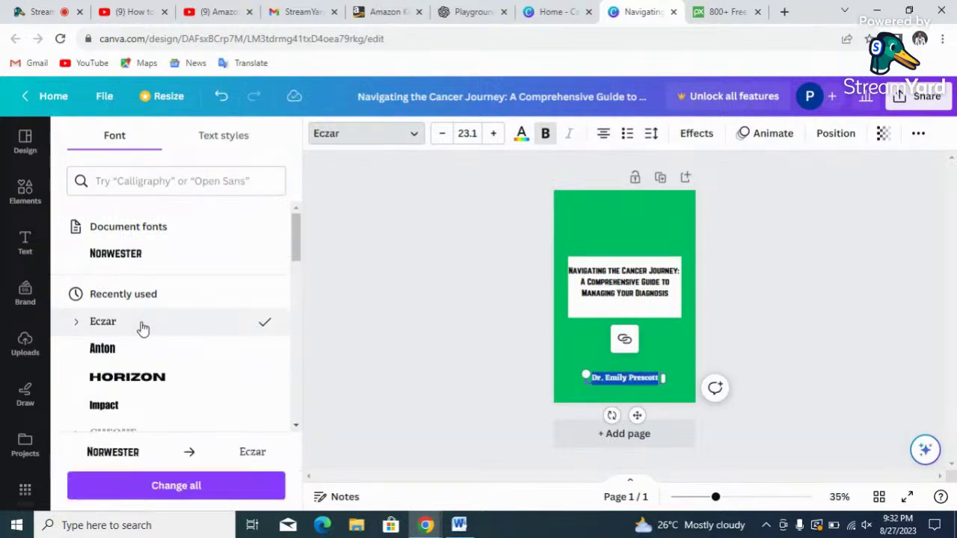
{"action": "left_click", "coordinate": [154, 485]}
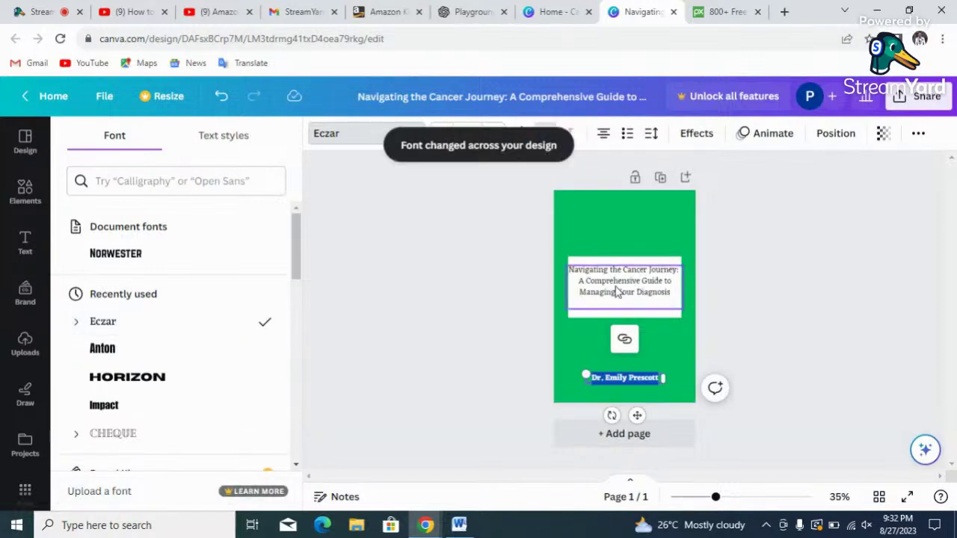
{"action": "key", "text": "ctrl+z"}
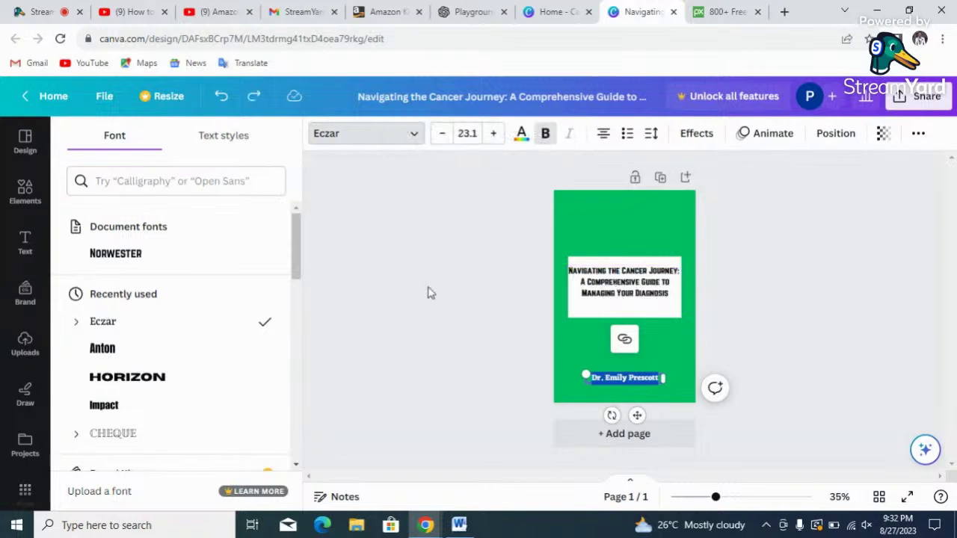
{"action": "left_click", "coordinate": [422, 274]}
{"action": "left_click", "coordinate": [644, 246]}
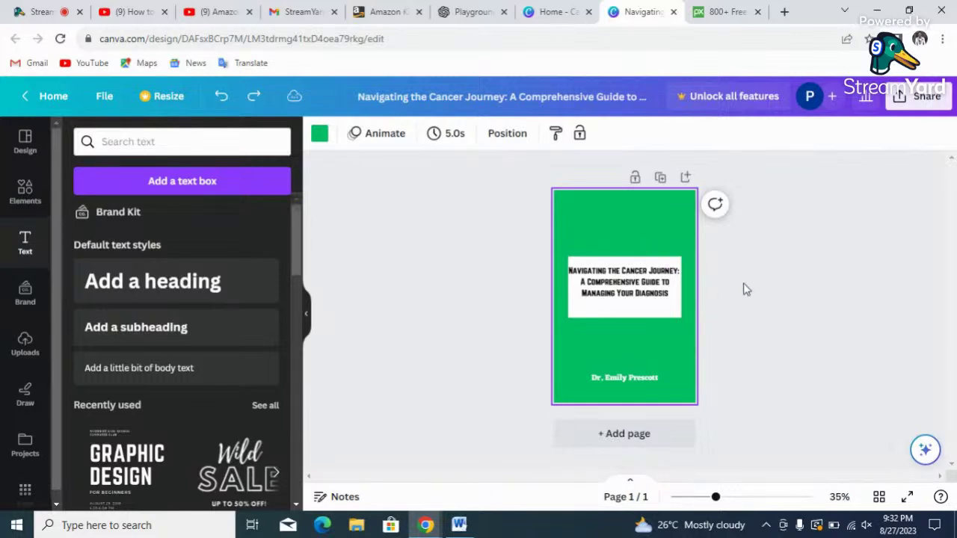
Step: Download the finished cover design as a JPG file
{"action": "left_click", "coordinate": [907, 101]}
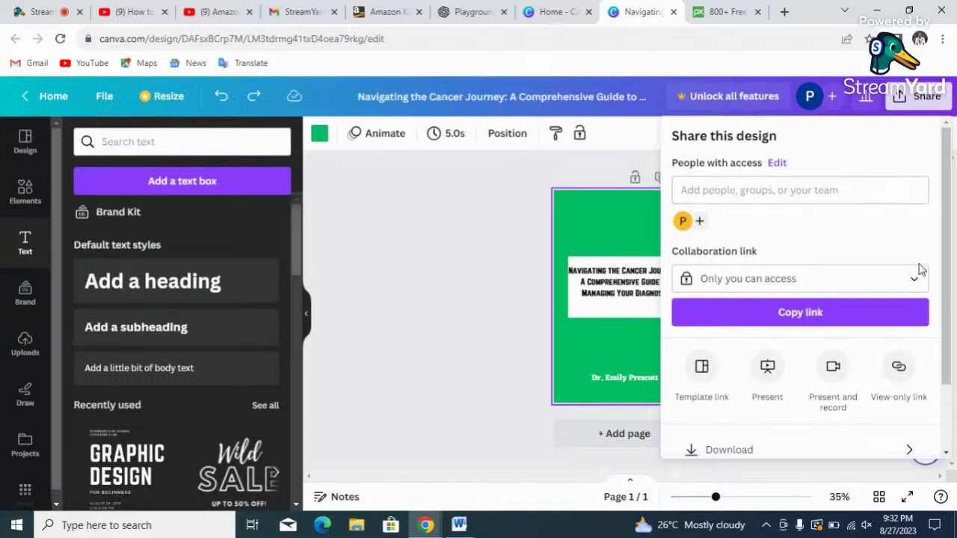
{"action": "left_click_drag", "start_coordinate": [947, 231], "coordinate": [946, 282]}
{"action": "left_click", "coordinate": [737, 386]}
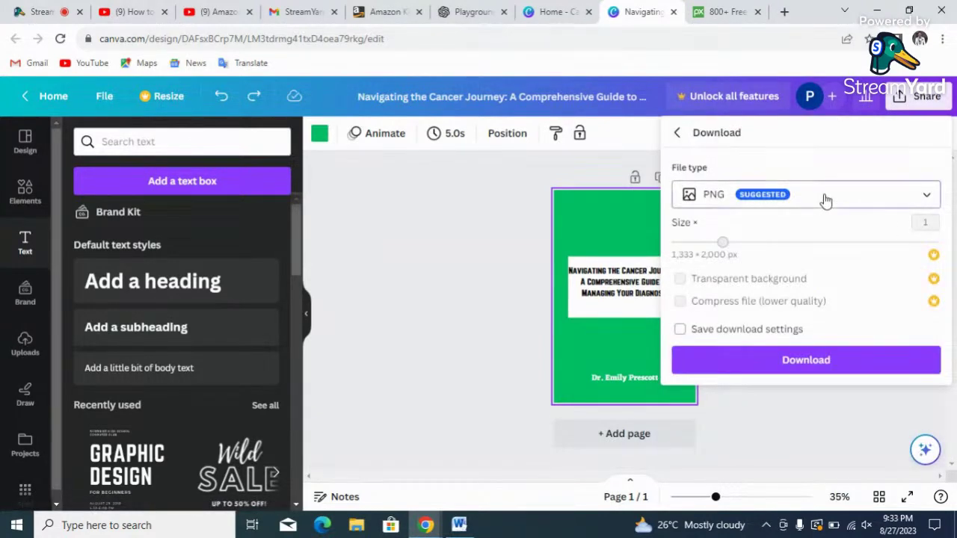
{"action": "left_click", "coordinate": [826, 200]}
{"action": "left_click", "coordinate": [773, 117]}
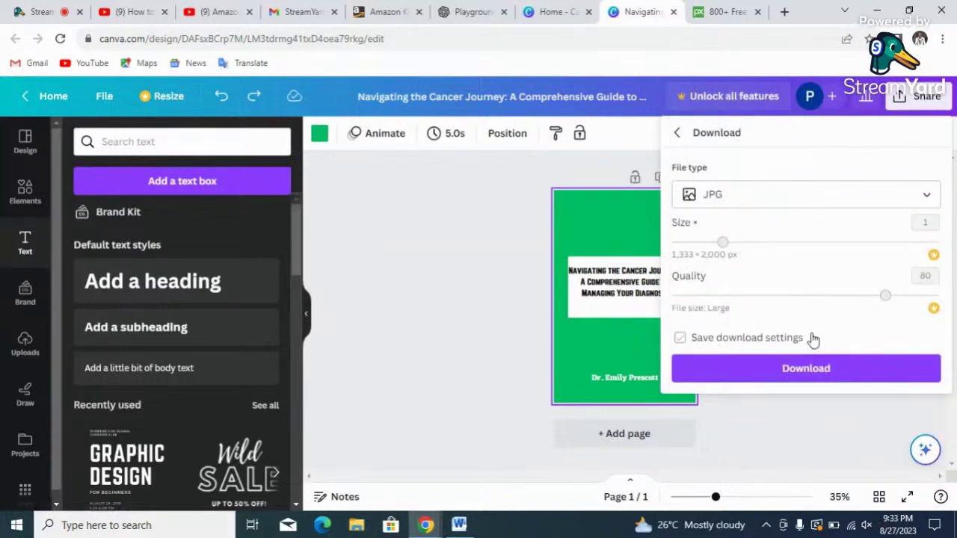
{"action": "left_click", "coordinate": [814, 374]}
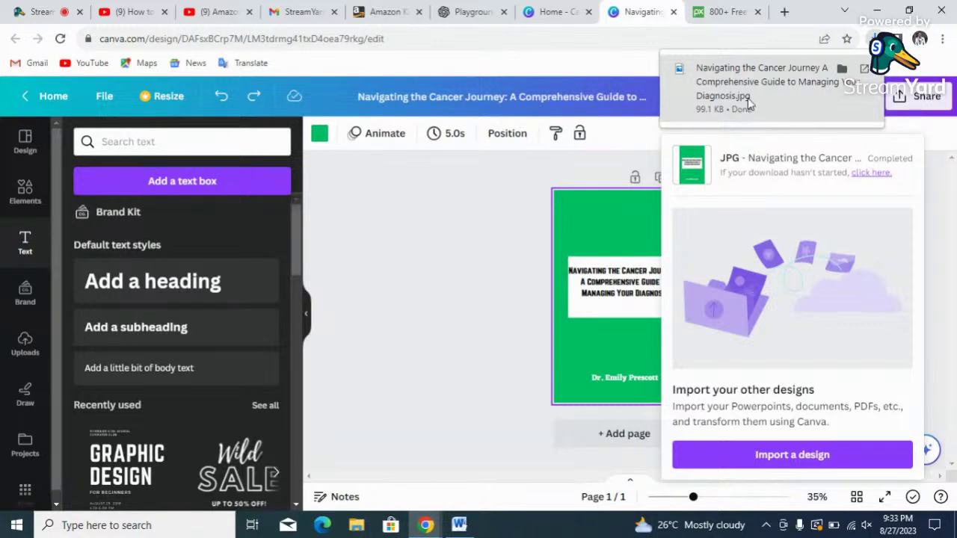
Step: Open the downloaded cover JPG in Photos to check it, and switch to the Amazon KDP bookshelf in the browser
{"action": "left_click", "coordinate": [750, 103]}
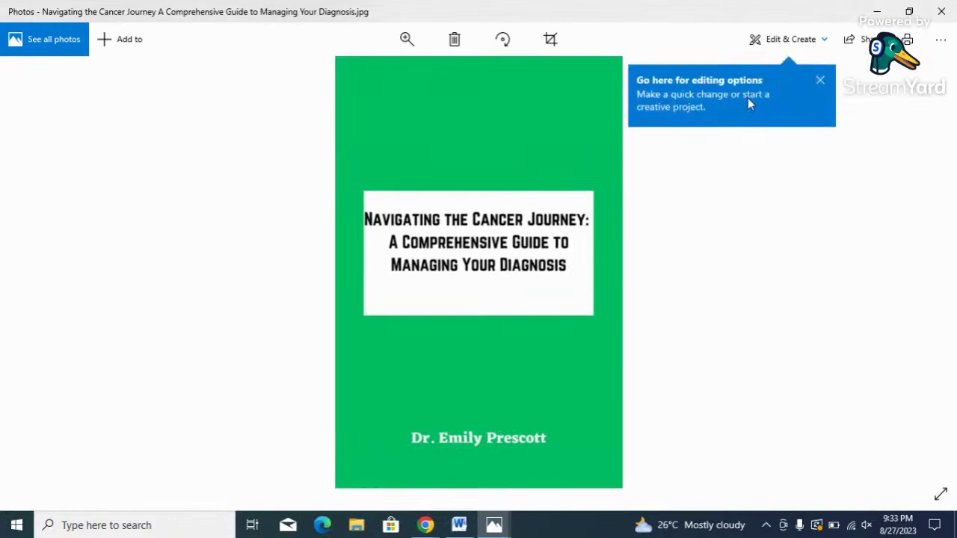
{"action": "left_click", "coordinate": [748, 98]}
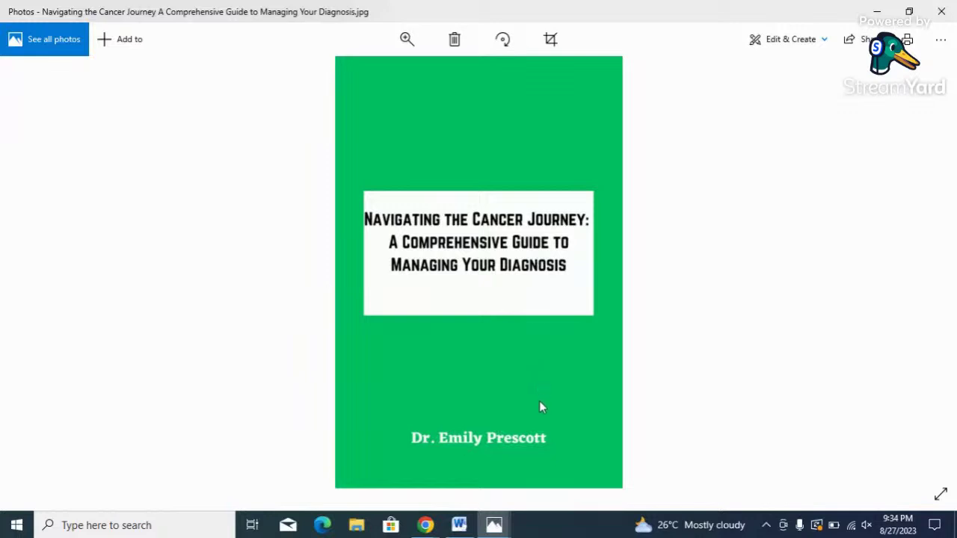
{"action": "mouse_move", "coordinate": [423, 529]}
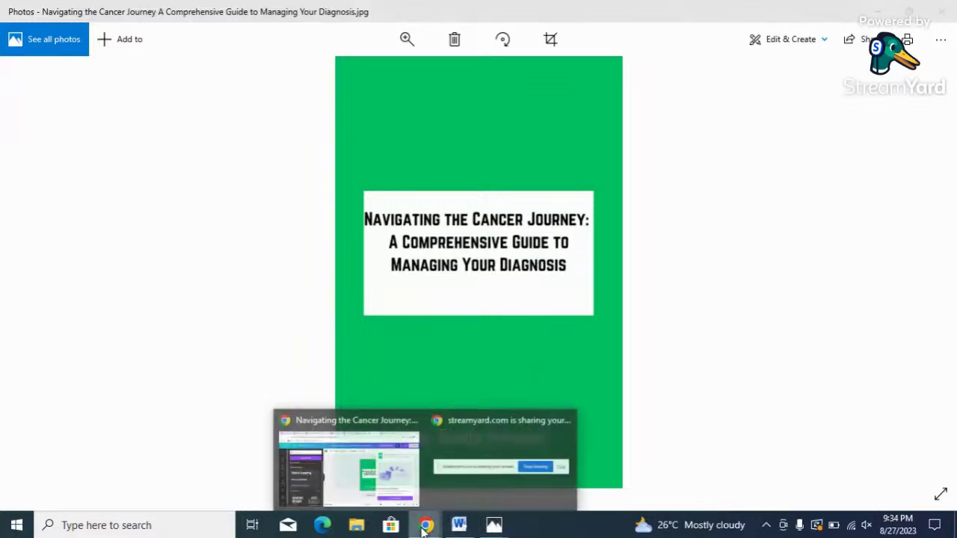
{"action": "left_click", "coordinate": [382, 459]}
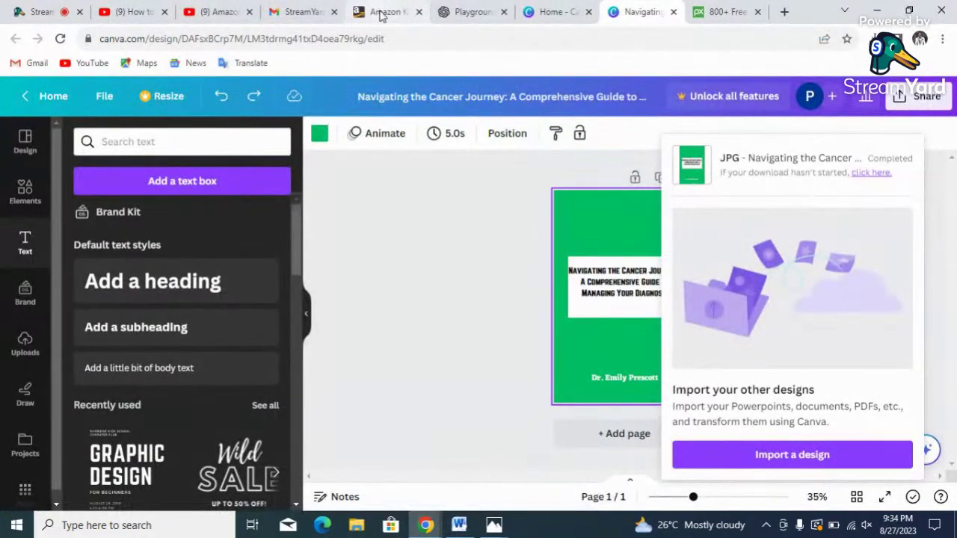
{"action": "left_click", "coordinate": [381, 13]}
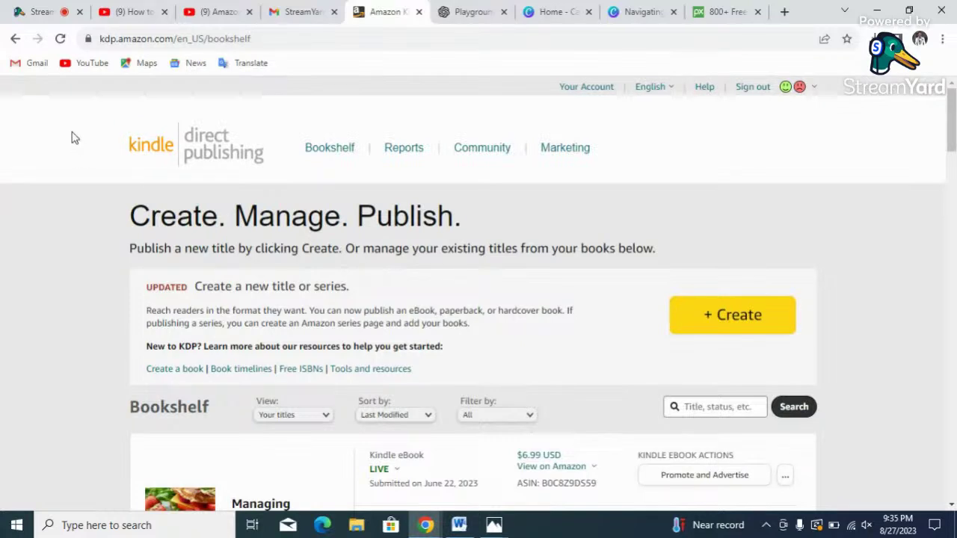
{"action": "left_click", "coordinate": [42, 12]}
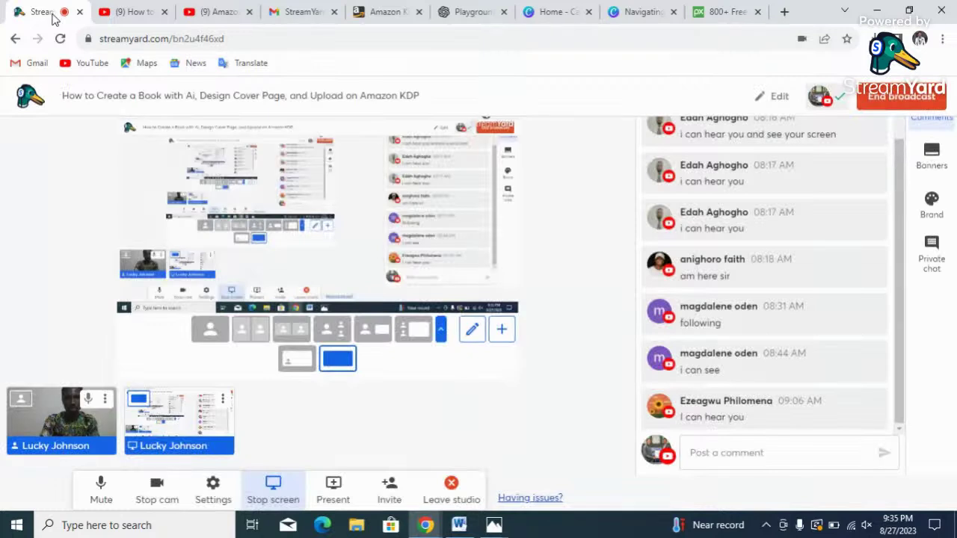
{"action": "left_click", "coordinate": [901, 99]}
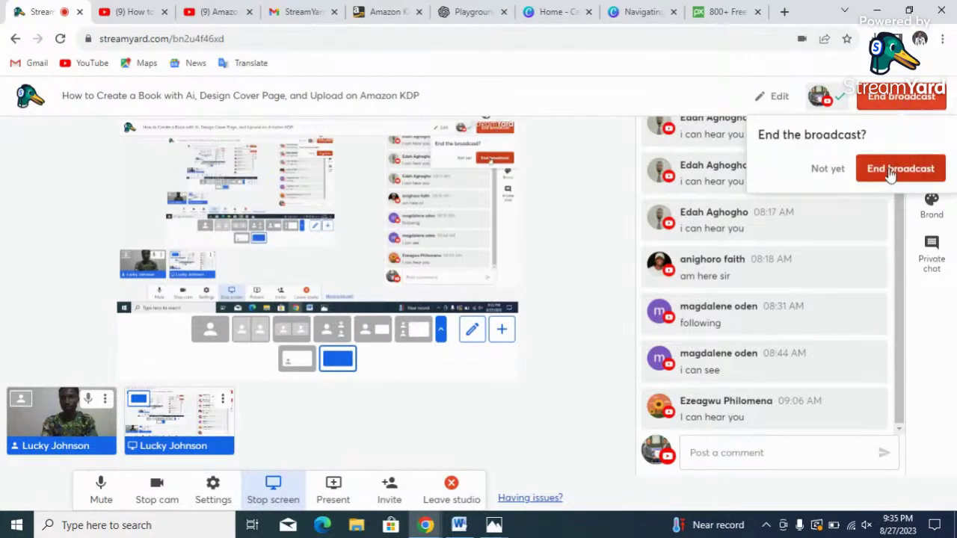